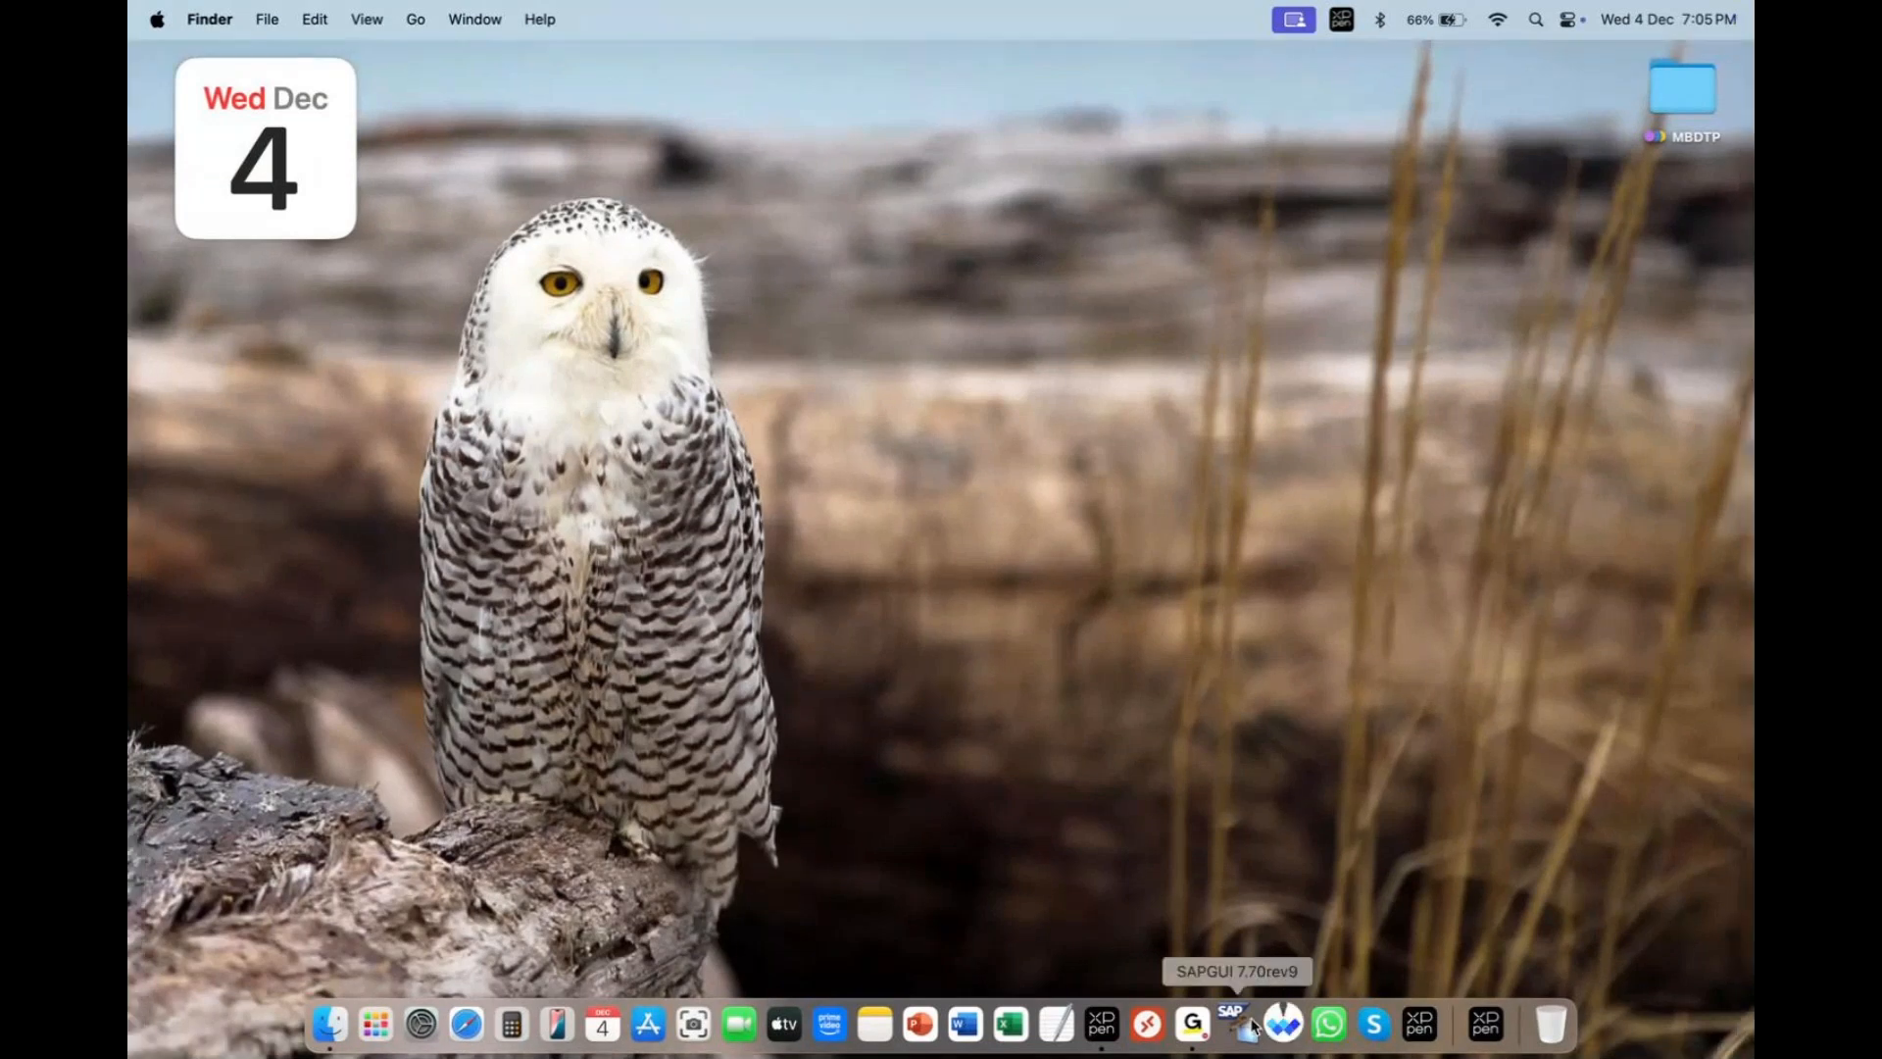
- Open Whiteboard and draw green strokes and arrows from ZARA toward the company boxes
{"action": "left_click", "coordinate": [1283, 1023]}
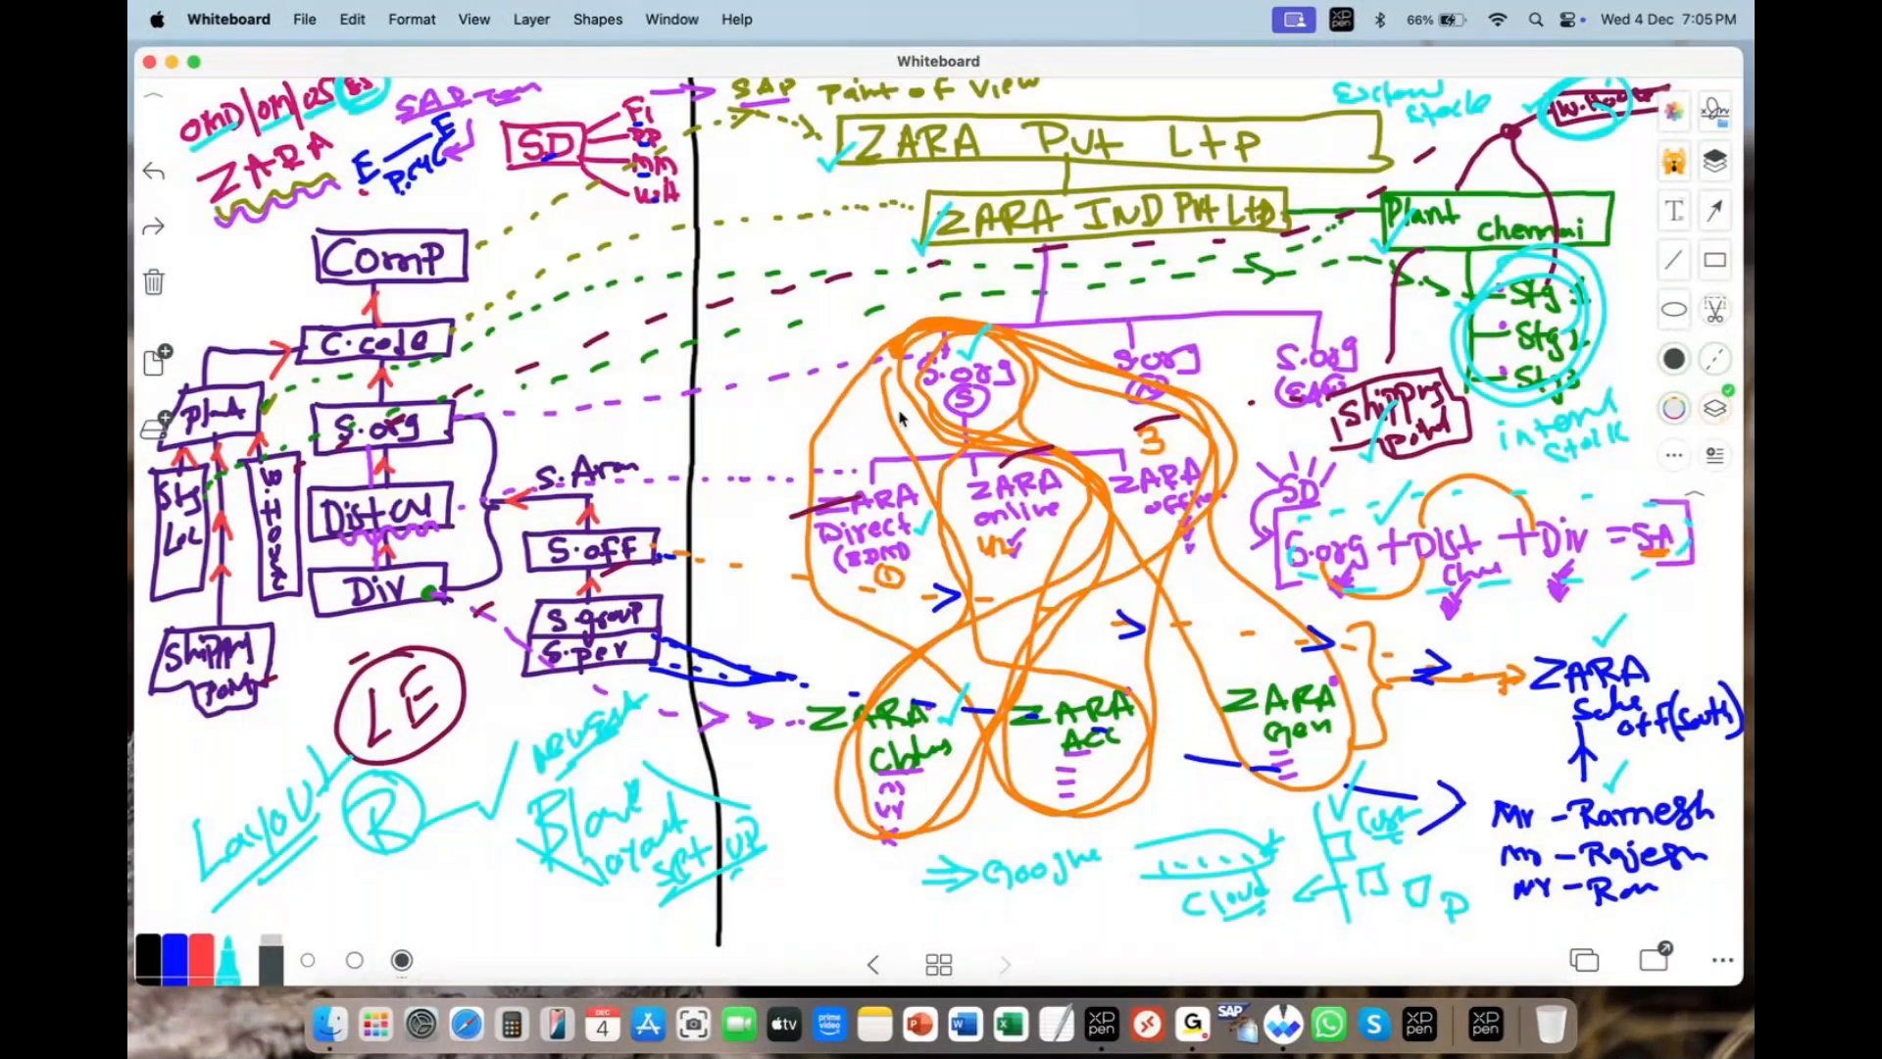
{"action": "left_click_drag", "start_coordinate": [240, 223], "coordinate": [316, 188]}
{"action": "left_click_drag", "start_coordinate": [208, 161], "coordinate": [363, 115]}
{"action": "left_click_drag", "start_coordinate": [297, 194], "coordinate": [278, 285]}
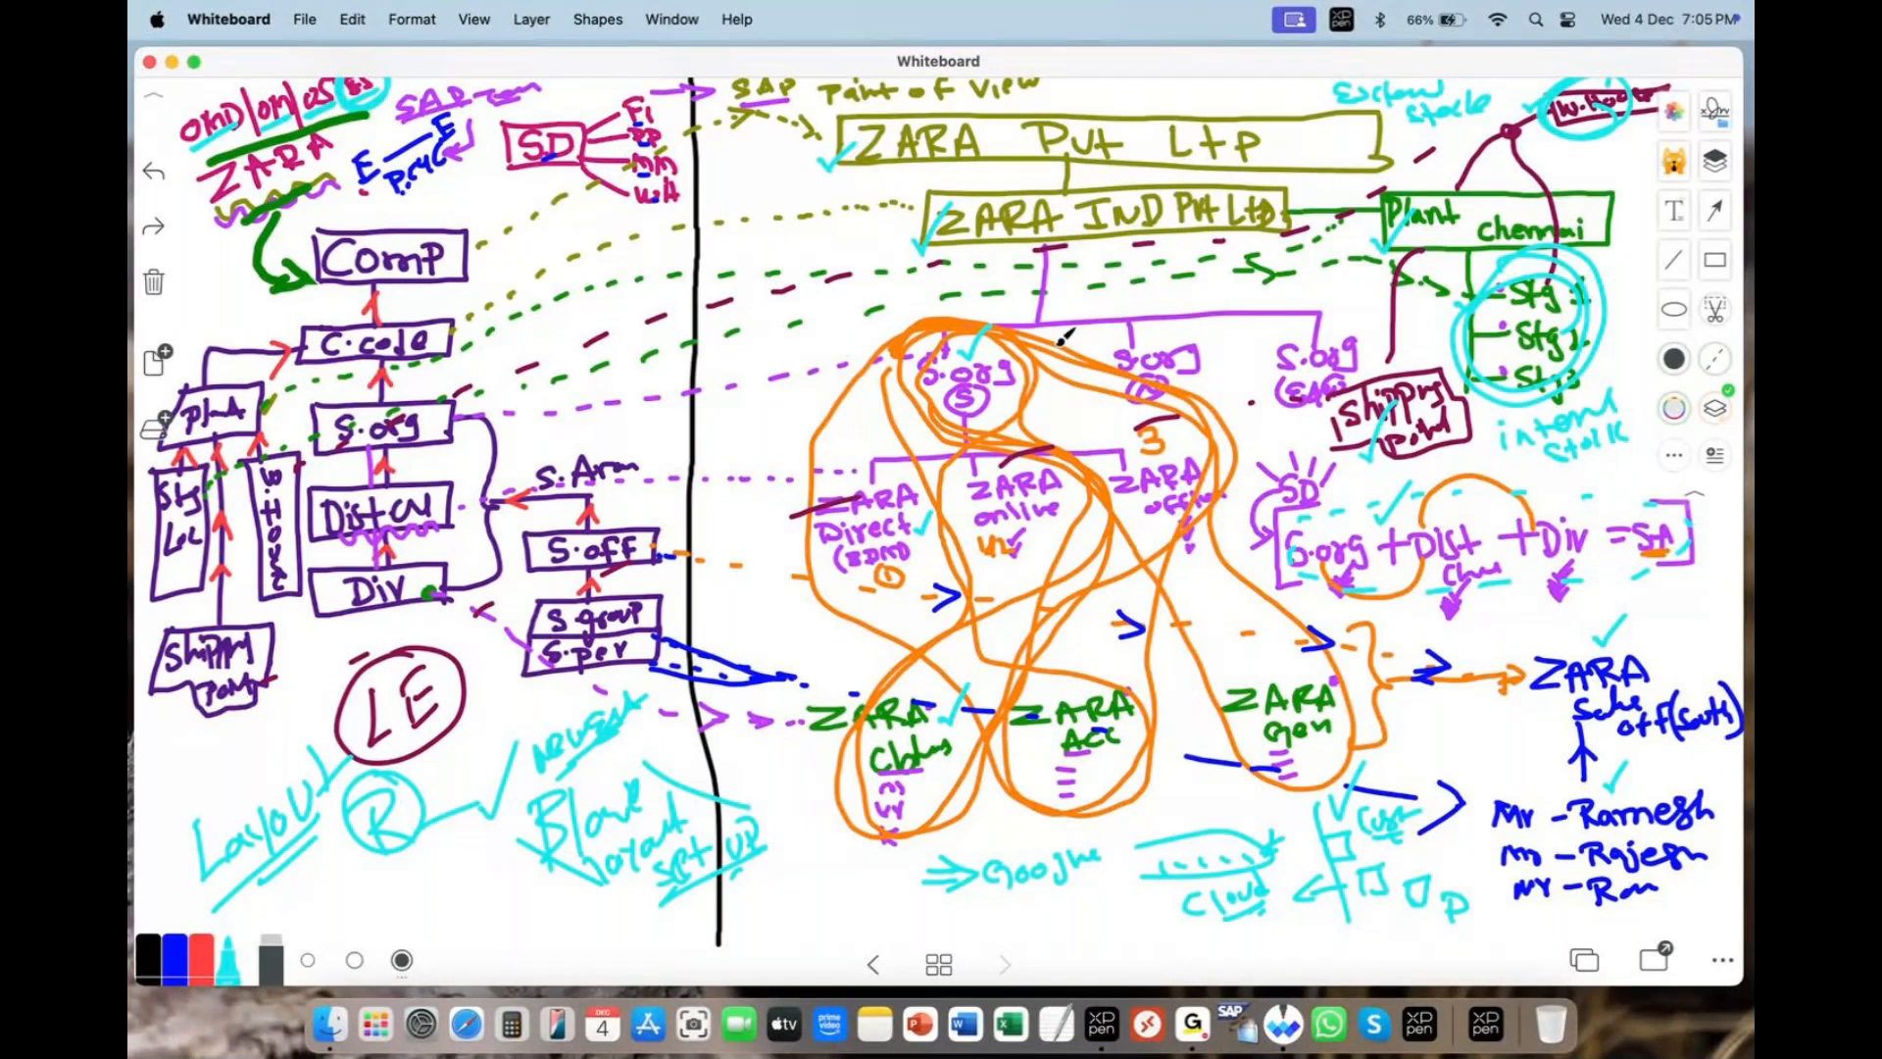
- Draw green arrows at the Plant, ZARA Direct, first S.org and ZARA Cbles boxes
{"action": "mouse_move", "coordinate": [1339, 240]}
{"action": "left_mouse_down"}
{"action": "mouse_move", "coordinate": [1449, 232]}
{"action": "mouse_move", "coordinate": [1380, 277]}
{"action": "left_mouse_up"}
{"action": "mouse_move", "coordinate": [725, 534]}
{"action": "left_mouse_down"}
{"action": "mouse_move", "coordinate": [796, 510]}
{"action": "mouse_move", "coordinate": [760, 555]}
{"action": "left_mouse_up"}
{"action": "mouse_move", "coordinate": [800, 402]}
{"action": "left_mouse_down"}
{"action": "mouse_move", "coordinate": [851, 382]}
{"action": "mouse_move", "coordinate": [833, 429]}
{"action": "left_mouse_up"}
{"action": "left_click_drag", "start_coordinate": [733, 539], "coordinate": [792, 519]}
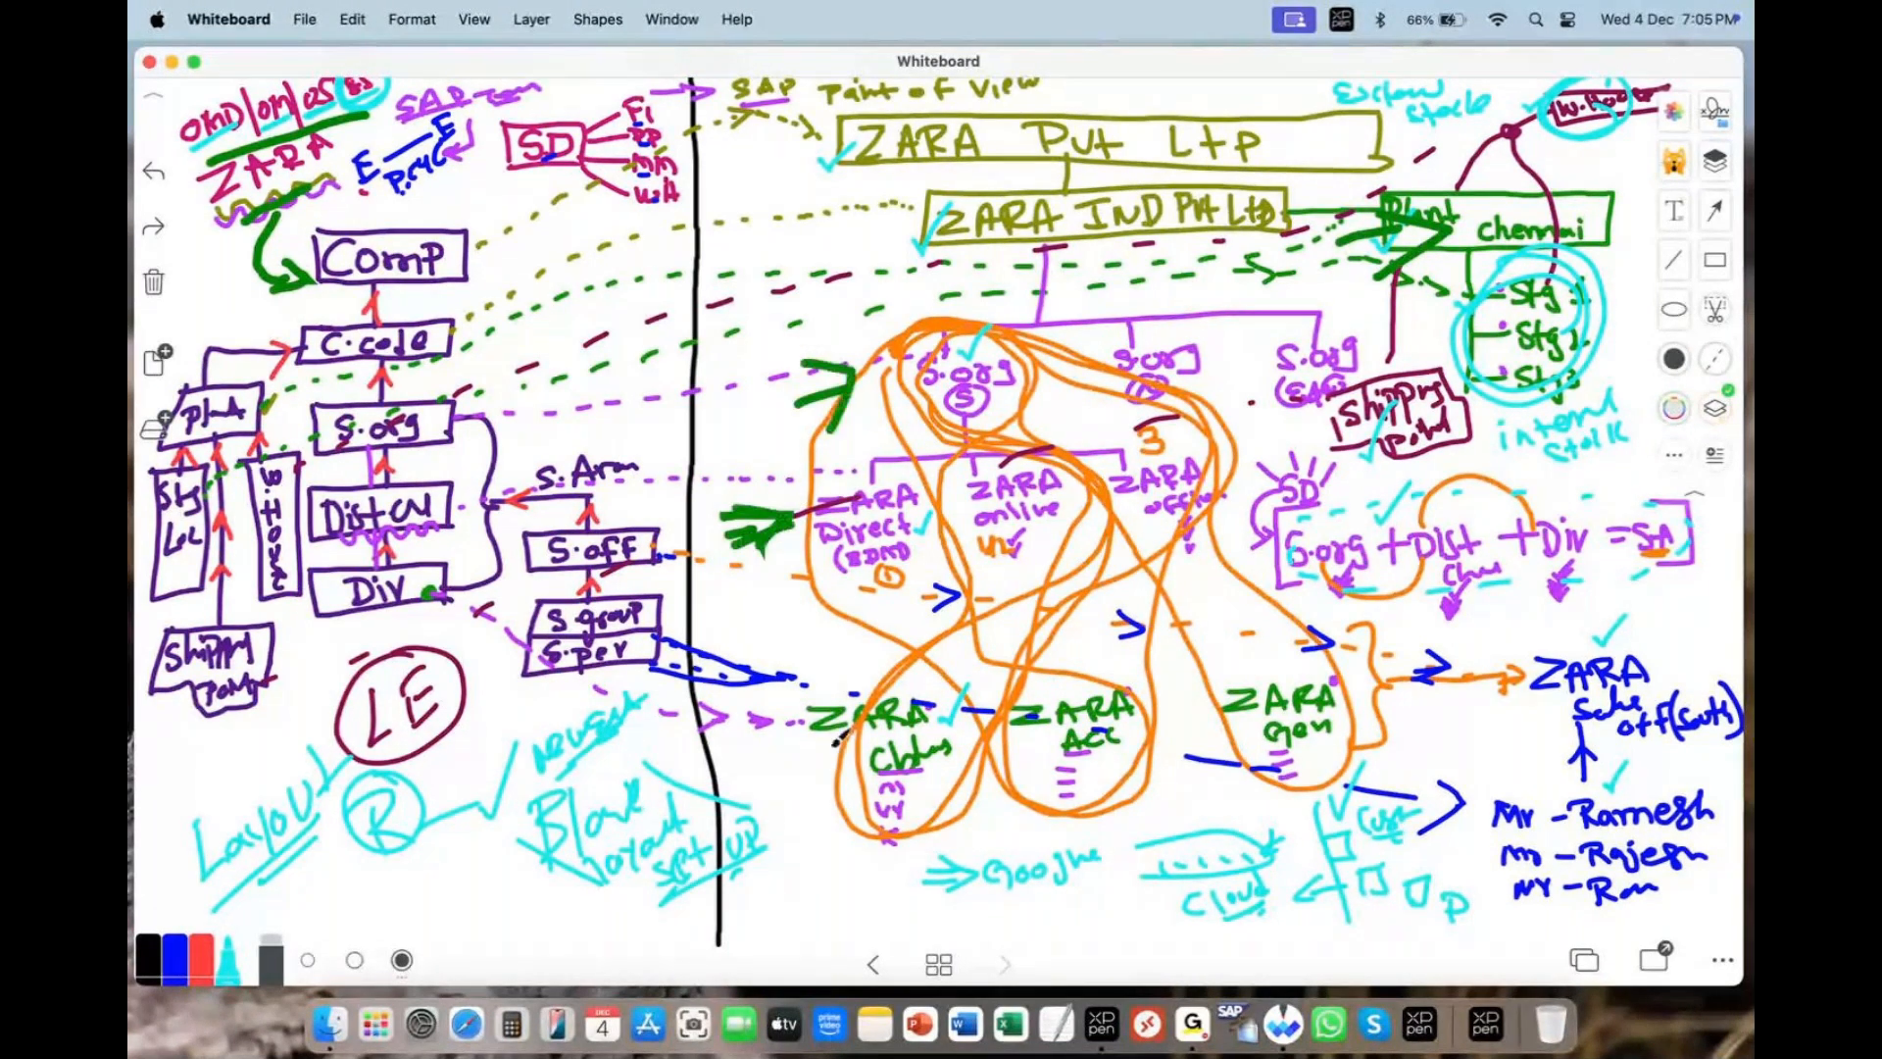
{"action": "left_click", "coordinate": [755, 788]}
{"action": "mouse_move", "coordinate": [810, 747]}
{"action": "left_mouse_down"}
{"action": "mouse_move", "coordinate": [735, 762]}
{"action": "mouse_move", "coordinate": [830, 757]}
{"action": "mouse_move", "coordinate": [789, 796]}
{"action": "left_mouse_up"}
- Add green arrows at Shipping point, ZARA Sales off, =SA, the sales staff list and W.House
{"action": "mouse_move", "coordinate": [1347, 451]}
{"action": "left_mouse_down"}
{"action": "mouse_move", "coordinate": [1435, 493]}
{"action": "mouse_move", "coordinate": [1449, 474]}
{"action": "mouse_move", "coordinate": [1438, 486]}
{"action": "left_mouse_up"}
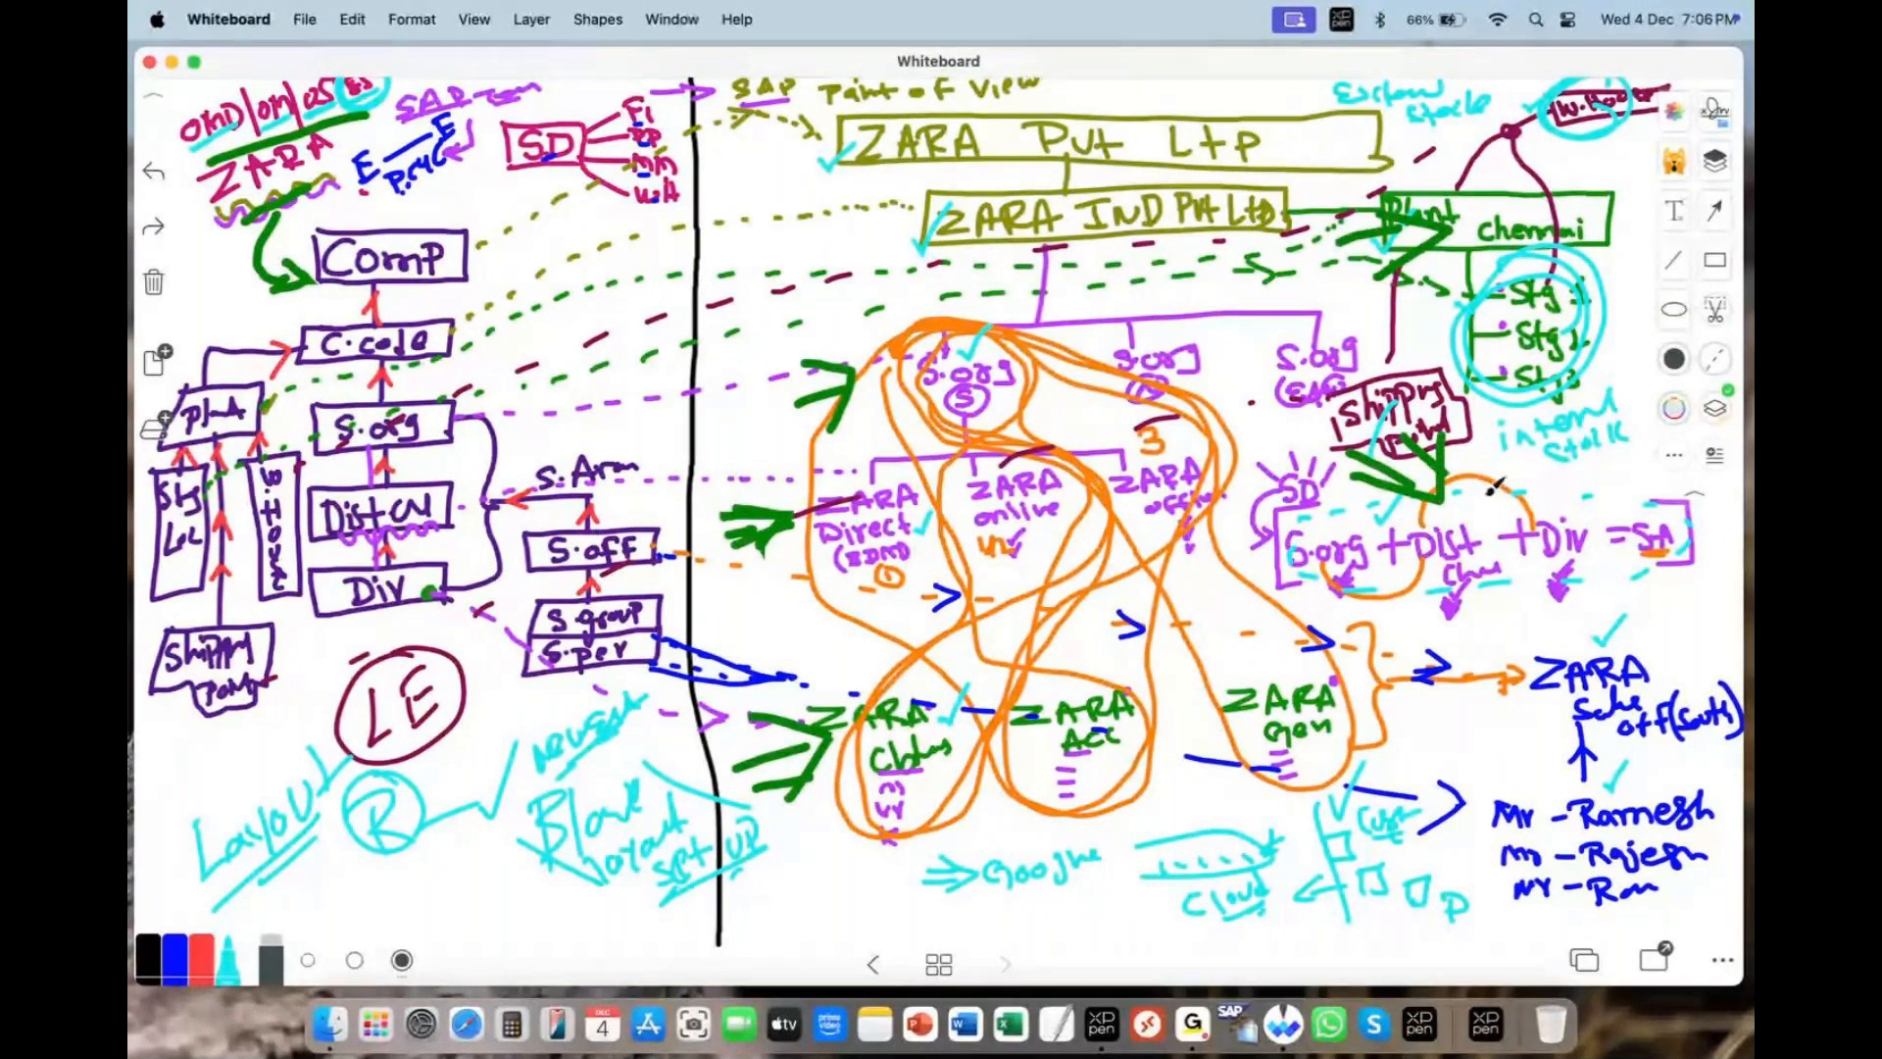
{"action": "left_click_drag", "start_coordinate": [1665, 586], "coordinate": [1618, 642]}
{"action": "mouse_move", "coordinate": [1691, 584]}
{"action": "left_mouse_down"}
{"action": "mouse_move", "coordinate": [1654, 644]}
{"action": "mouse_move", "coordinate": [1611, 661]}
{"action": "left_mouse_up"}
{"action": "mouse_move", "coordinate": [1494, 752]}
{"action": "left_mouse_down"}
{"action": "mouse_move", "coordinate": [1449, 748]}
{"action": "mouse_move", "coordinate": [1500, 769]}
{"action": "mouse_move", "coordinate": [1471, 801]}
{"action": "left_mouse_up"}
{"action": "left_click_drag", "start_coordinate": [1543, 177], "coordinate": [1565, 138]}
{"action": "mouse_move", "coordinate": [1573, 183]}
{"action": "left_mouse_down"}
{"action": "mouse_move", "coordinate": [1579, 160]}
{"action": "mouse_move", "coordinate": [1605, 166]}
{"action": "left_mouse_up"}
- Point green arrows at the Stg circle, S.org beside Shipping, and ZARA IND Pvt Ltd
{"action": "mouse_move", "coordinate": [1600, 333]}
{"action": "left_mouse_down"}
{"action": "mouse_move", "coordinate": [1632, 322]}
{"action": "mouse_move", "coordinate": [1574, 365]}
{"action": "left_mouse_up"}
{"action": "left_click_drag", "start_coordinate": [1655, 369], "coordinate": [1574, 365]}
{"action": "left_click_drag", "start_coordinate": [1333, 316], "coordinate": [1370, 364]}
{"action": "left_click_drag", "start_coordinate": [1374, 314], "coordinate": [1370, 382]}
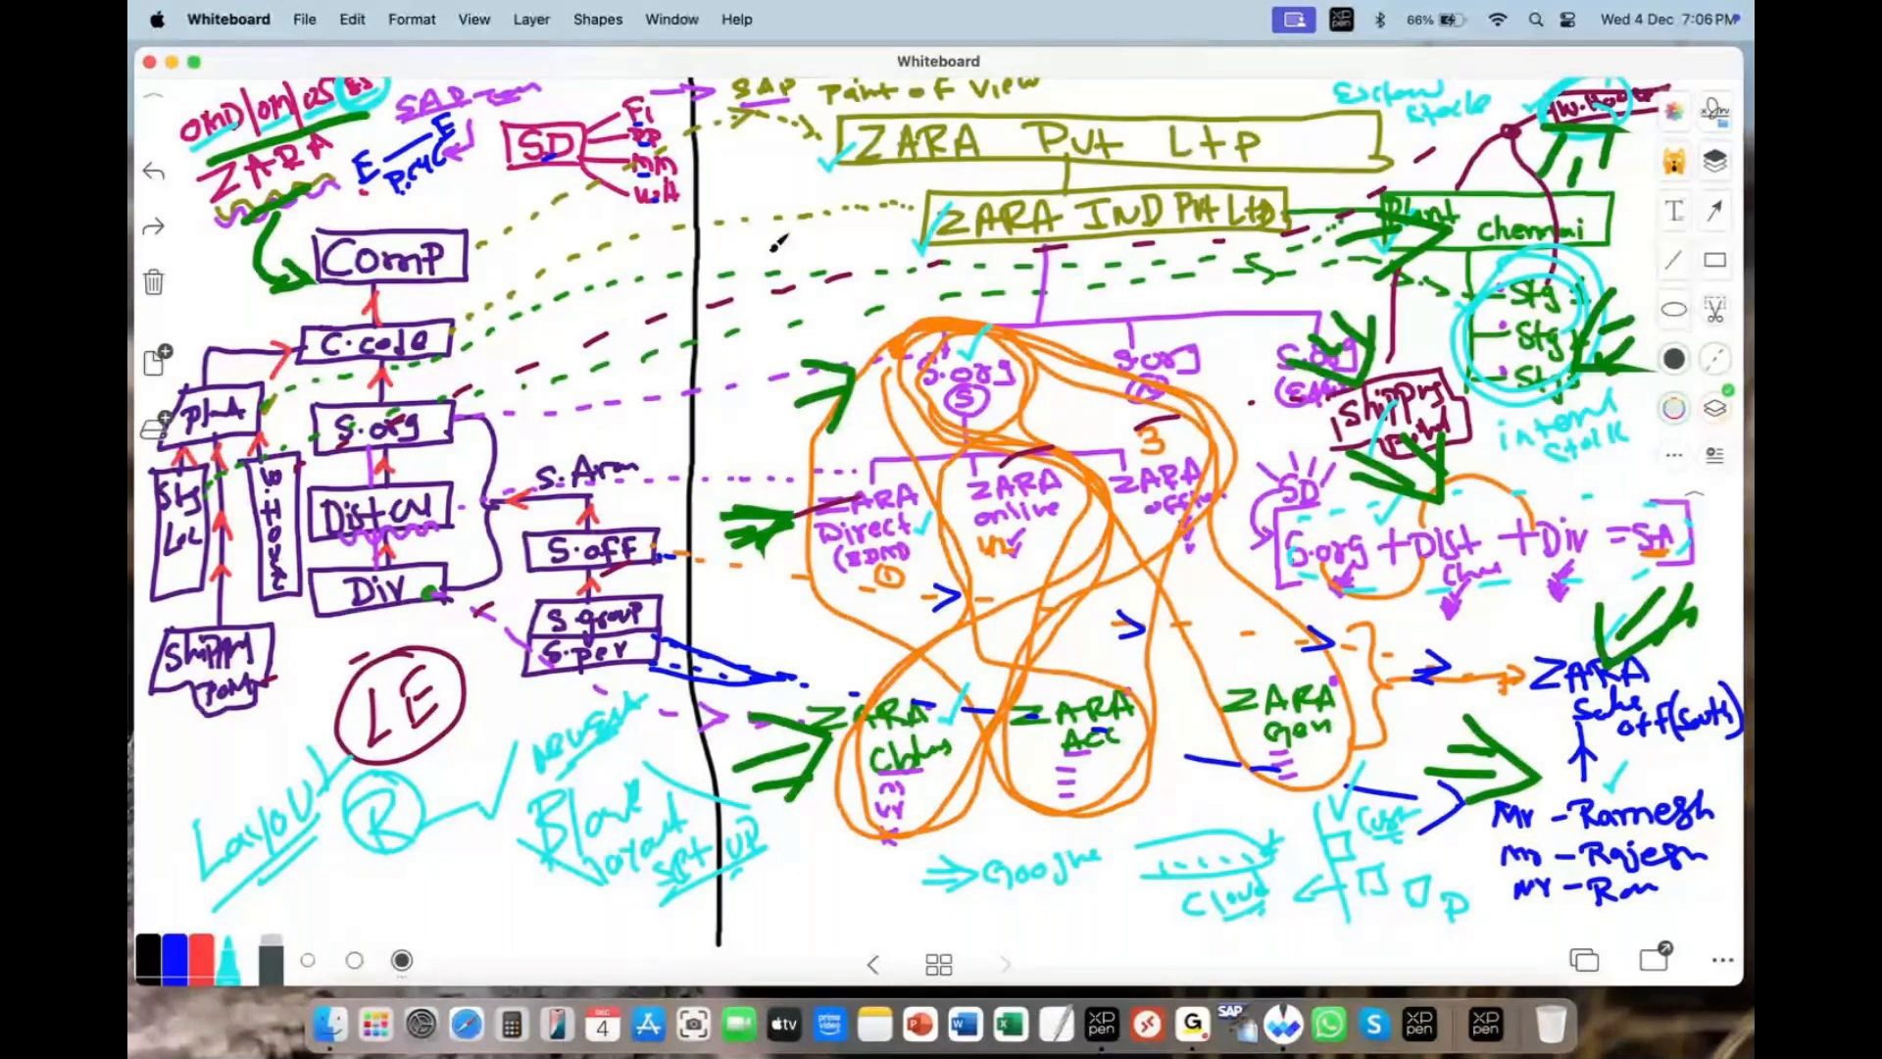
{"action": "left_click_drag", "start_coordinate": [769, 250], "coordinate": [843, 236]}
{"action": "left_click_drag", "start_coordinate": [708, 187], "coordinate": [875, 239]}
{"action": "left_click_drag", "start_coordinate": [769, 274], "coordinate": [876, 243]}
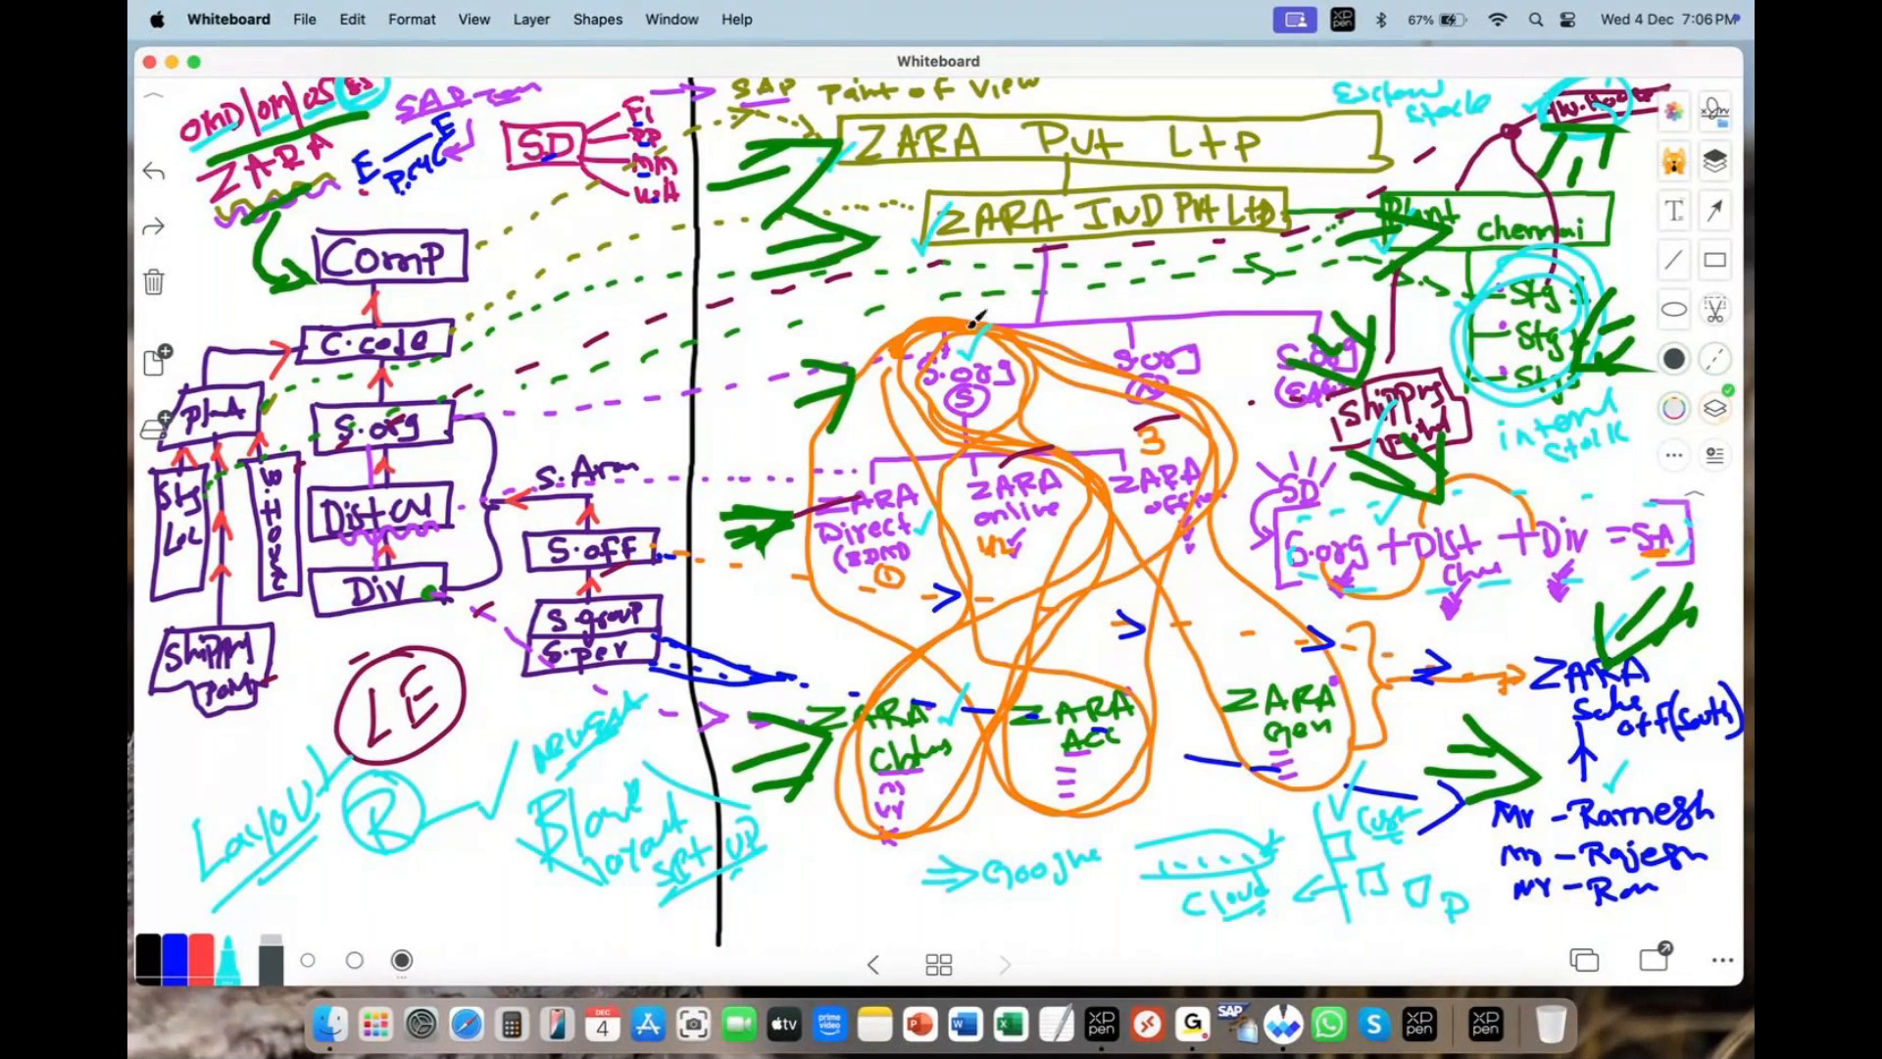
- Erase every green arrow from the canvas, restoring the plain ZARA enterprise diagram
{"action": "left_click", "coordinate": [1501, 82]}
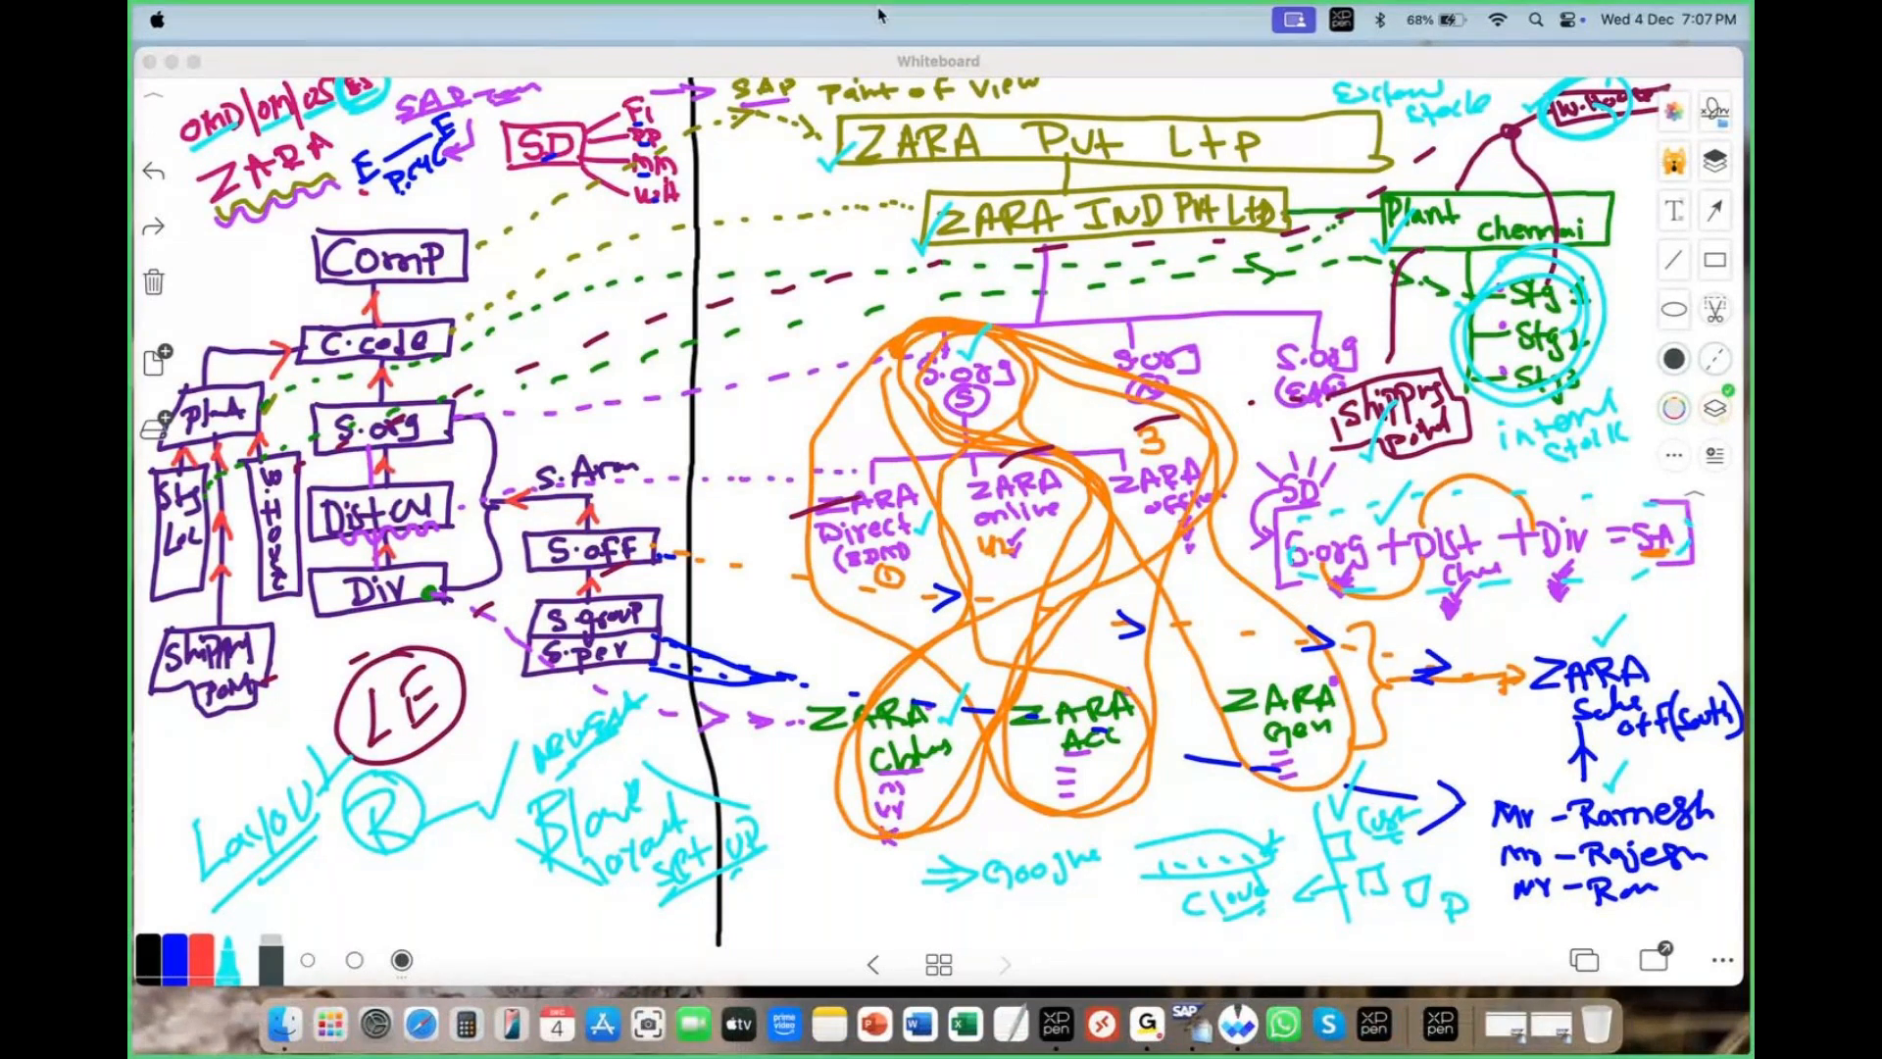
- Restore the client 800 SAP logon window, focus the User and Password fields, and maximize it
{"action": "left_click", "coordinate": [1557, 1029]}
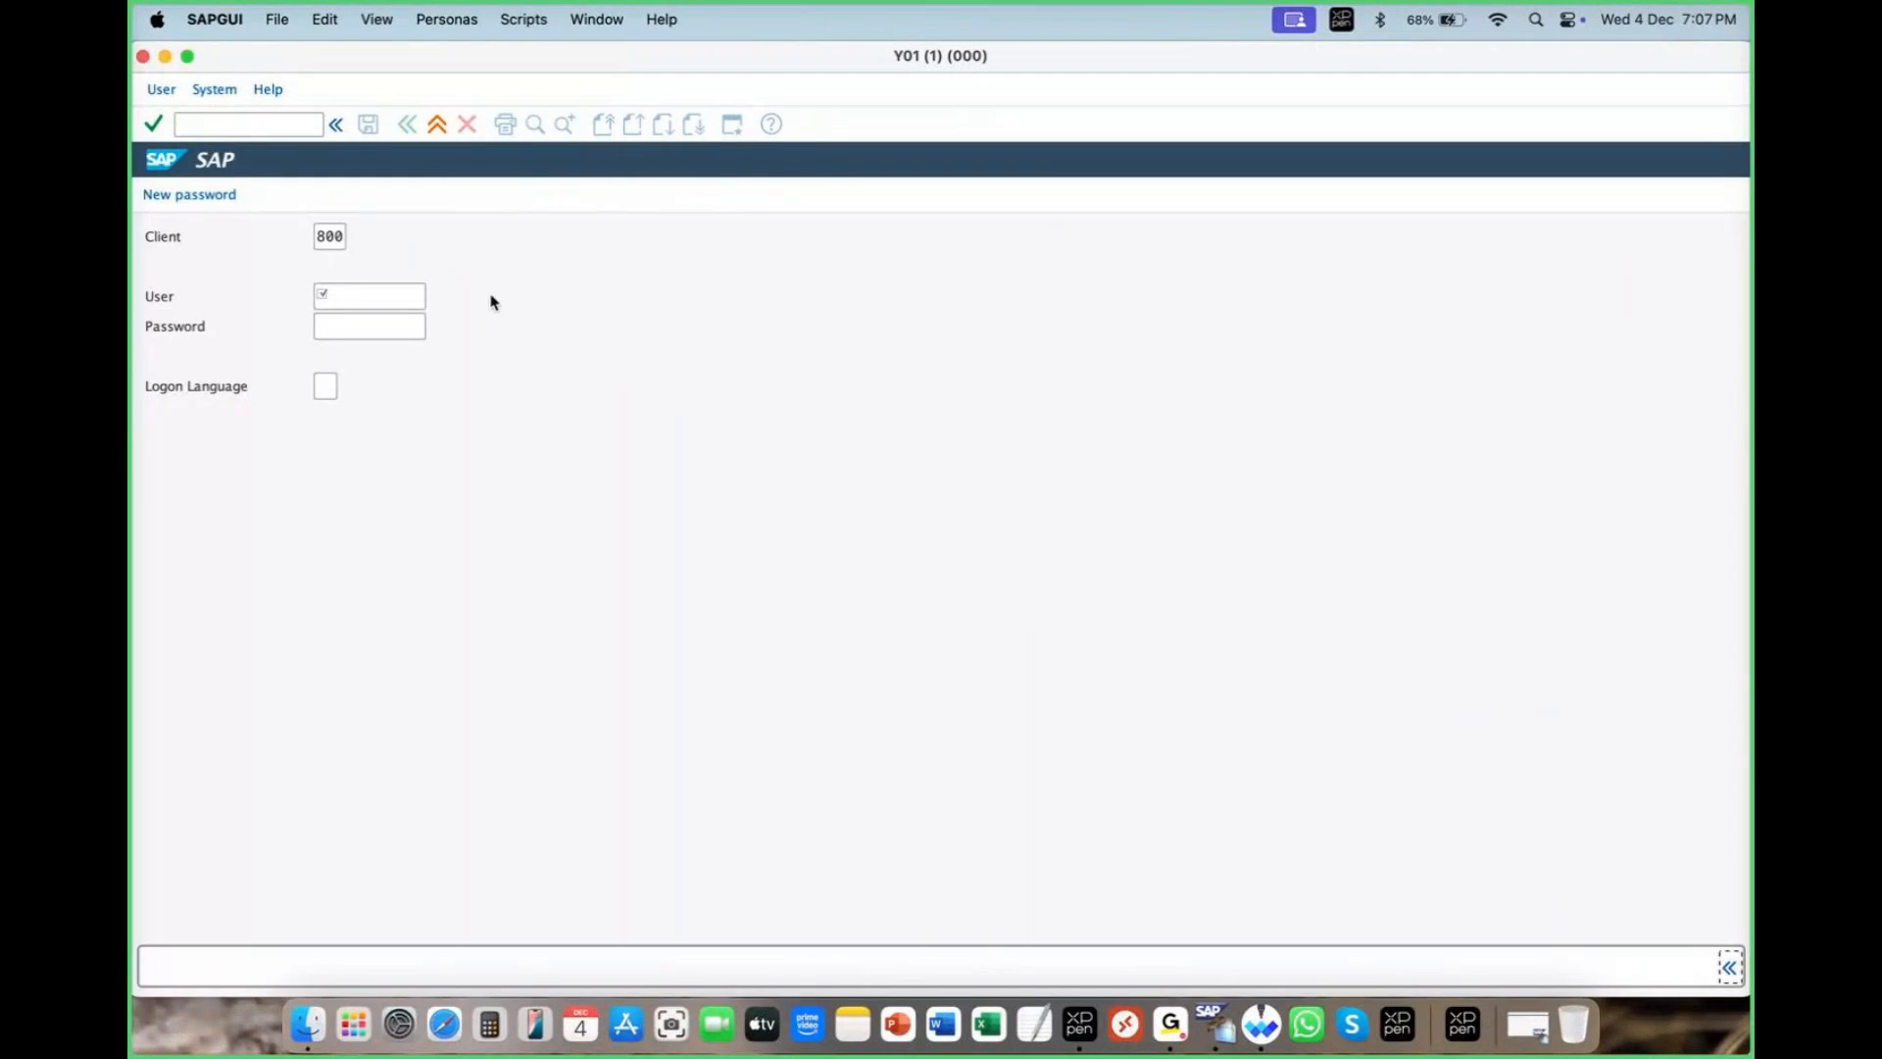
{"action": "left_click", "coordinate": [338, 296]}
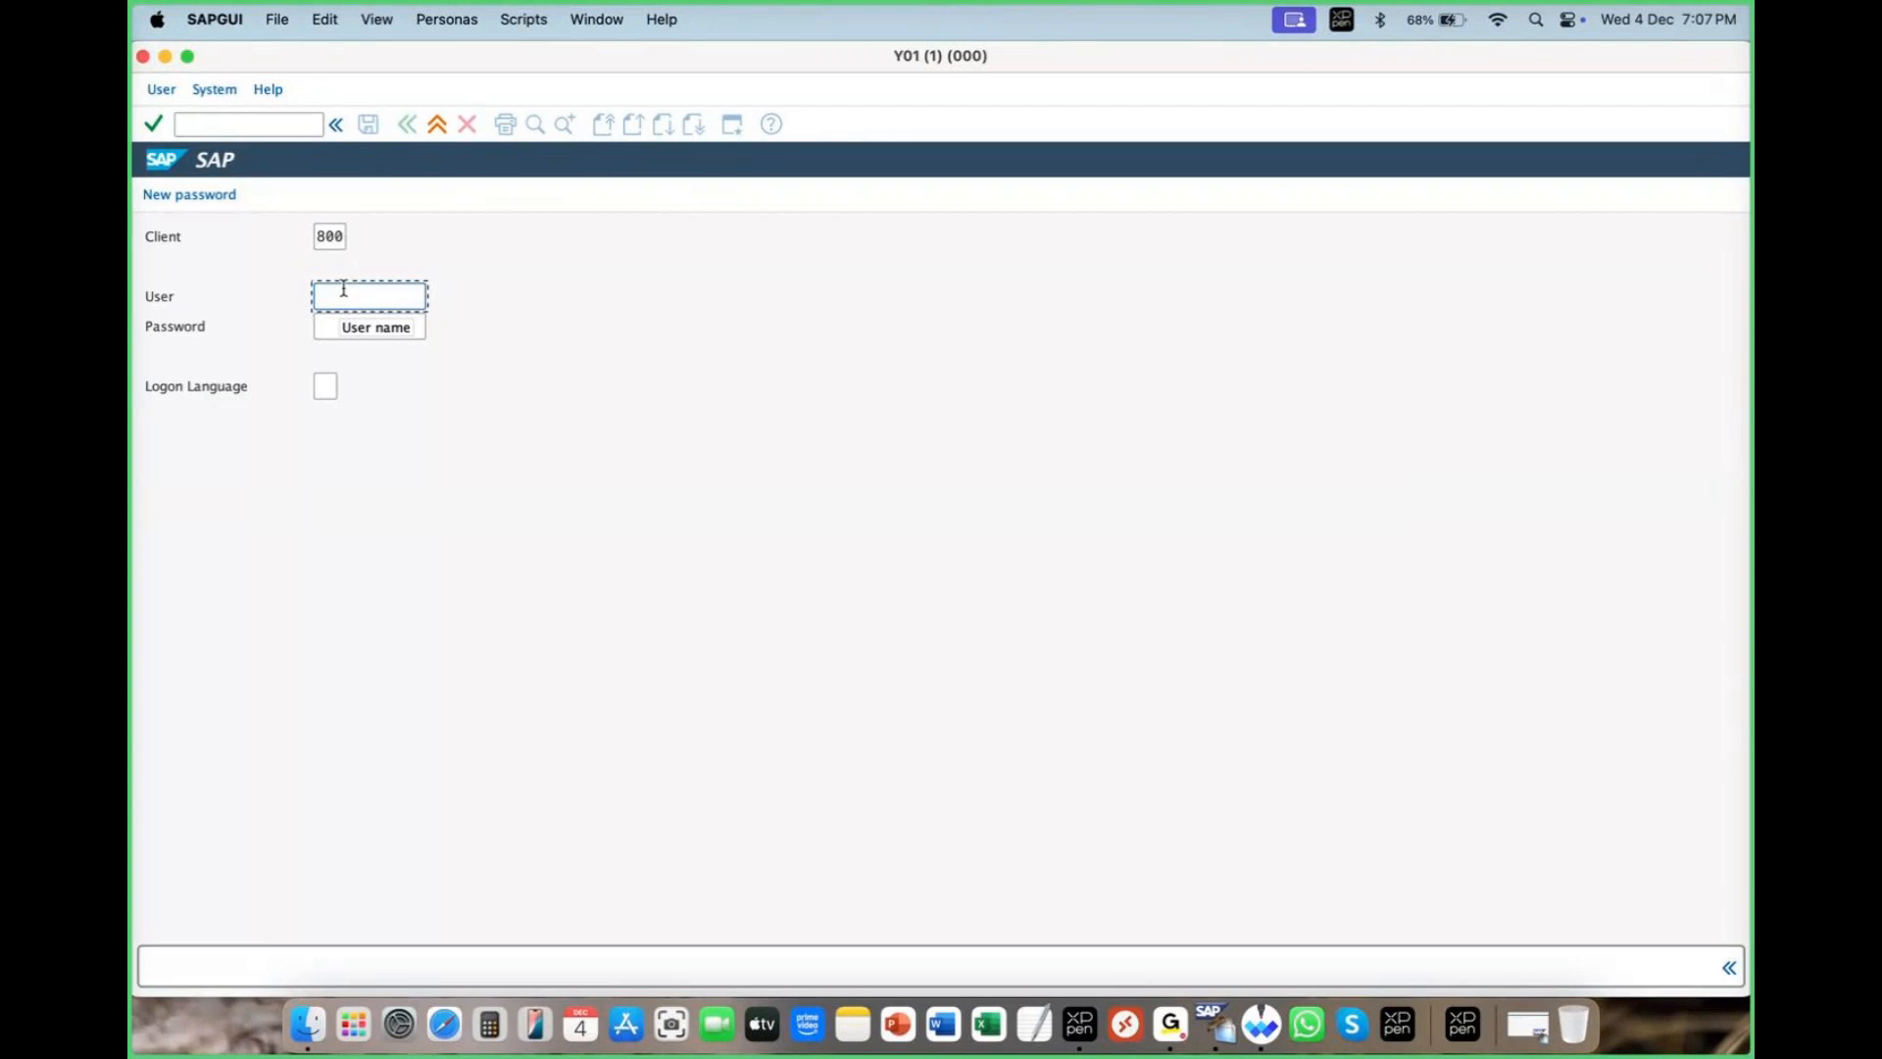
{"action": "left_click", "coordinate": [338, 324]}
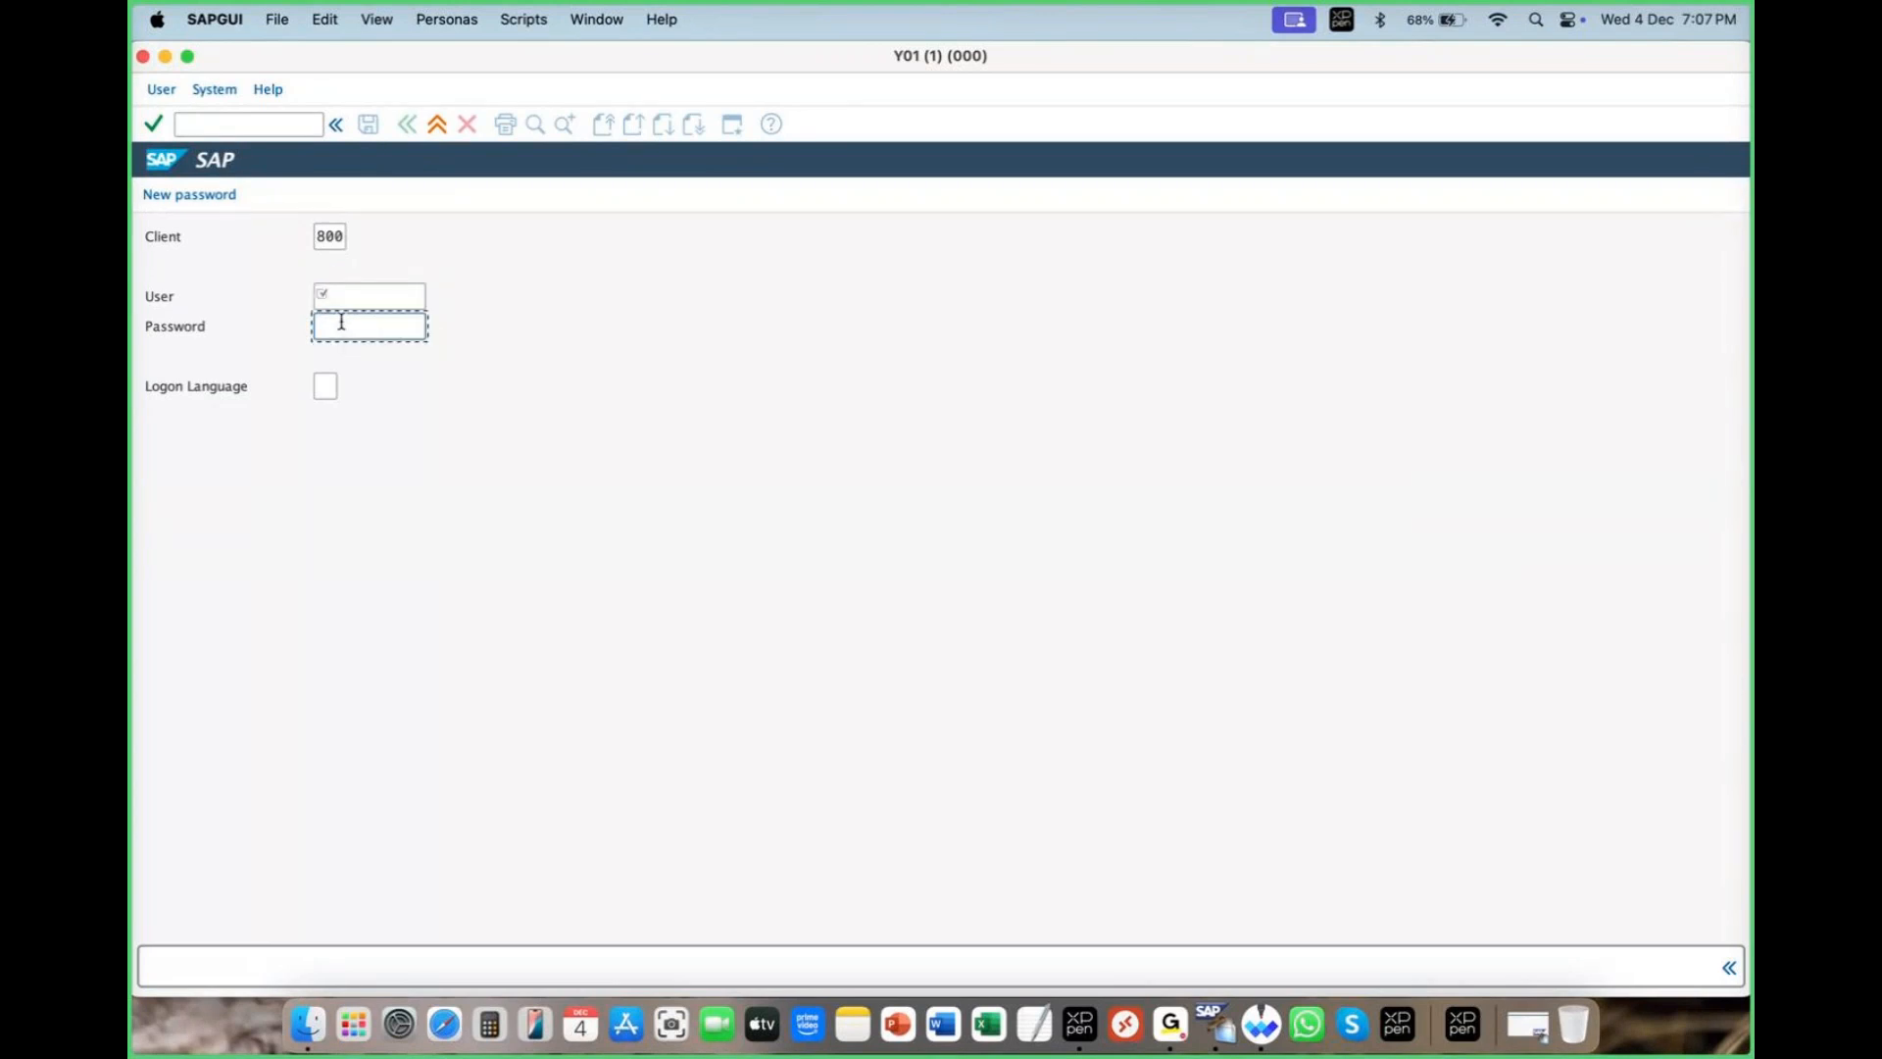
{"action": "left_click", "coordinate": [362, 286]}
{"action": "left_click", "coordinate": [187, 56]}
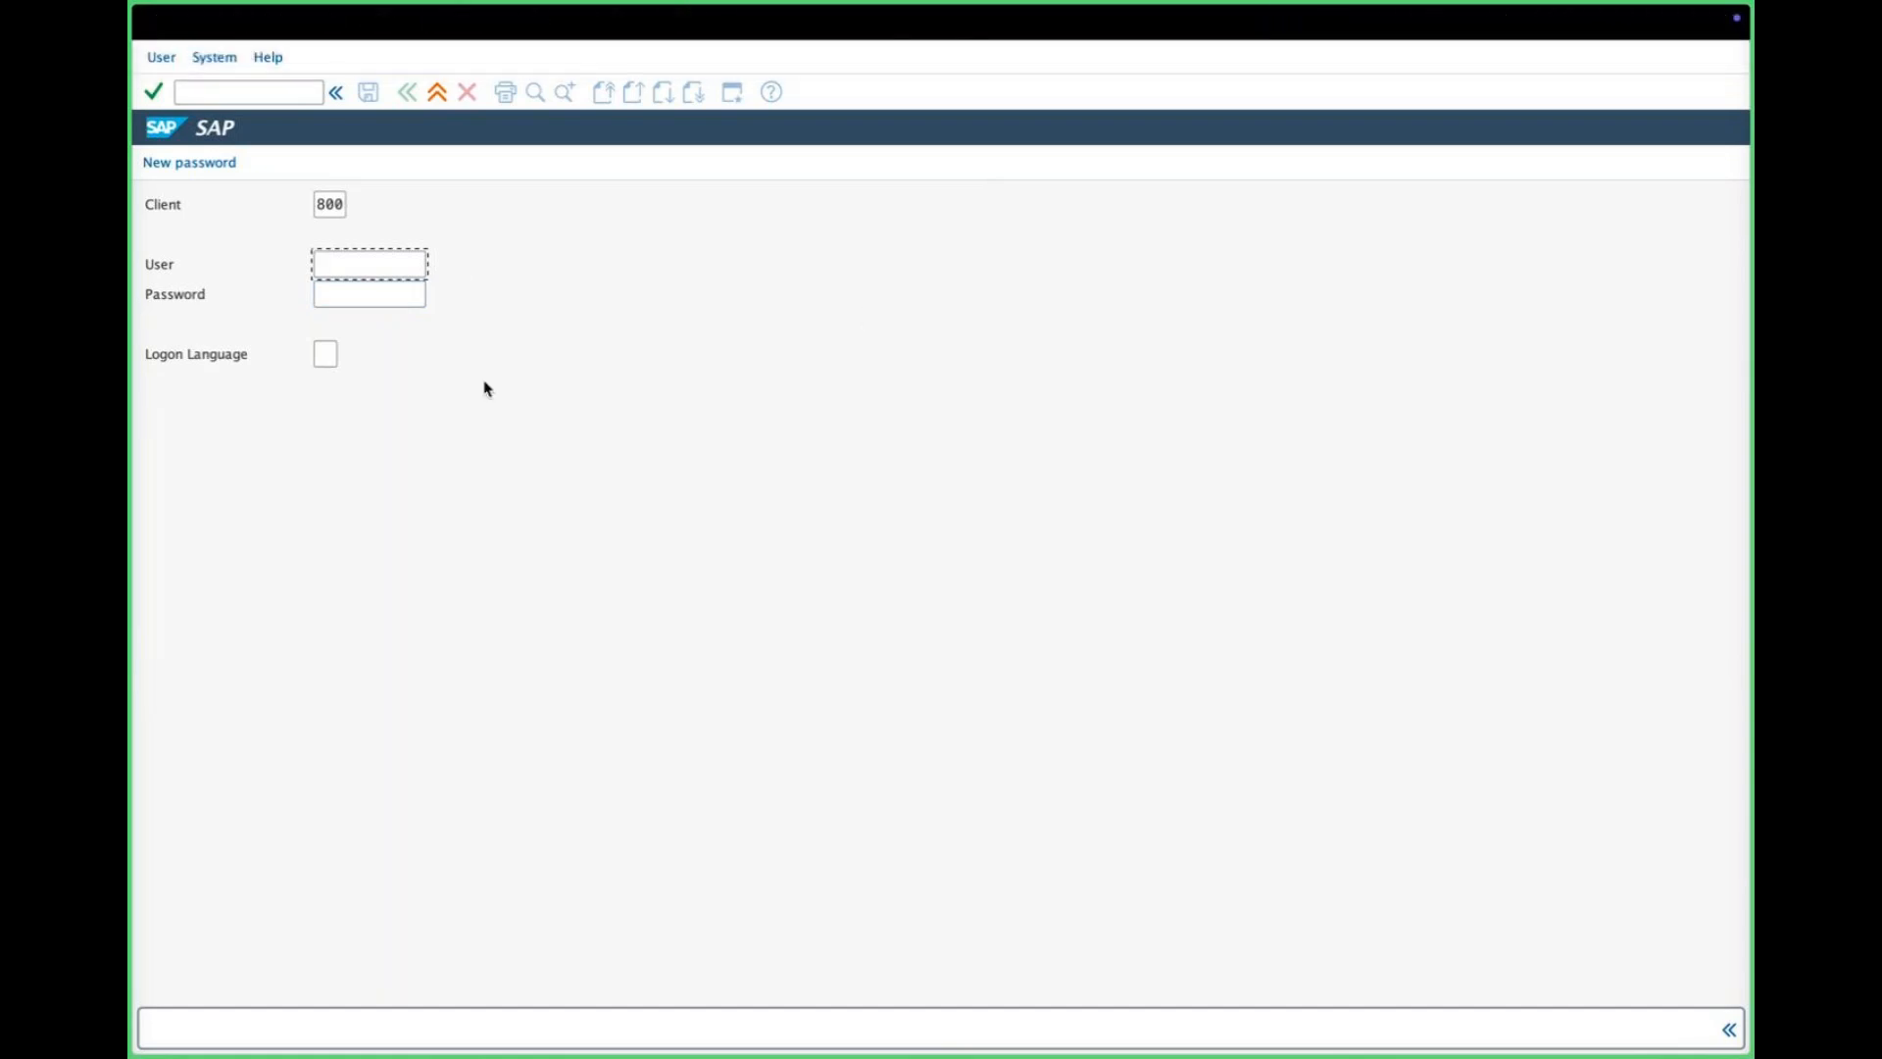
- Leave the client 800 logon fields blank and switch to the Whiteboard ZARA structure diagram
{"action": "mouse_move", "coordinate": [163, 47]}
{"action": "left_click", "coordinate": [369, 294]}
{"action": "left_click", "coordinate": [363, 267]}
{"action": "left_click", "coordinate": [360, 294]}
{"action": "mouse_move", "coordinate": [572, 8]}
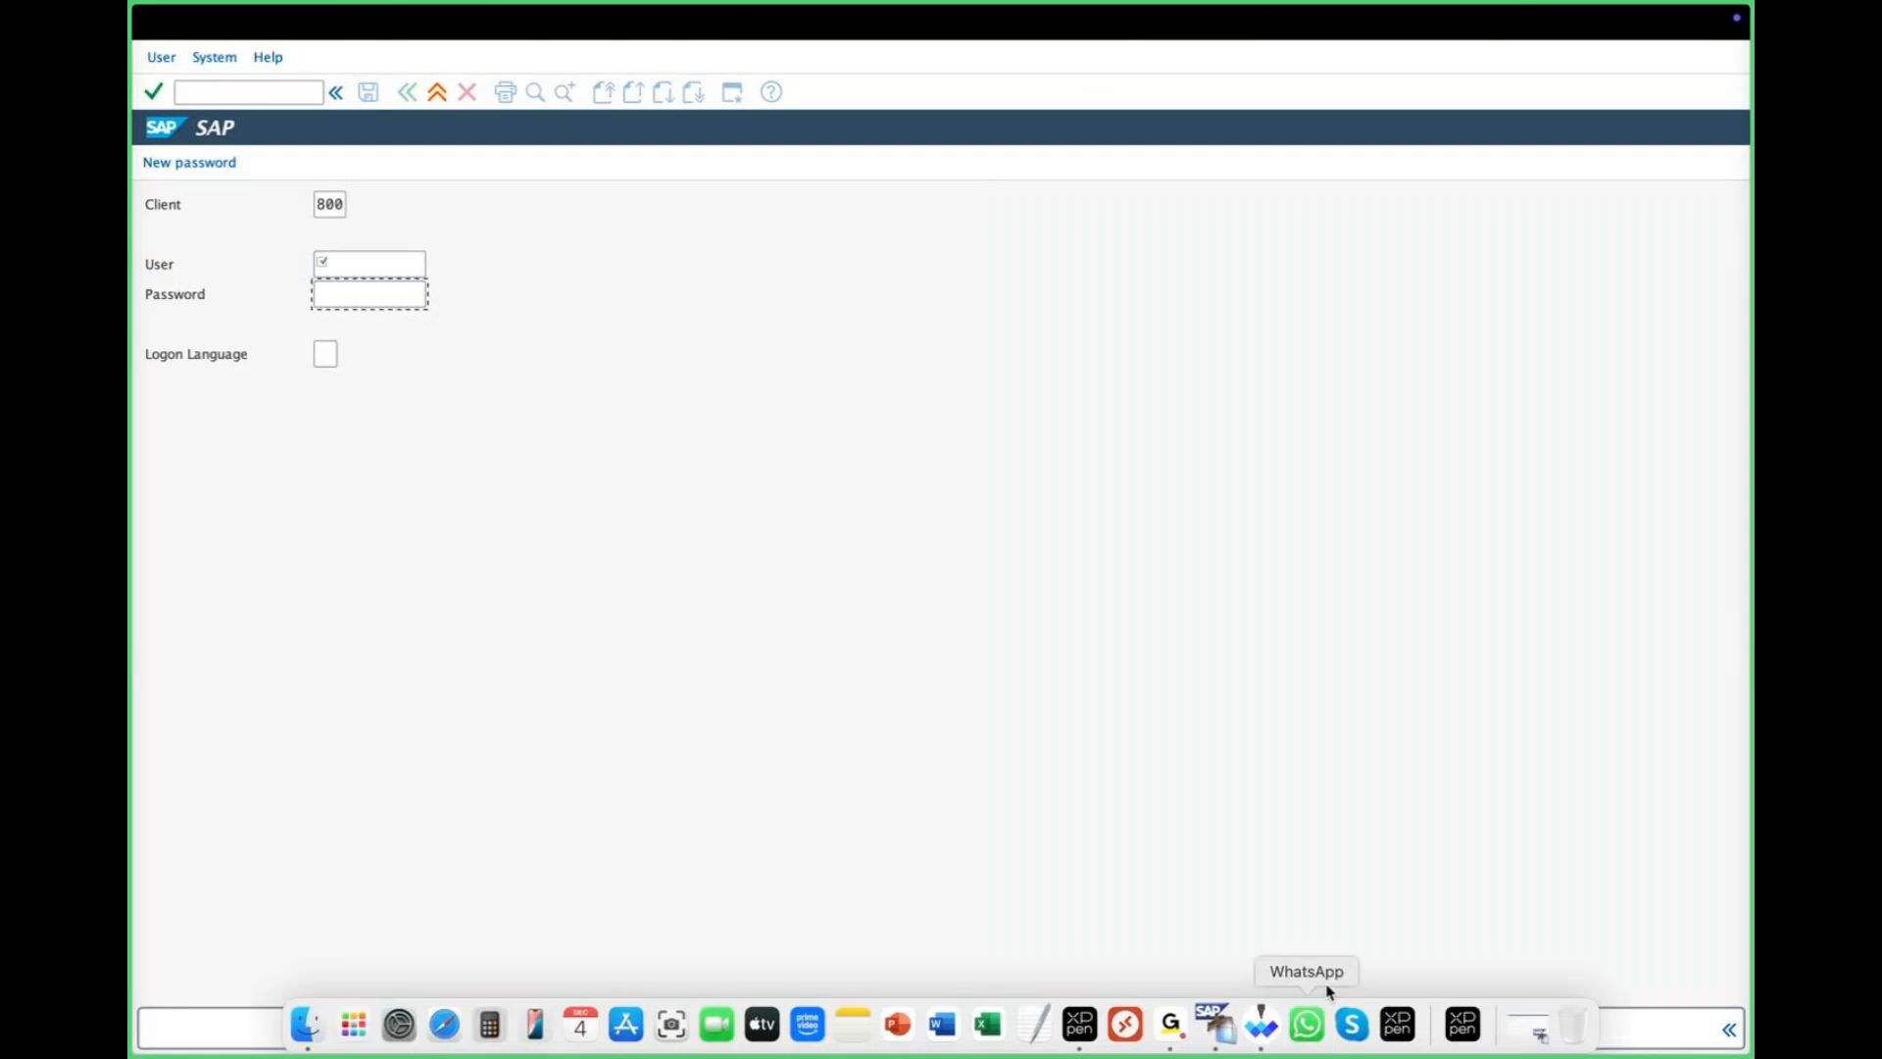
{"action": "mouse_move", "coordinate": [1234, 1056]}
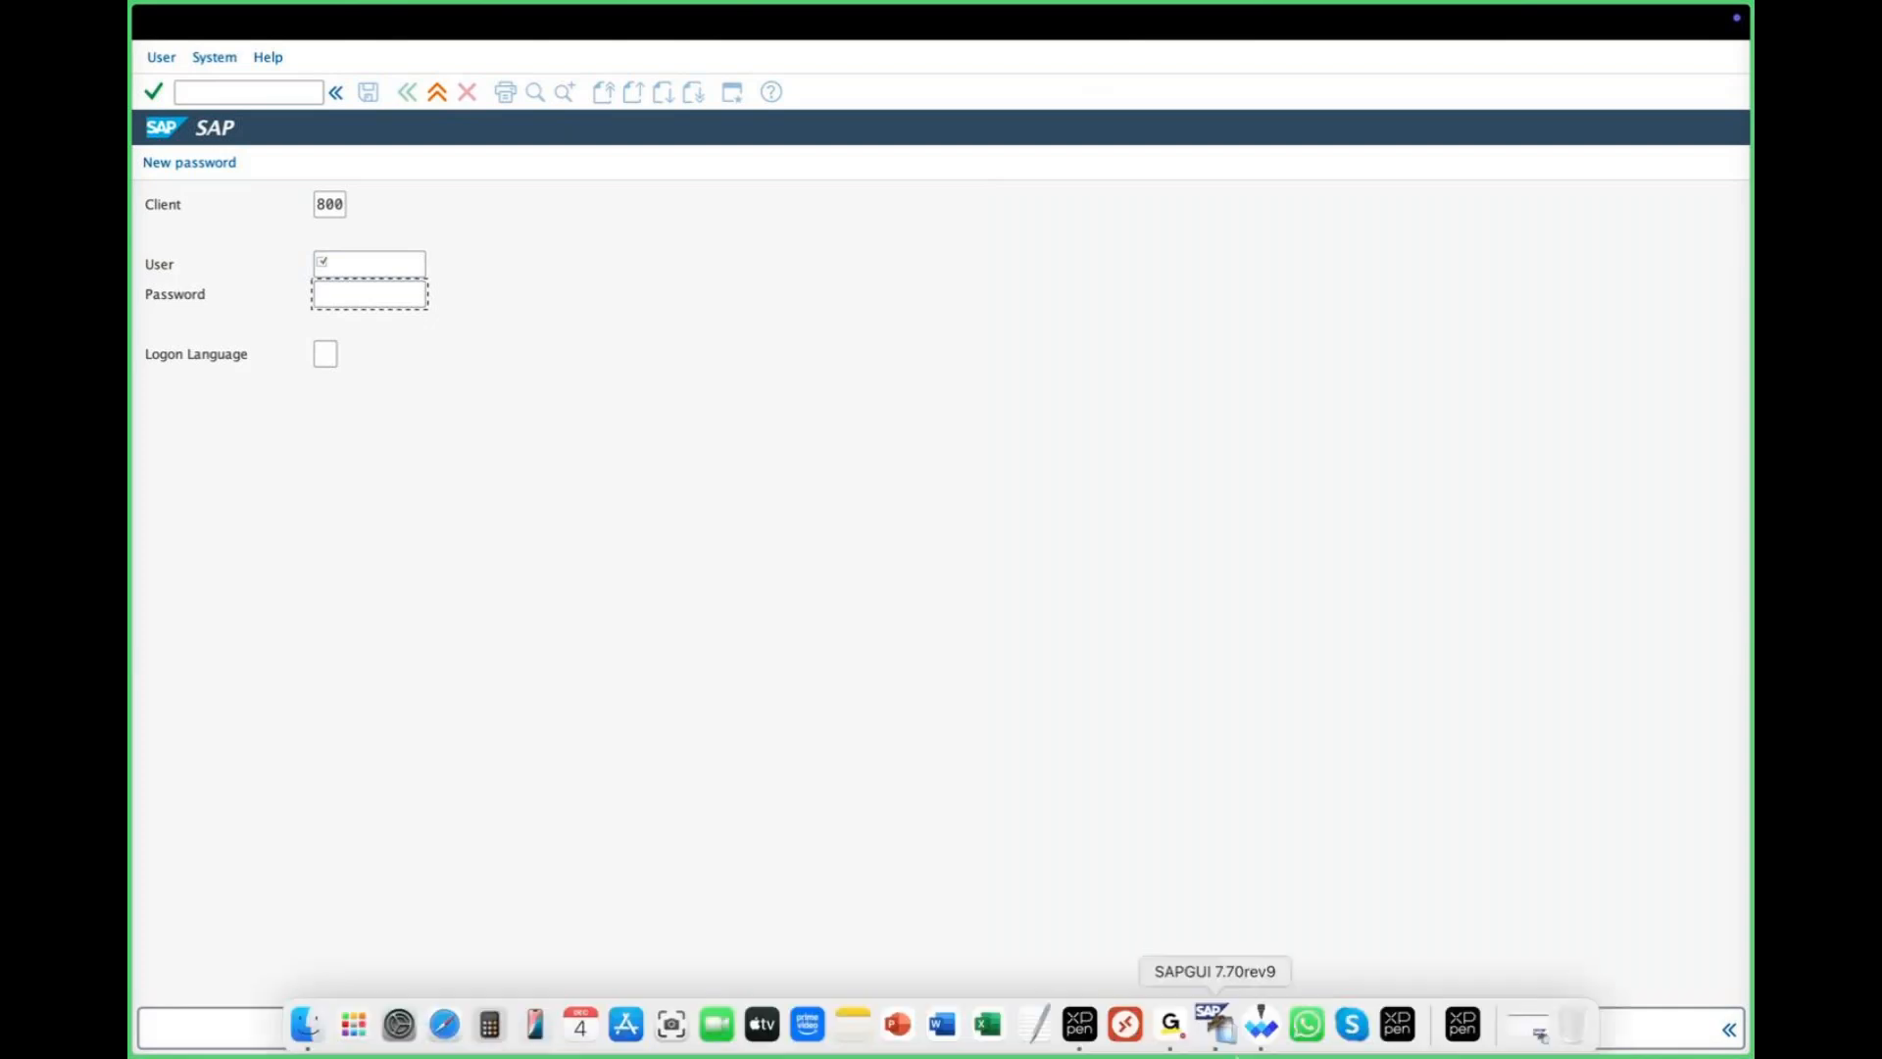
{"action": "left_click", "coordinate": [1175, 1040]}
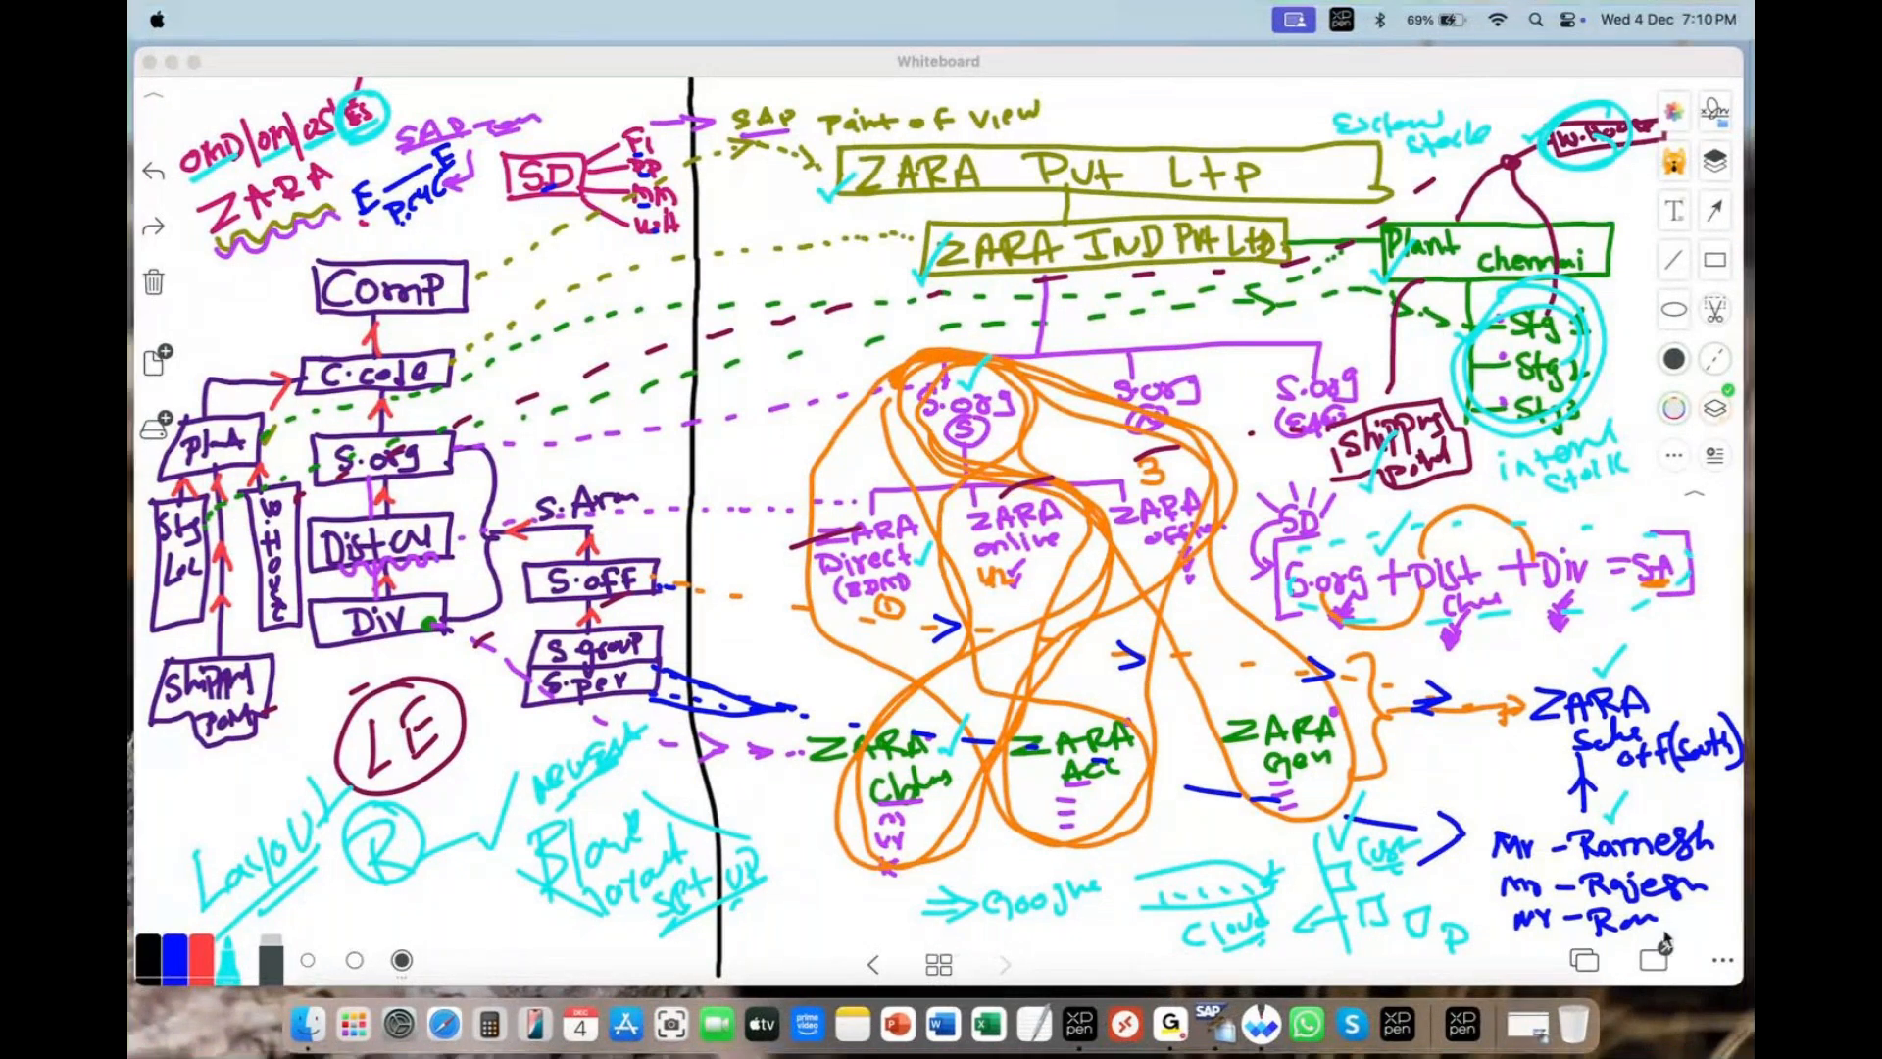
- Minimize the Whiteboard window to reveal the SAP Easy Access menu for client 800
{"action": "left_click", "coordinate": [168, 65]}
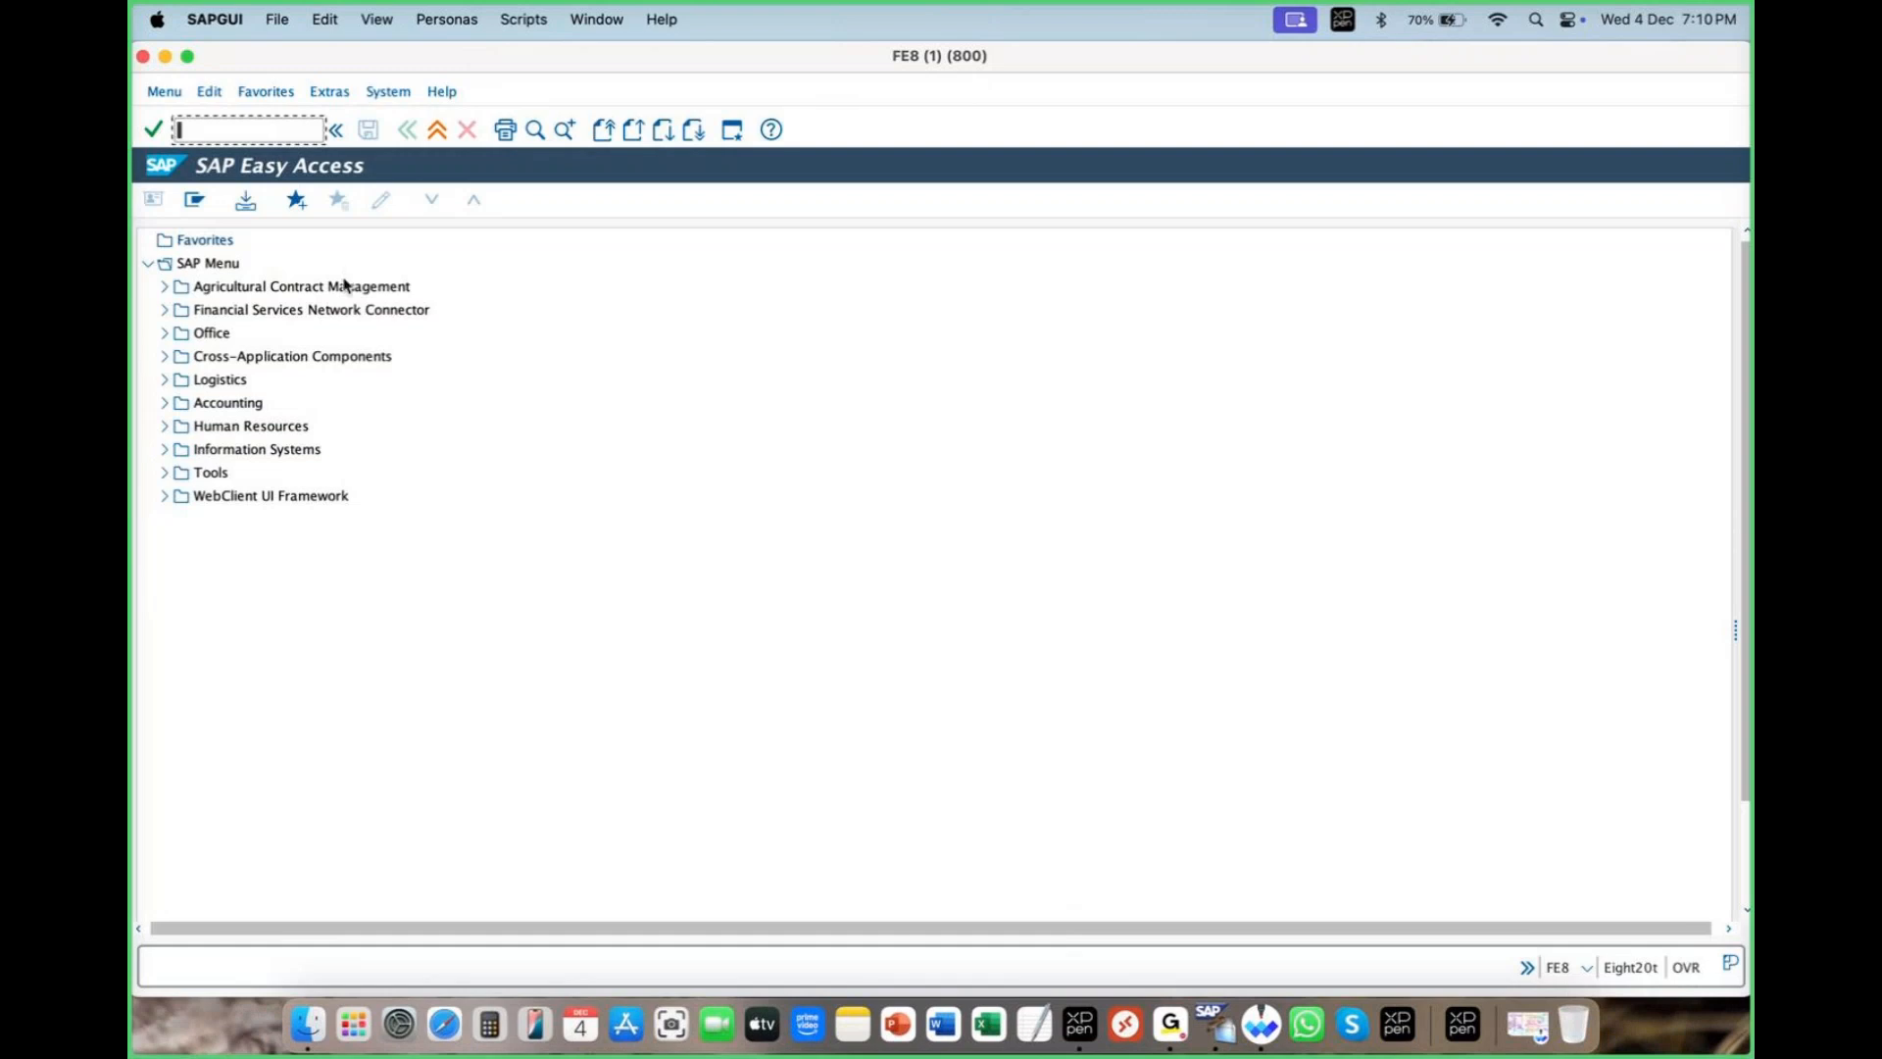
- Run SPRO, reopen it via Tools > Customizing > IMG, and display the SAP Reference IMG
{"action": "left_click_drag", "start_coordinate": [1735, 632], "coordinate": [1382, 620]}
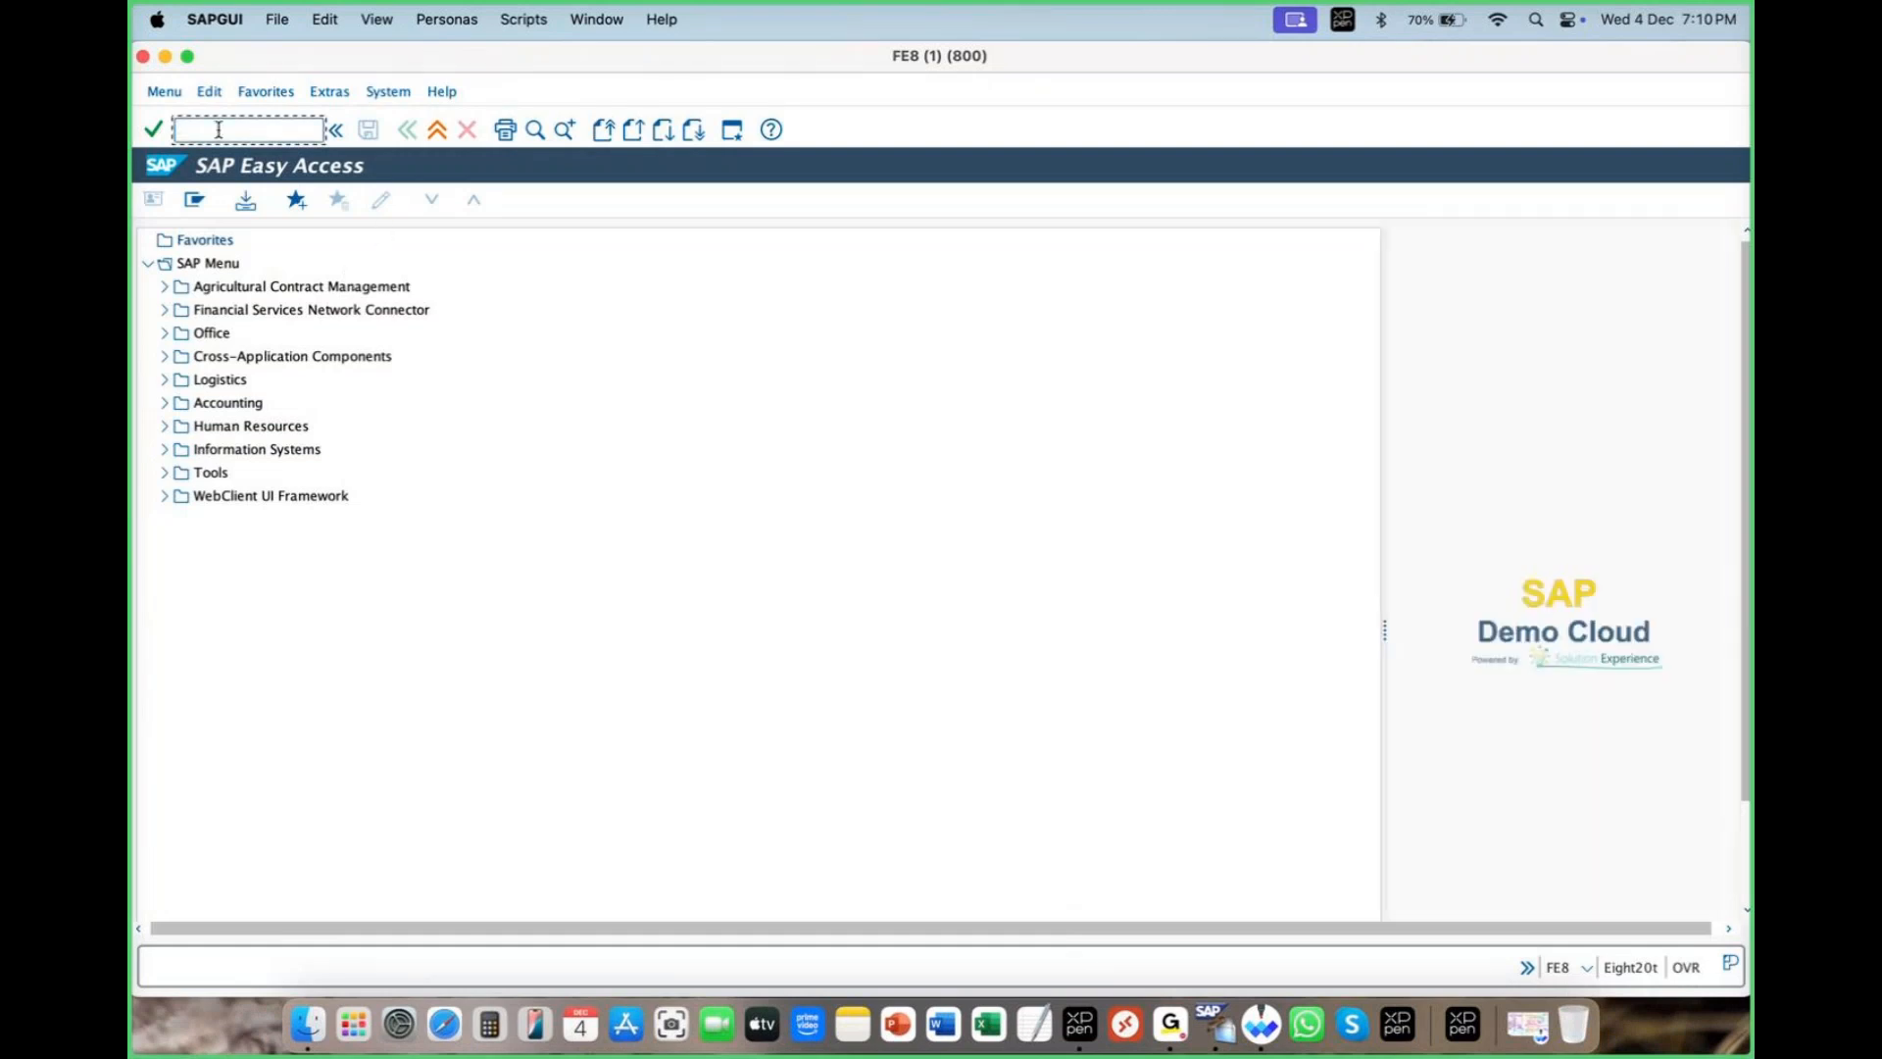
{"action": "type", "text": "spro"}
{"action": "key", "text": "Return"}
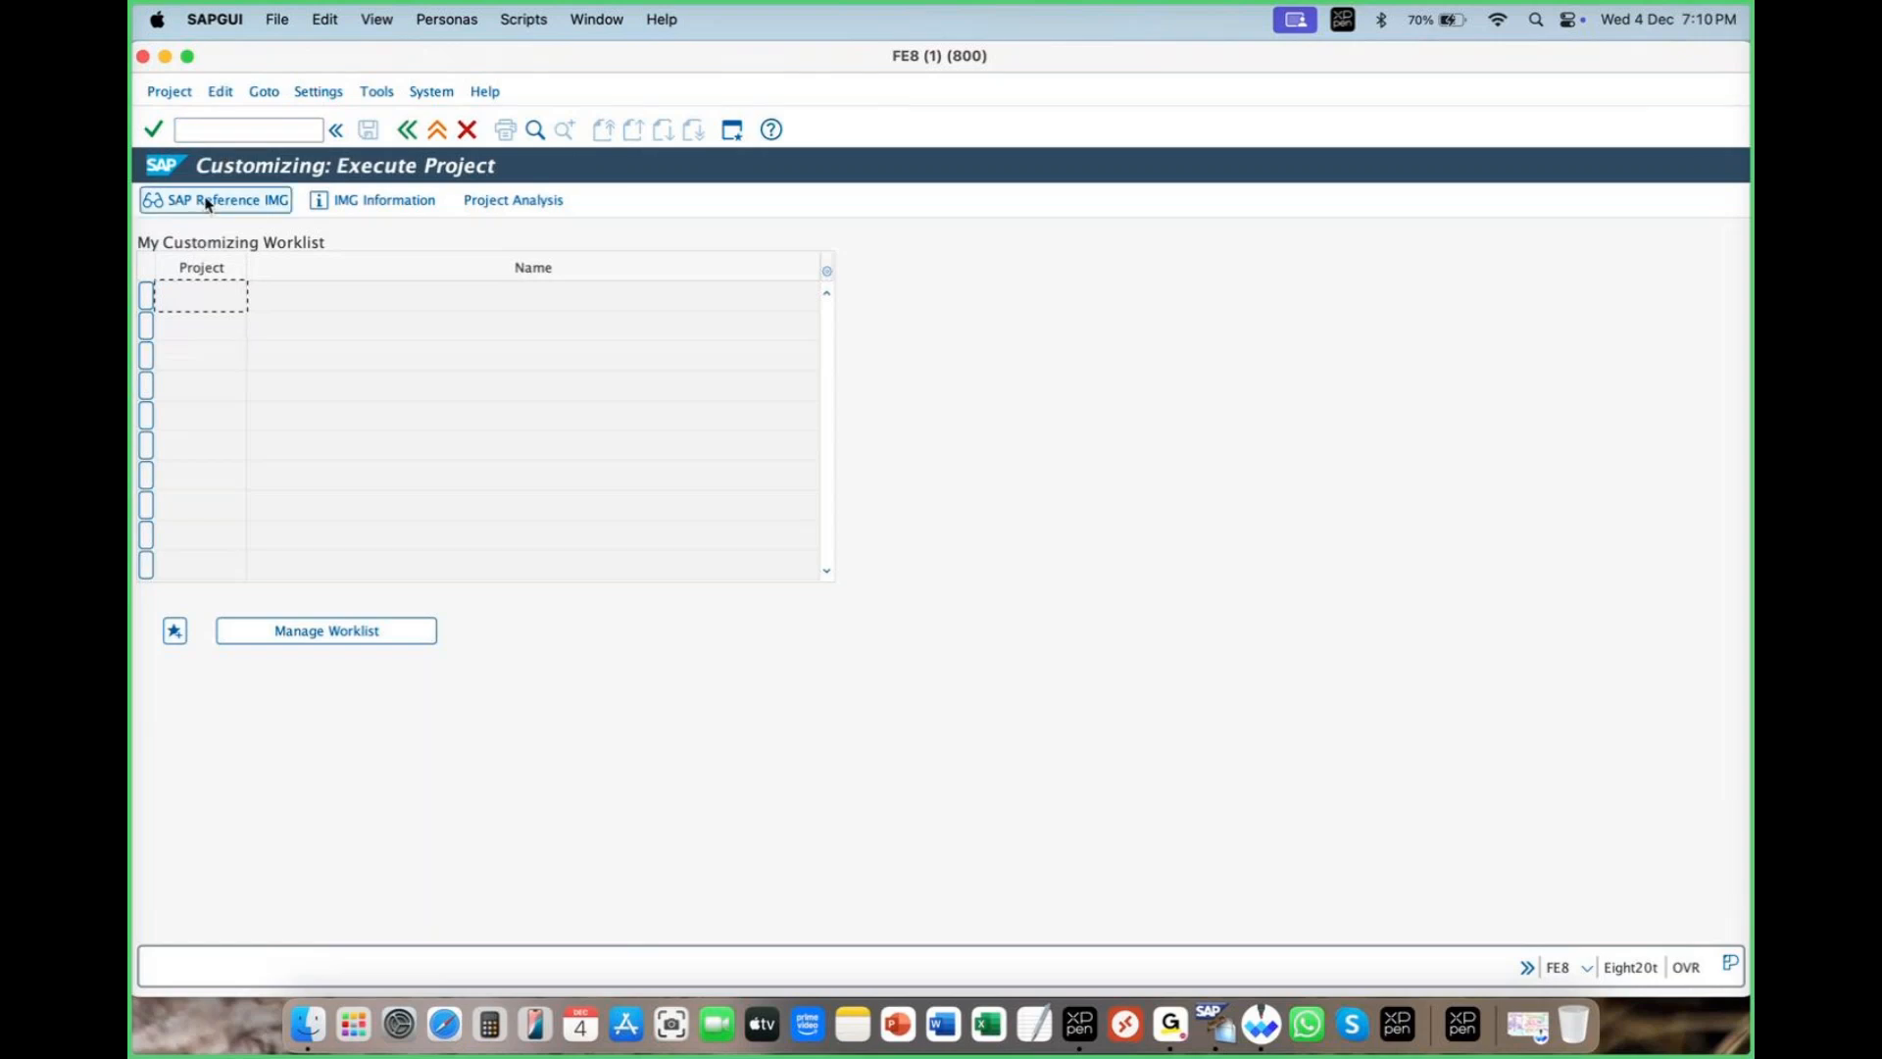
{"action": "left_click", "coordinate": [408, 130]}
{"action": "left_click", "coordinate": [164, 474]}
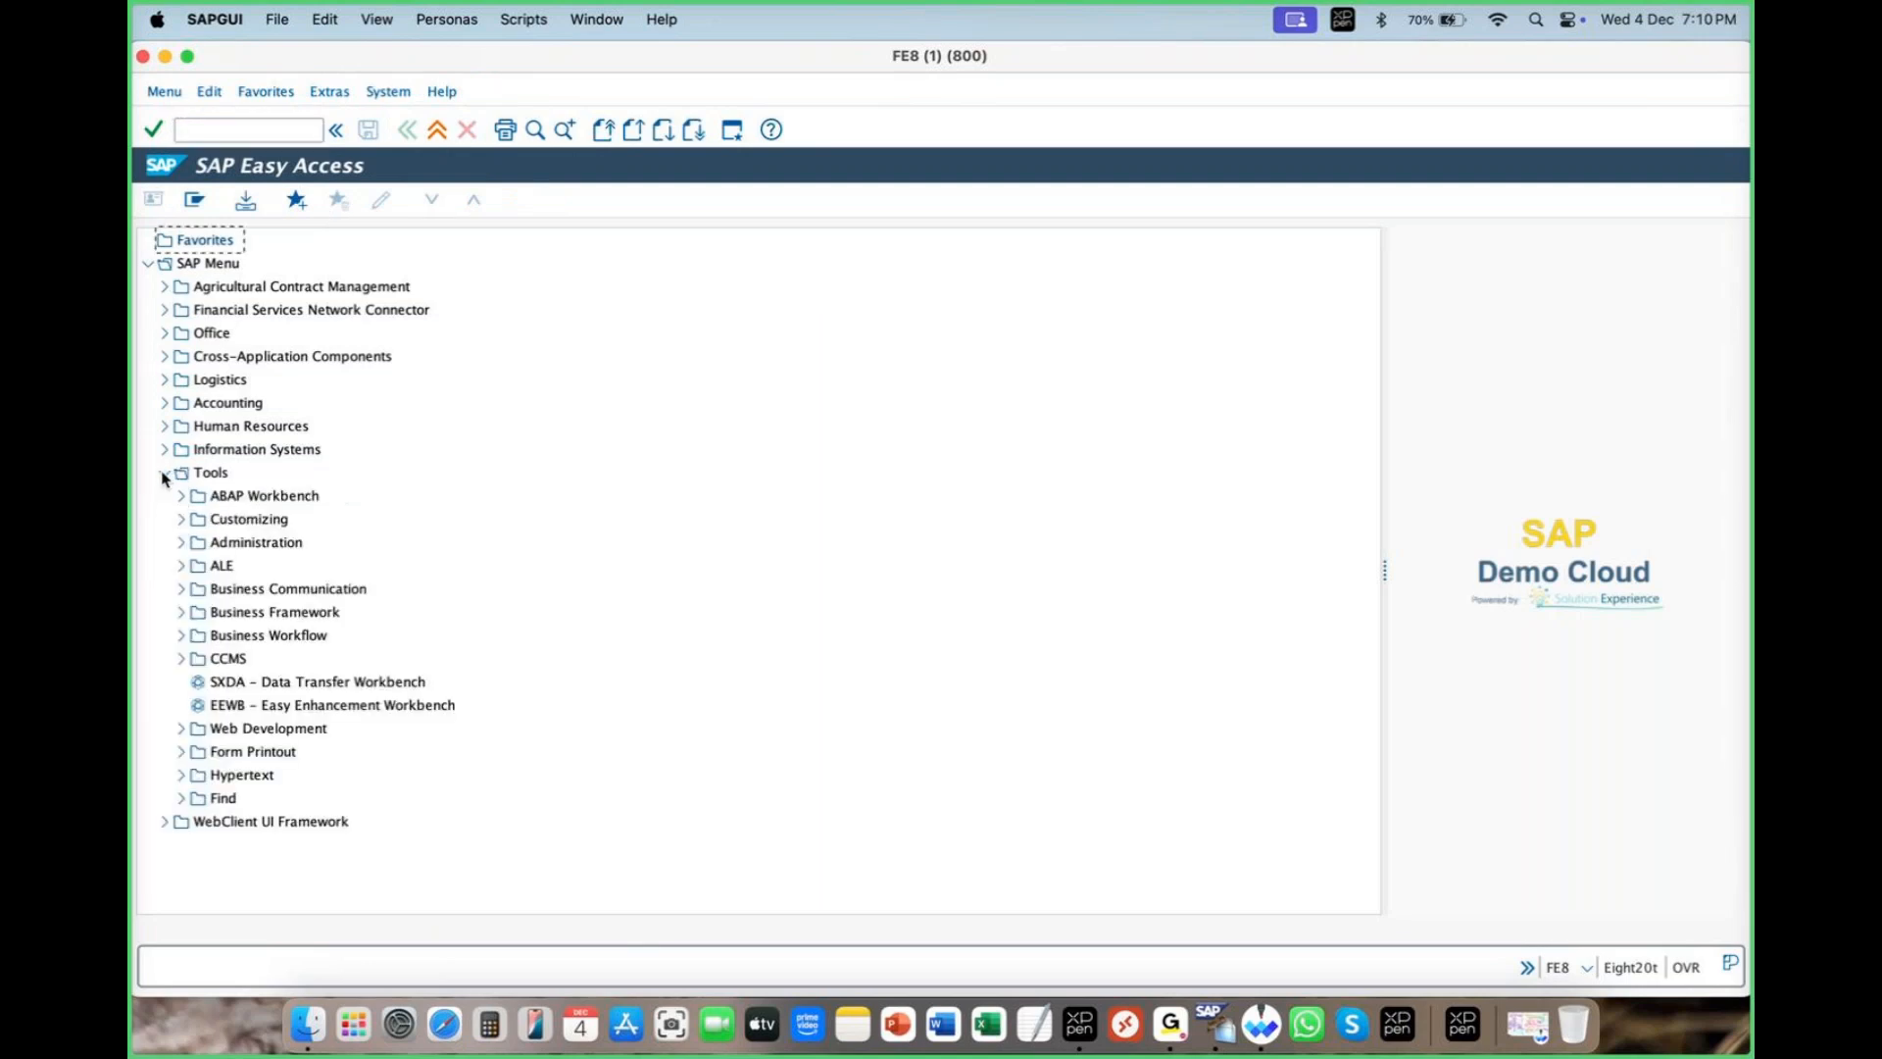
{"action": "left_click", "coordinate": [181, 519]}
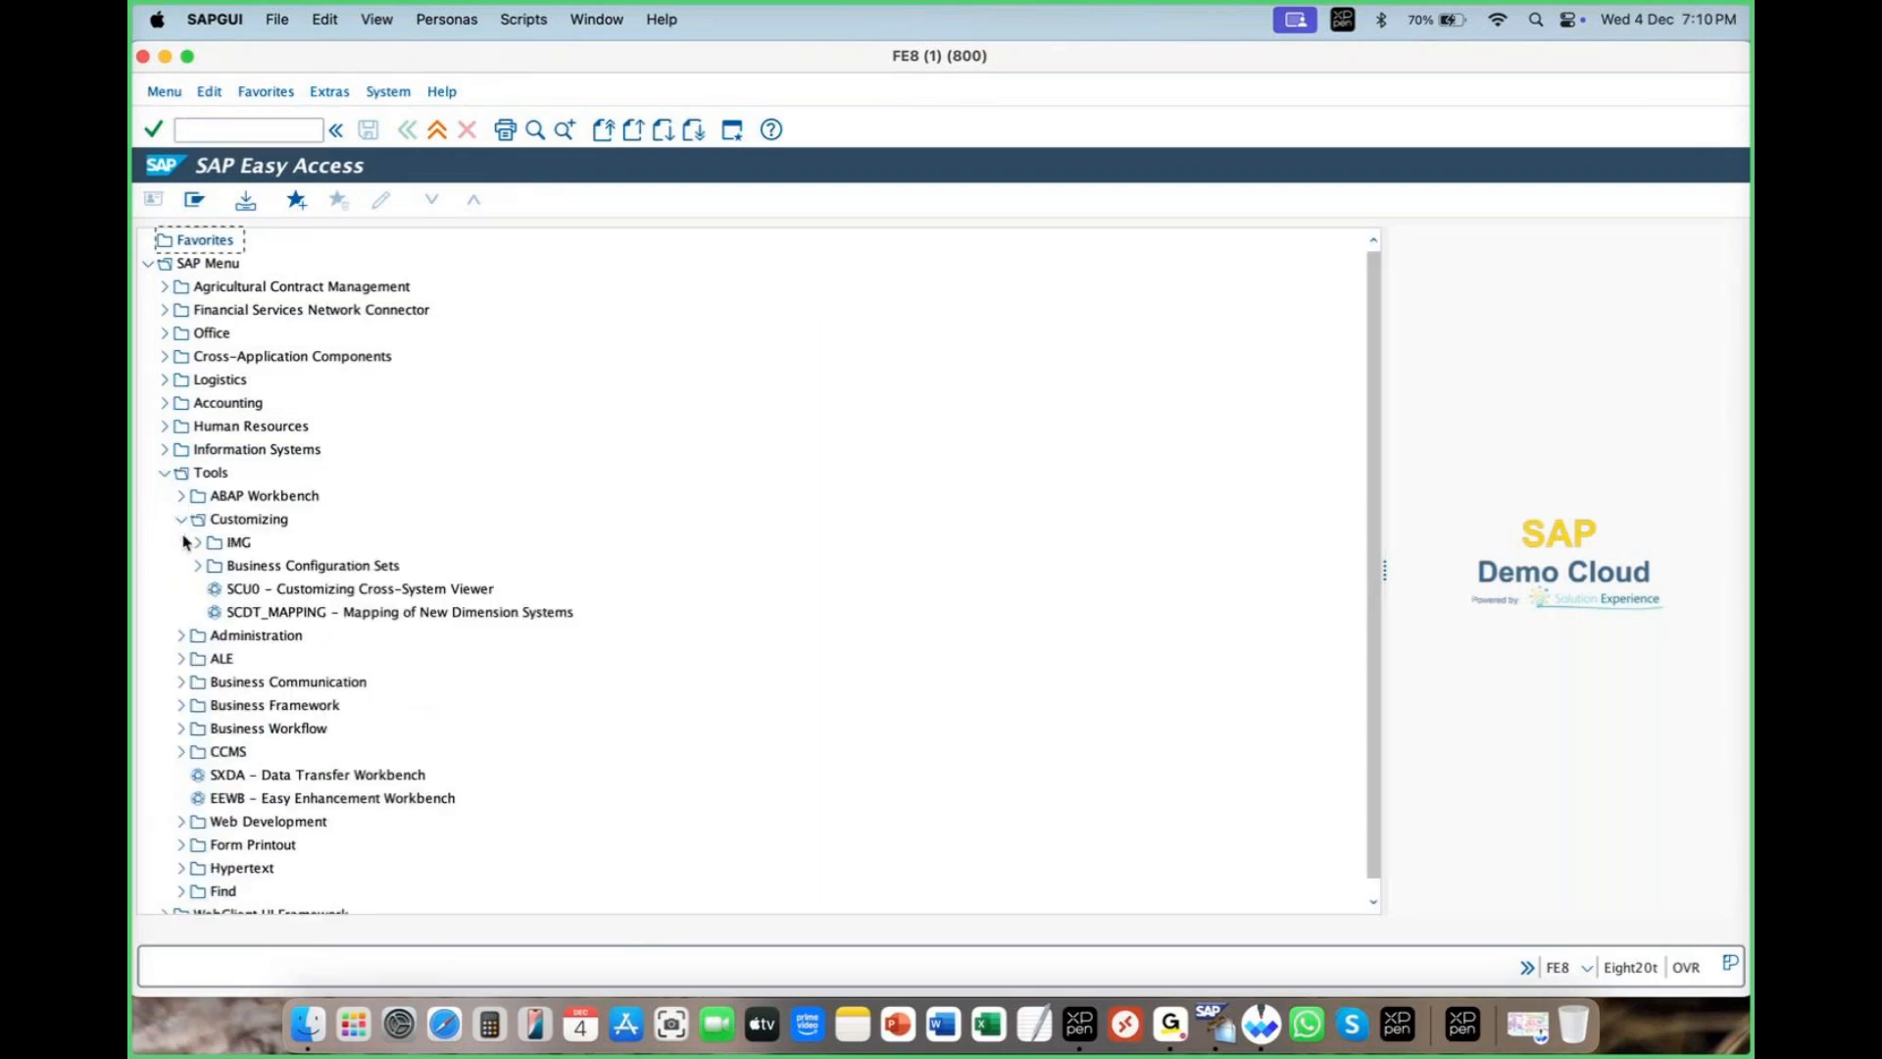
{"action": "left_click", "coordinate": [196, 544]}
{"action": "double_click", "coordinate": [274, 567]}
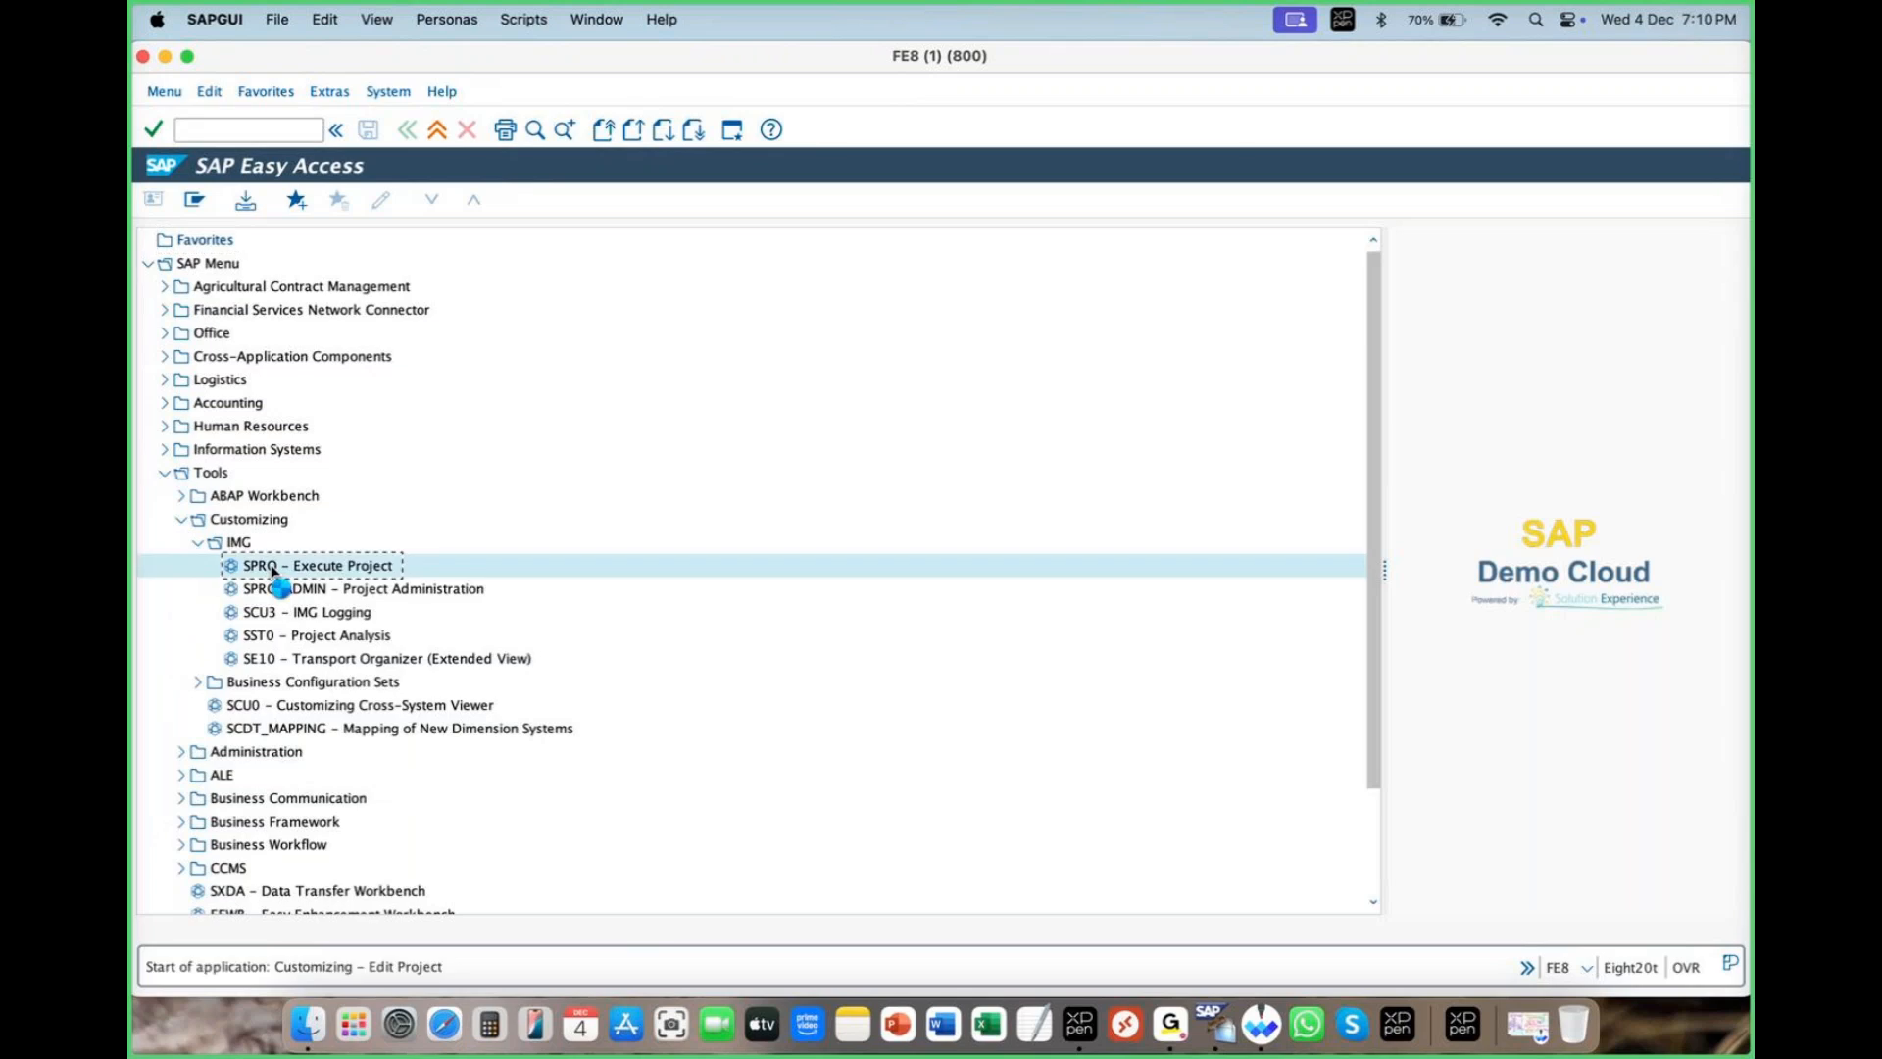
{"action": "left_click", "coordinate": [217, 201]}
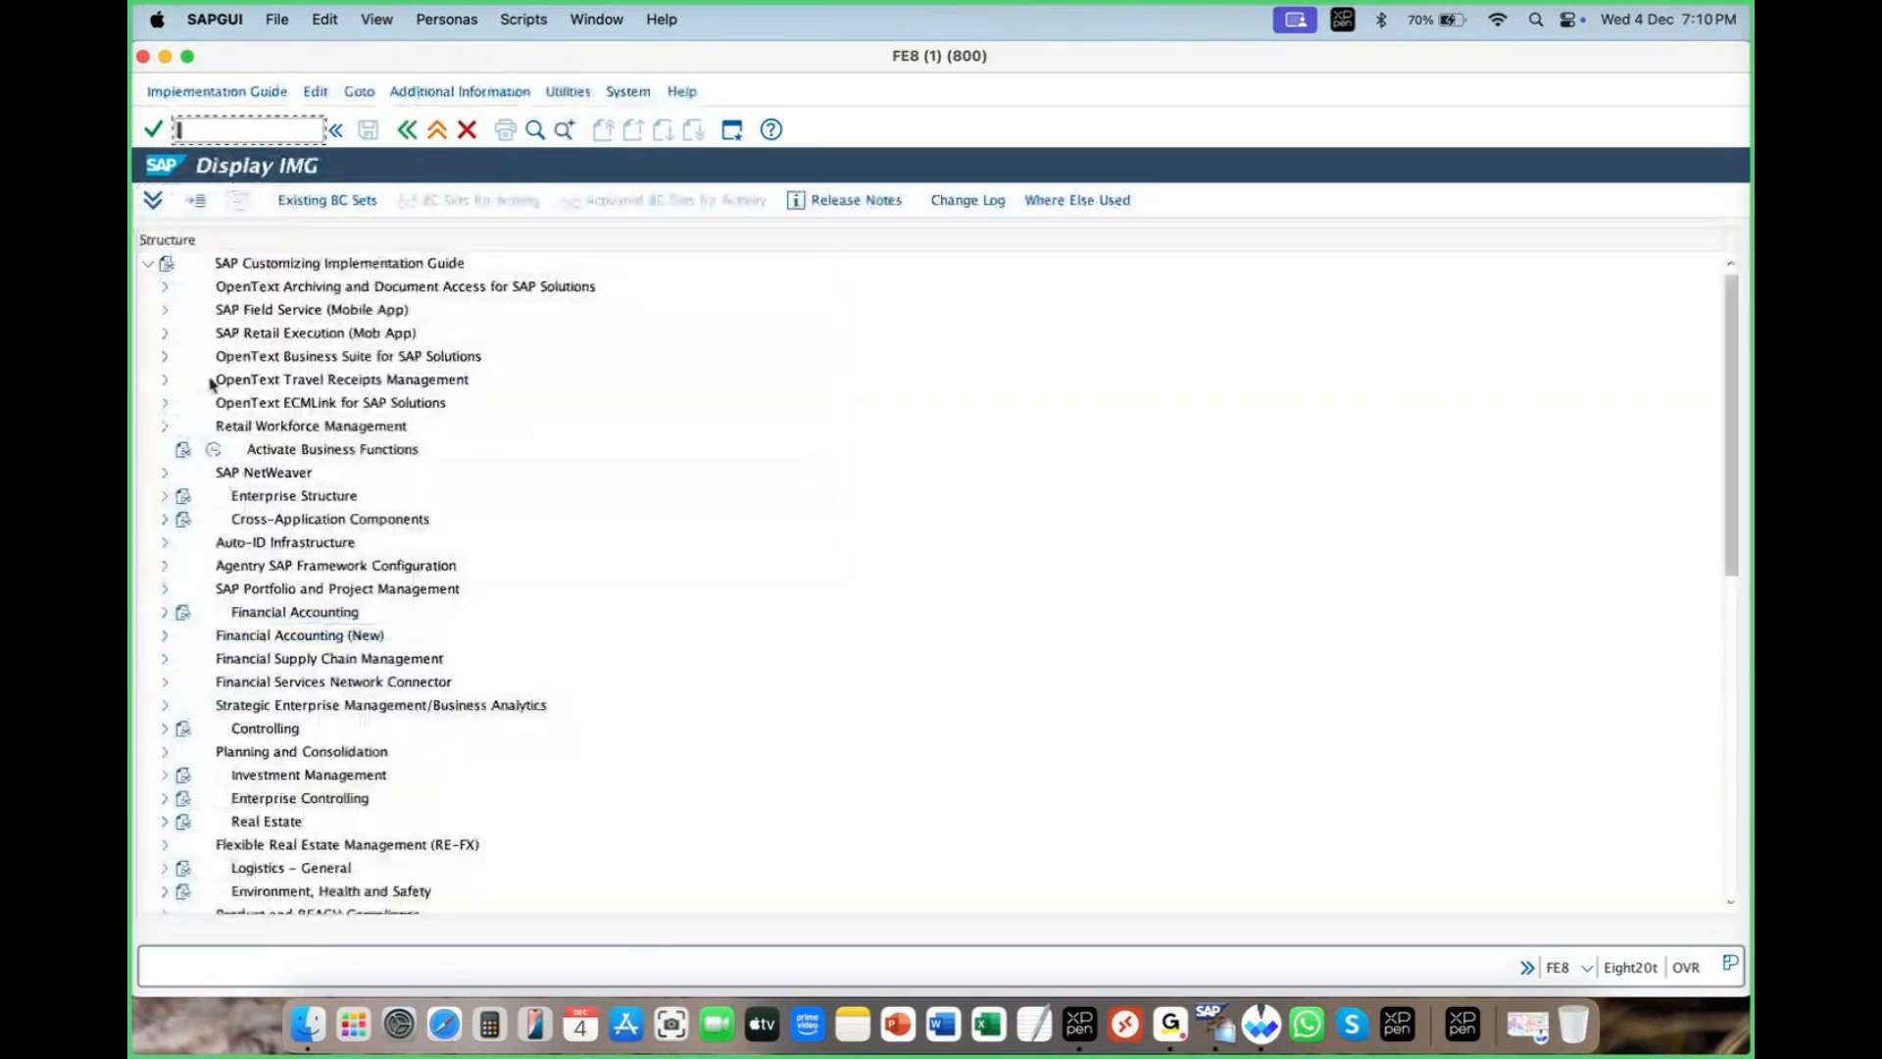
- Reopen the SAP Reference IMG via SPRO, select Enterprise Structure, then bring Whiteboard forward
{"action": "left_click", "coordinate": [407, 130]}
{"action": "left_click", "coordinate": [407, 129]}
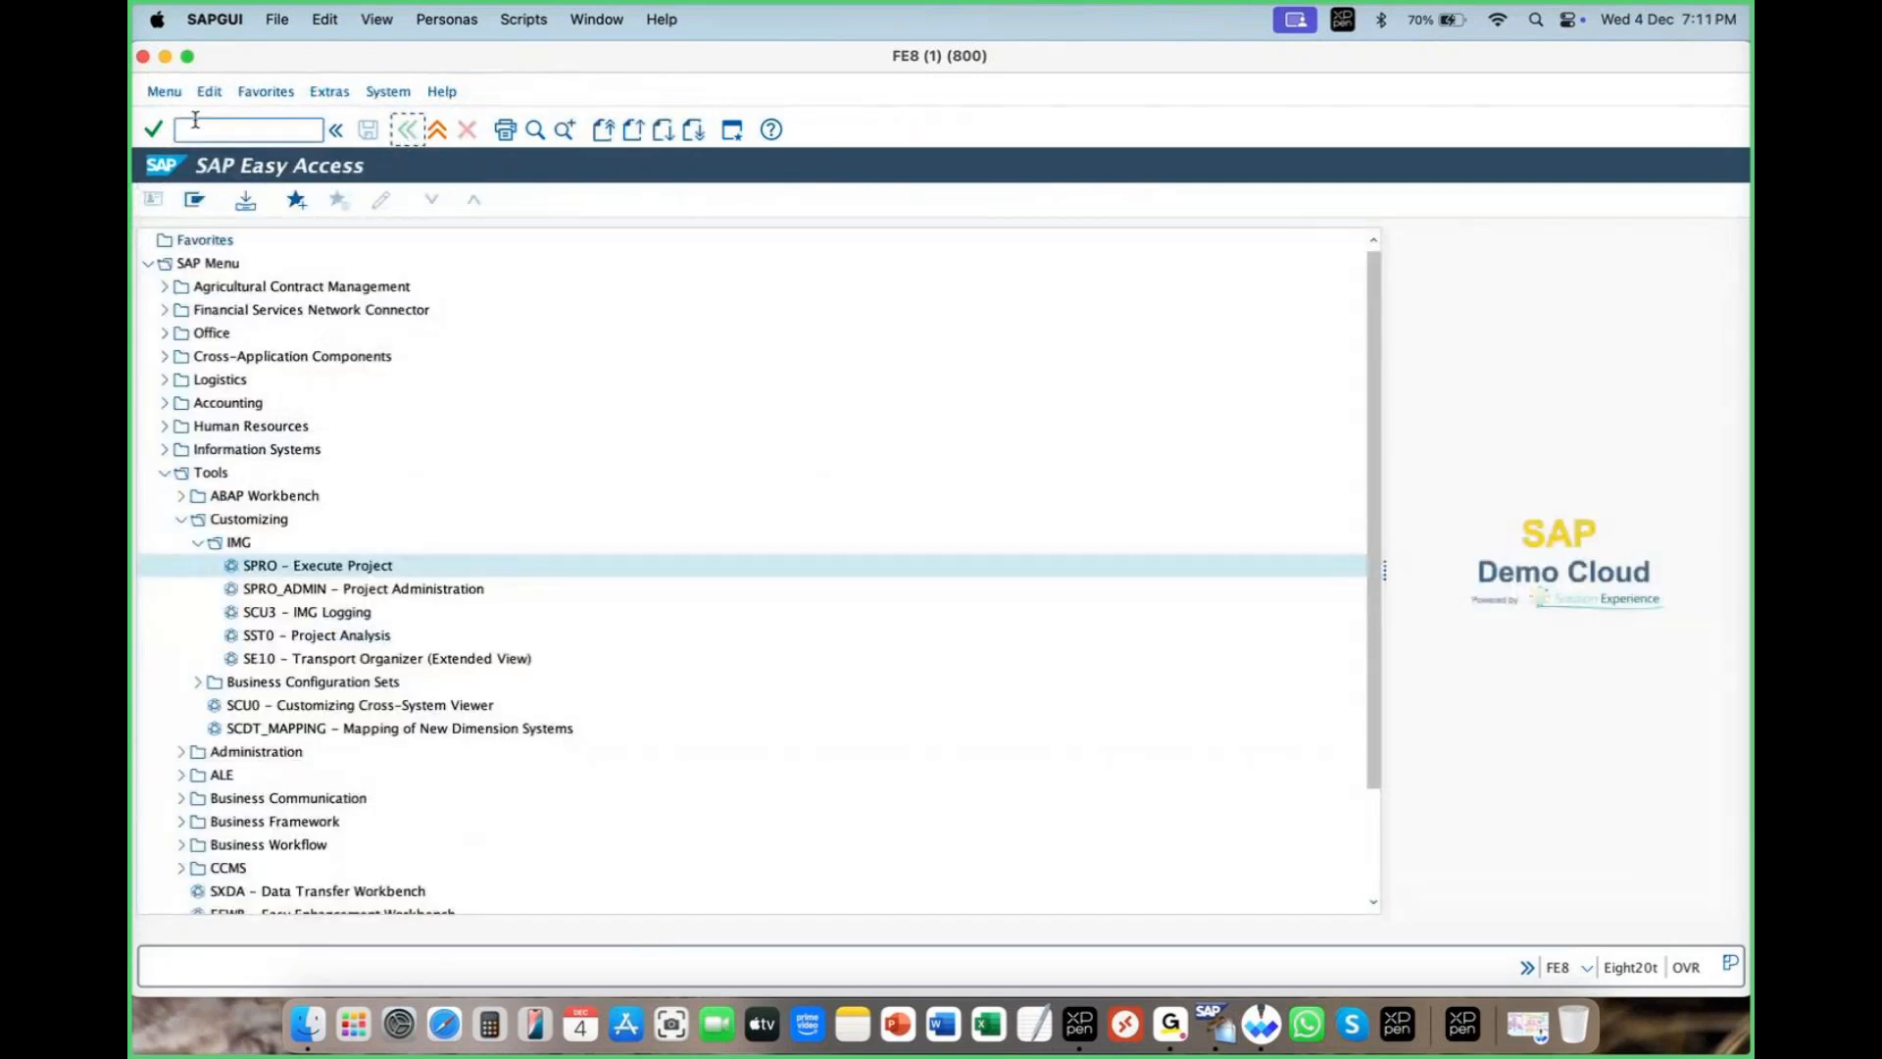
{"action": "left_click", "coordinate": [199, 129]}
{"action": "type", "text": "spro"}
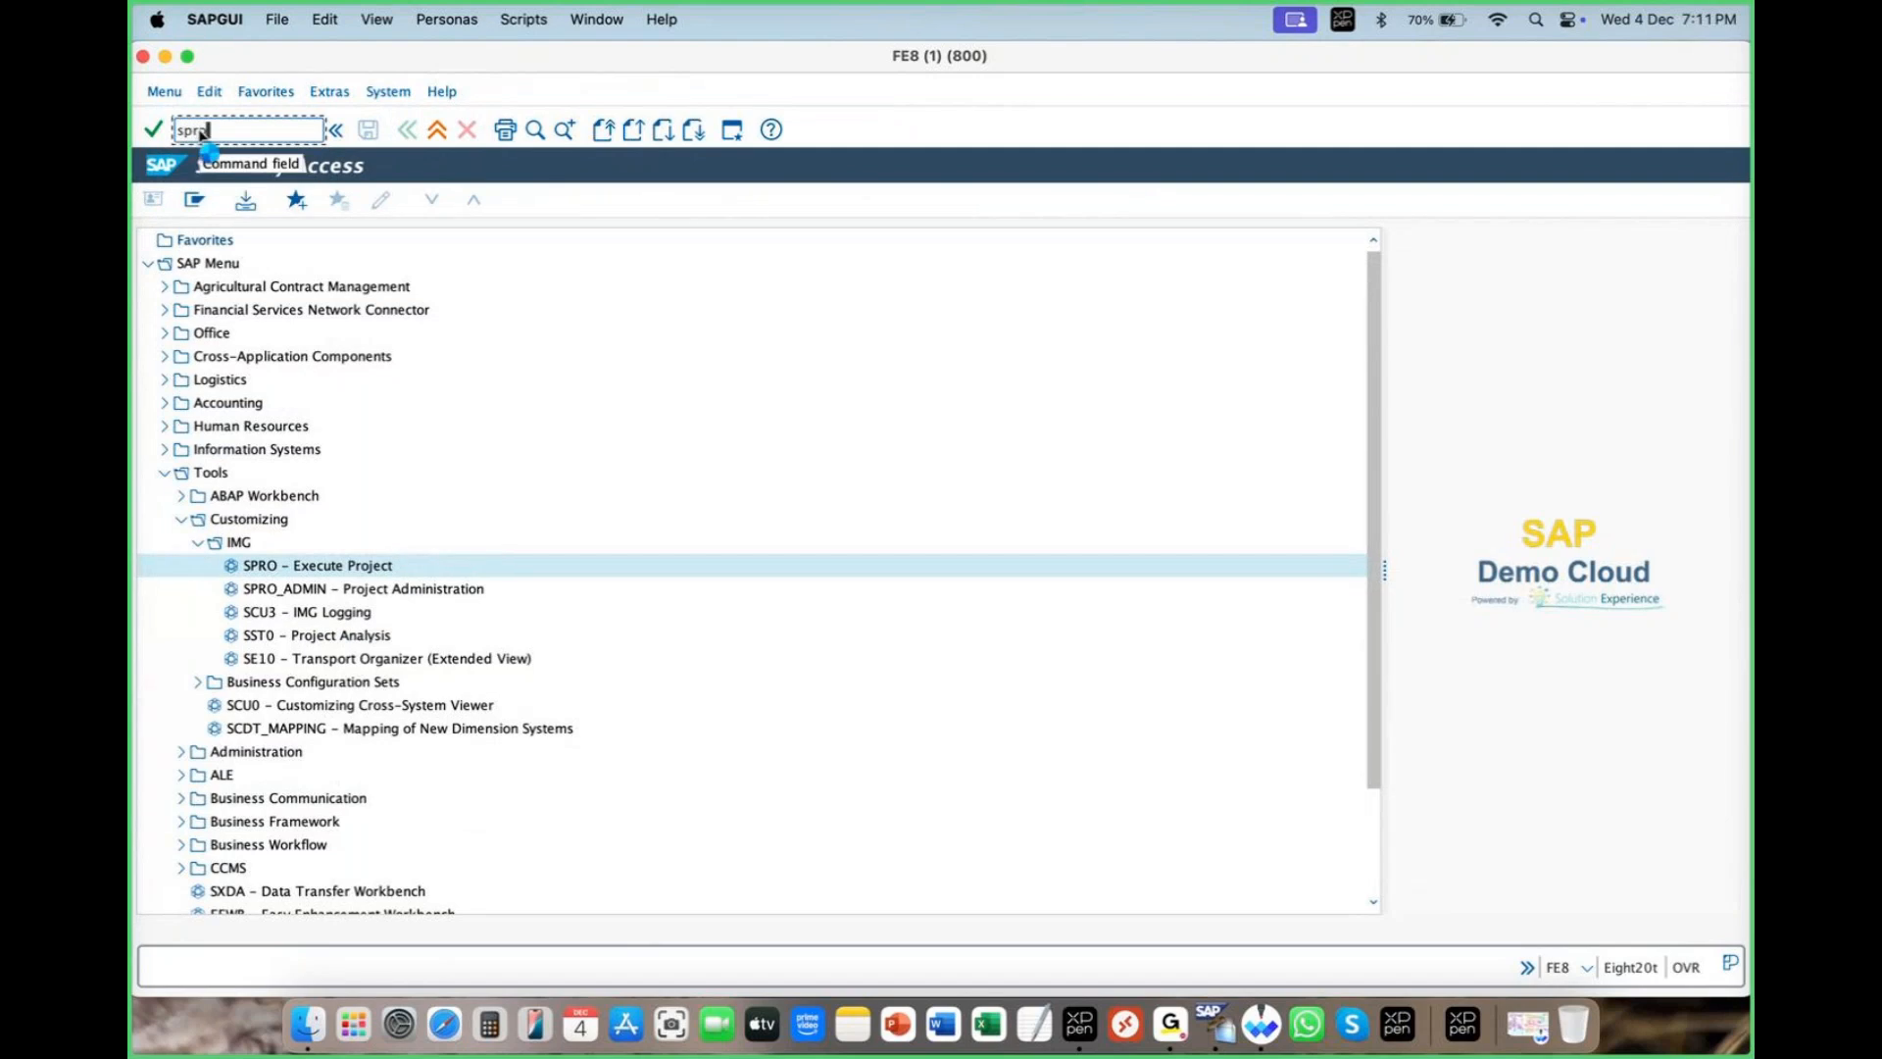
{"action": "key", "text": "Return"}
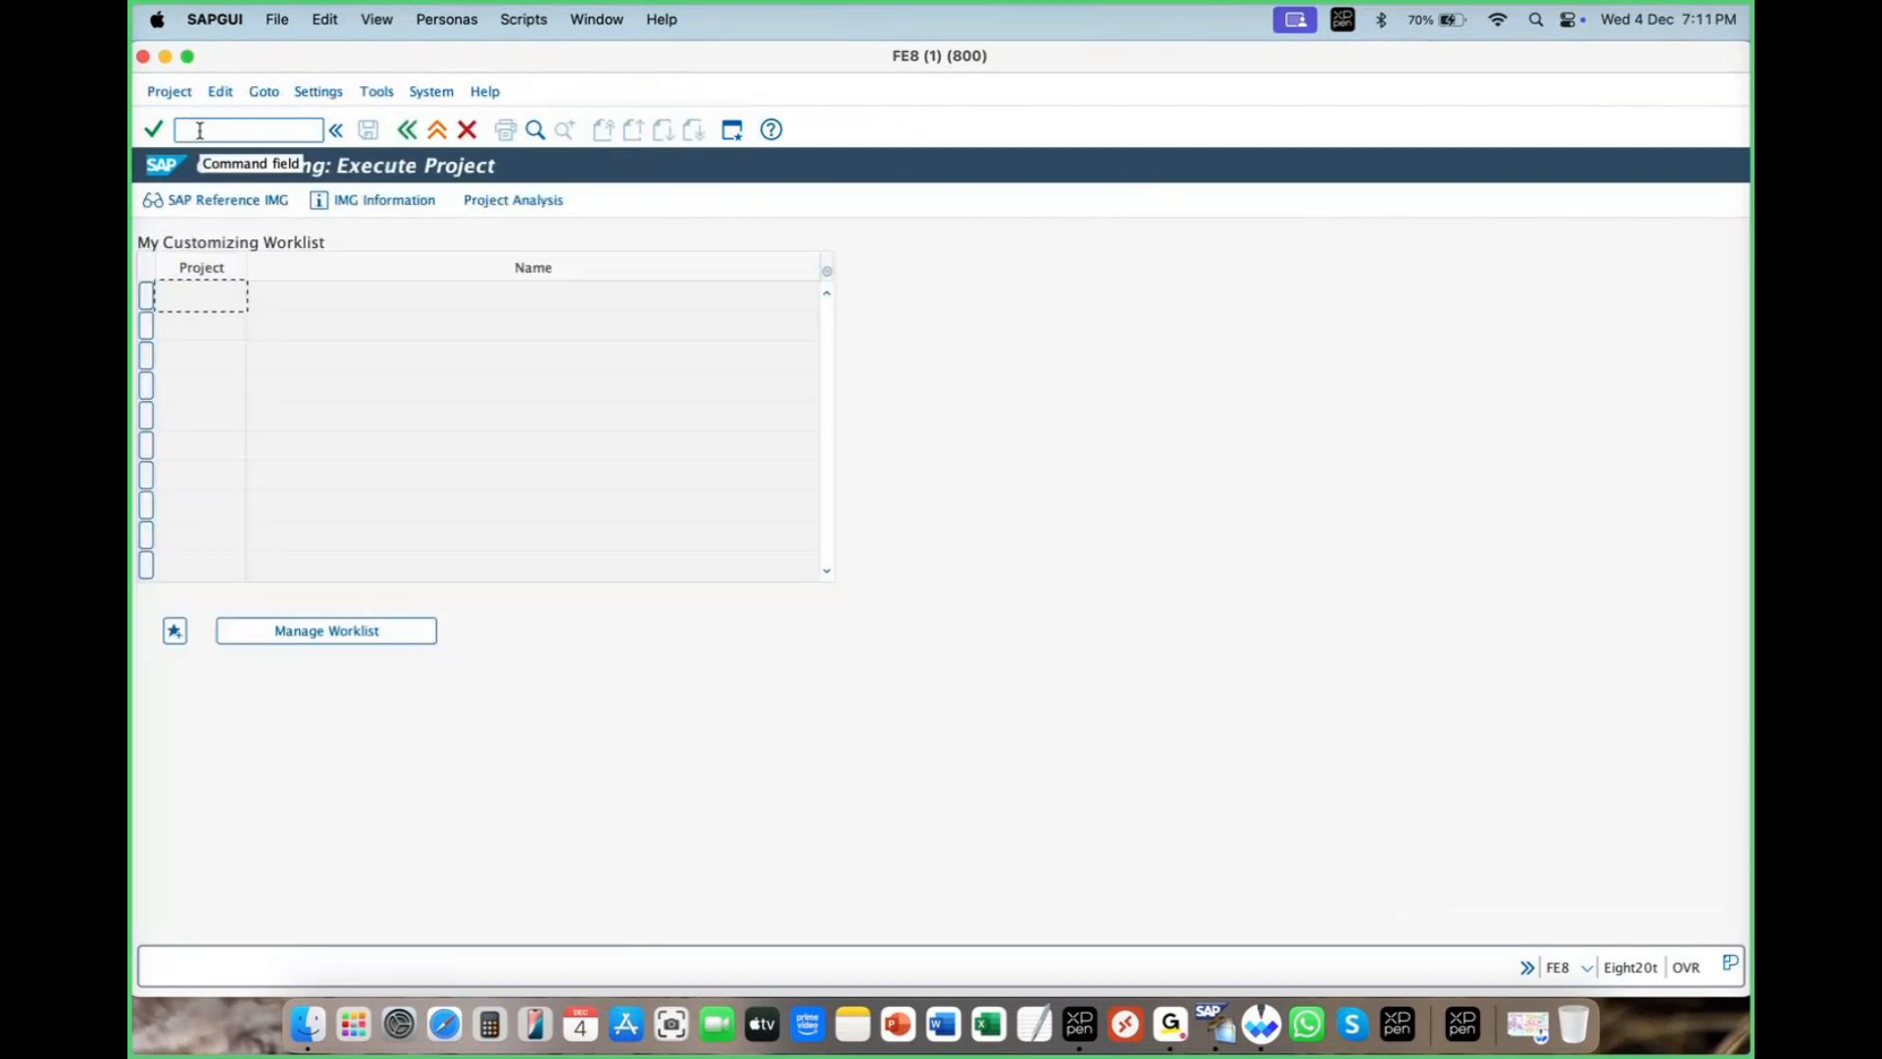
{"action": "left_click", "coordinate": [207, 200]}
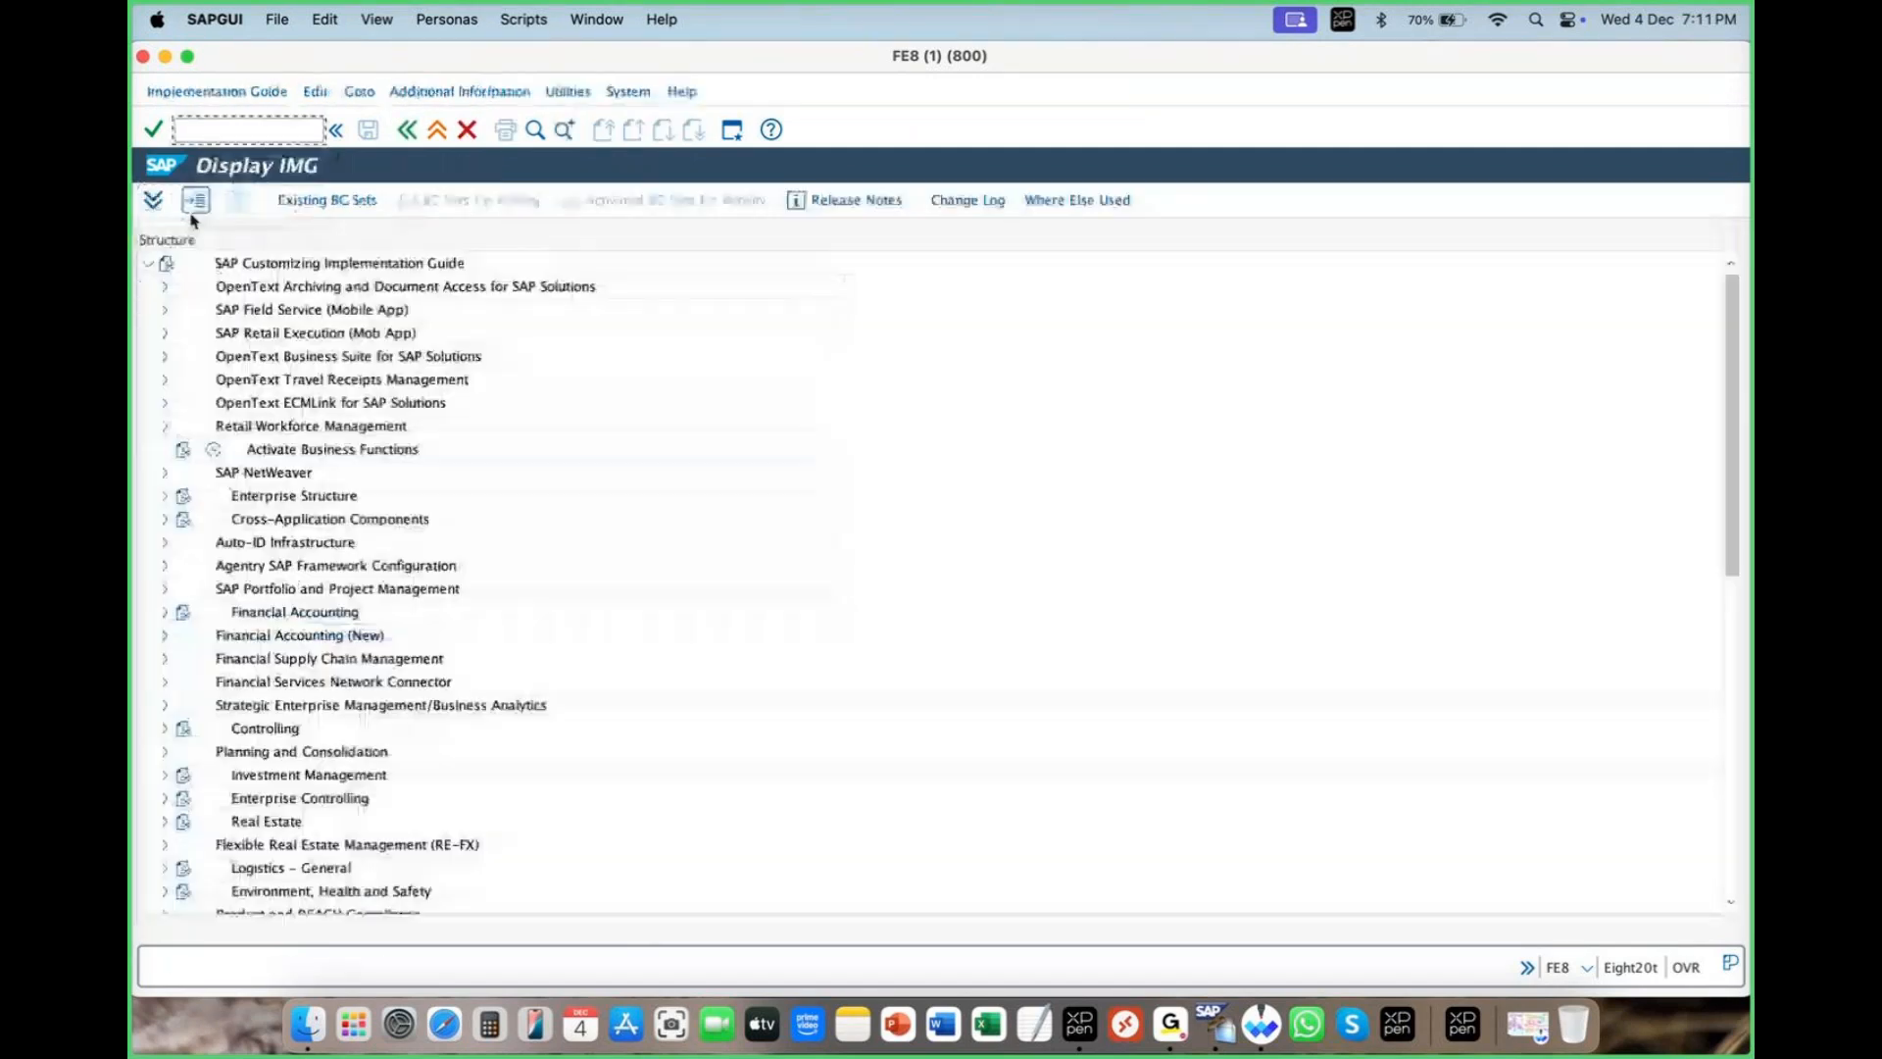
{"action": "left_click", "coordinate": [291, 500]}
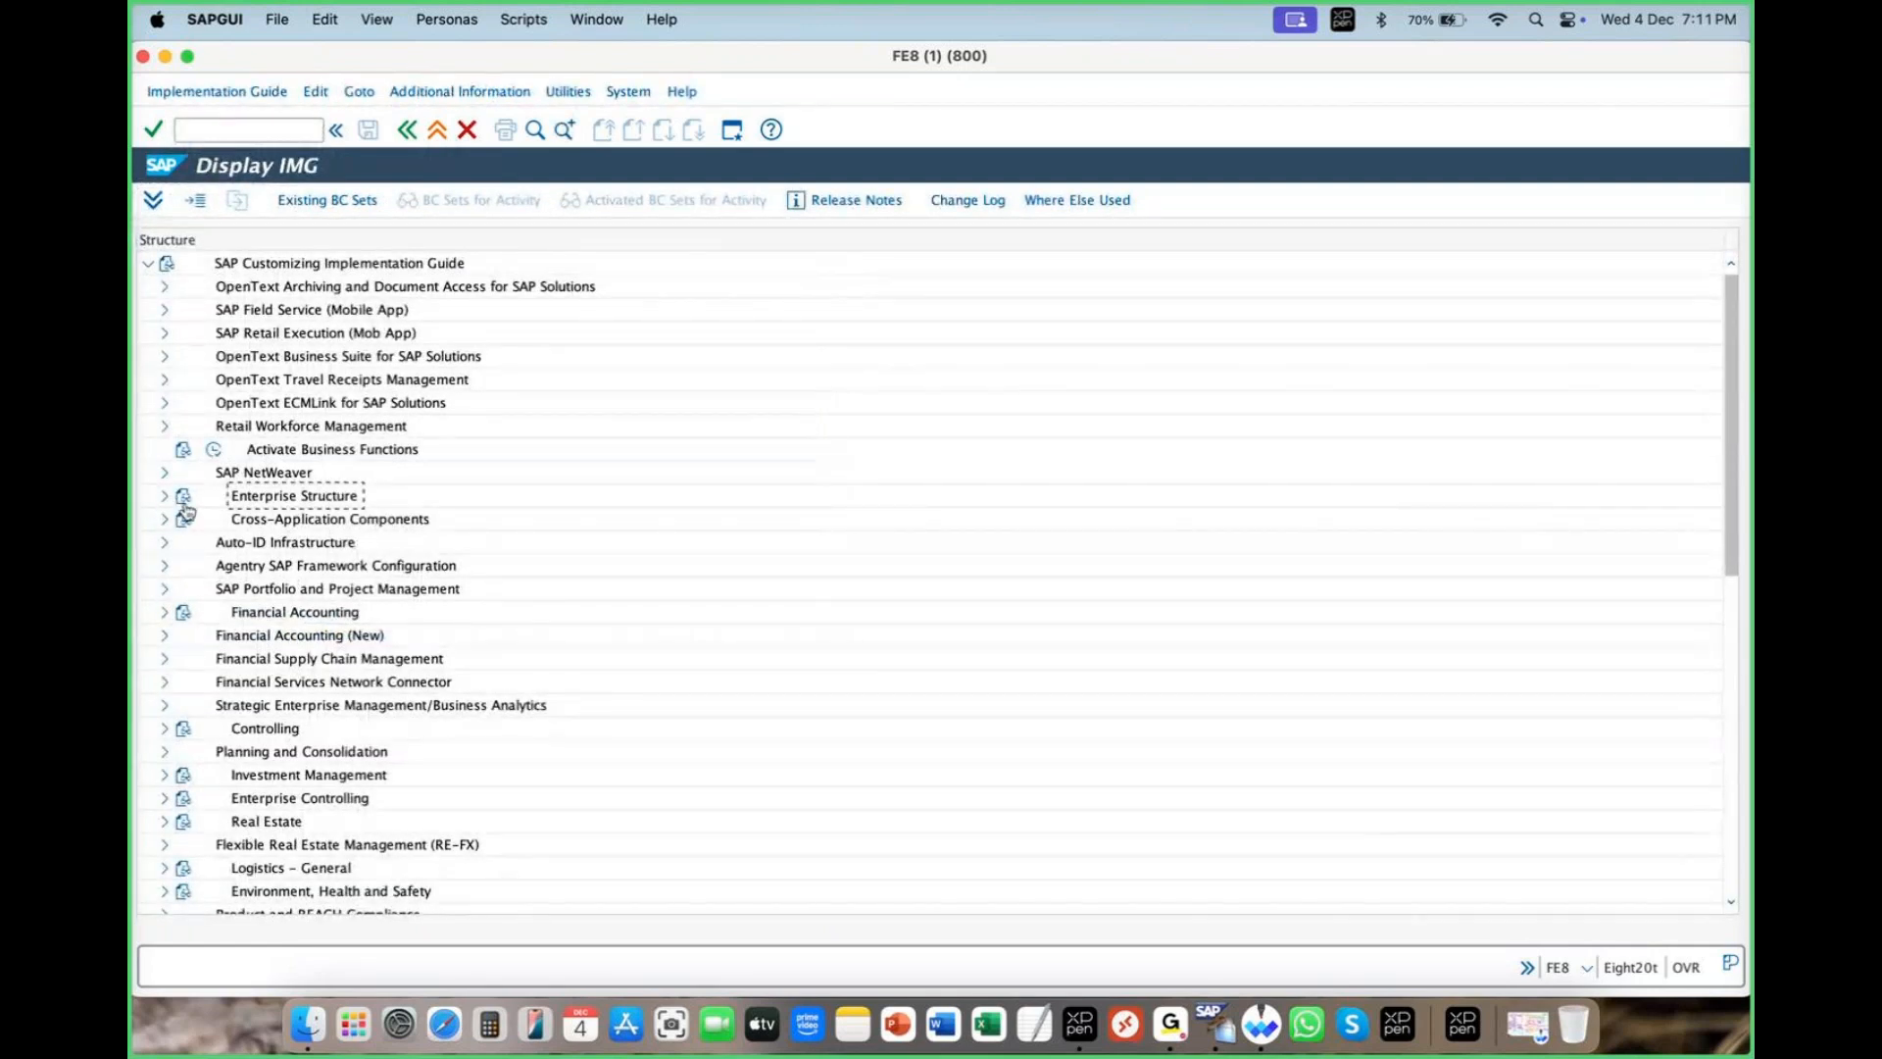
{"action": "left_click", "coordinate": [1540, 1038]}
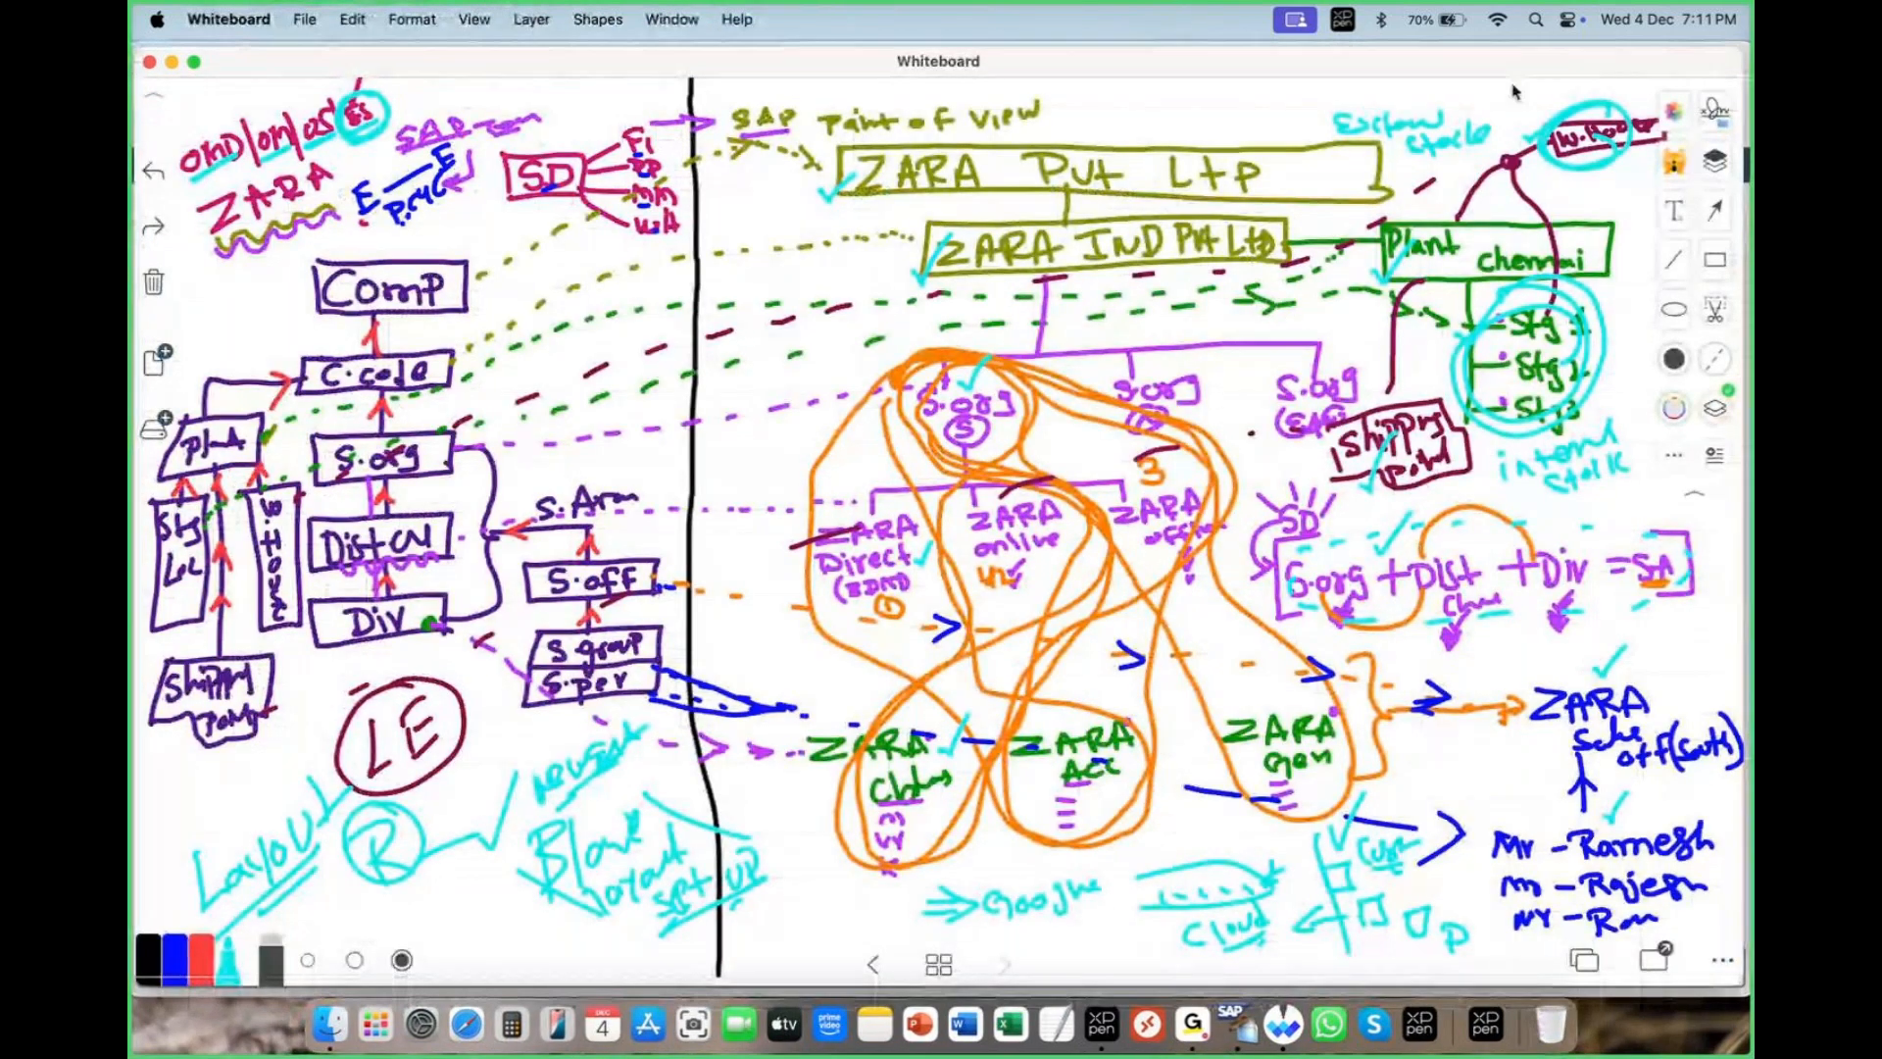
- Switch back to the SAP GUI Display IMG window from the Dock's window list
{"action": "left_click", "coordinate": [1515, 91]}
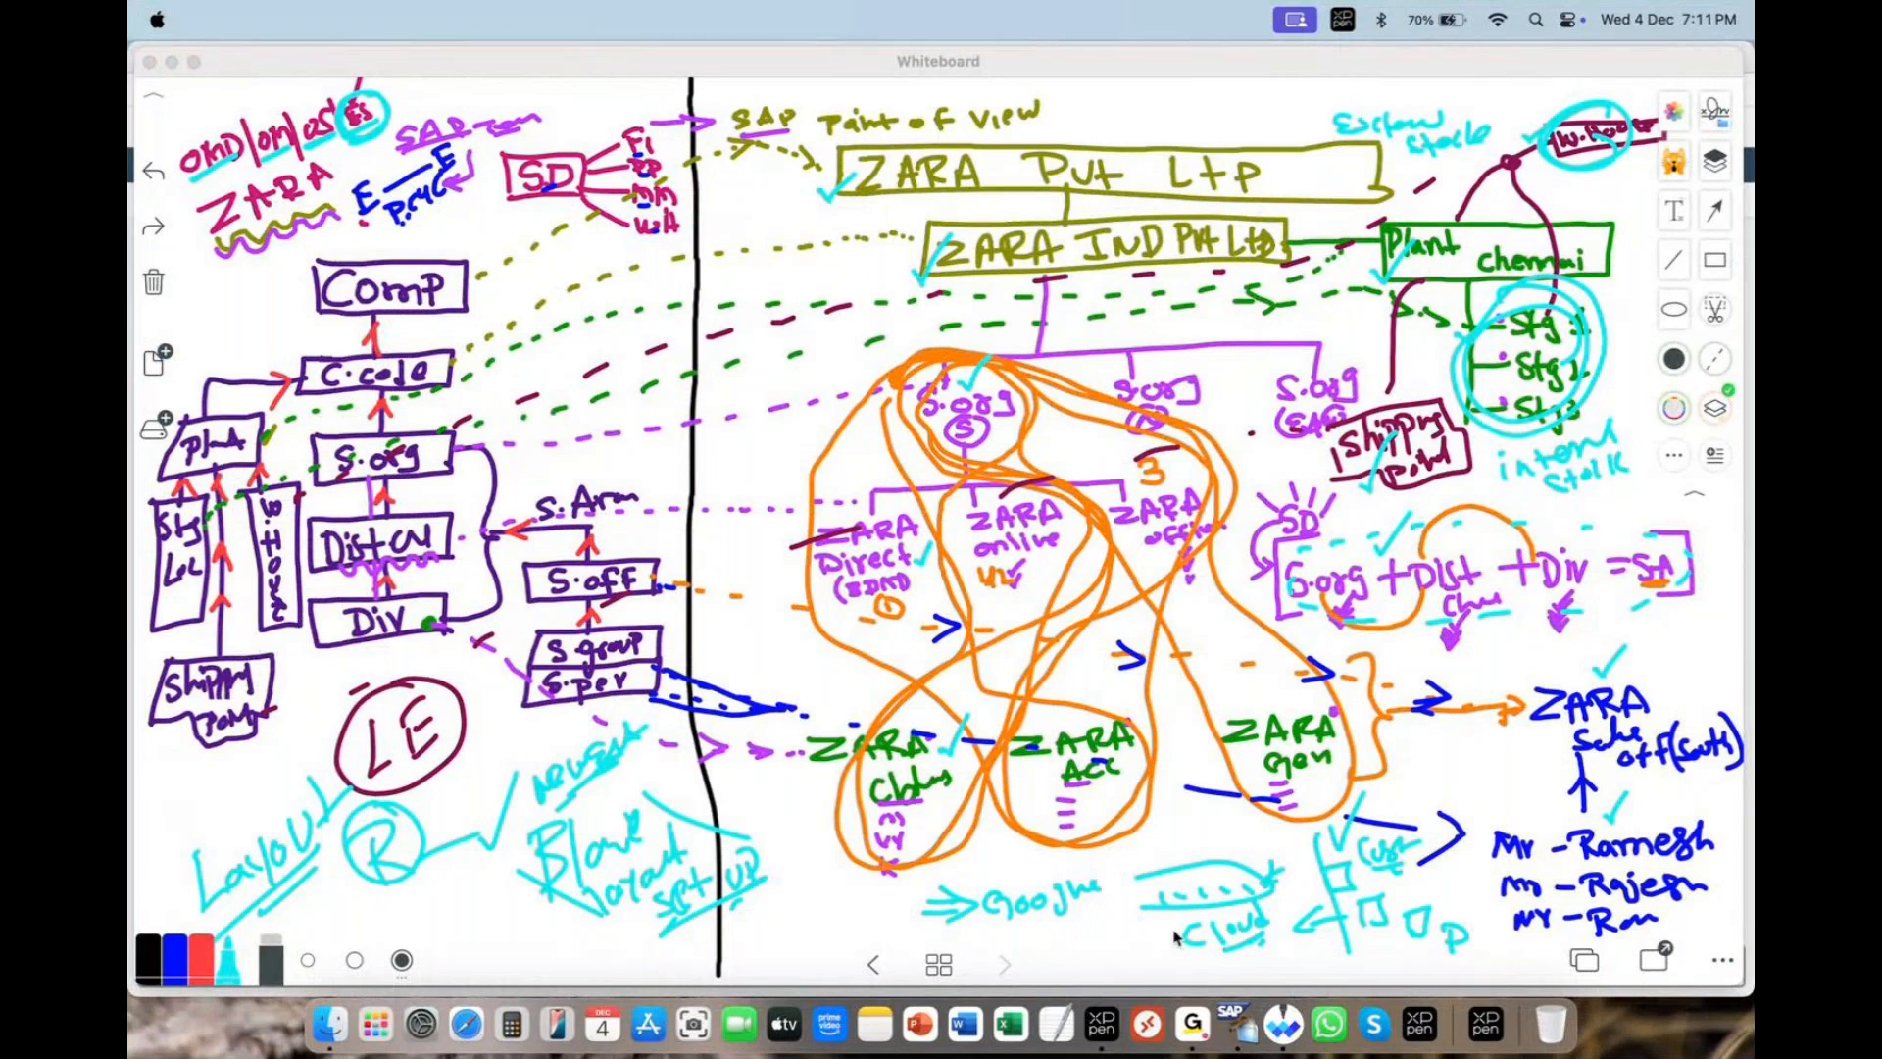
{"action": "right_click", "coordinate": [1237, 1031]}
{"action": "left_click", "coordinate": [1275, 820]}
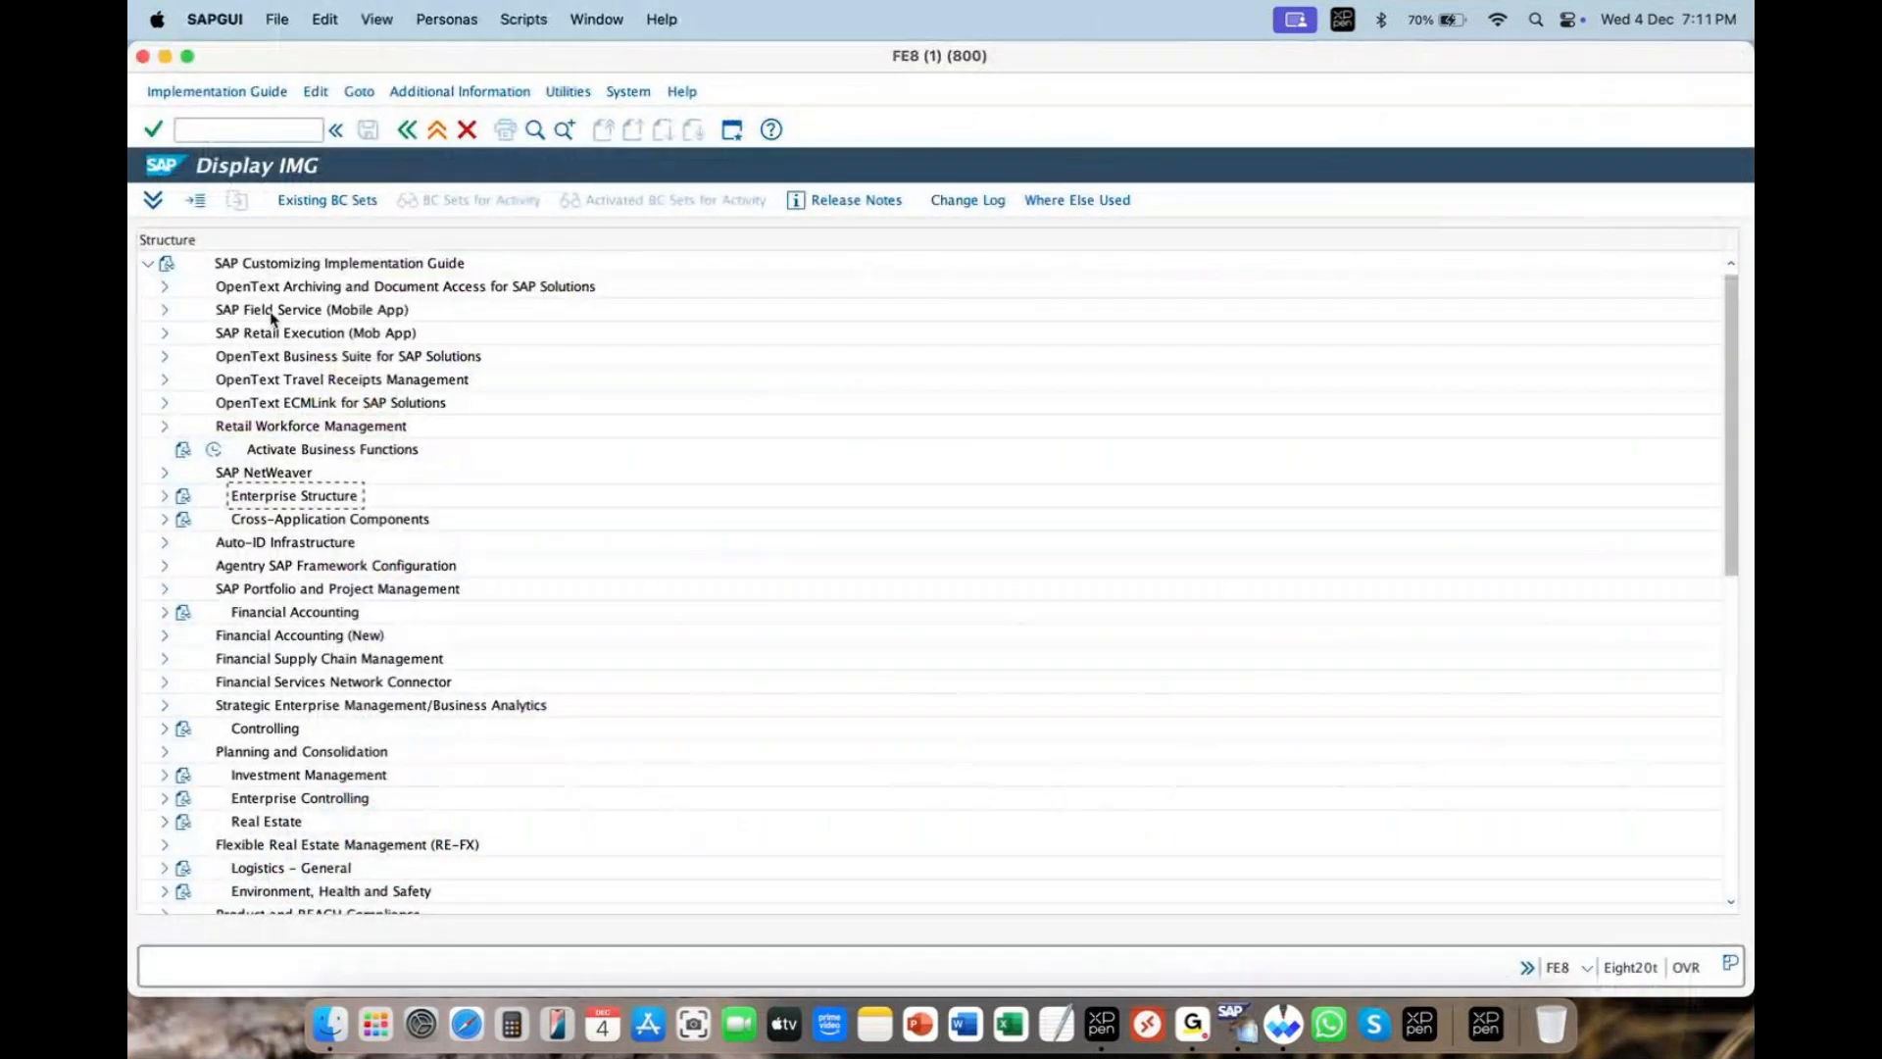
- Expand Enterprise Structure > Definition, showing Financial Accounting, Logistics - General, SD and MM areas
{"action": "left_click", "coordinate": [164, 499]}
{"action": "left_click", "coordinate": [293, 546]}
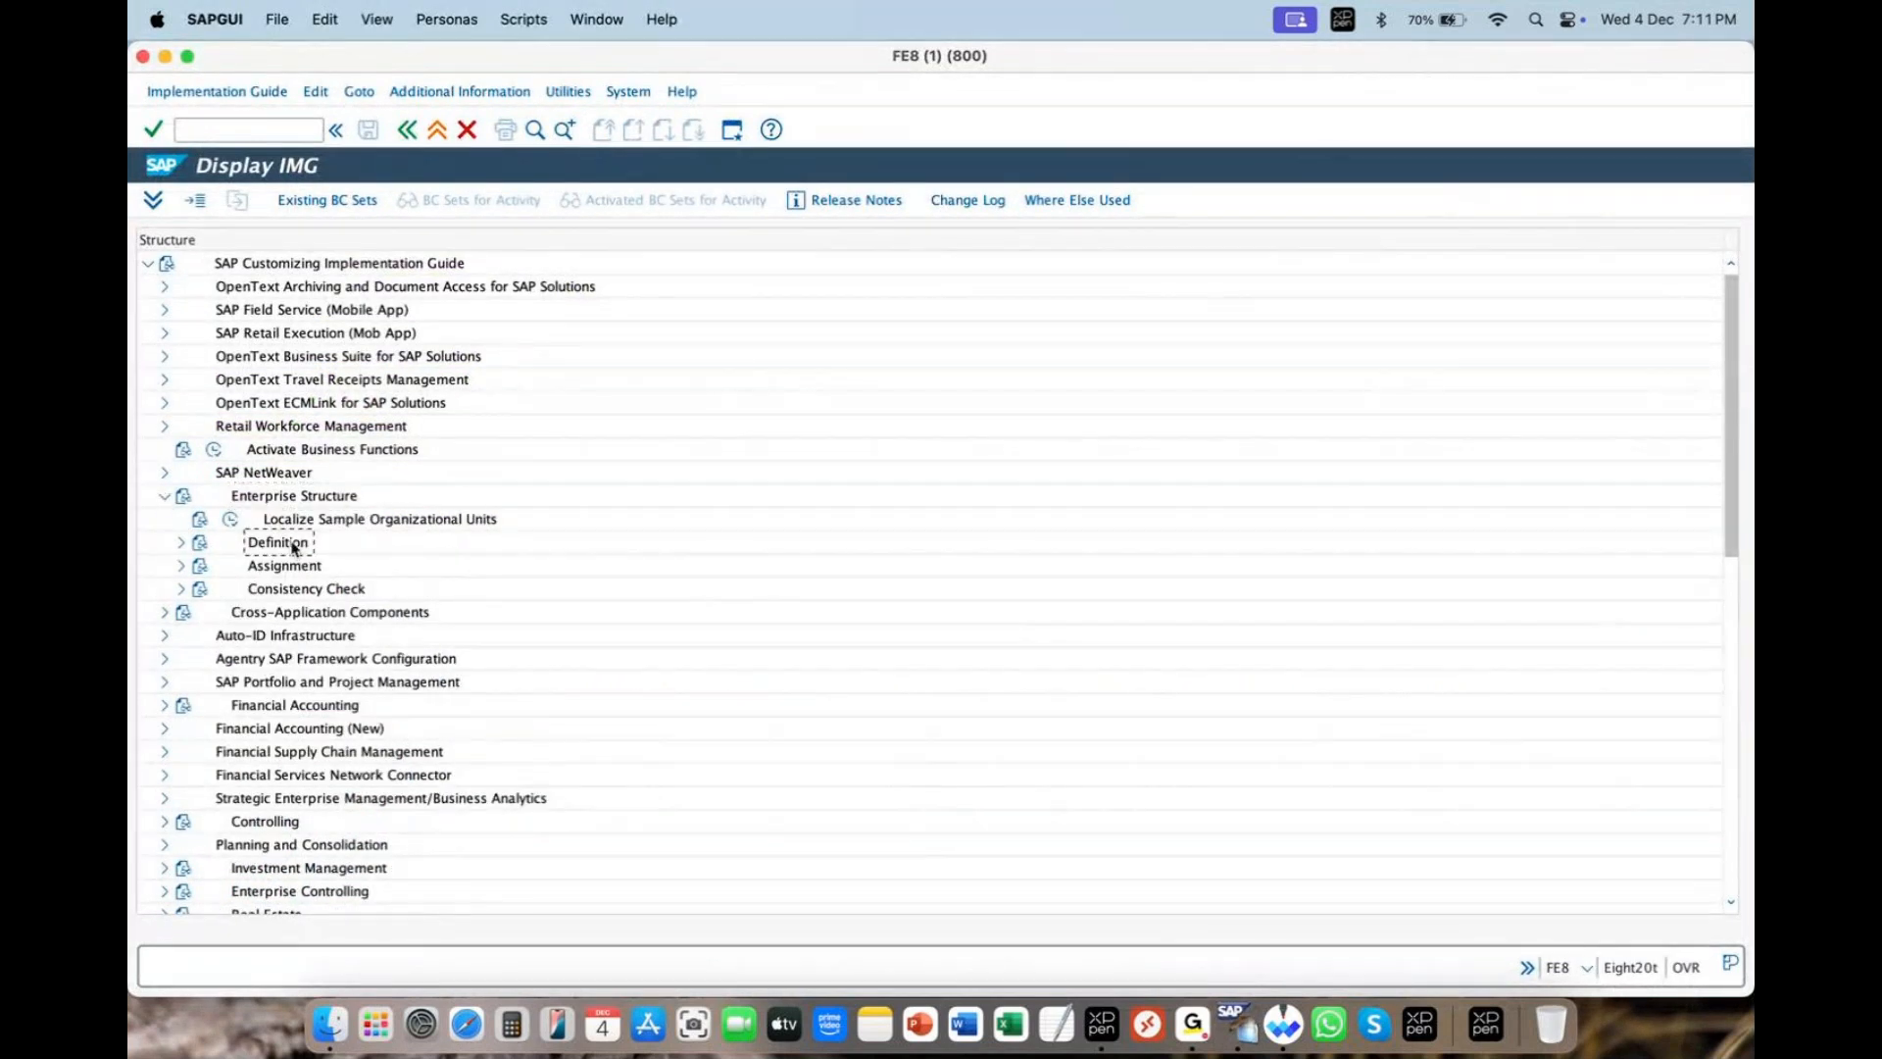
{"action": "left_click", "coordinate": [294, 568]}
{"action": "left_click", "coordinate": [297, 591]}
{"action": "left_click", "coordinate": [181, 543]}
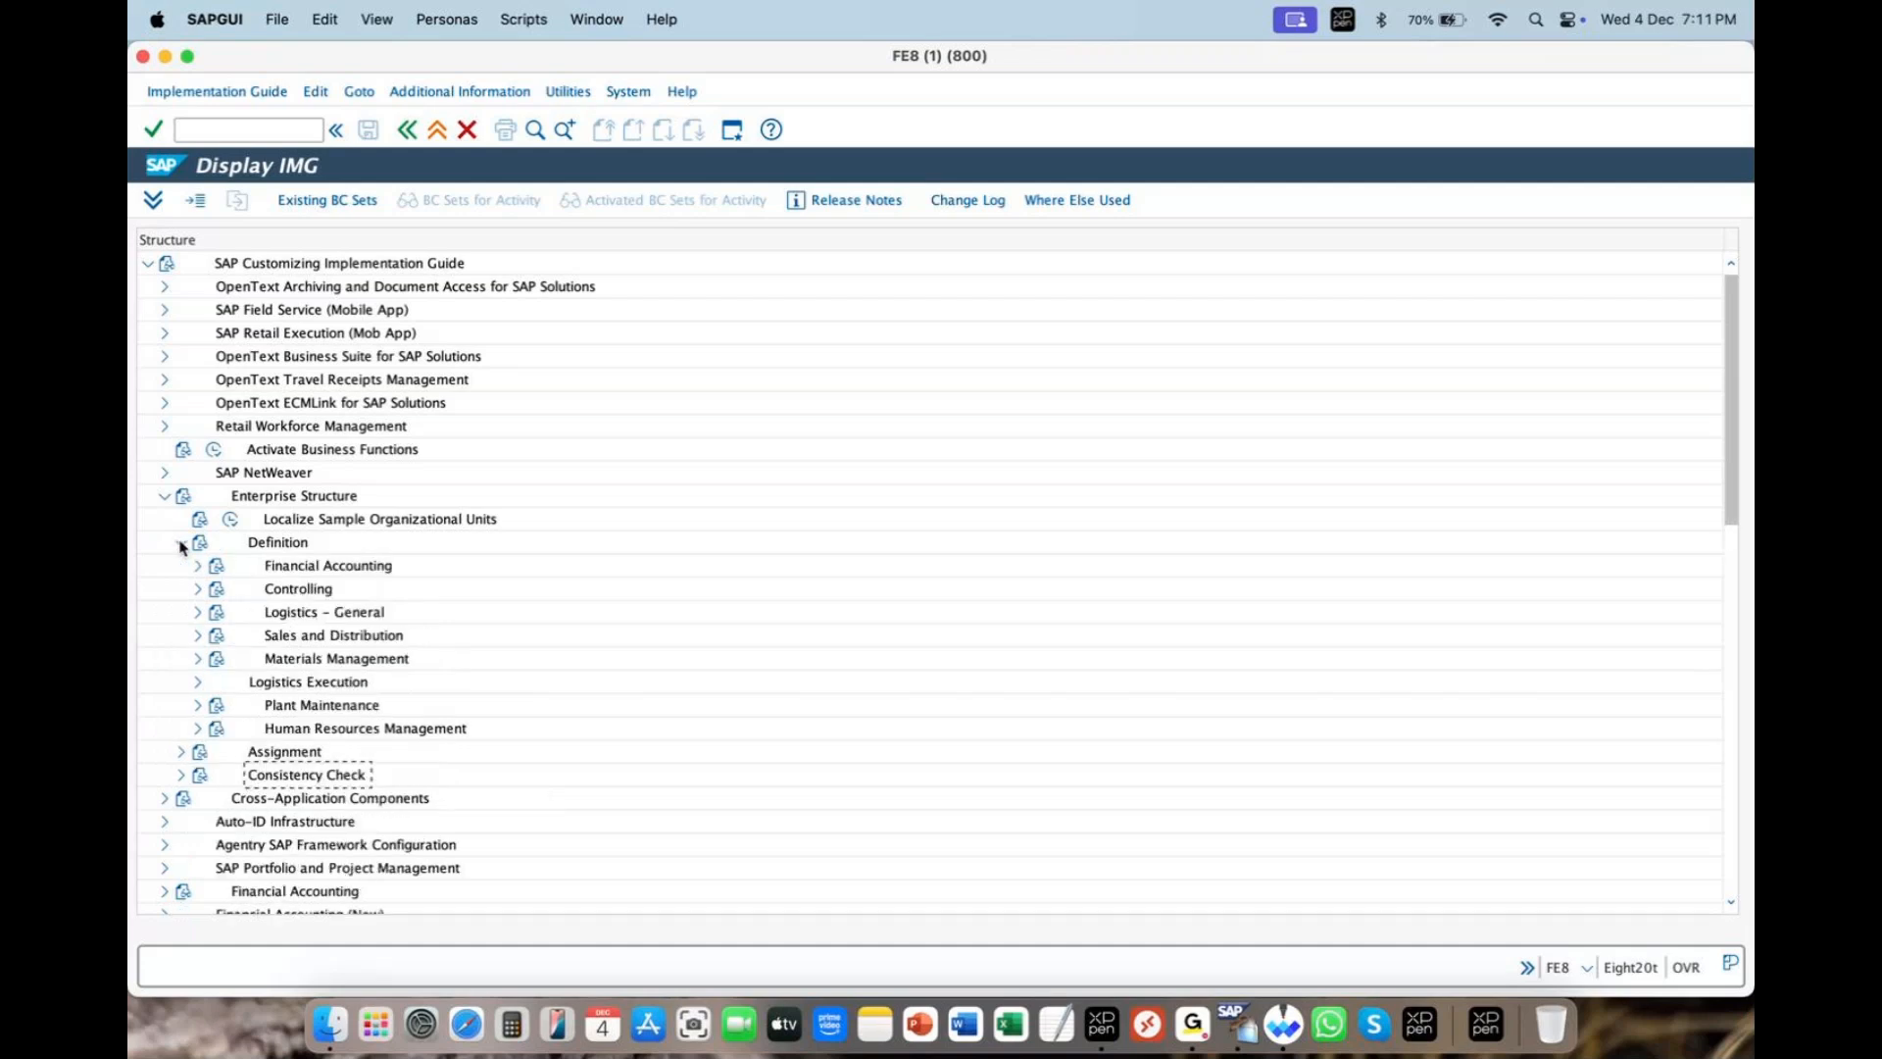
{"action": "left_click", "coordinate": [333, 566]}
{"action": "left_click", "coordinate": [330, 613]}
{"action": "left_click", "coordinate": [331, 636]}
{"action": "left_click", "coordinate": [330, 657]}
{"action": "left_click", "coordinate": [289, 547]}
- Expand the Financial Accounting, Logistics - General, Sales and Distribution, Materials Management and Logistics Execution activities
{"action": "scroll", "coordinate": [297, 572], "scroll_direction": "down", "scroll_amount": 5}
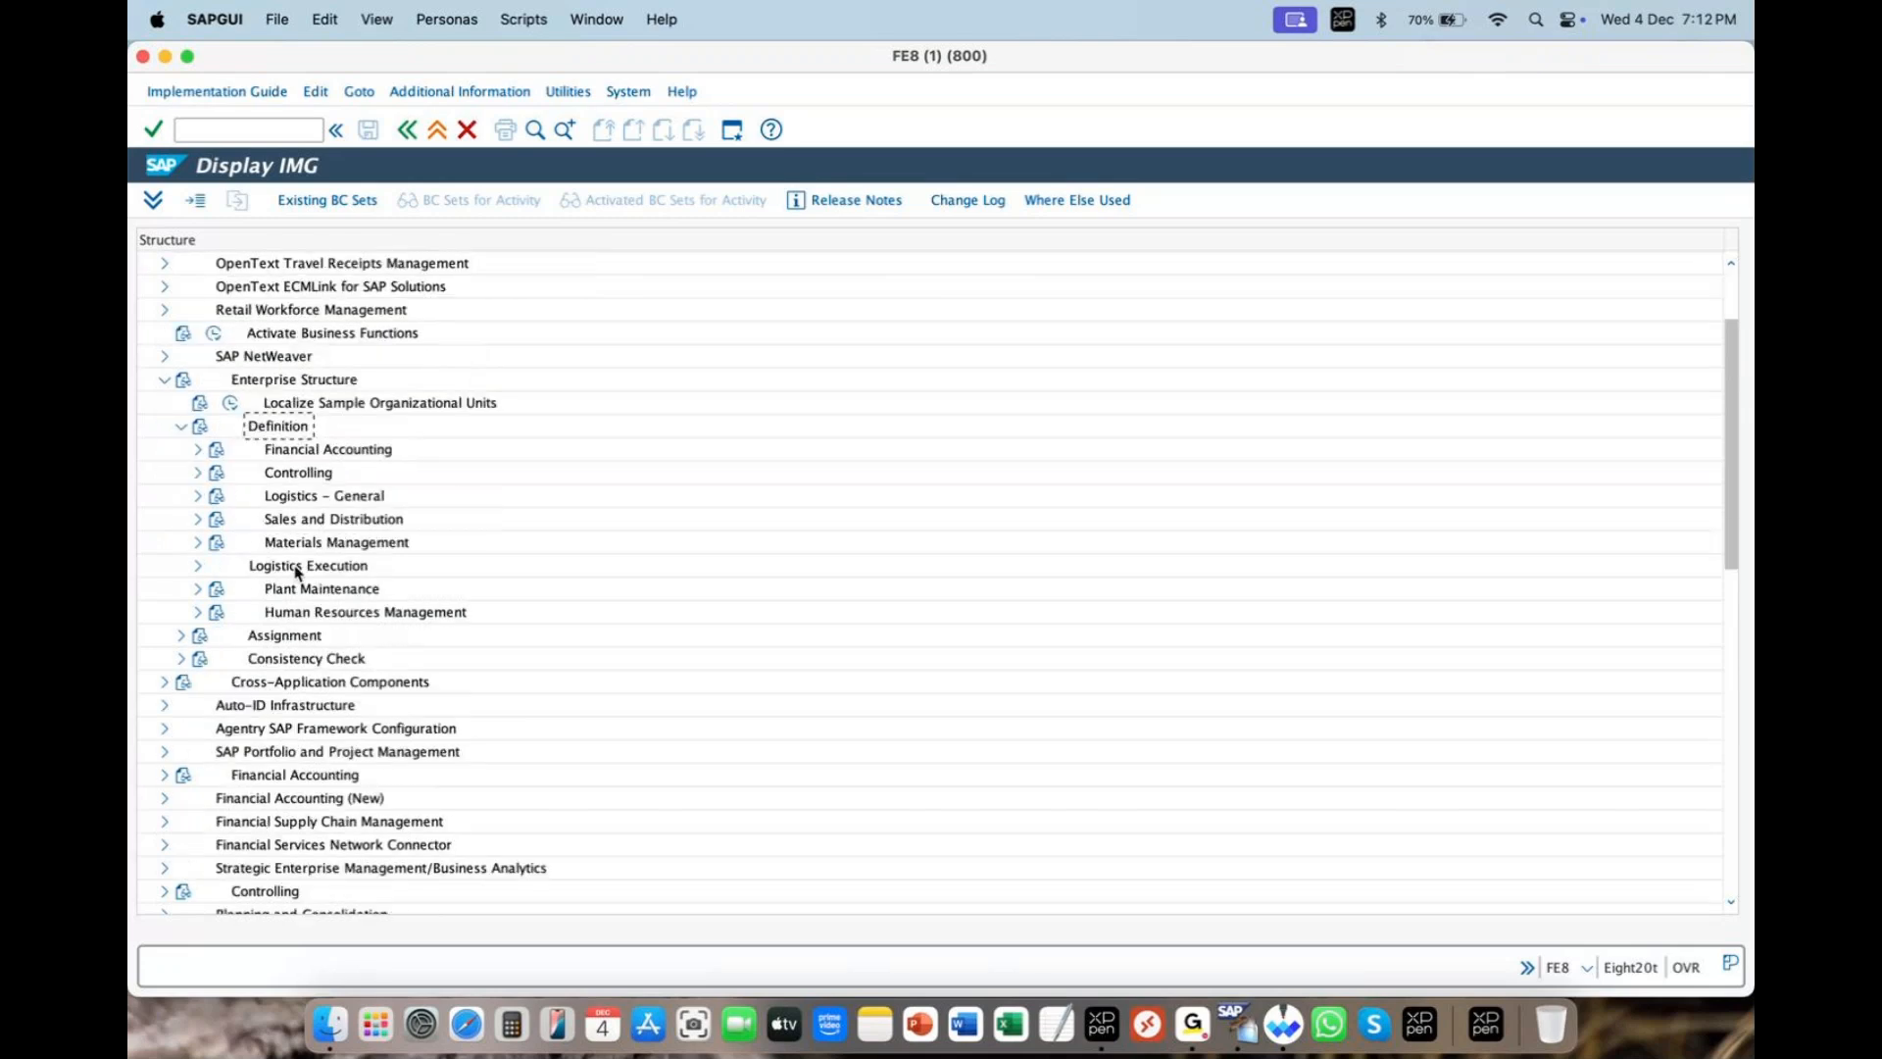
{"action": "scroll", "coordinate": [297, 573], "scroll_direction": "down", "scroll_amount": 1}
{"action": "scroll", "coordinate": [297, 572], "scroll_direction": "down", "scroll_amount": 2}
{"action": "left_click", "coordinate": [197, 309]}
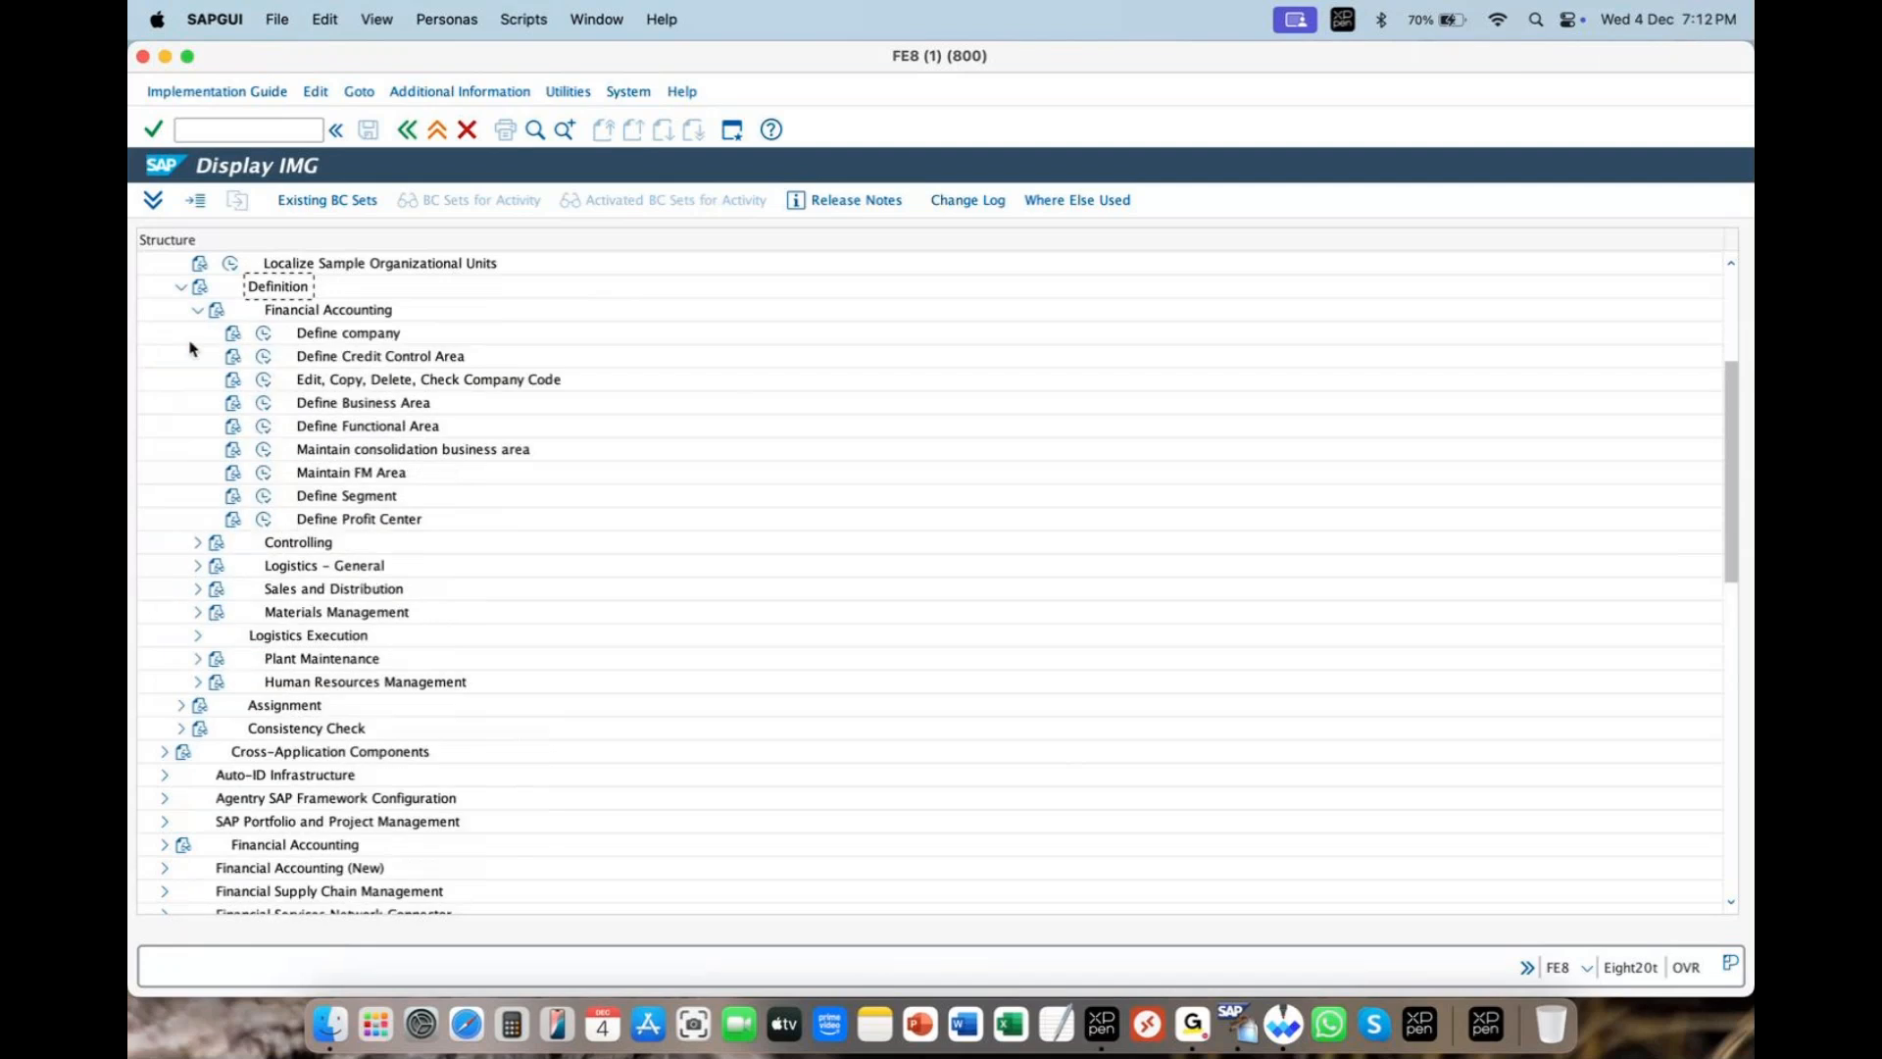
{"action": "left_click", "coordinate": [199, 565]}
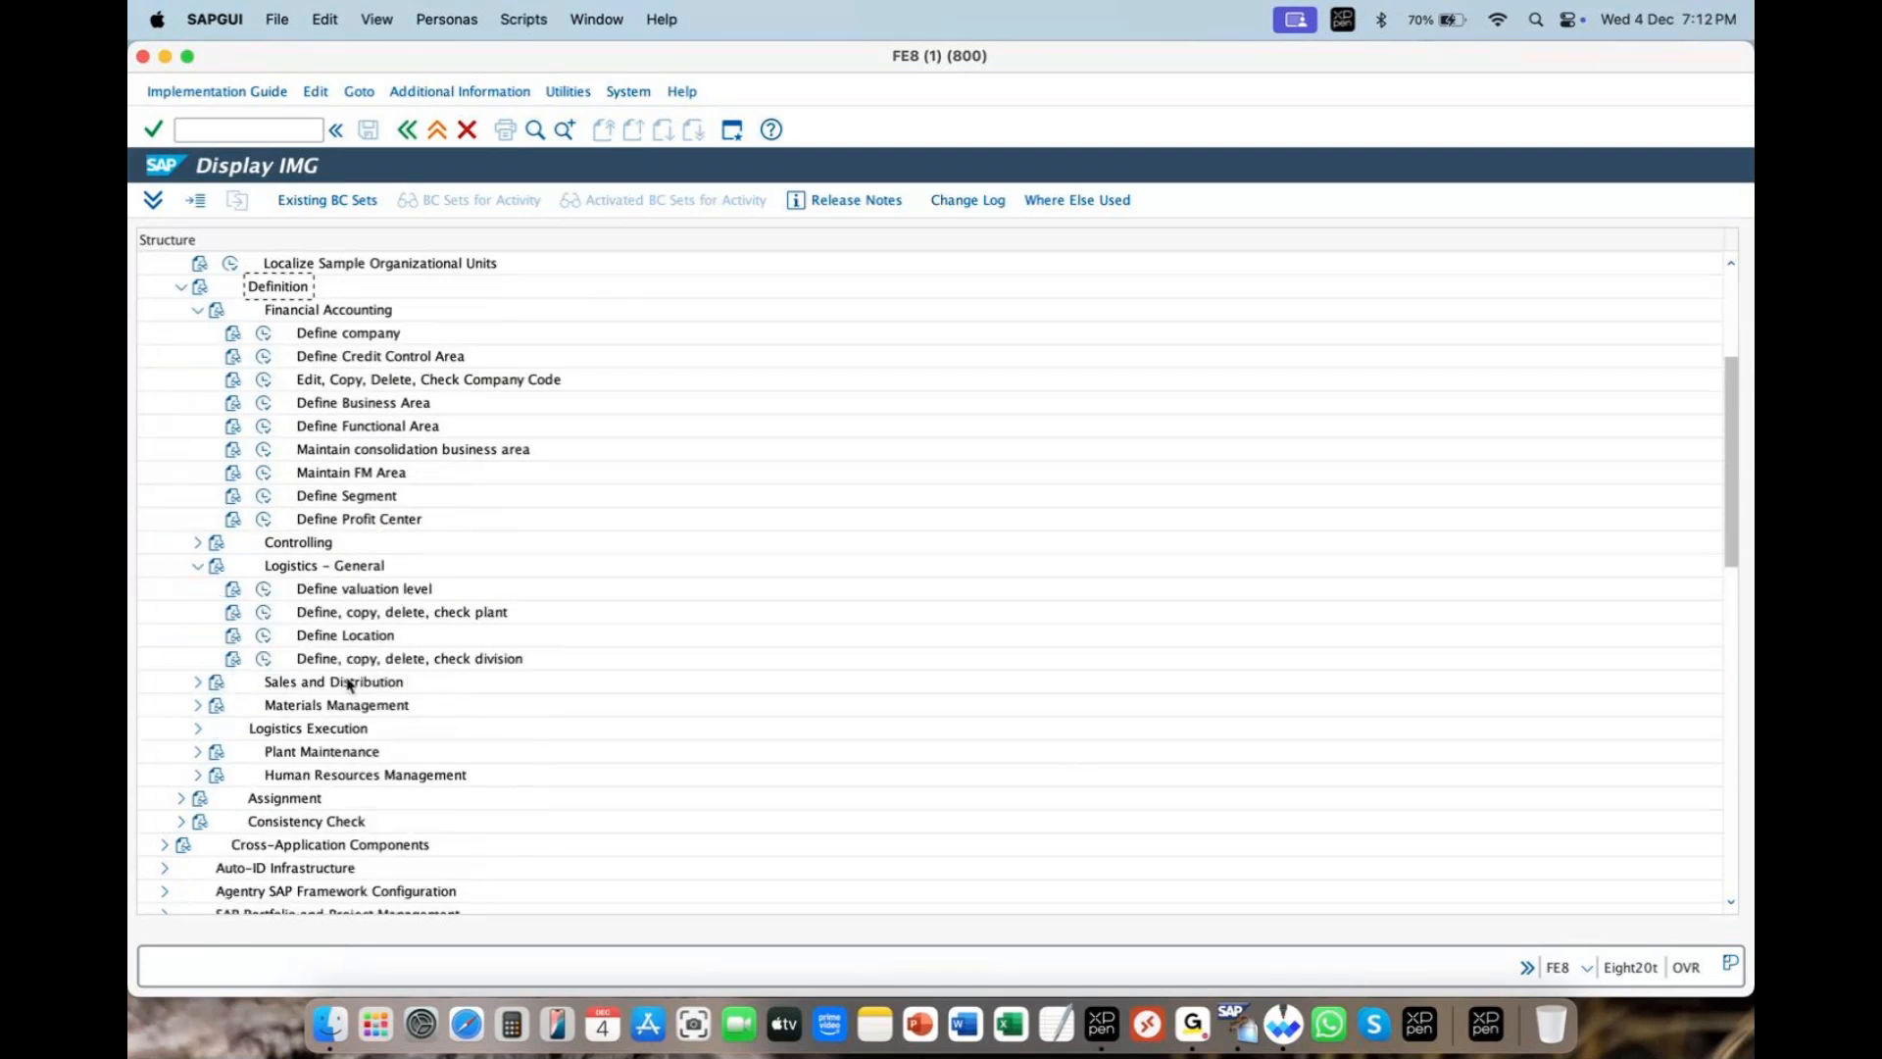
{"action": "left_click", "coordinate": [196, 683]}
{"action": "left_click", "coordinate": [200, 800]}
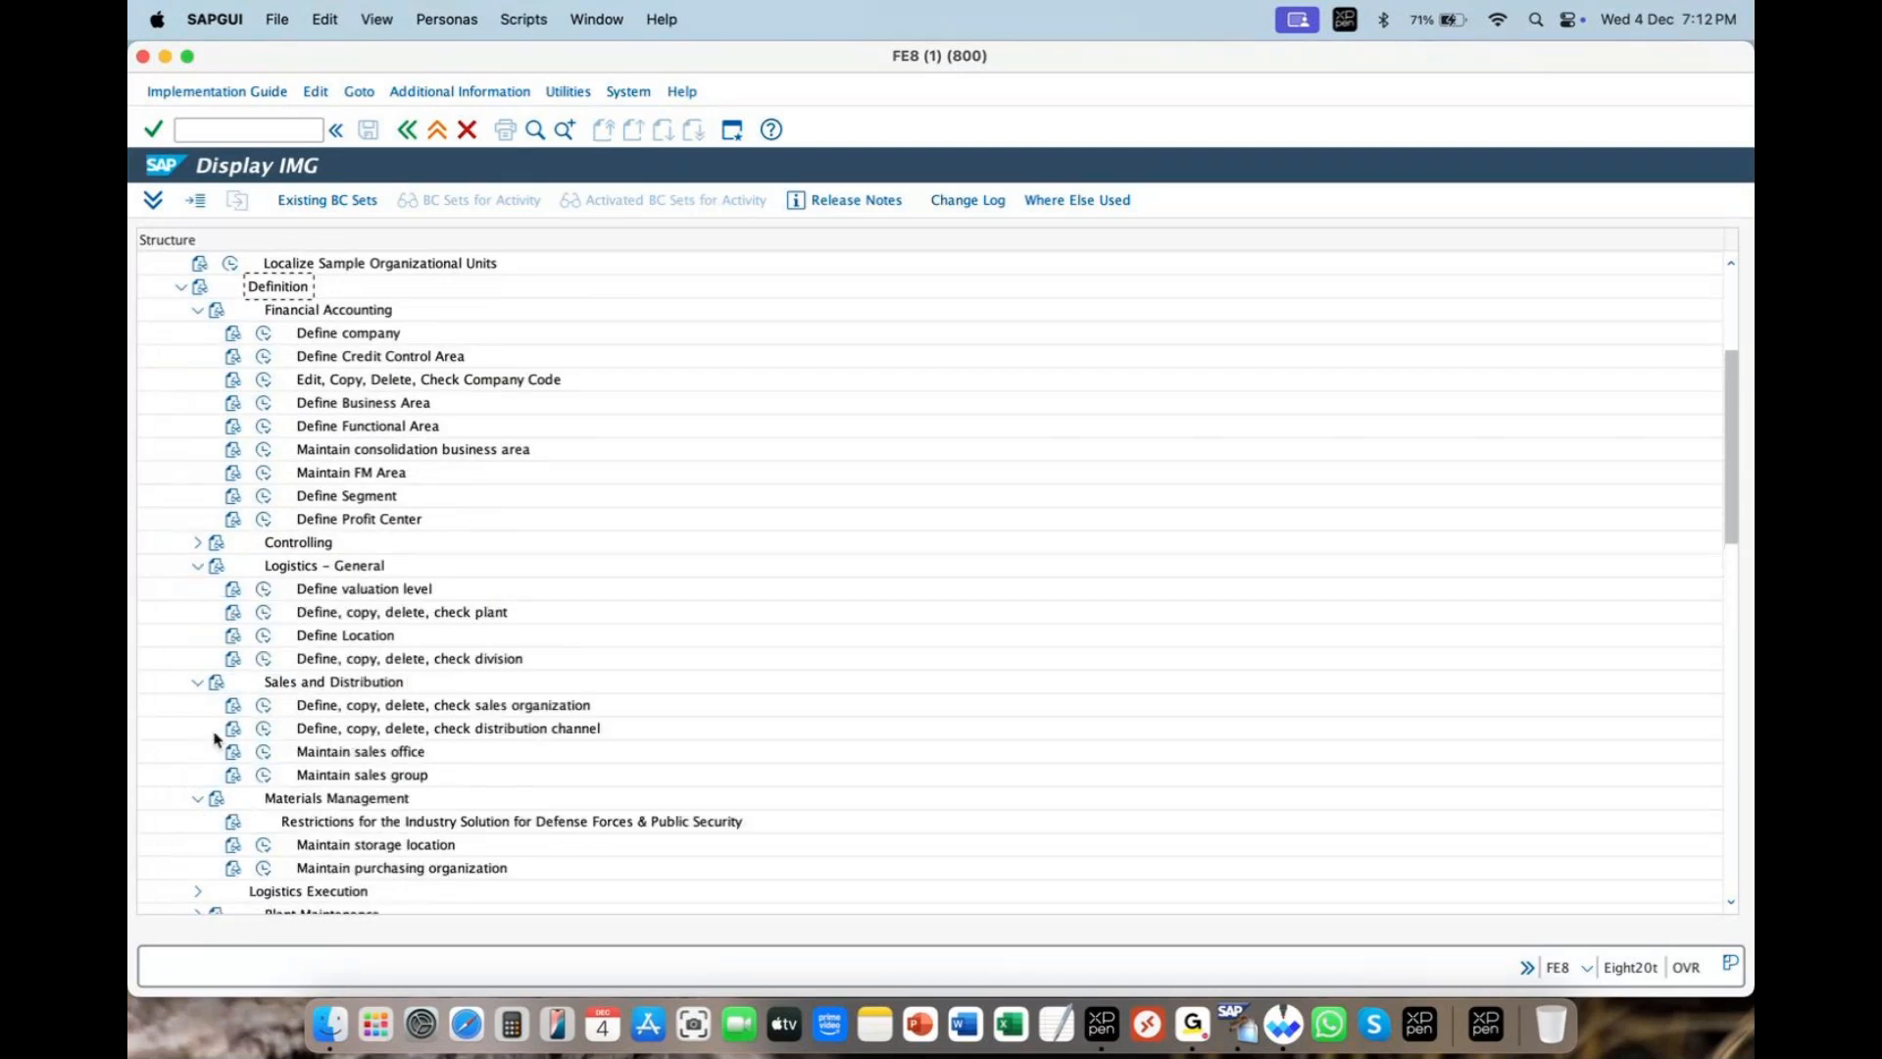
{"action": "left_click", "coordinate": [197, 891]}
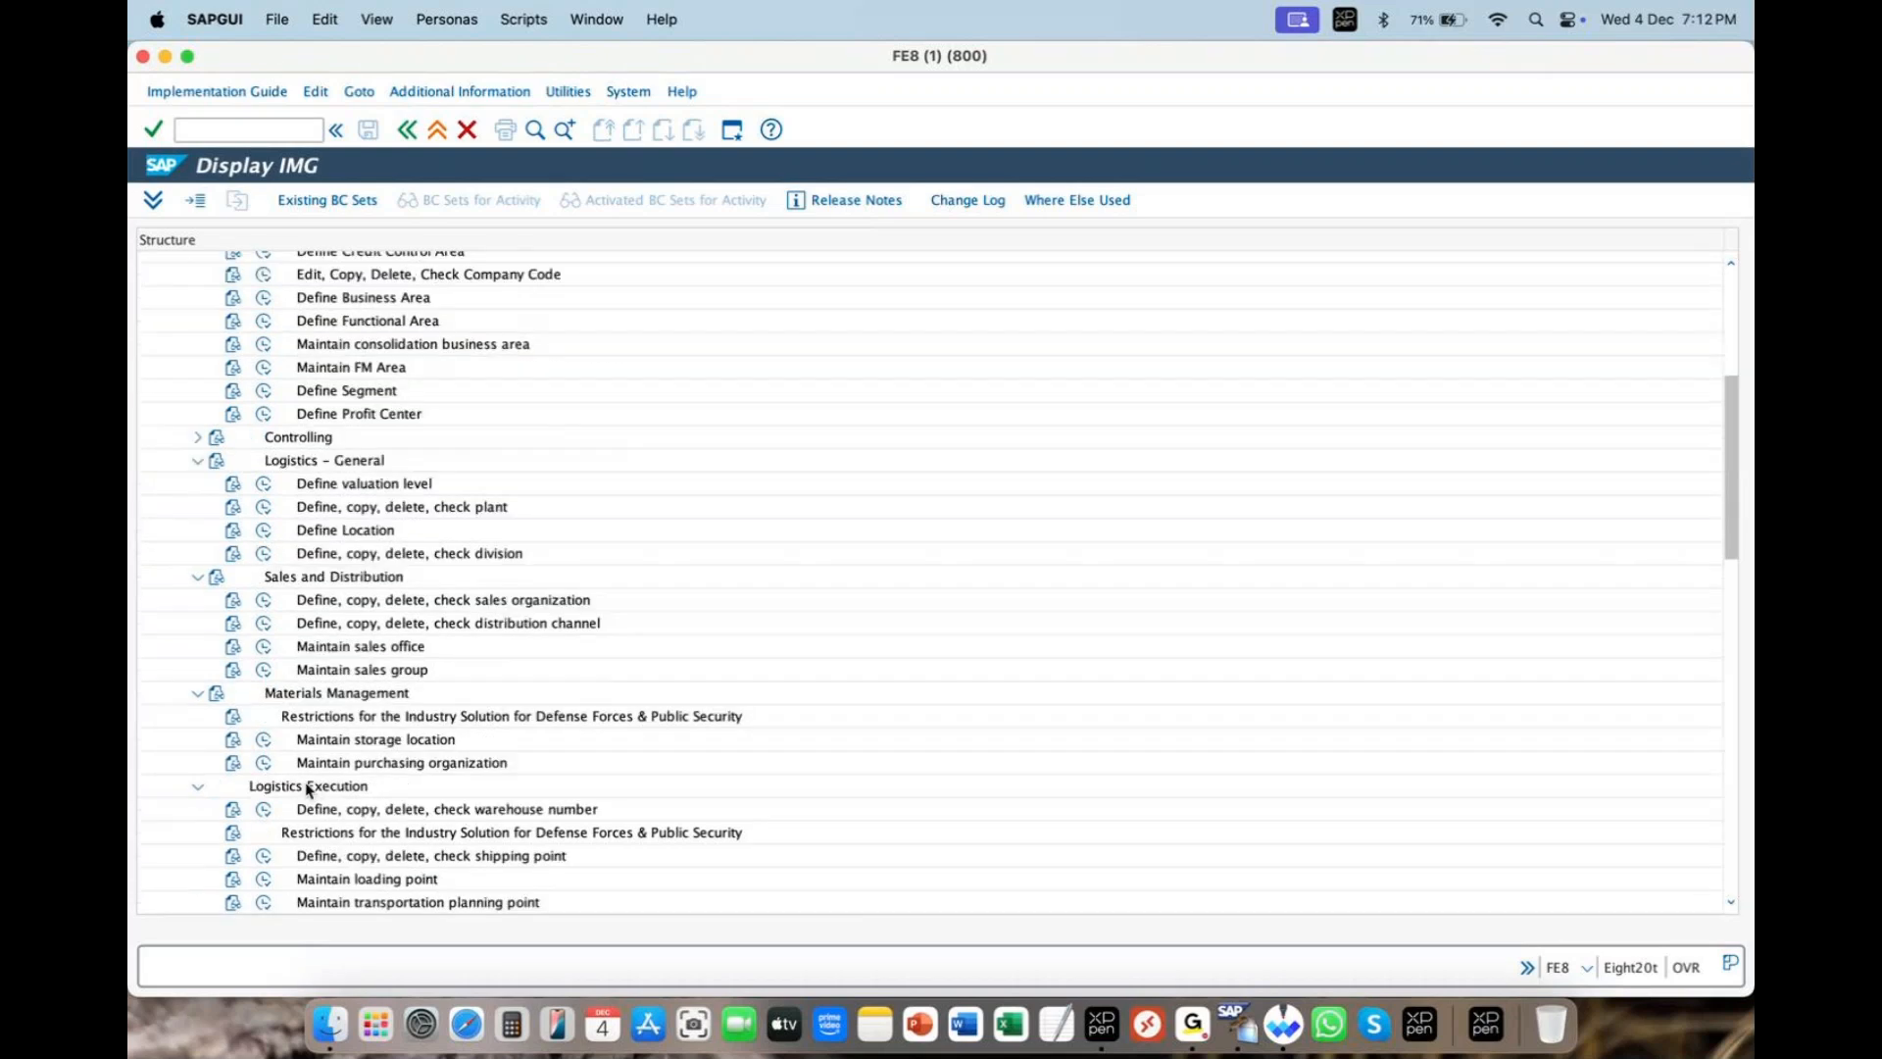
{"action": "scroll", "coordinate": [450, 594], "scroll_direction": "up", "scroll_amount": 1}
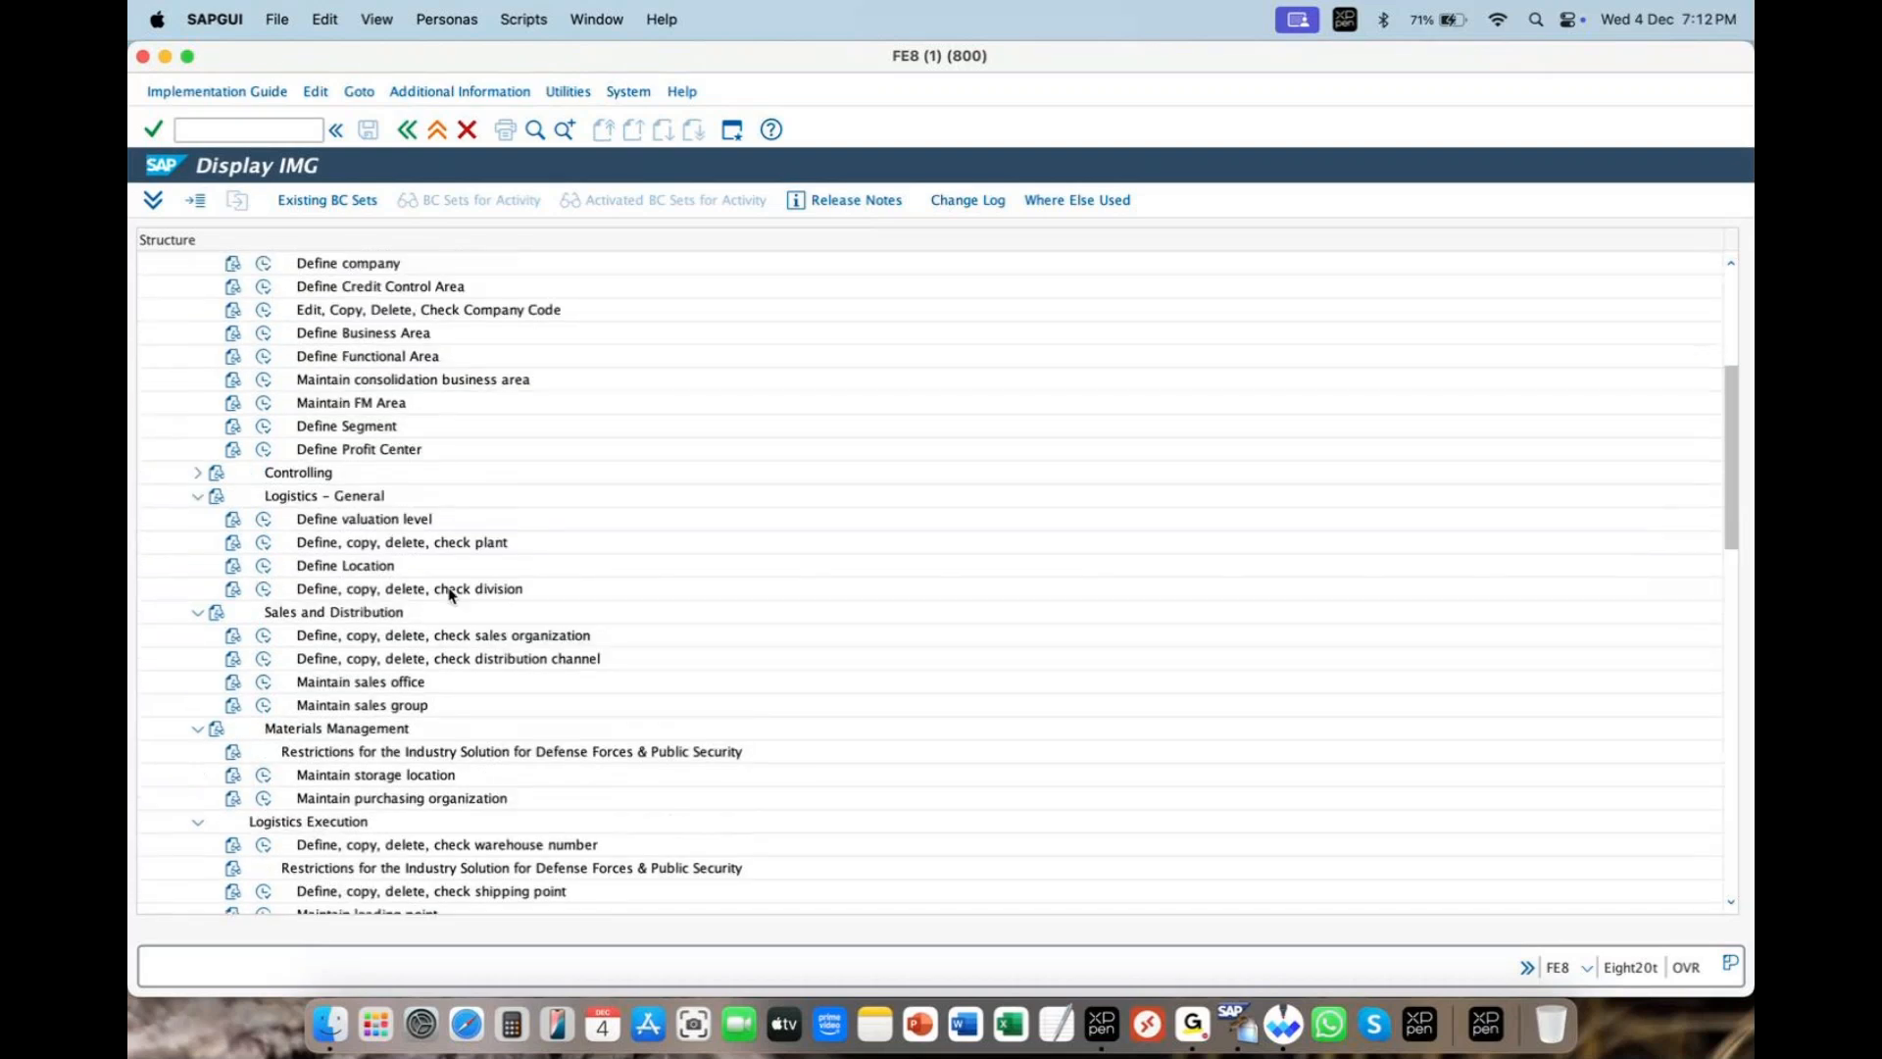
{"action": "scroll", "coordinate": [450, 594], "scroll_direction": "up", "scroll_amount": 1}
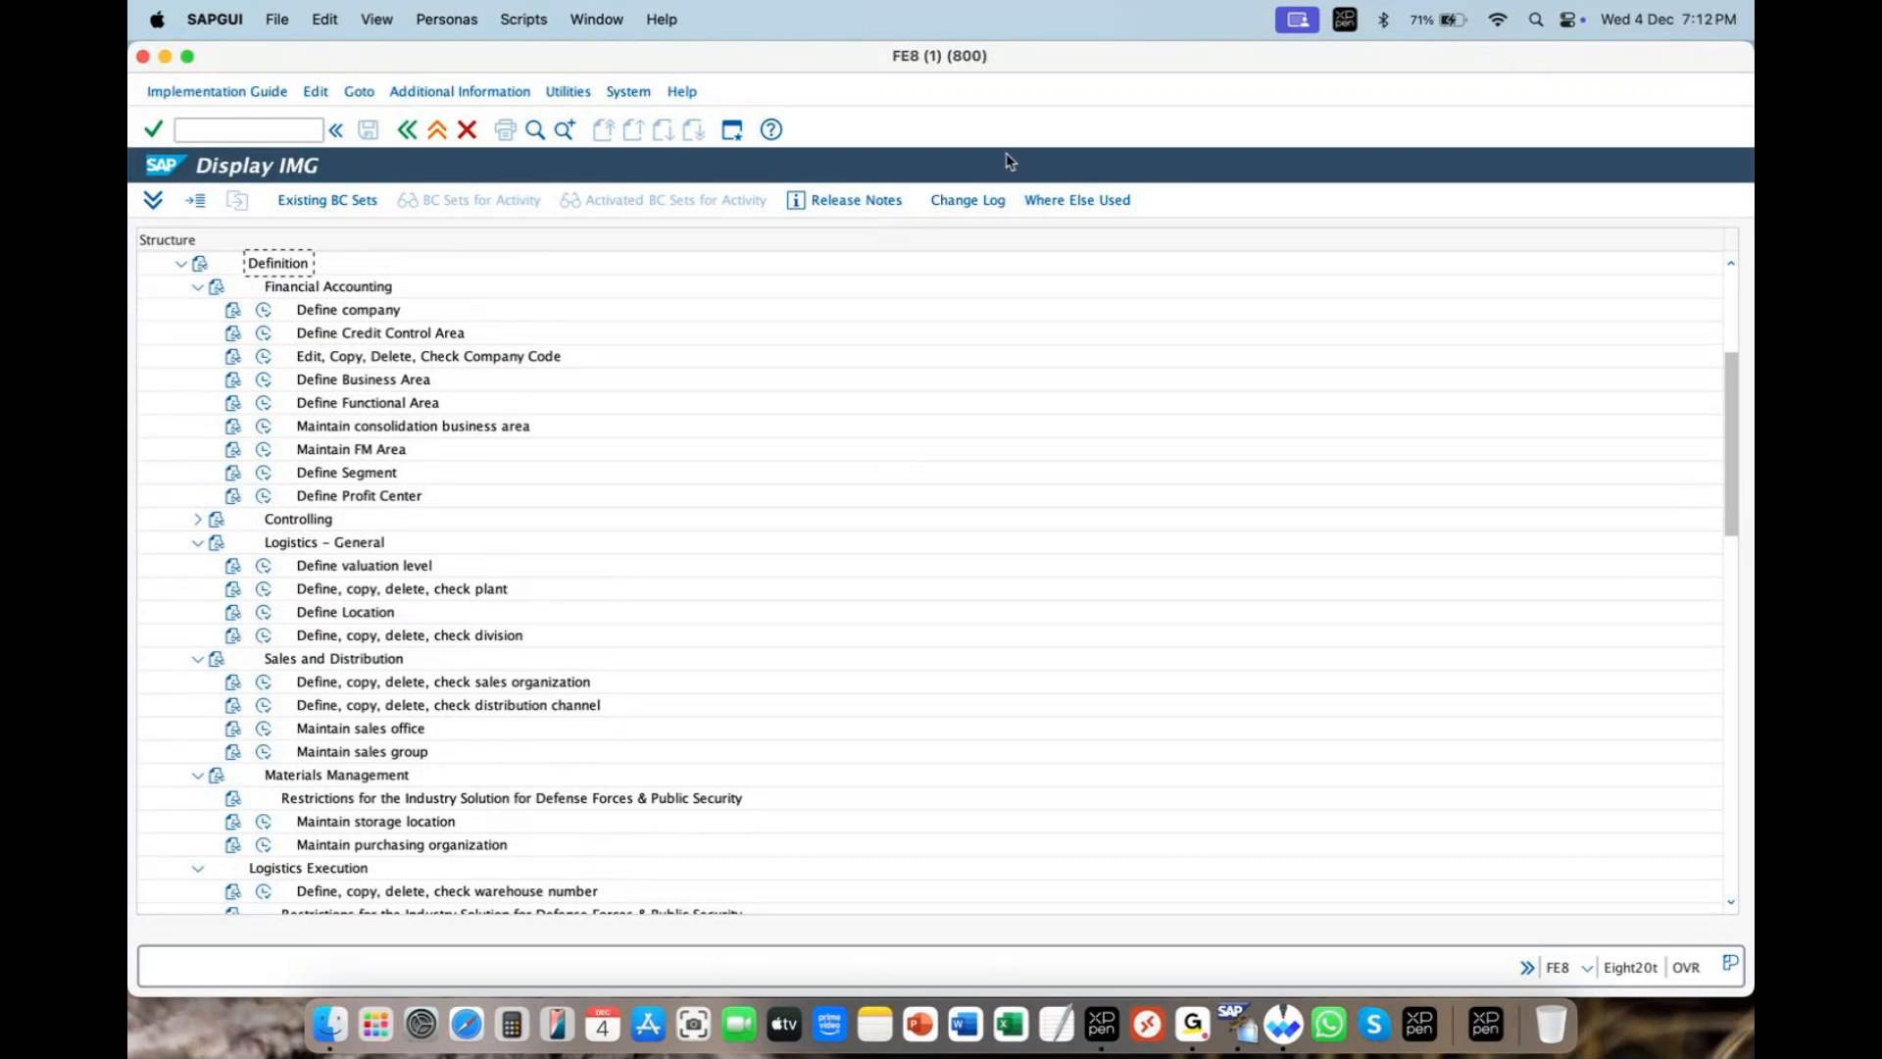
{"action": "left_click", "coordinate": [870, 76]}
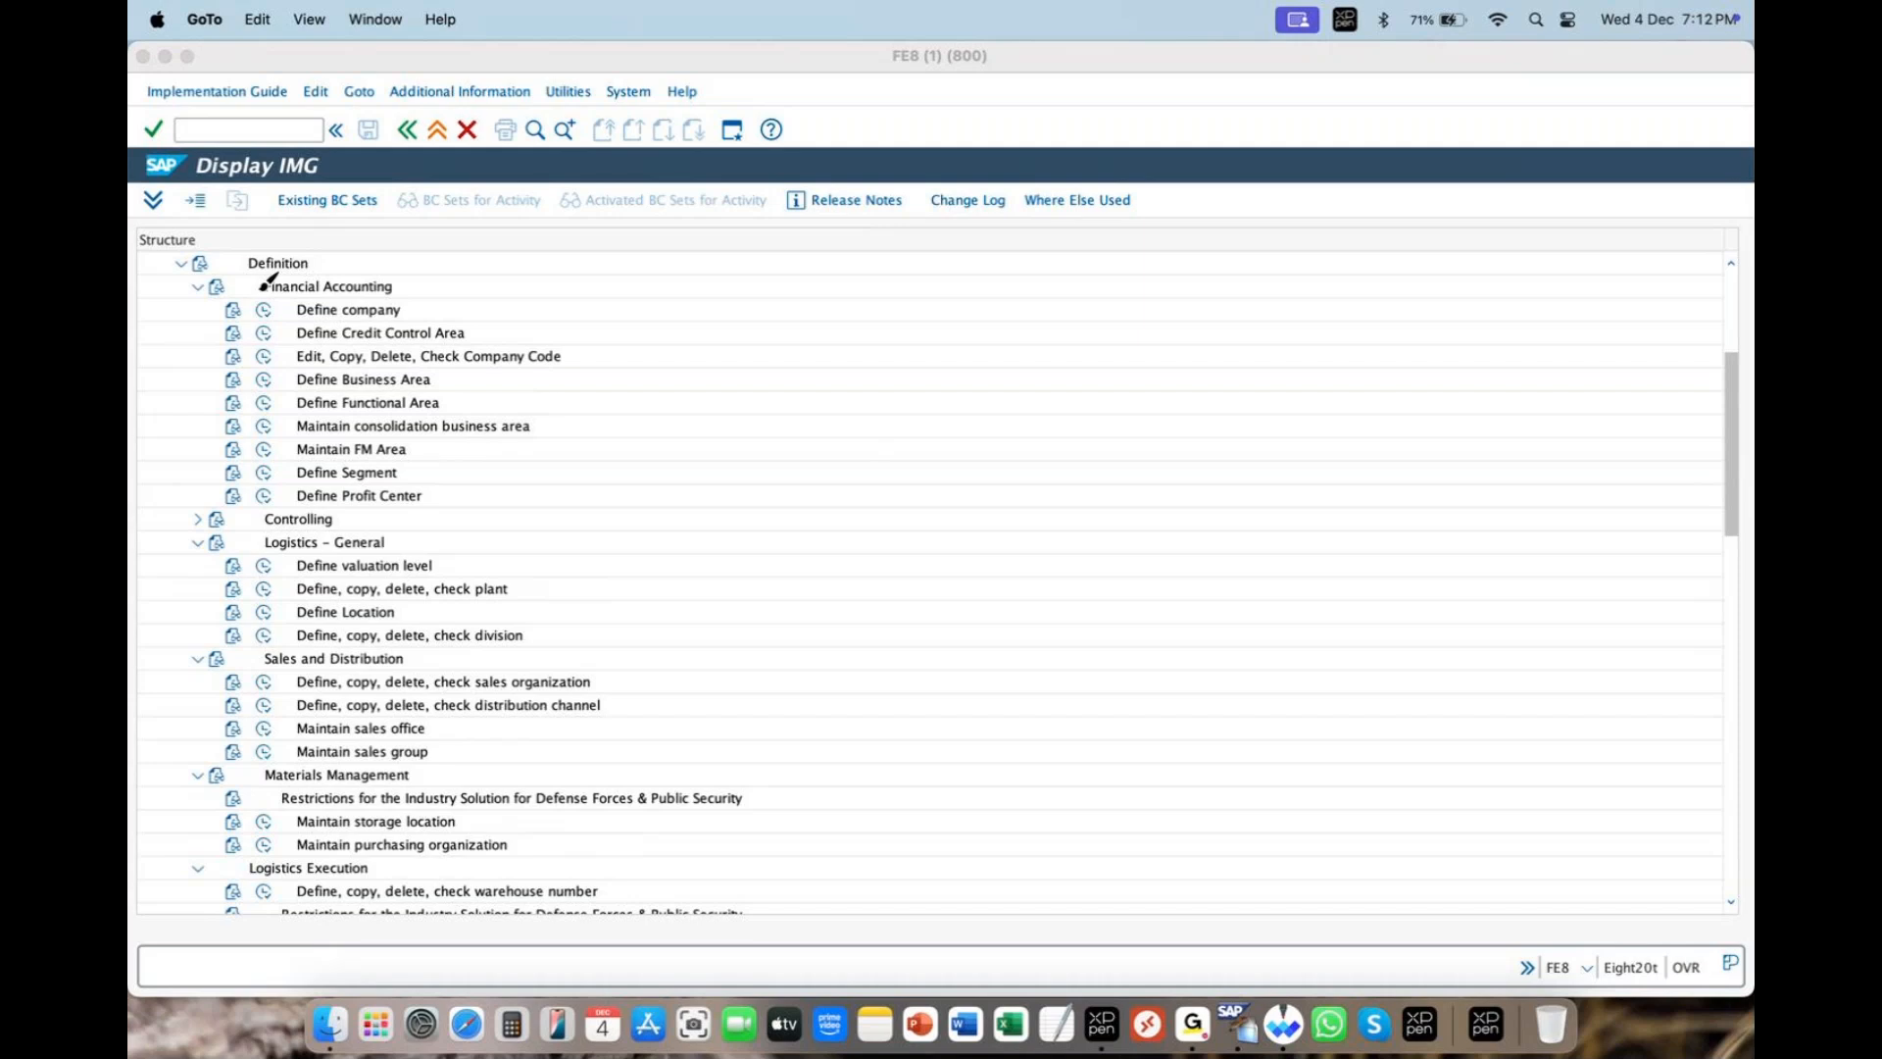
- Label Financial Accounting as Fi and write the PP/MM/WM/SD module list beside Logistics - General
{"action": "mouse_move", "coordinate": [265, 295]}
{"action": "left_mouse_down"}
{"action": "mouse_move", "coordinate": [390, 294]}
{"action": "mouse_move", "coordinate": [431, 252]}
{"action": "mouse_move", "coordinate": [437, 292]}
{"action": "left_mouse_up"}
{"action": "mouse_move", "coordinate": [275, 555]}
{"action": "left_mouse_down"}
{"action": "mouse_move", "coordinate": [421, 576]}
{"action": "mouse_move", "coordinate": [461, 524]}
{"action": "mouse_move", "coordinate": [496, 560]}
{"action": "mouse_move", "coordinate": [541, 517]}
{"action": "mouse_move", "coordinate": [600, 510]}
{"action": "left_mouse_up"}
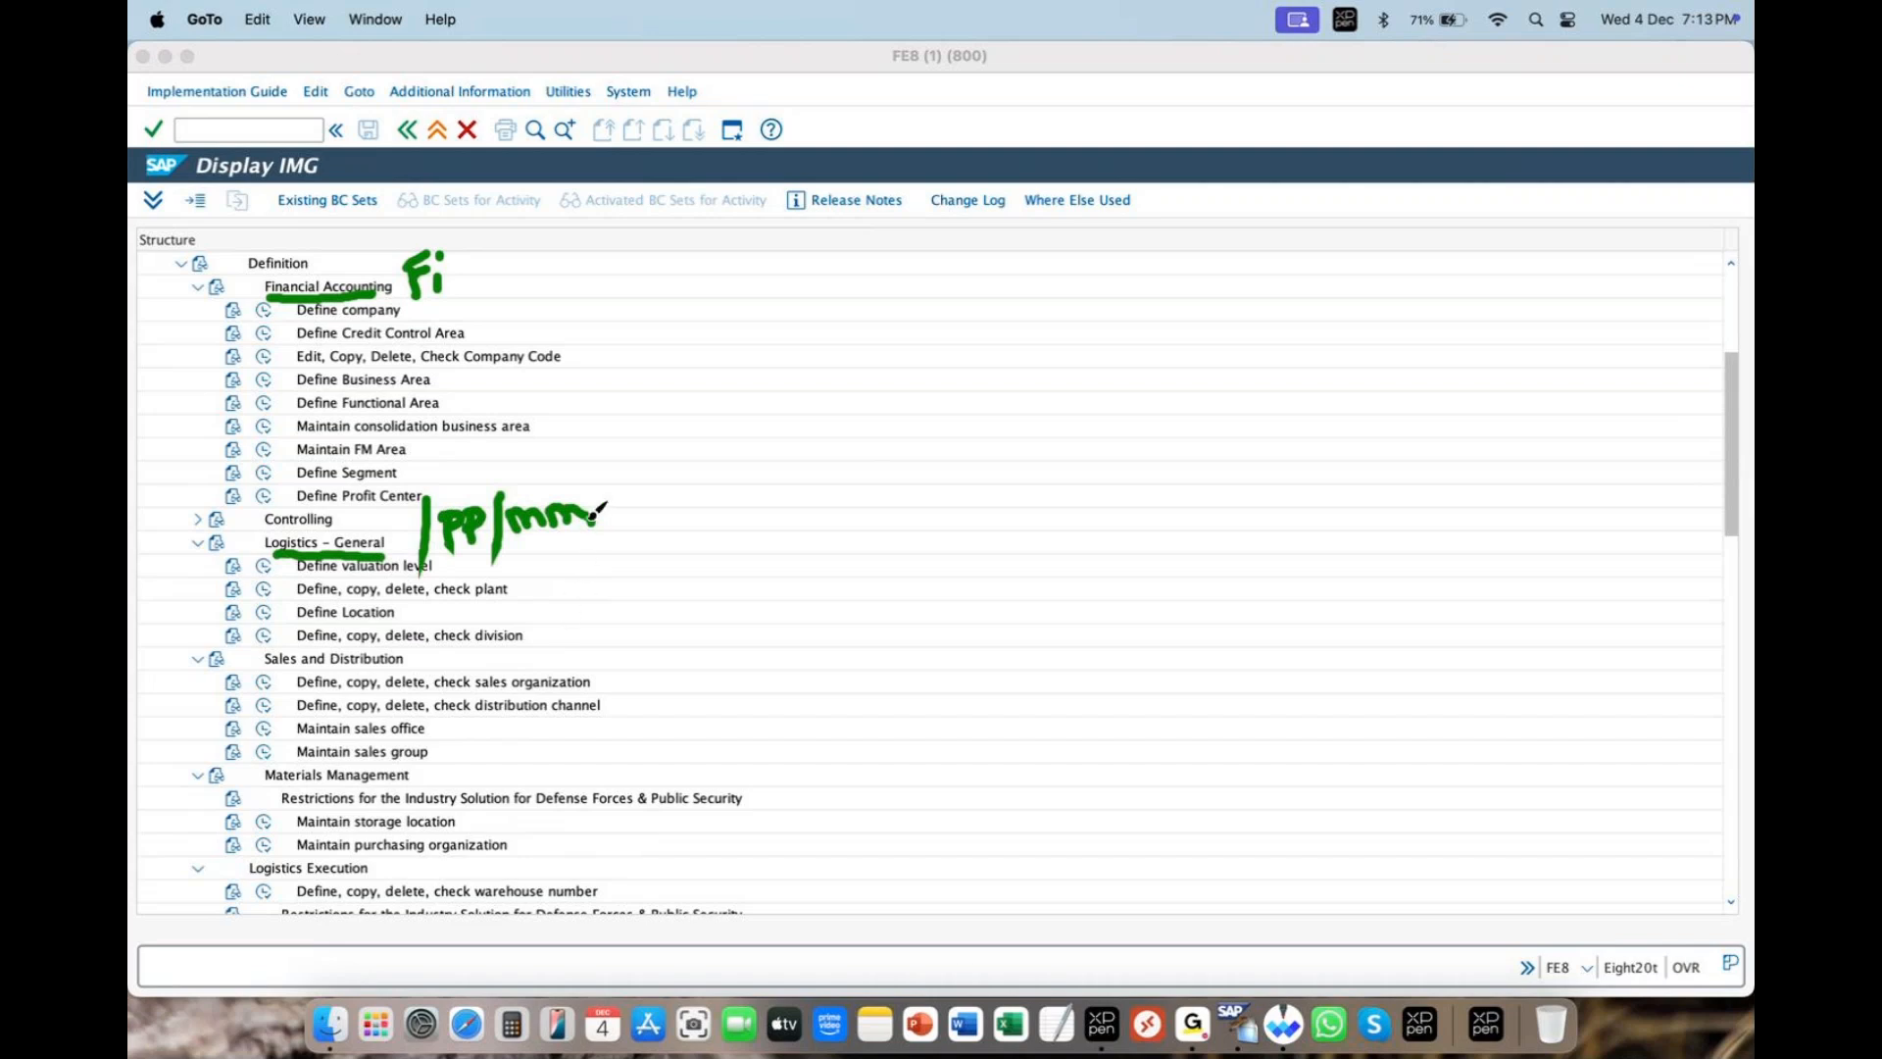
{"action": "mouse_move", "coordinate": [606, 477]}
{"action": "left_mouse_down"}
{"action": "mouse_move", "coordinate": [608, 534]}
{"action": "mouse_move", "coordinate": [654, 492]}
{"action": "mouse_move", "coordinate": [732, 507]}
{"action": "left_mouse_up"}
{"action": "left_click_drag", "start_coordinate": [761, 474], "coordinate": [762, 511]}
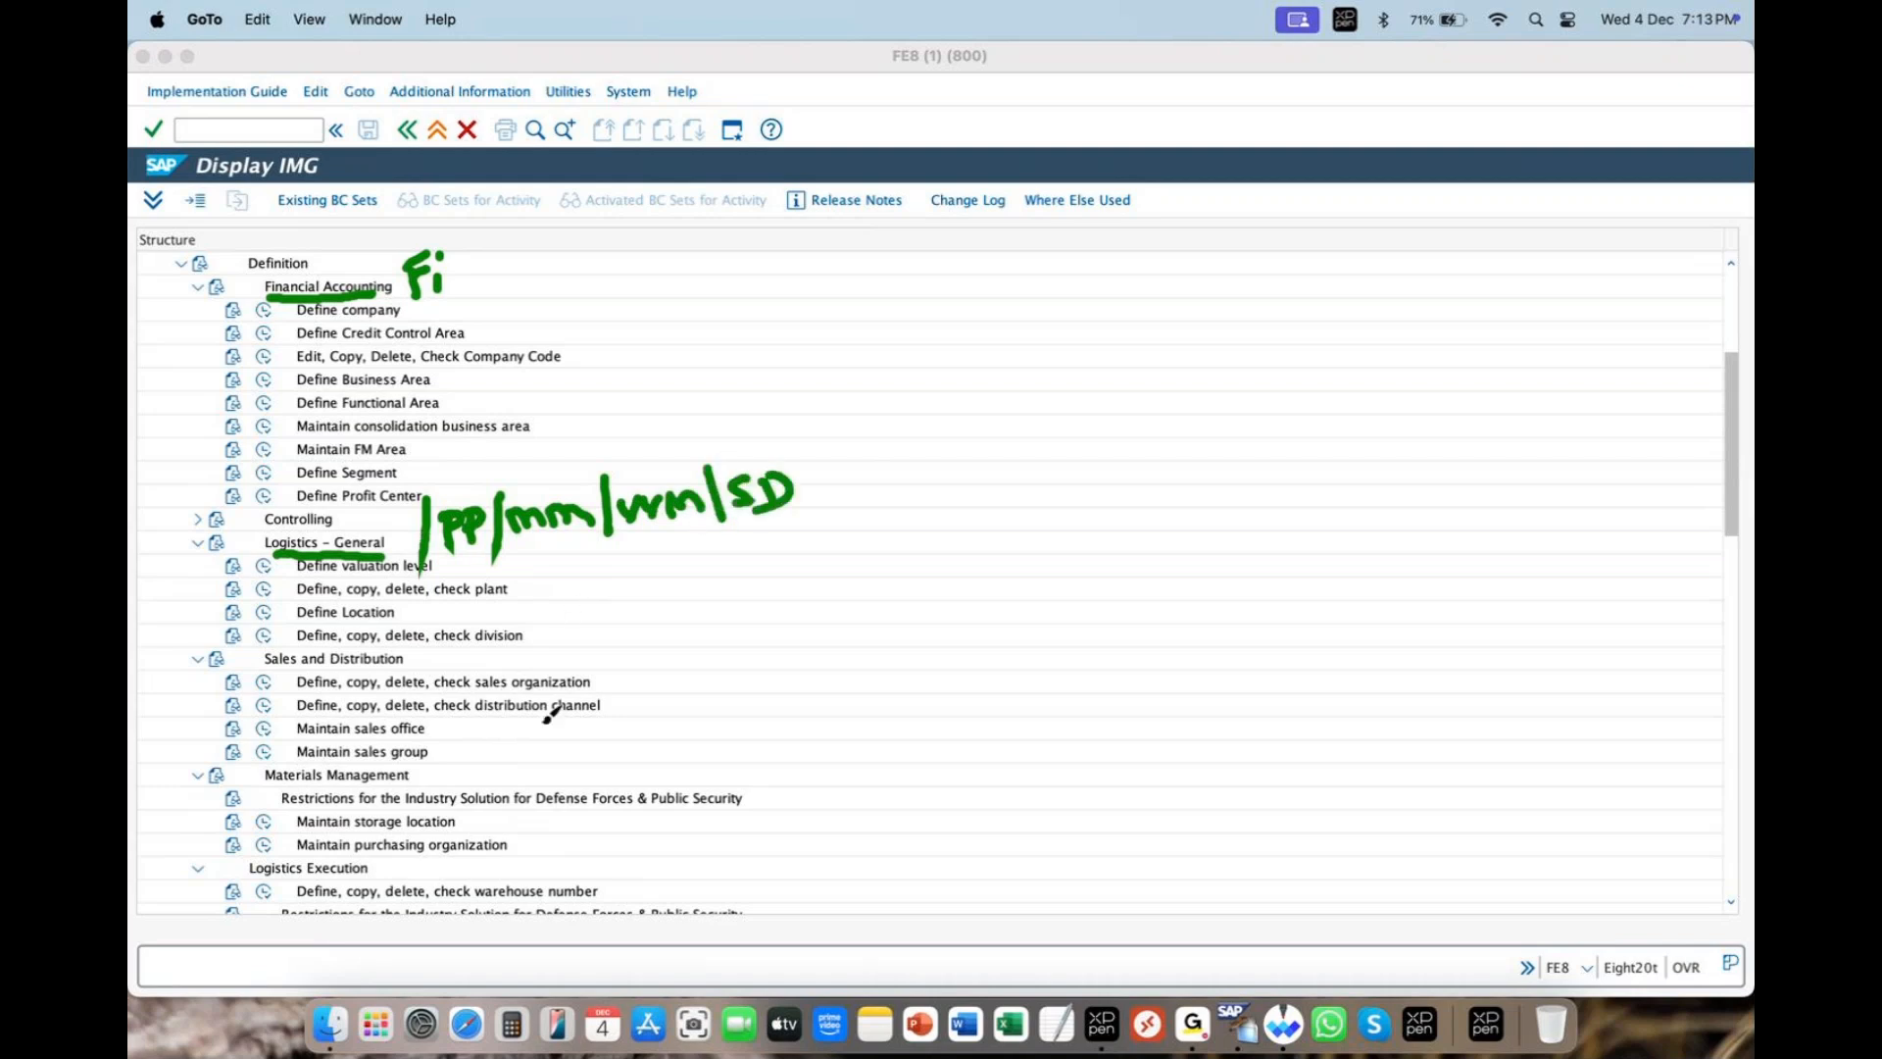
{"action": "mouse_move", "coordinate": [838, 412]}
{"action": "left_mouse_down"}
{"action": "mouse_move", "coordinate": [848, 522]}
{"action": "mouse_move", "coordinate": [875, 484]}
{"action": "mouse_move", "coordinate": [1071, 401]}
{"action": "mouse_move", "coordinate": [1213, 394]}
{"action": "mouse_move", "coordinate": [1330, 355]}
{"action": "mouse_move", "coordinate": [1404, 377]}
{"action": "left_mouse_up"}
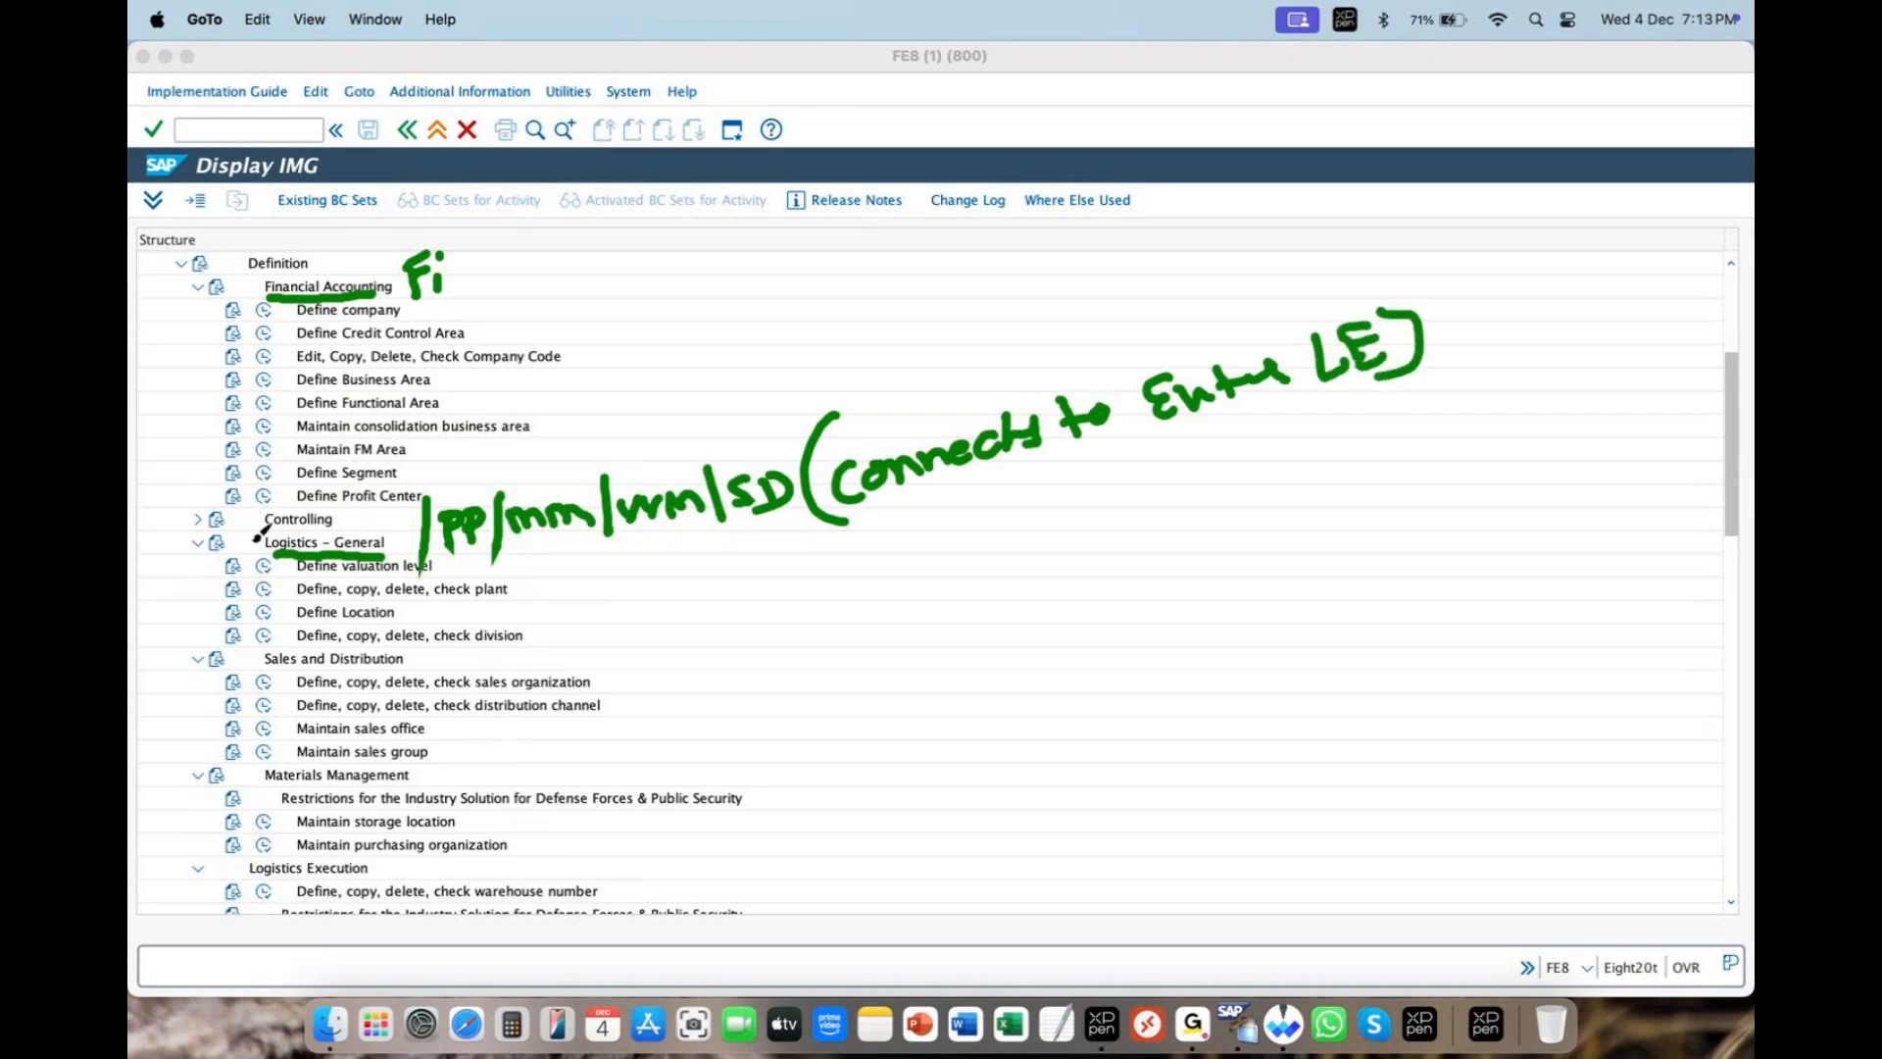
- Number the logistics areas 2 and 3, tag SD and MM, and label Logistics Execution WM/SD,PP
{"action": "left_click_drag", "start_coordinate": [263, 524], "coordinate": [314, 545]}
{"action": "left_click_drag", "start_coordinate": [268, 840], "coordinate": [247, 867]}
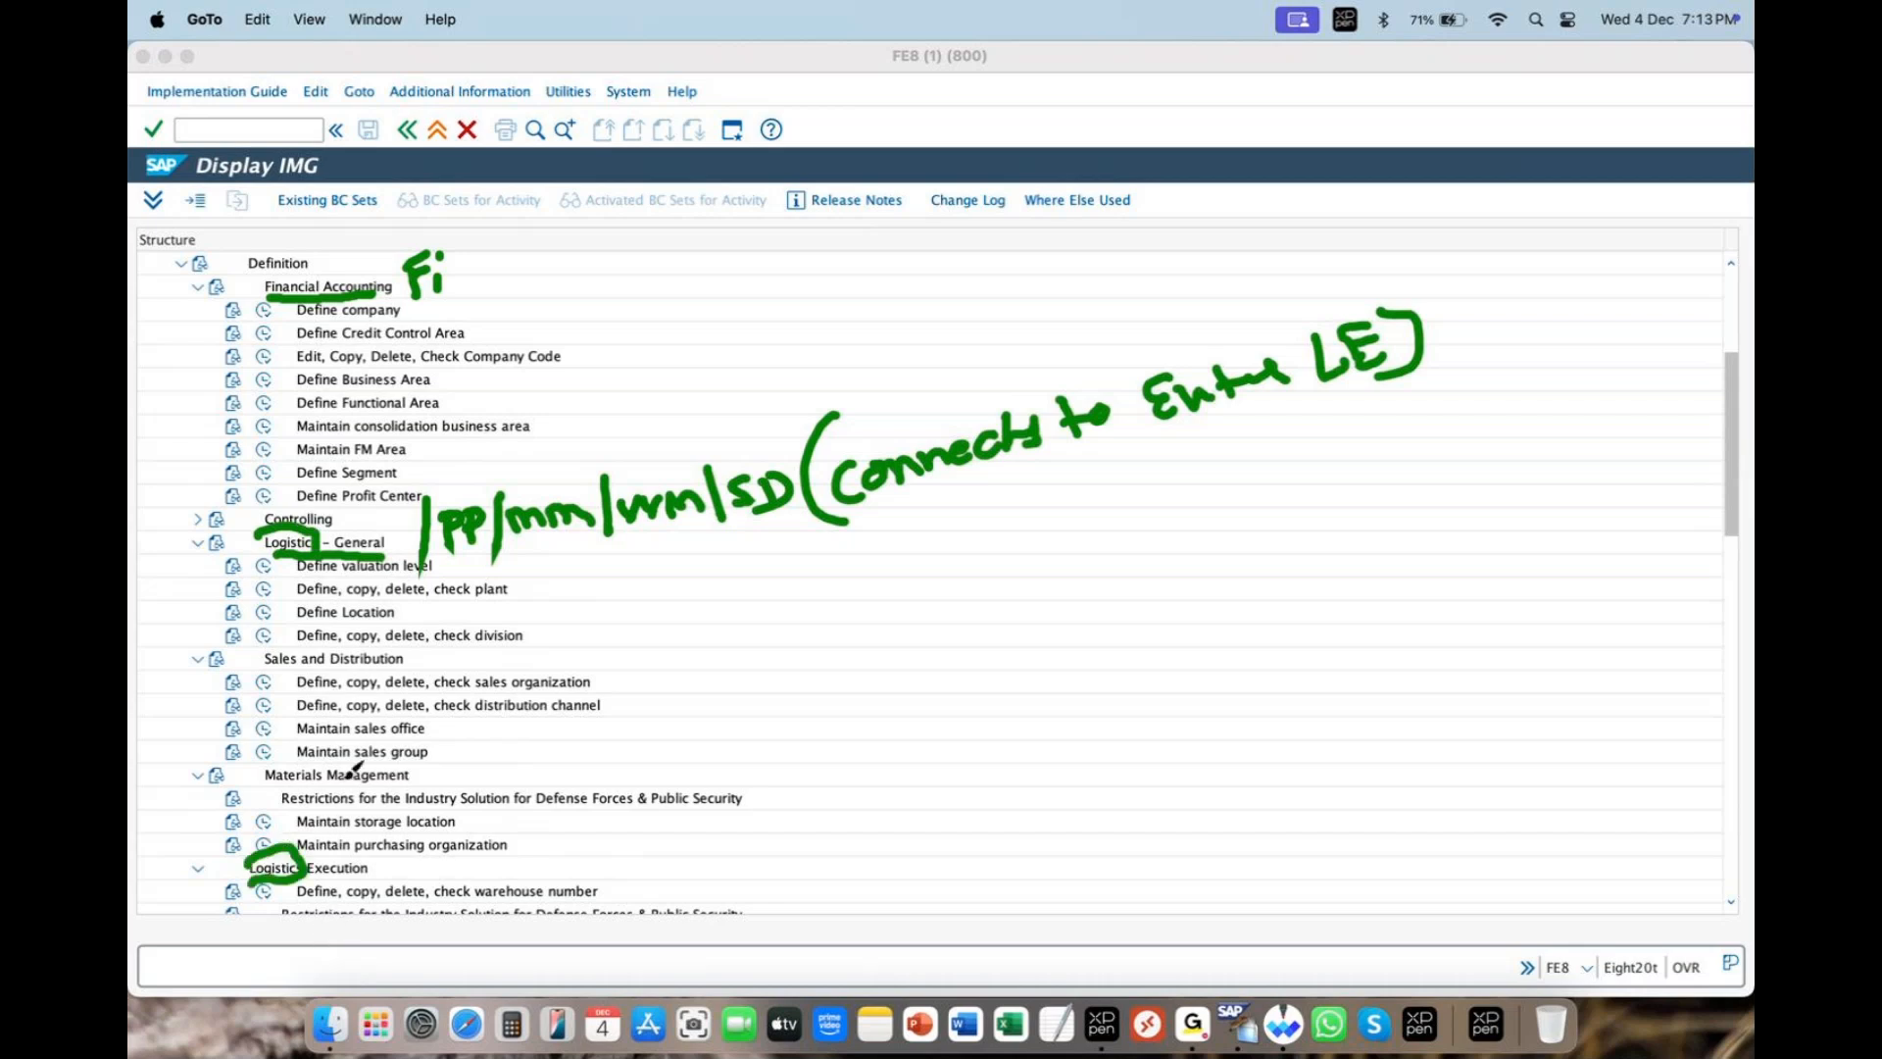
{"action": "mouse_move", "coordinate": [267, 673]}
{"action": "left_mouse_down"}
{"action": "mouse_move", "coordinate": [429, 672]}
{"action": "mouse_move", "coordinate": [429, 655]}
{"action": "mouse_move", "coordinate": [466, 683]}
{"action": "mouse_move", "coordinate": [470, 663]}
{"action": "mouse_move", "coordinate": [561, 637]}
{"action": "mouse_move", "coordinate": [551, 655]}
{"action": "left_mouse_up"}
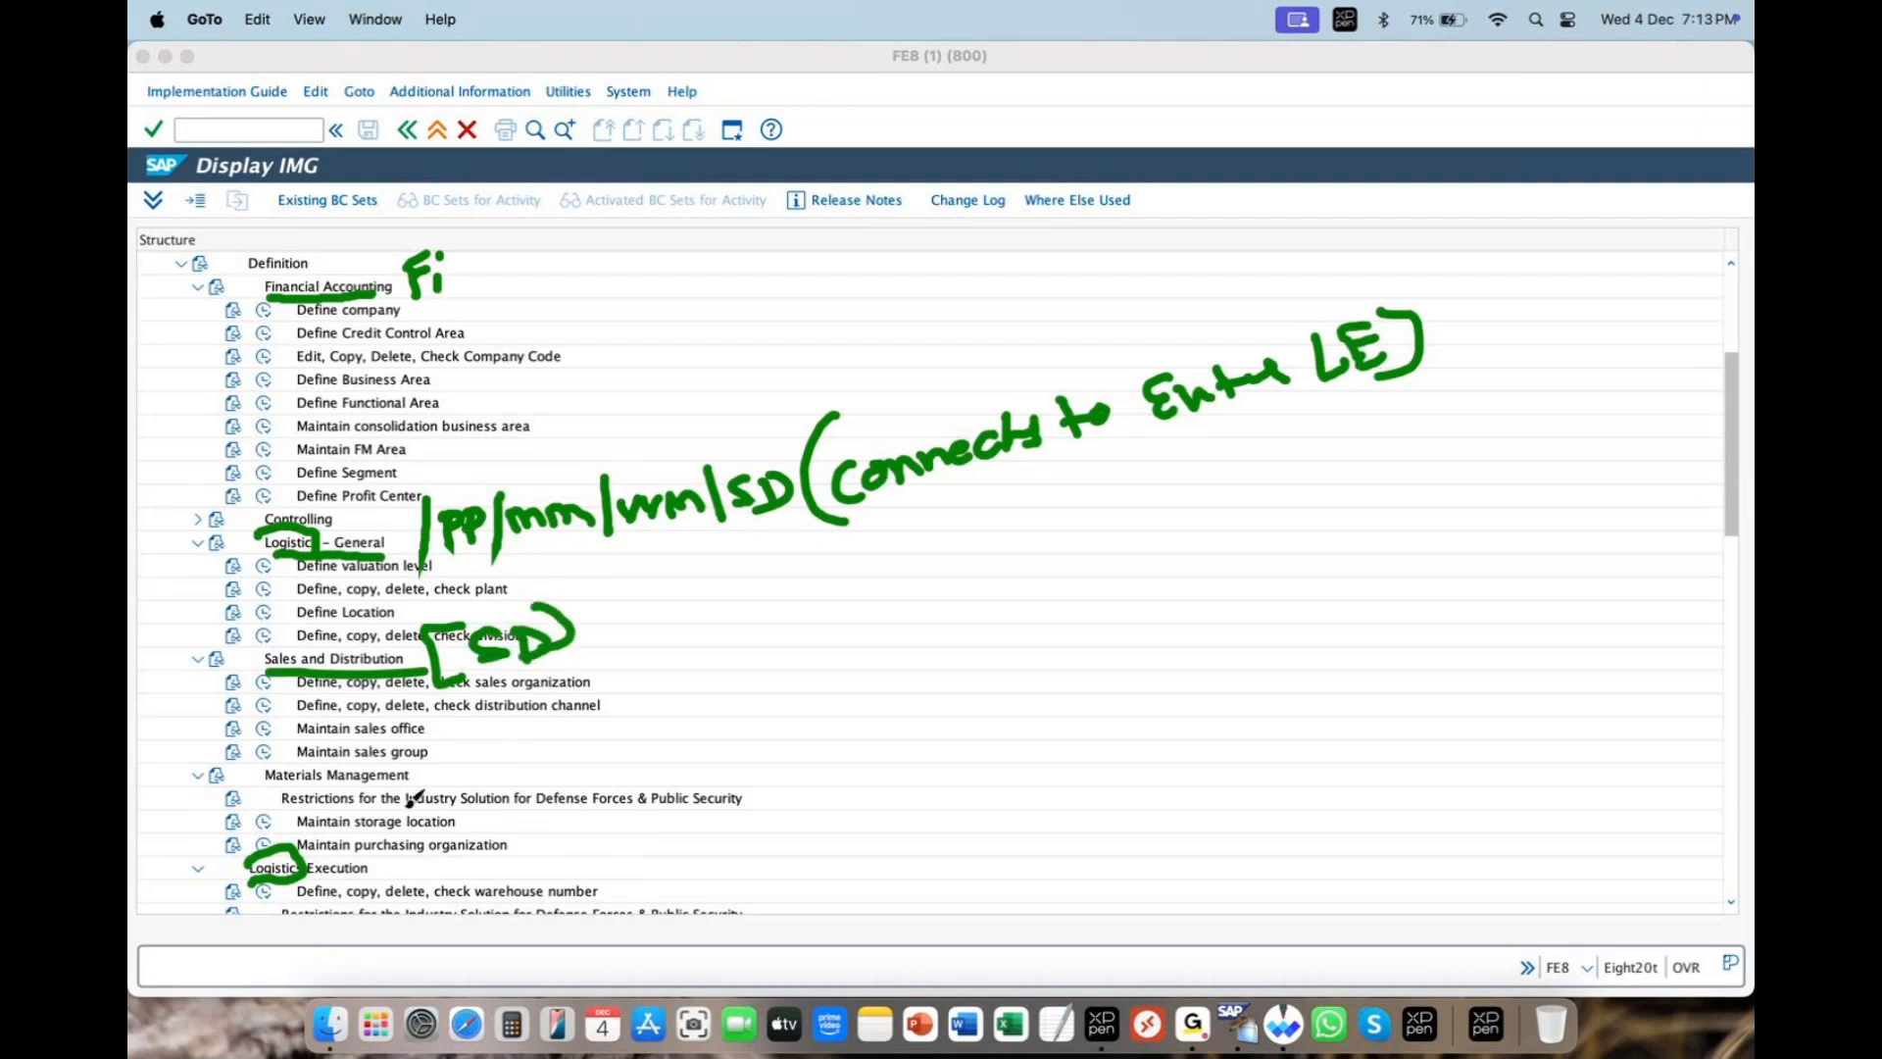
{"action": "mouse_move", "coordinate": [473, 738]}
{"action": "left_mouse_down"}
{"action": "mouse_move", "coordinate": [472, 787]}
{"action": "mouse_move", "coordinate": [576, 708]}
{"action": "mouse_move", "coordinate": [545, 774]}
{"action": "left_mouse_up"}
{"action": "mouse_move", "coordinate": [385, 870]}
{"action": "left_mouse_down"}
{"action": "mouse_move", "coordinate": [480, 866]}
{"action": "mouse_move", "coordinate": [472, 891]}
{"action": "left_mouse_up"}
{"action": "mouse_move", "coordinate": [580, 811]}
{"action": "left_mouse_down"}
{"action": "mouse_move", "coordinate": [539, 817]}
{"action": "mouse_move", "coordinate": [541, 876]}
{"action": "mouse_move", "coordinate": [584, 867]}
{"action": "mouse_move", "coordinate": [600, 821]}
{"action": "mouse_move", "coordinate": [647, 831]}
{"action": "left_mouse_up"}
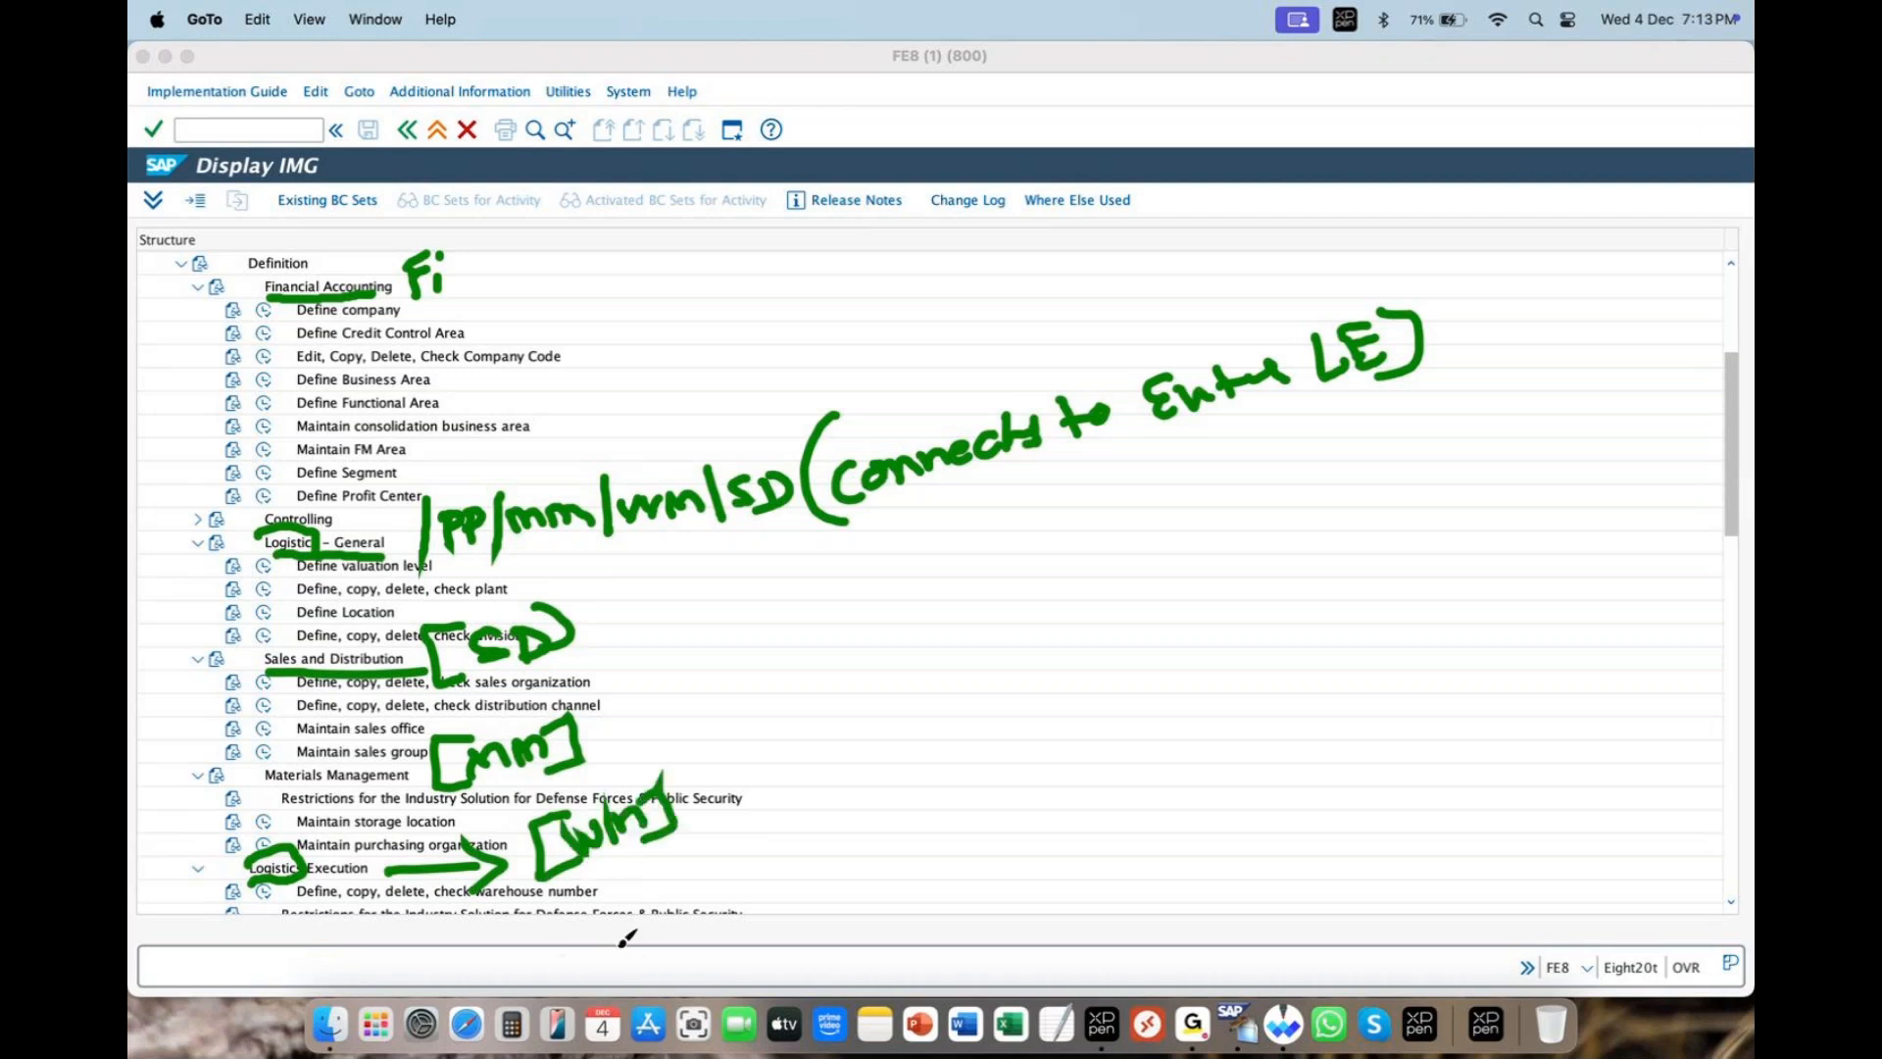
{"action": "left_click_drag", "start_coordinate": [692, 743], "coordinate": [698, 853]}
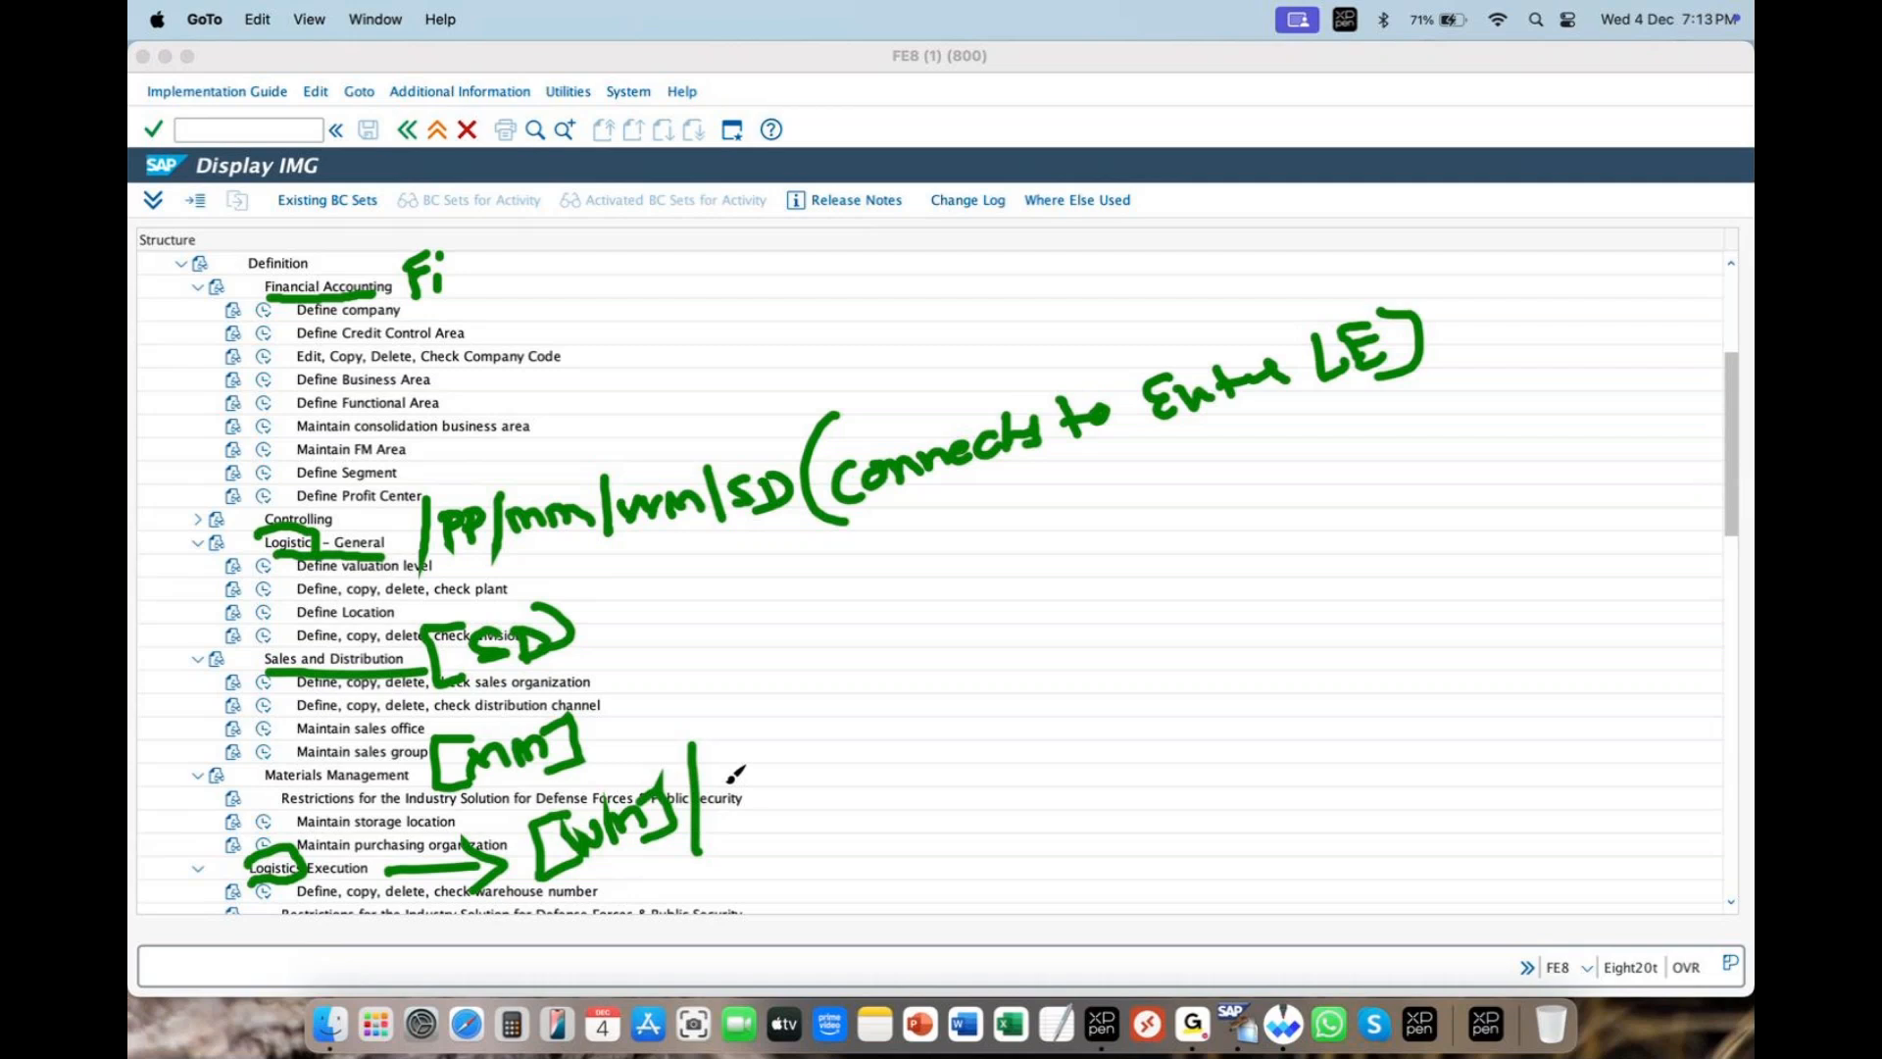
{"action": "mouse_move", "coordinate": [744, 751]}
{"action": "left_mouse_down"}
{"action": "mouse_move", "coordinate": [721, 795]}
{"action": "mouse_move", "coordinate": [790, 784]}
{"action": "left_mouse_up"}
{"action": "mouse_move", "coordinate": [824, 729]}
{"action": "left_mouse_down"}
{"action": "mouse_move", "coordinate": [817, 772]}
{"action": "mouse_move", "coordinate": [842, 736]}
{"action": "left_mouse_up"}
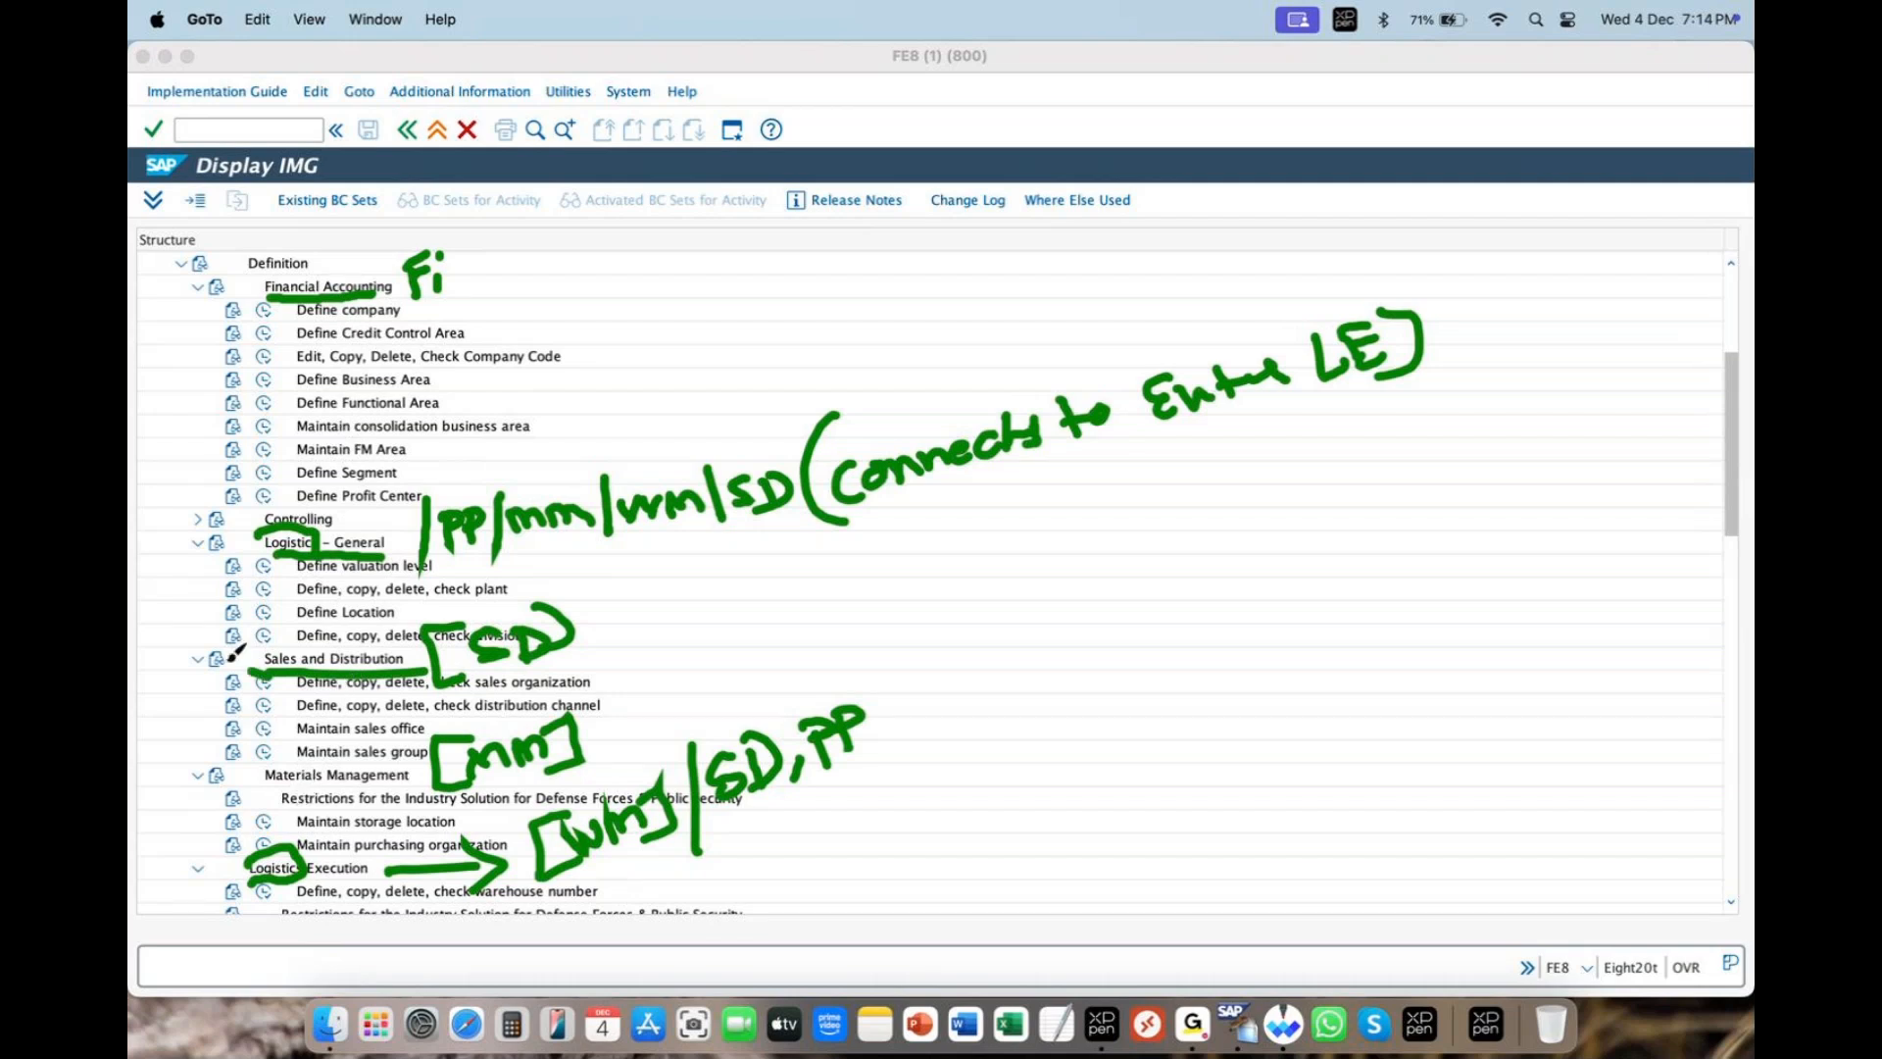
- Draw arcs linking Sales and Distribution to Define company, Logistics - General, Materials Management and Logistics Execution
{"action": "left_click_drag", "start_coordinate": [263, 675], "coordinate": [343, 316]}
{"action": "mouse_move", "coordinate": [319, 671]}
{"action": "left_mouse_down"}
{"action": "mouse_move", "coordinate": [257, 542]}
{"action": "mouse_move", "coordinate": [312, 537]}
{"action": "left_mouse_up"}
{"action": "left_click_drag", "start_coordinate": [324, 686], "coordinate": [281, 799]}
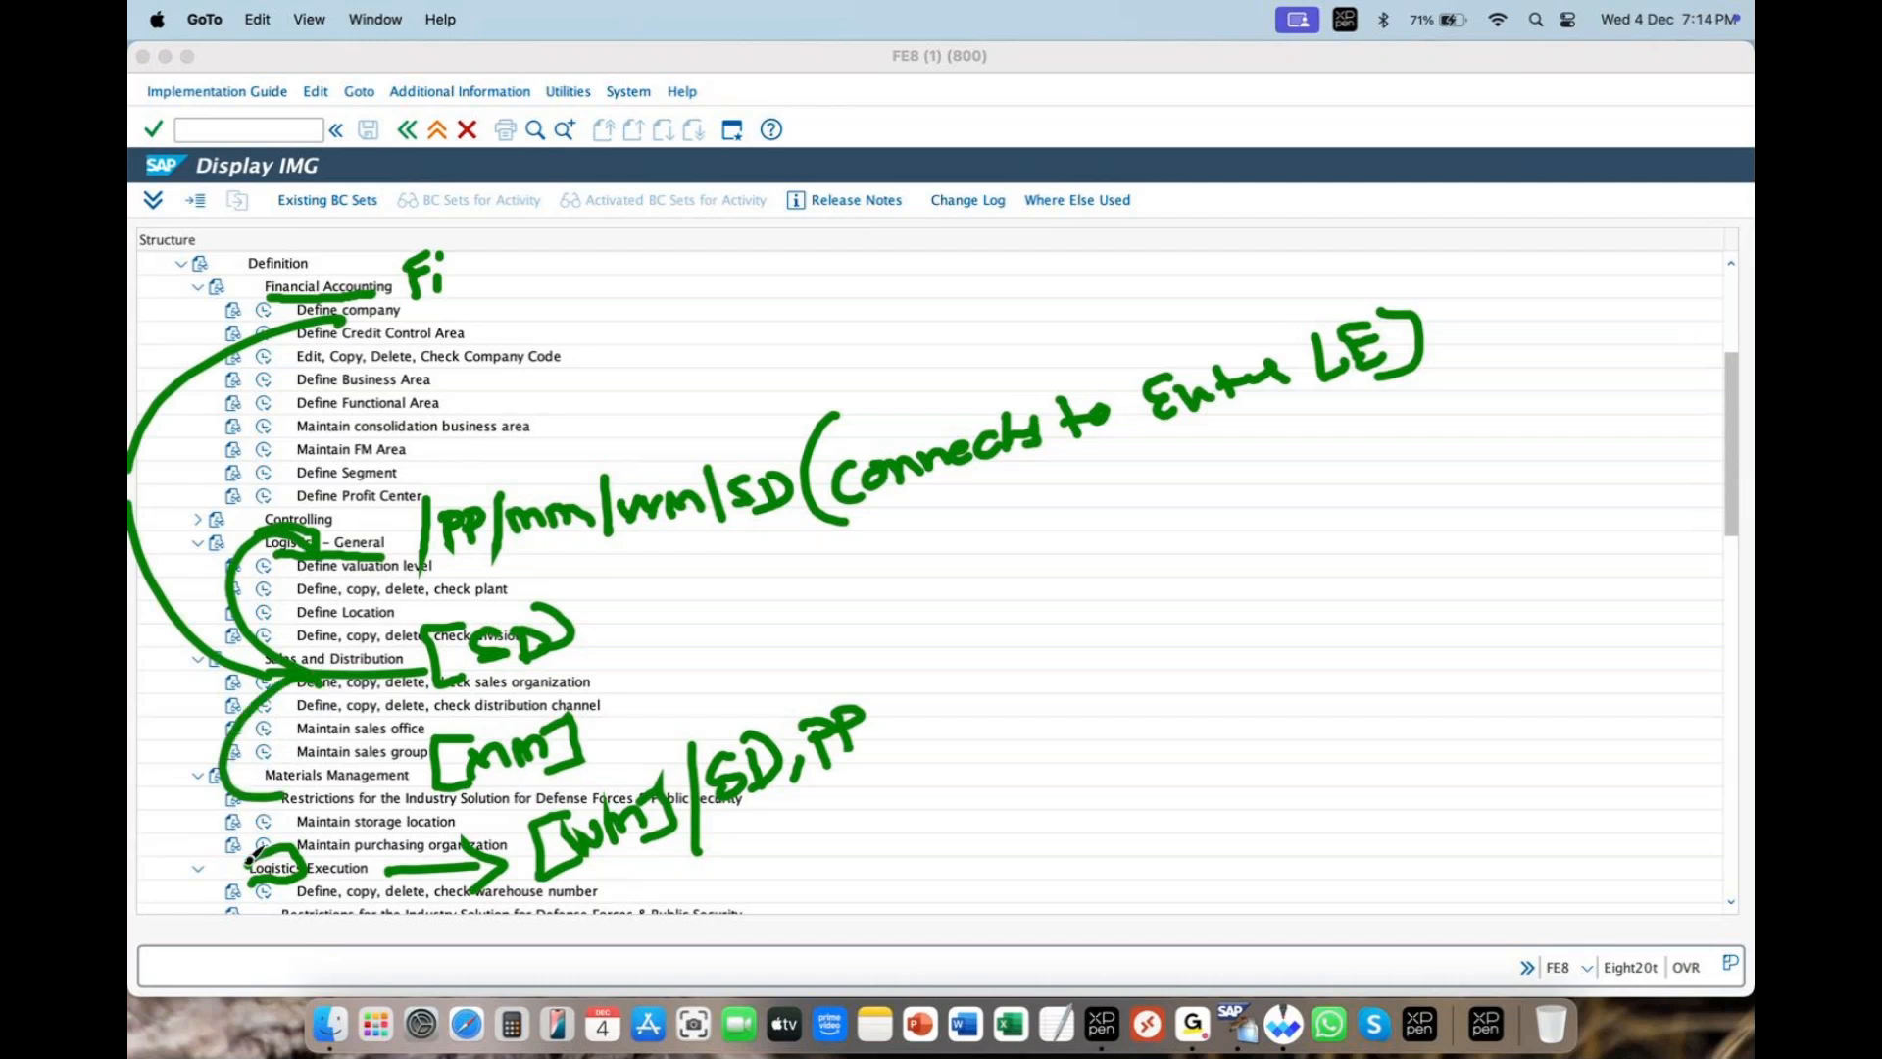
{"action": "mouse_move", "coordinate": [304, 684]}
{"action": "left_mouse_down"}
{"action": "mouse_move", "coordinate": [197, 726]}
{"action": "mouse_move", "coordinate": [269, 880]}
{"action": "left_mouse_up"}
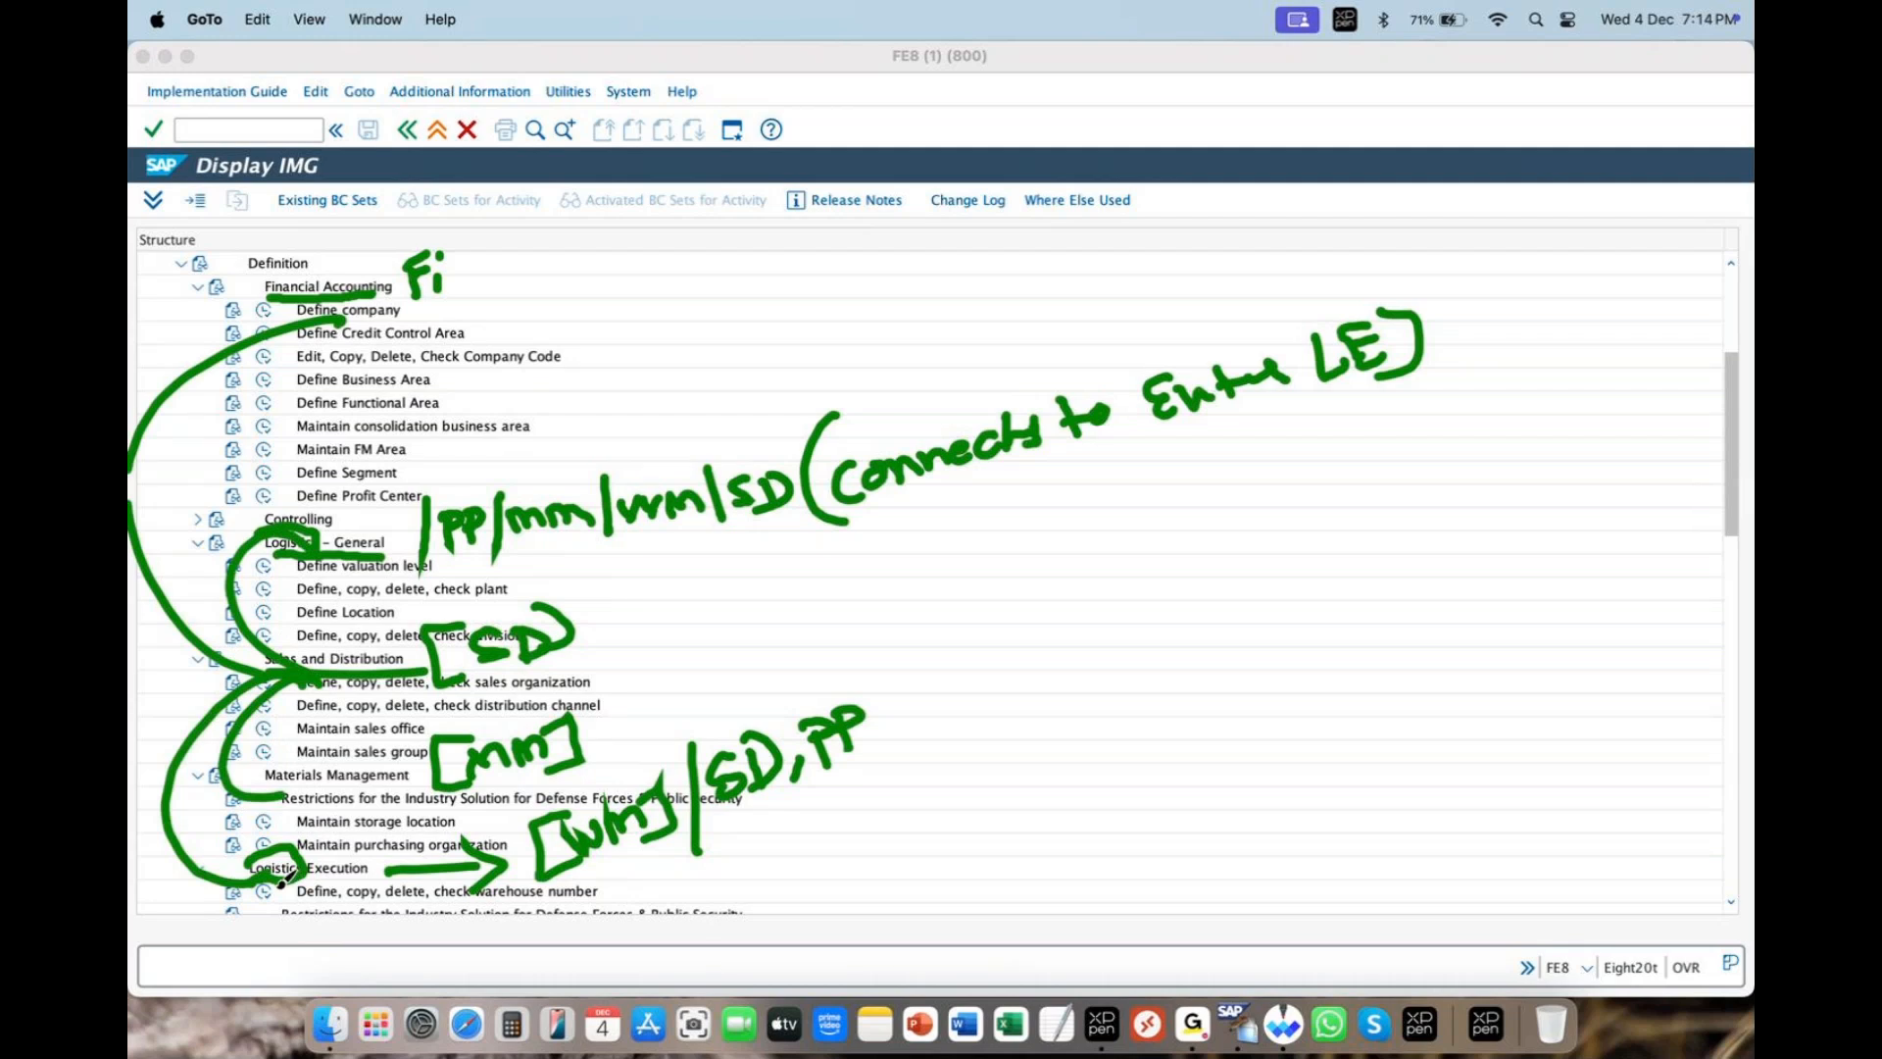
- Sketch E marks, SAP and SD labels, and an underlined 'Cross functional' note beside the tree
{"action": "mouse_move", "coordinate": [980, 549]}
{"action": "left_mouse_down"}
{"action": "mouse_move", "coordinate": [990, 583]}
{"action": "mouse_move", "coordinate": [980, 569]}
{"action": "mouse_move", "coordinate": [1220, 495]}
{"action": "mouse_move", "coordinate": [1264, 509]}
{"action": "left_mouse_up"}
{"action": "mouse_move", "coordinate": [1157, 549]}
{"action": "left_mouse_down"}
{"action": "mouse_move", "coordinate": [1113, 595]}
{"action": "mouse_move", "coordinate": [1158, 603]}
{"action": "mouse_move", "coordinate": [1210, 554]}
{"action": "mouse_move", "coordinate": [1240, 655]}
{"action": "left_mouse_up"}
{"action": "mouse_move", "coordinate": [1292, 592]}
{"action": "left_mouse_down"}
{"action": "mouse_move", "coordinate": [1260, 648]}
{"action": "mouse_move", "coordinate": [1291, 647]}
{"action": "left_mouse_up"}
{"action": "left_click_drag", "start_coordinate": [1292, 593], "coordinate": [1319, 639]}
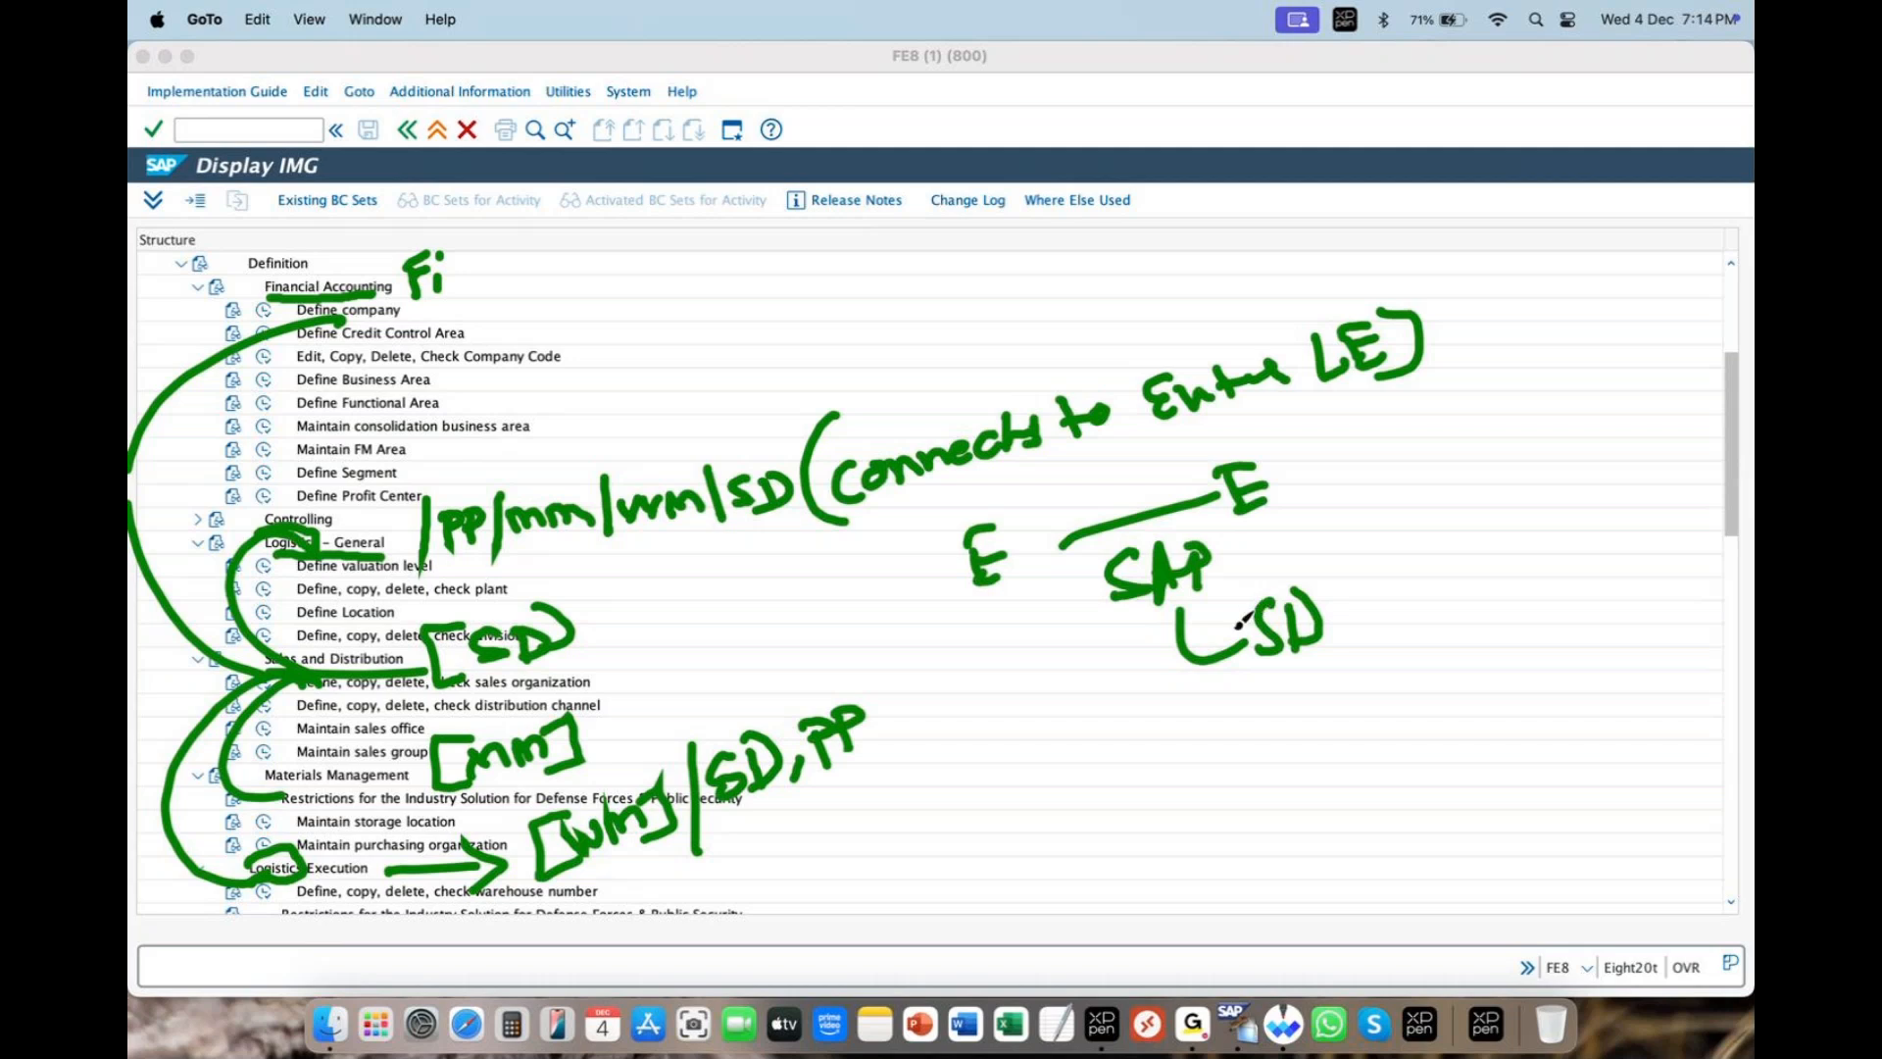
{"action": "mouse_move", "coordinate": [1203, 721]}
{"action": "left_mouse_down"}
{"action": "mouse_move", "coordinate": [1197, 776]}
{"action": "mouse_move", "coordinate": [1255, 724]}
{"action": "left_mouse_up"}
{"action": "left_click_drag", "start_coordinate": [1274, 721], "coordinate": [1273, 722]}
{"action": "mouse_move", "coordinate": [1312, 676]}
{"action": "left_mouse_down"}
{"action": "mouse_move", "coordinate": [1274, 737]}
{"action": "mouse_move", "coordinate": [1305, 735]}
{"action": "left_mouse_up"}
{"action": "left_click_drag", "start_coordinate": [1452, 642], "coordinate": [1397, 731]}
{"action": "left_click_drag", "start_coordinate": [1390, 694], "coordinate": [1475, 685]}
{"action": "mouse_move", "coordinate": [1482, 676]}
{"action": "left_mouse_down"}
{"action": "mouse_move", "coordinate": [1491, 656]}
{"action": "mouse_move", "coordinate": [1502, 727]}
{"action": "left_mouse_up"}
{"action": "mouse_move", "coordinate": [1414, 776]}
{"action": "left_mouse_down"}
{"action": "mouse_move", "coordinate": [1510, 723]}
{"action": "mouse_move", "coordinate": [1472, 755]}
{"action": "left_mouse_up"}
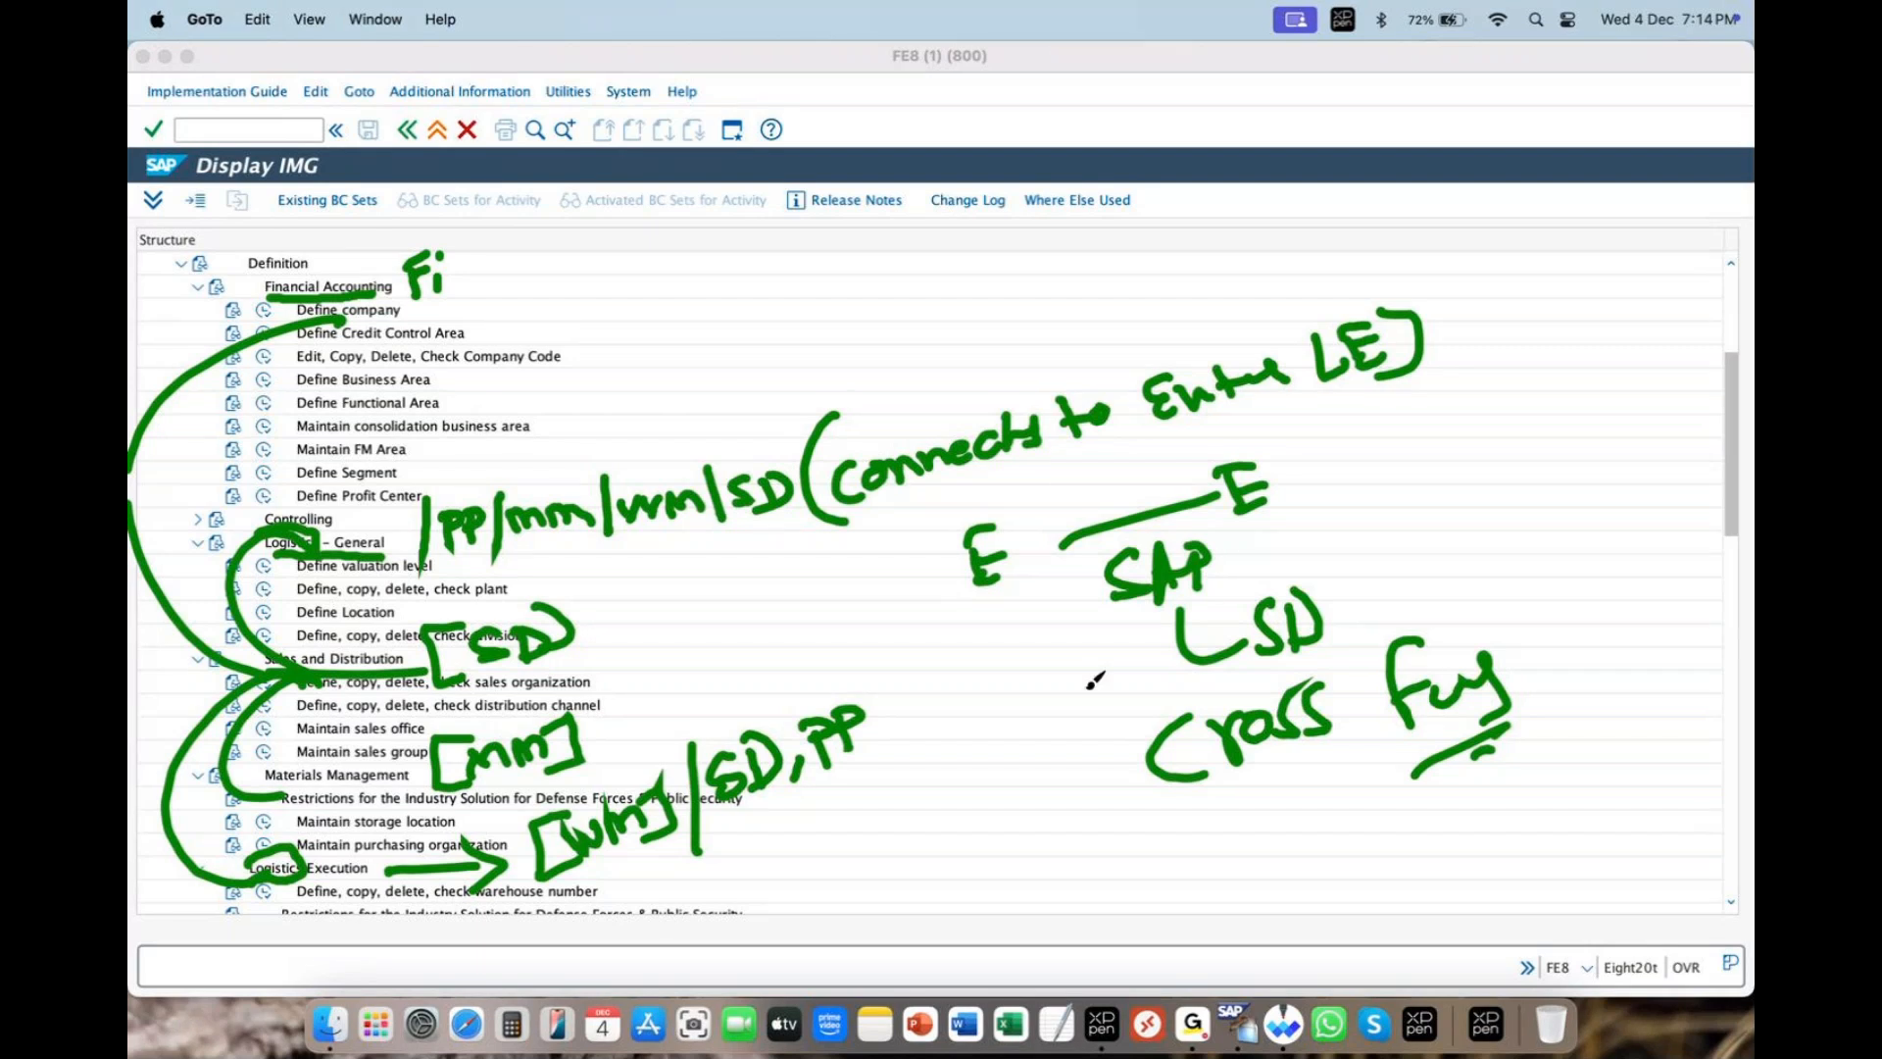
- Add emphasis marks and quotation marks around the 'Cross functional' note
{"action": "left_click_drag", "start_coordinate": [1551, 724], "coordinate": [1533, 762]}
{"action": "left_click_drag", "start_coordinate": [1582, 727], "coordinate": [1555, 769]}
{"action": "left_click_drag", "start_coordinate": [1124, 702], "coordinate": [1114, 731]}
{"action": "left_click_drag", "start_coordinate": [1140, 699], "coordinate": [1129, 727]}
{"action": "left_click_drag", "start_coordinate": [1104, 798], "coordinate": [1148, 817]}
{"action": "left_click_drag", "start_coordinate": [1525, 637], "coordinate": [1530, 671]}
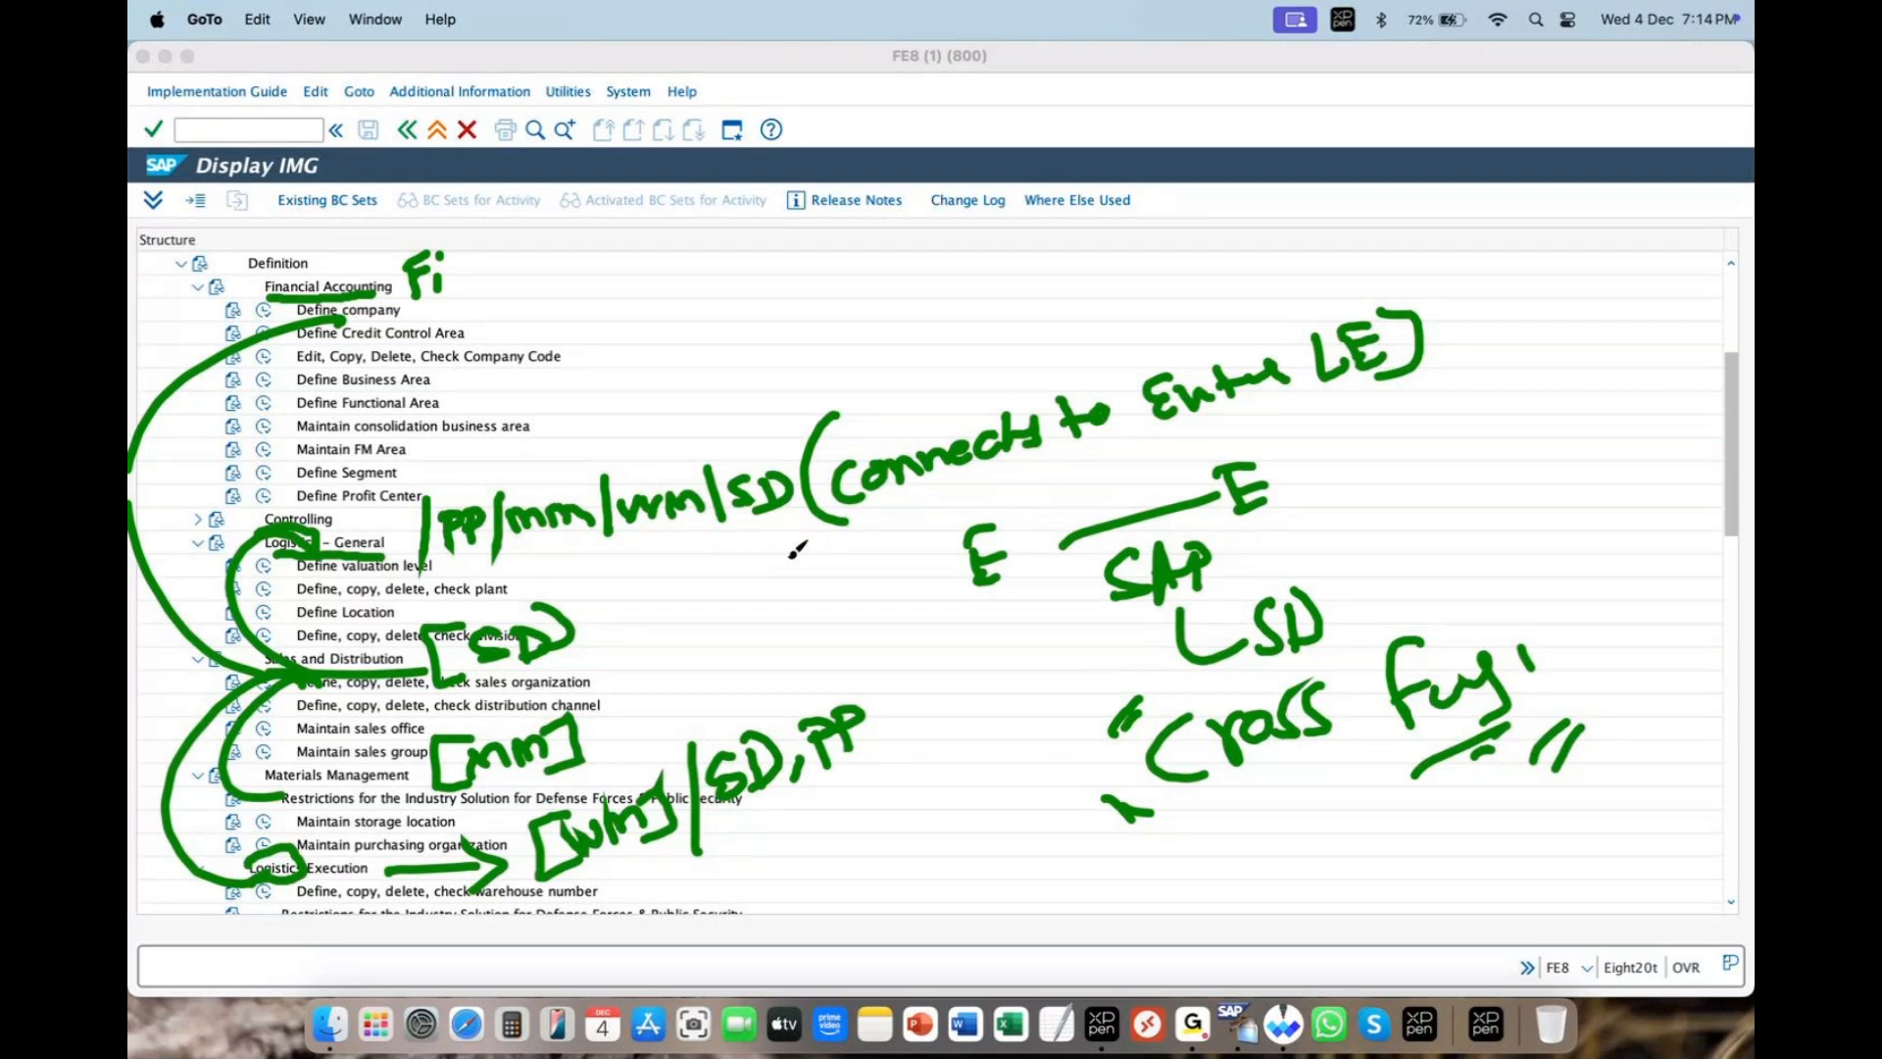
- Write and underline 'OTC', then clear all annotations and leave drawing mode
{"action": "left_click_drag", "start_coordinate": [1272, 831], "coordinate": [1321, 868]}
{"action": "left_click_drag", "start_coordinate": [1286, 794], "coordinate": [1333, 779]}
{"action": "mouse_move", "coordinate": [1362, 794]}
{"action": "left_mouse_down"}
{"action": "mouse_move", "coordinate": [1372, 817]}
{"action": "mouse_move", "coordinate": [1342, 821]}
{"action": "left_mouse_up"}
{"action": "left_click_drag", "start_coordinate": [1266, 906], "coordinate": [1372, 850]}
{"action": "left_click_drag", "start_coordinate": [1318, 894], "coordinate": [1465, 813]}
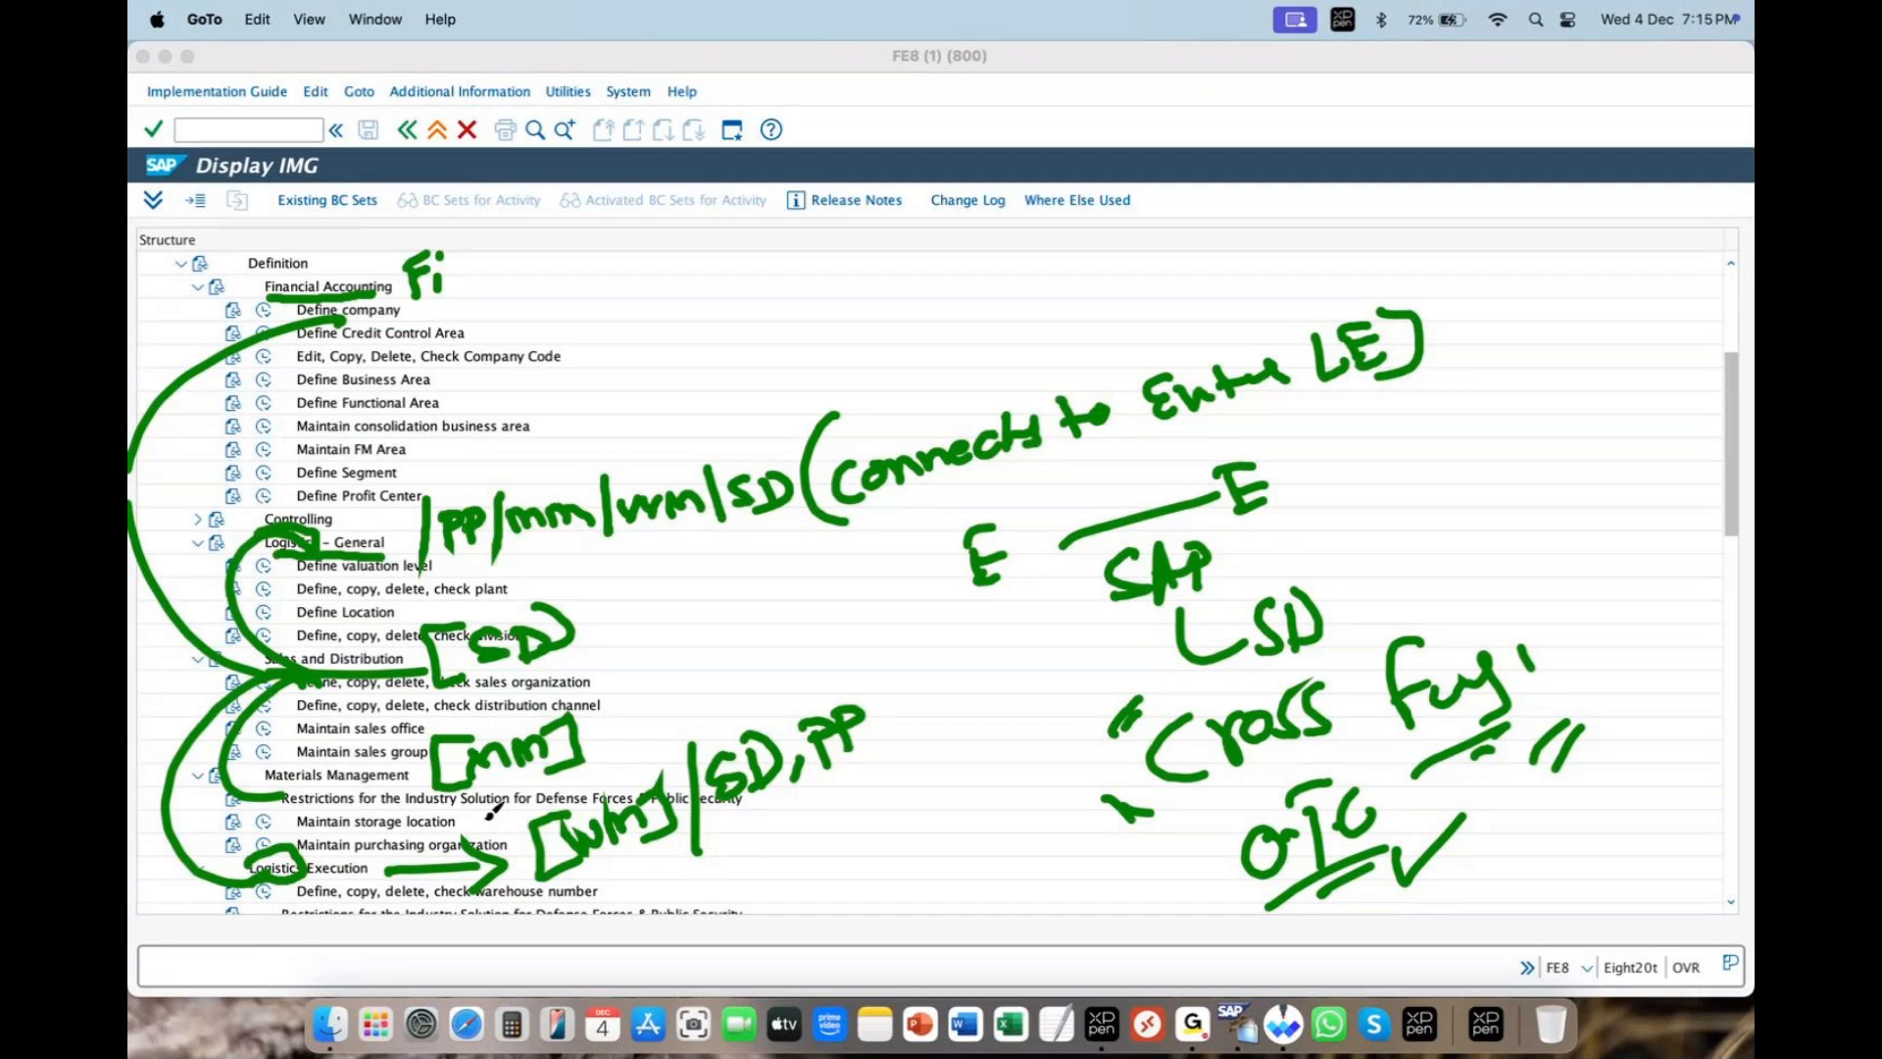
{"action": "left_click", "coordinate": [845, 105]}
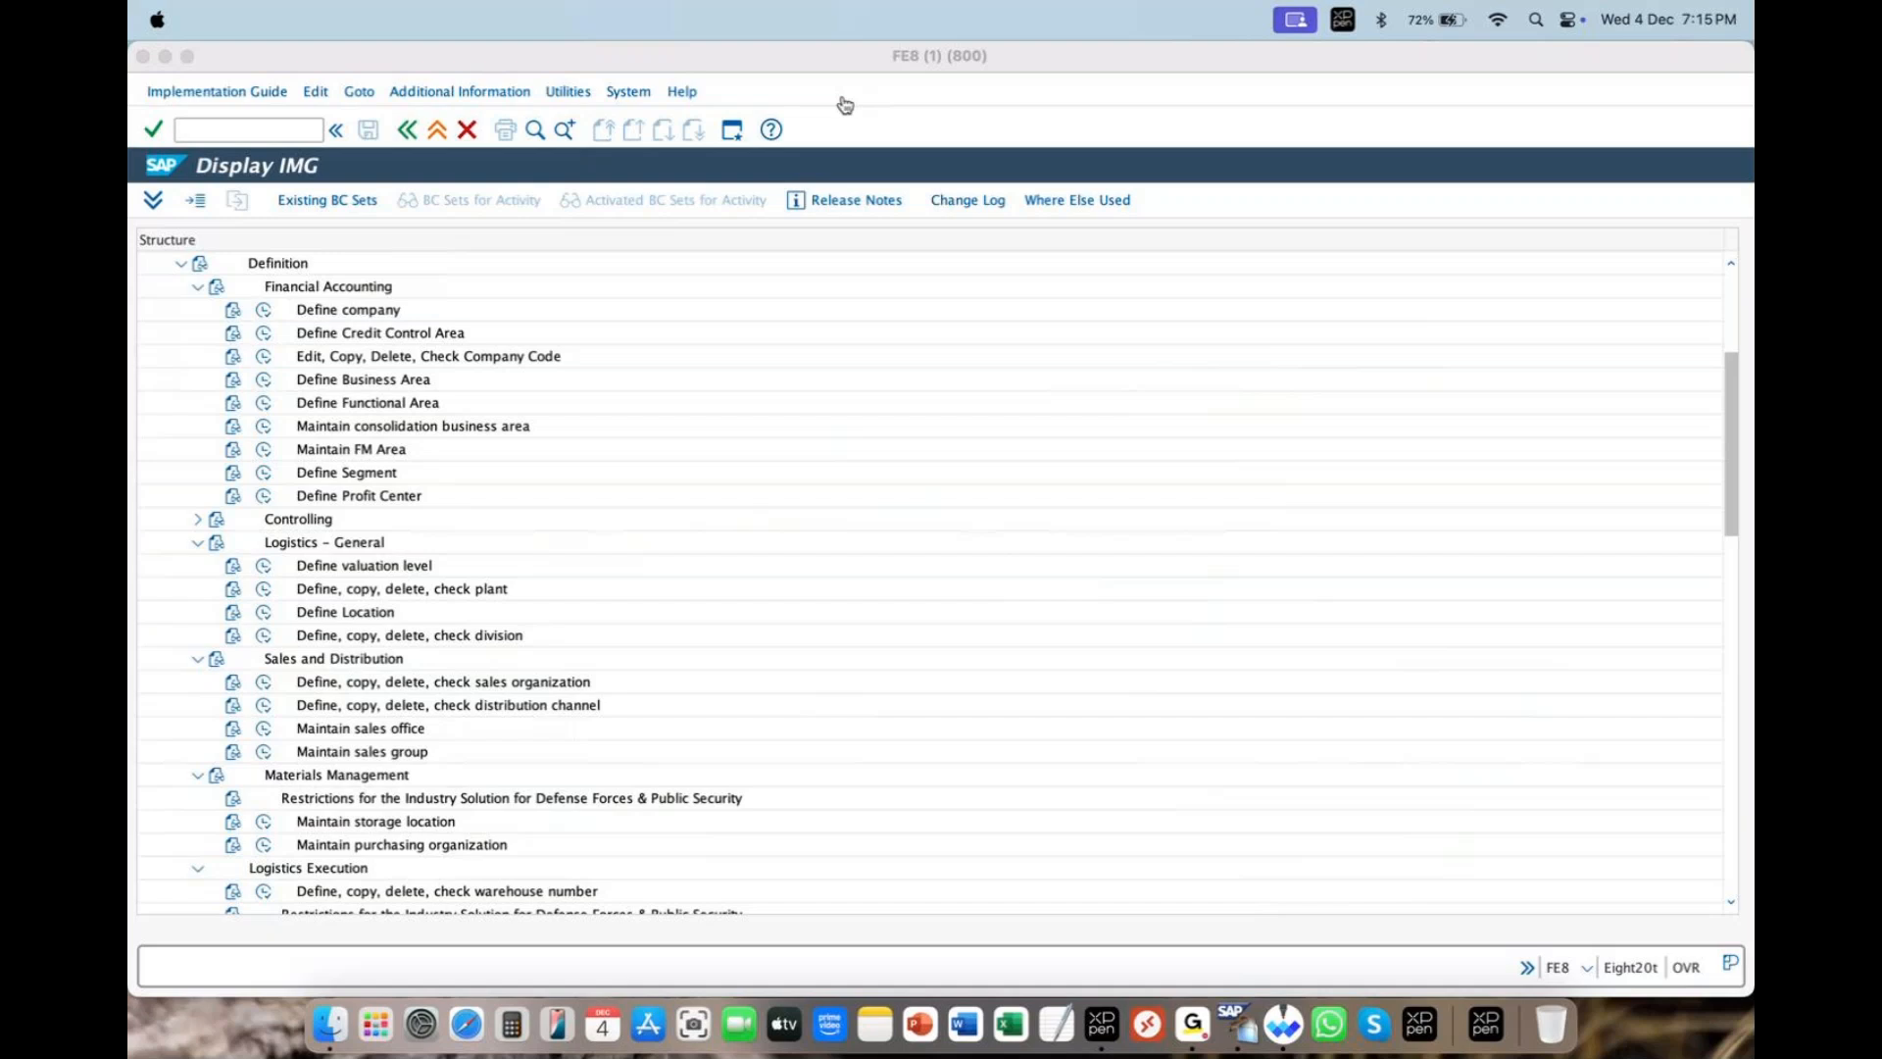
{"action": "left_click", "coordinate": [863, 89]}
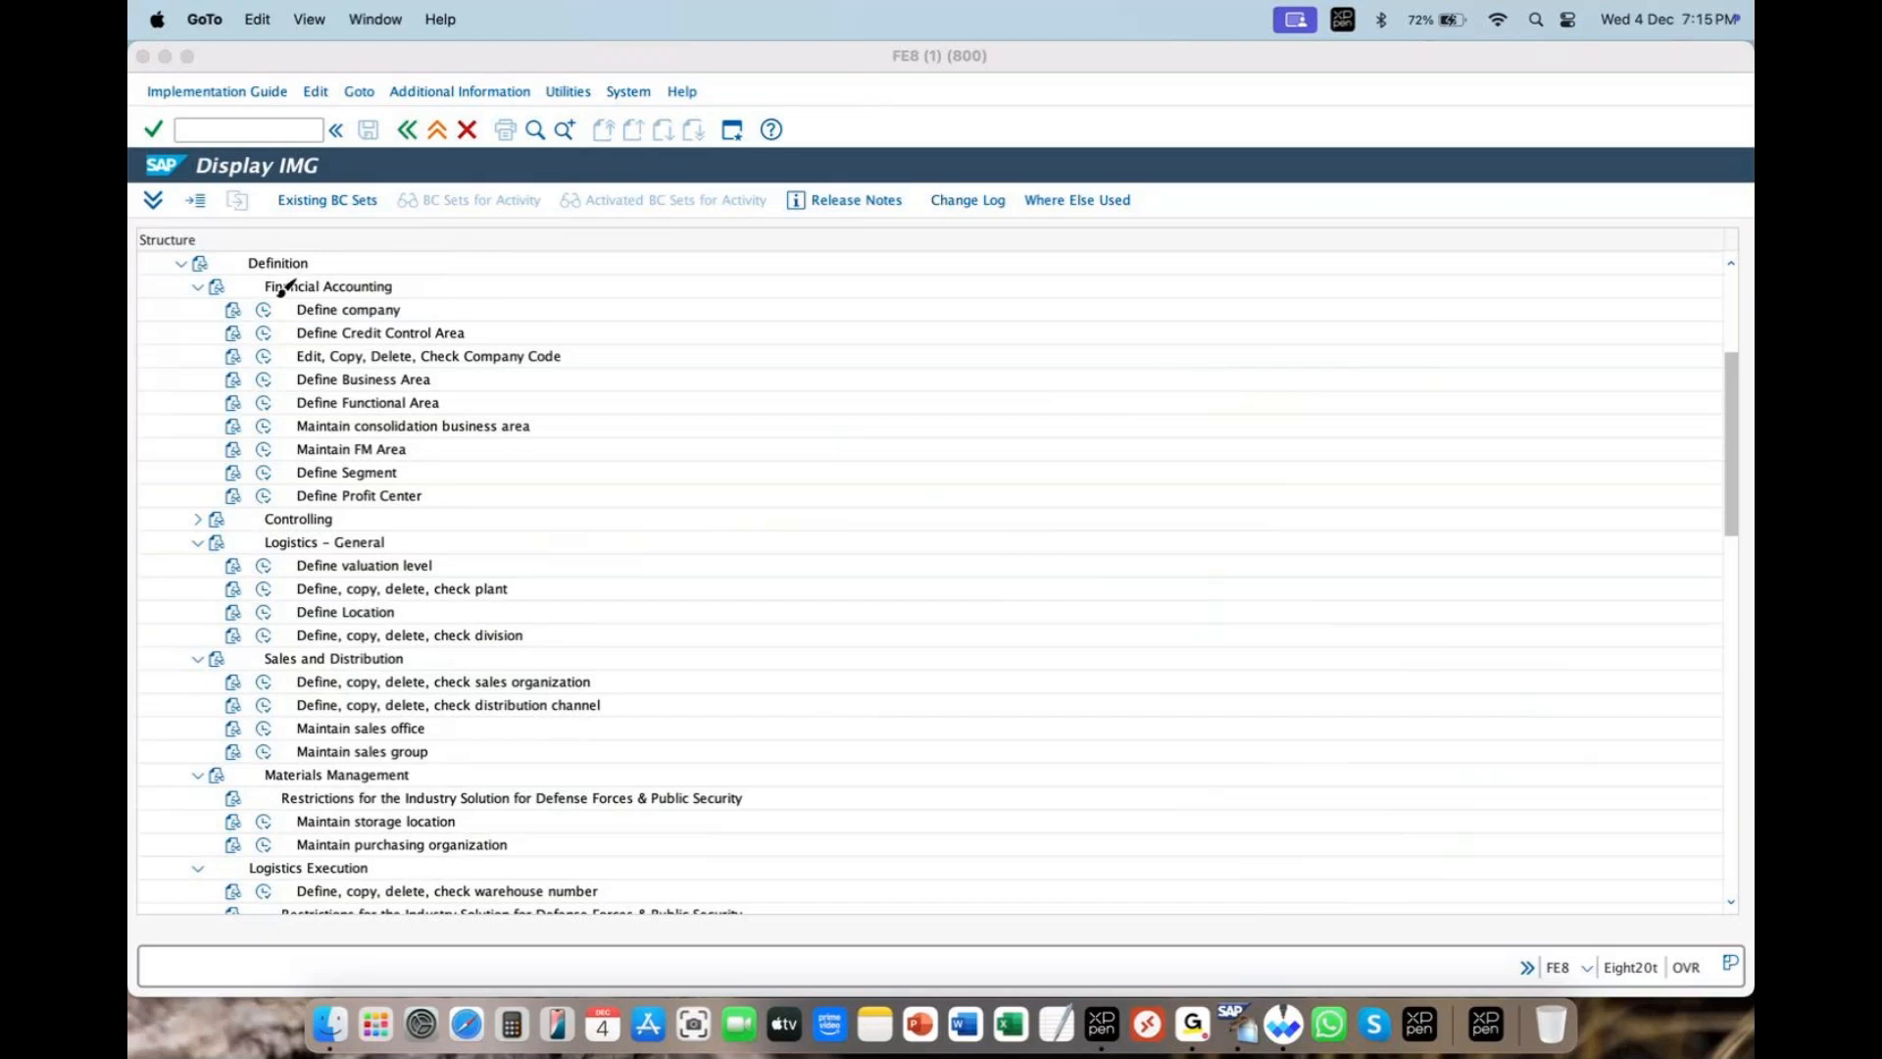
{"action": "left_click", "coordinate": [874, 86]}
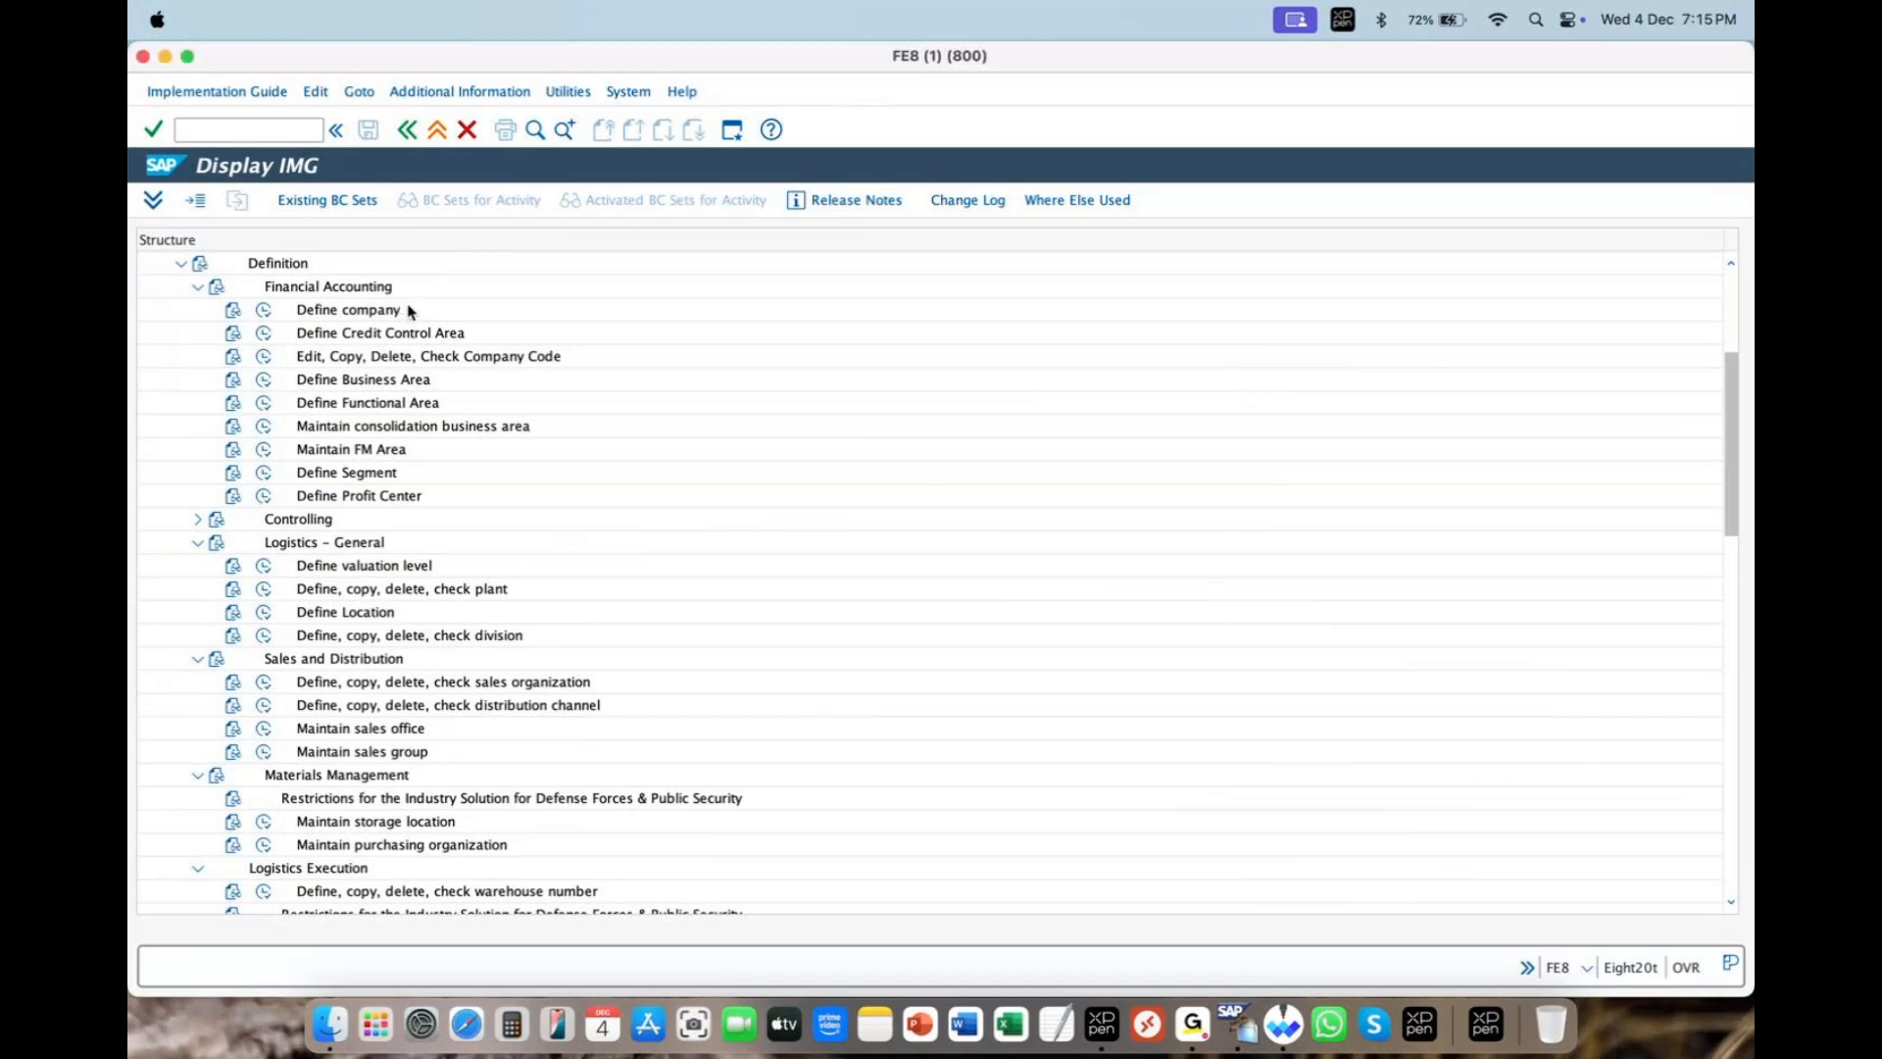
{"action": "scroll", "coordinate": [421, 308], "scroll_direction": "up", "scroll_amount": 3}
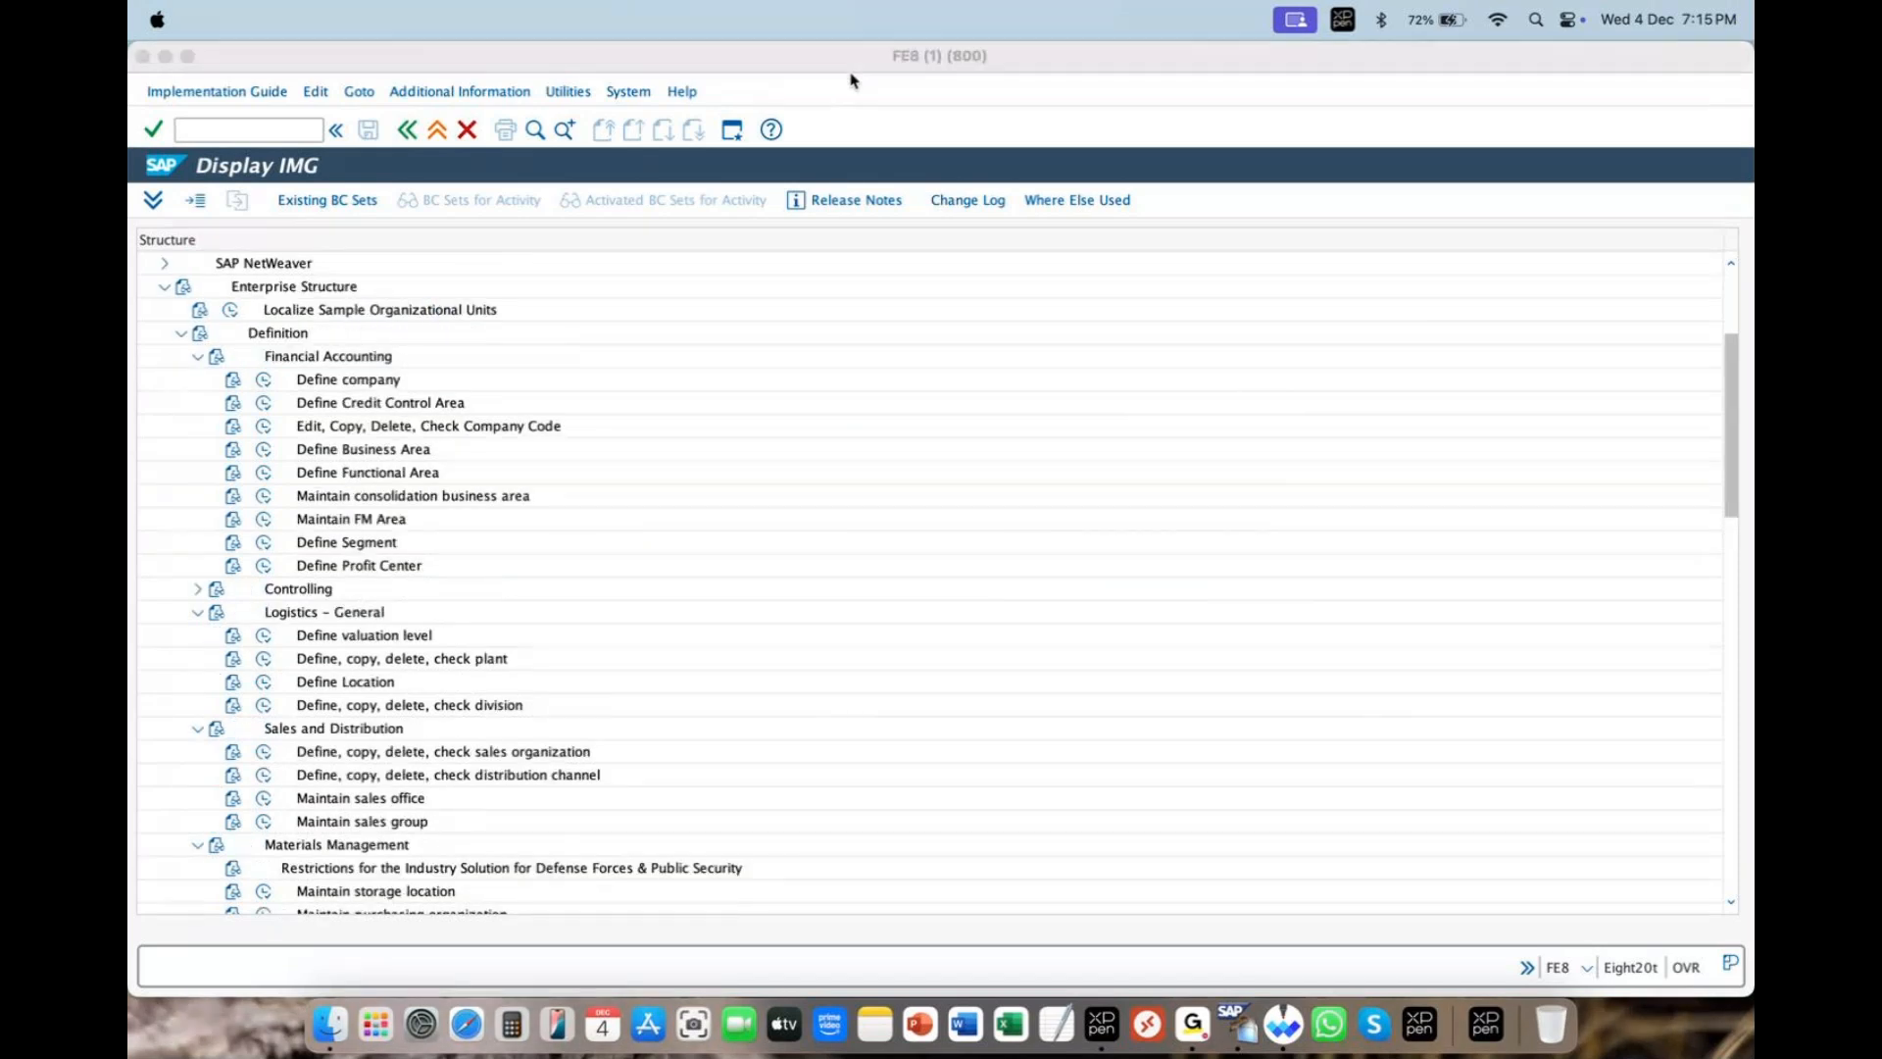
{"action": "left_click_drag", "start_coordinate": [404, 371], "coordinate": [452, 337]}
{"action": "left_click_drag", "start_coordinate": [534, 420], "coordinate": [583, 388]}
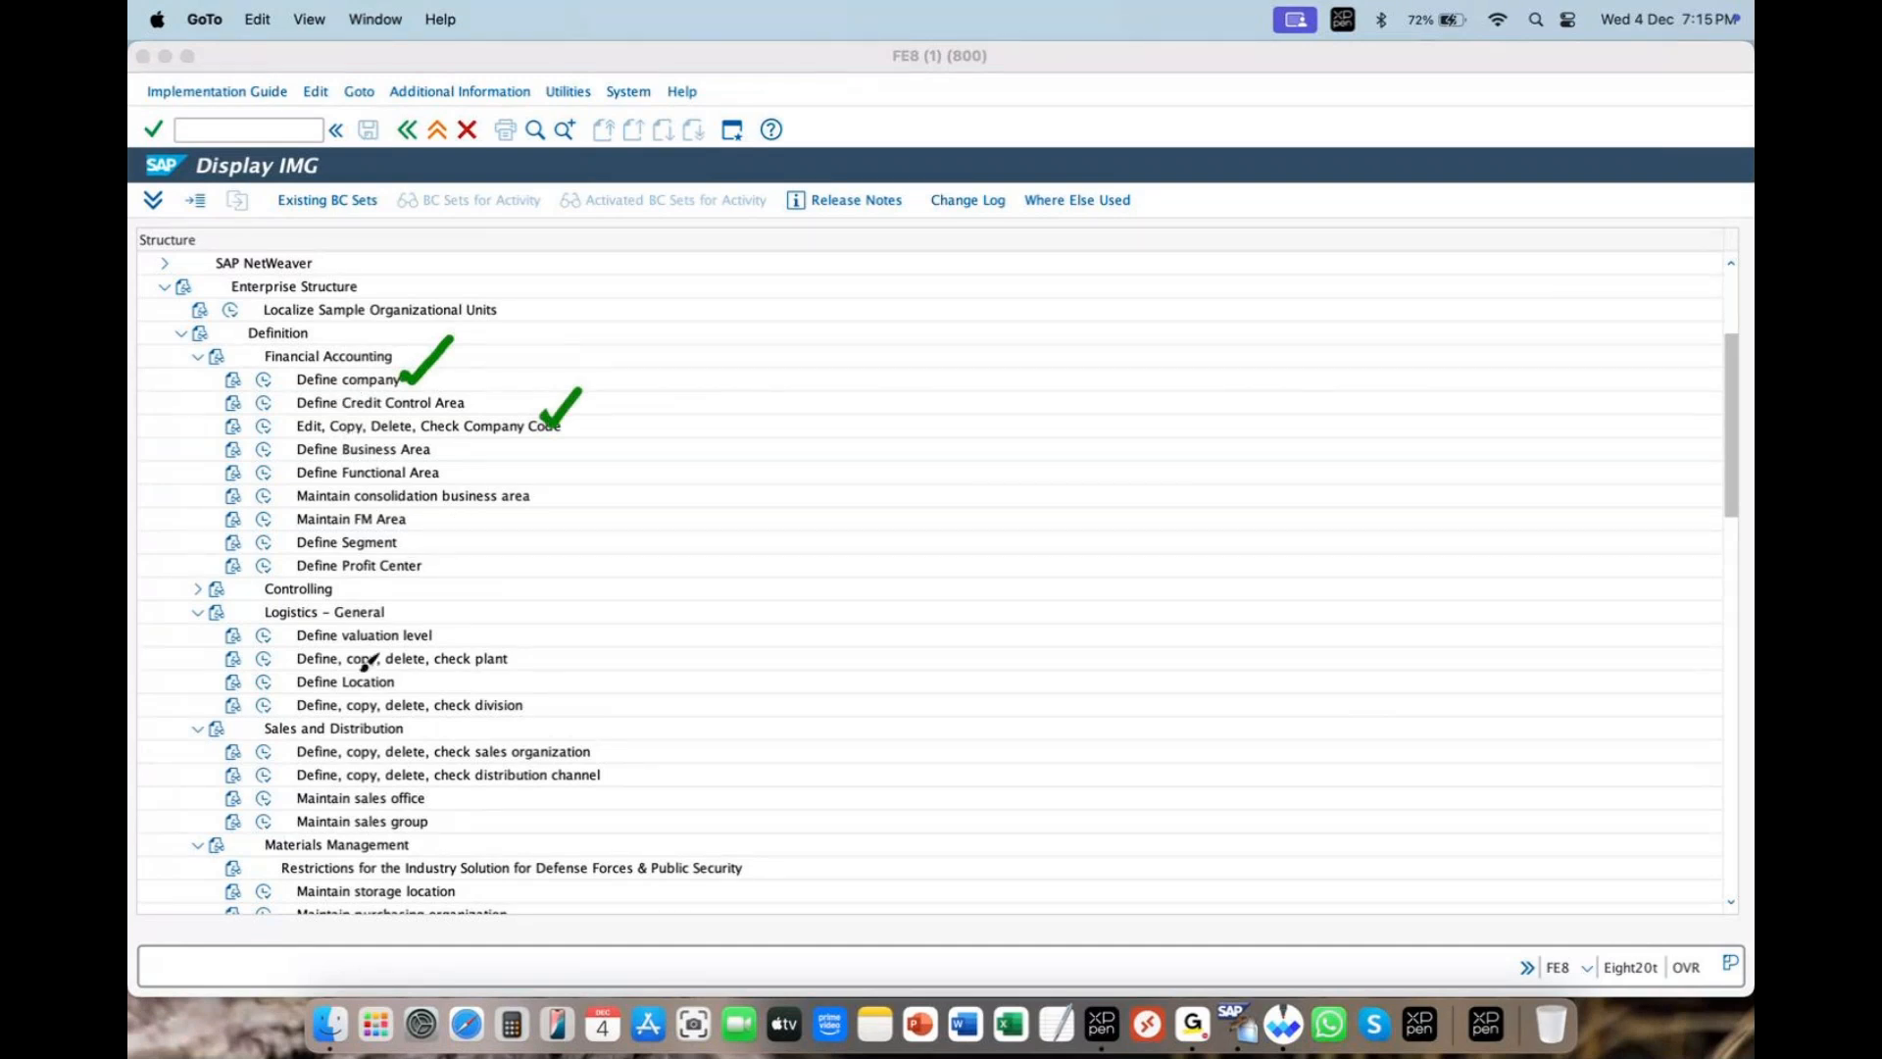
{"action": "left_click_drag", "start_coordinate": [512, 647], "coordinate": [568, 596]}
{"action": "left_click_drag", "start_coordinate": [527, 704], "coordinate": [560, 675]}
{"action": "mouse_move", "coordinate": [598, 741]}
{"action": "left_mouse_down"}
{"action": "mouse_move", "coordinate": [654, 696]}
{"action": "mouse_move", "coordinate": [656, 726]}
{"action": "left_mouse_up"}
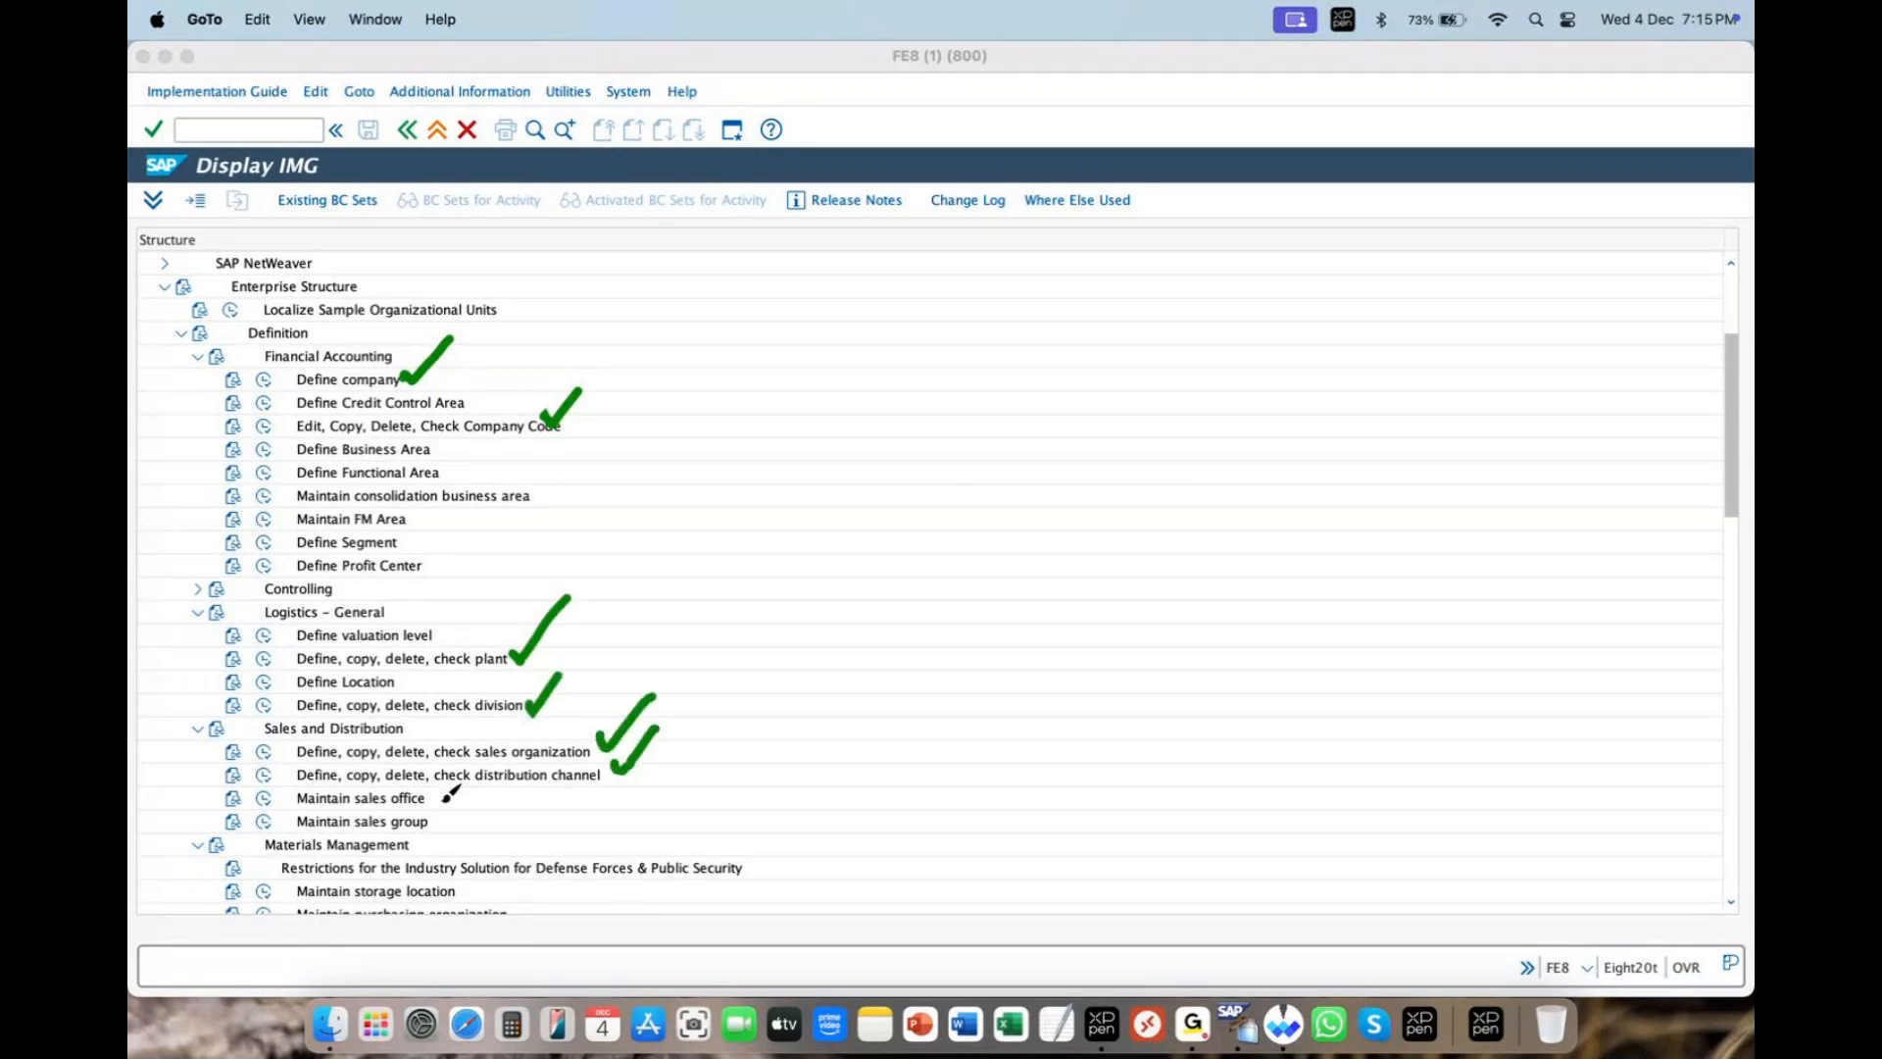
{"action": "left_click_drag", "start_coordinate": [443, 797], "coordinate": [473, 773]}
{"action": "left_click_drag", "start_coordinate": [433, 822], "coordinate": [466, 797]}
{"action": "left_click_drag", "start_coordinate": [470, 866], "coordinate": [509, 839]}
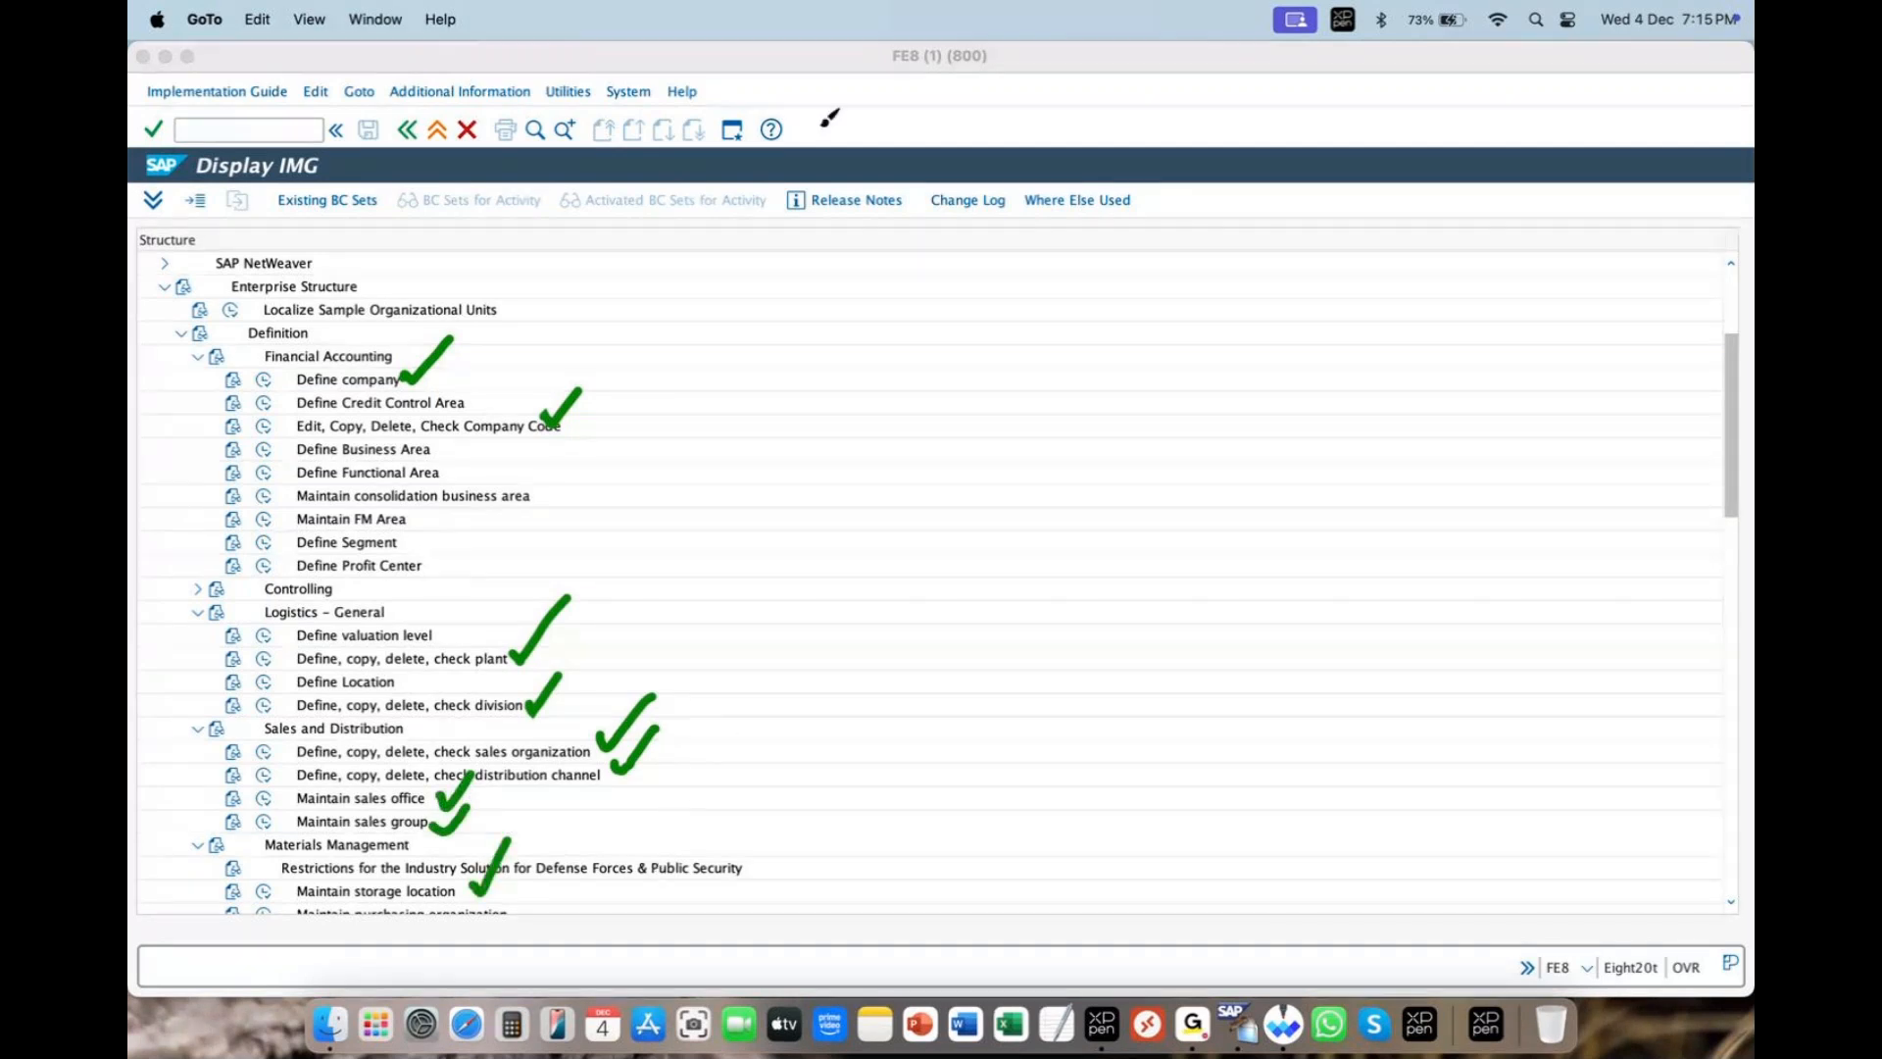
{"action": "left_click", "coordinate": [856, 79]}
{"action": "mouse_move", "coordinate": [1730, 417]}
{"action": "left_mouse_down"}
{"action": "mouse_move", "coordinate": [1726, 452]}
{"action": "mouse_move", "coordinate": [1697, 425]}
{"action": "left_mouse_up"}
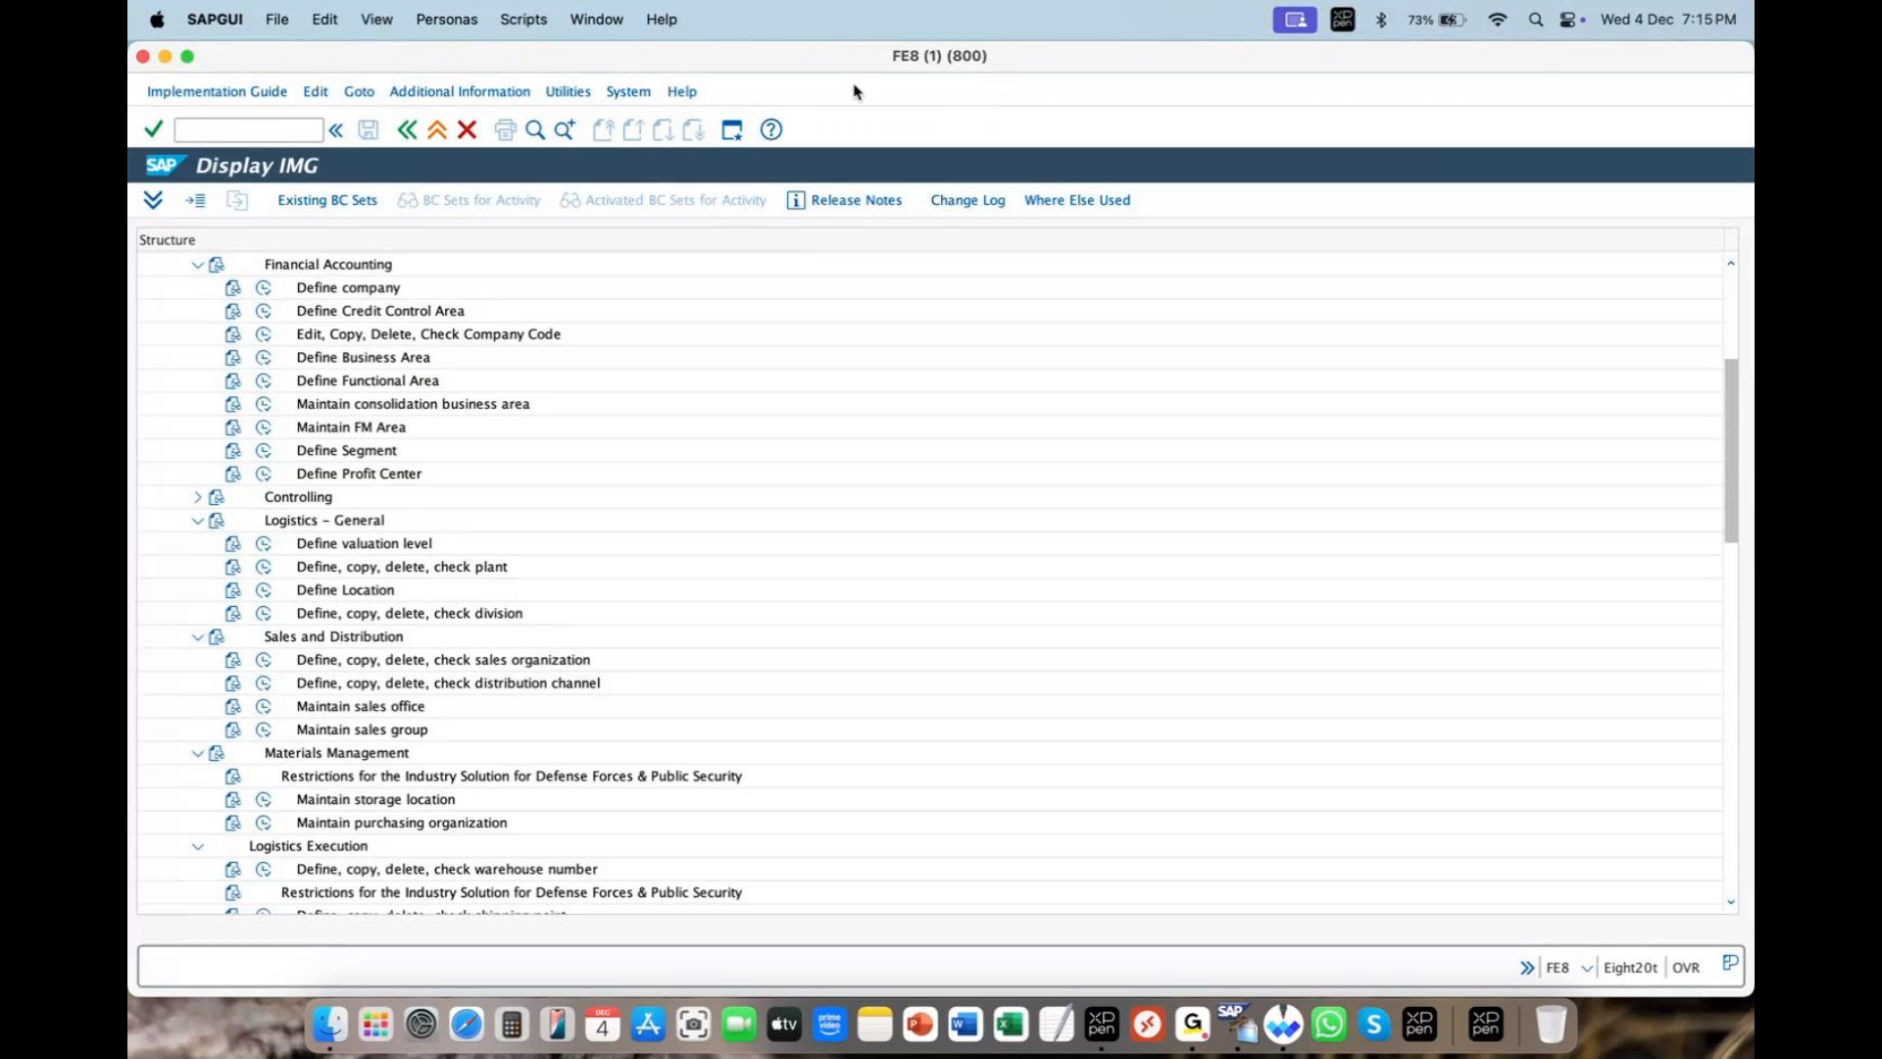
{"action": "left_click_drag", "start_coordinate": [602, 846], "coordinate": [630, 828]}
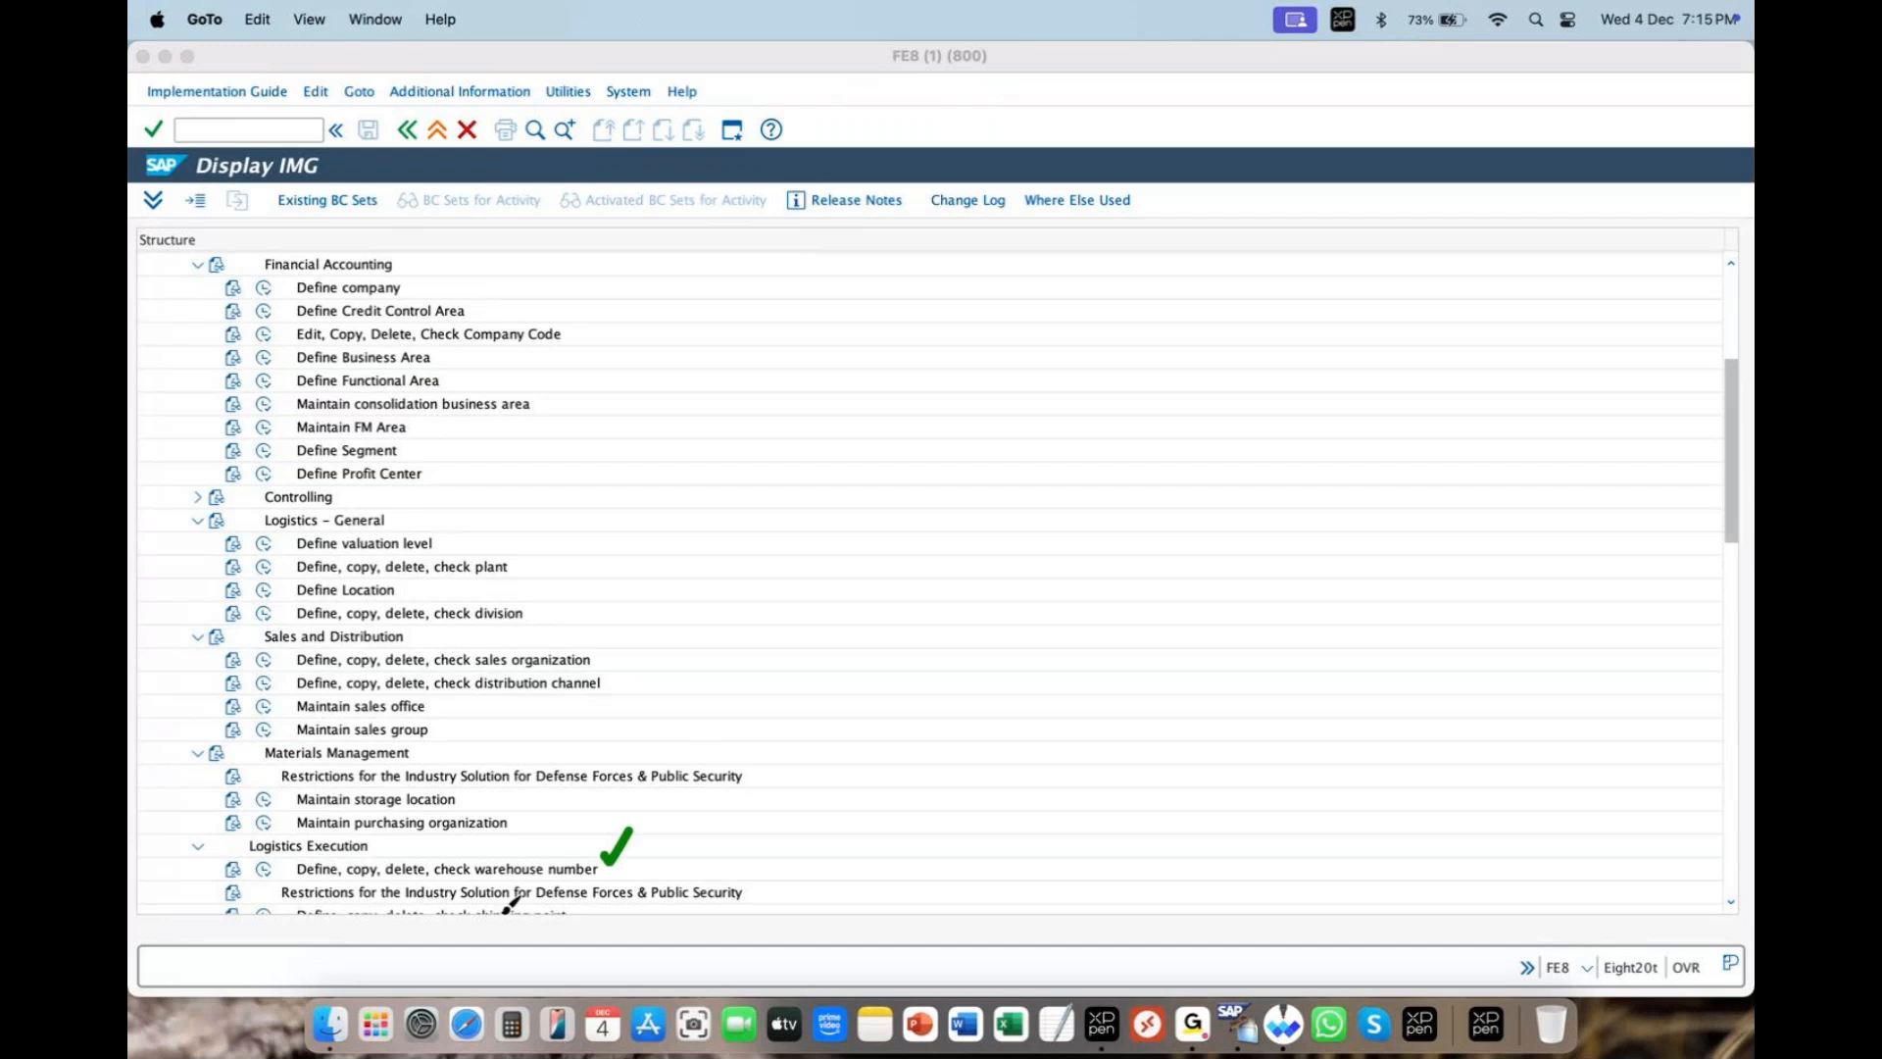
{"action": "left_click_drag", "start_coordinate": [294, 903], "coordinate": [315, 895]}
{"action": "left_click", "coordinate": [1731, 902]}
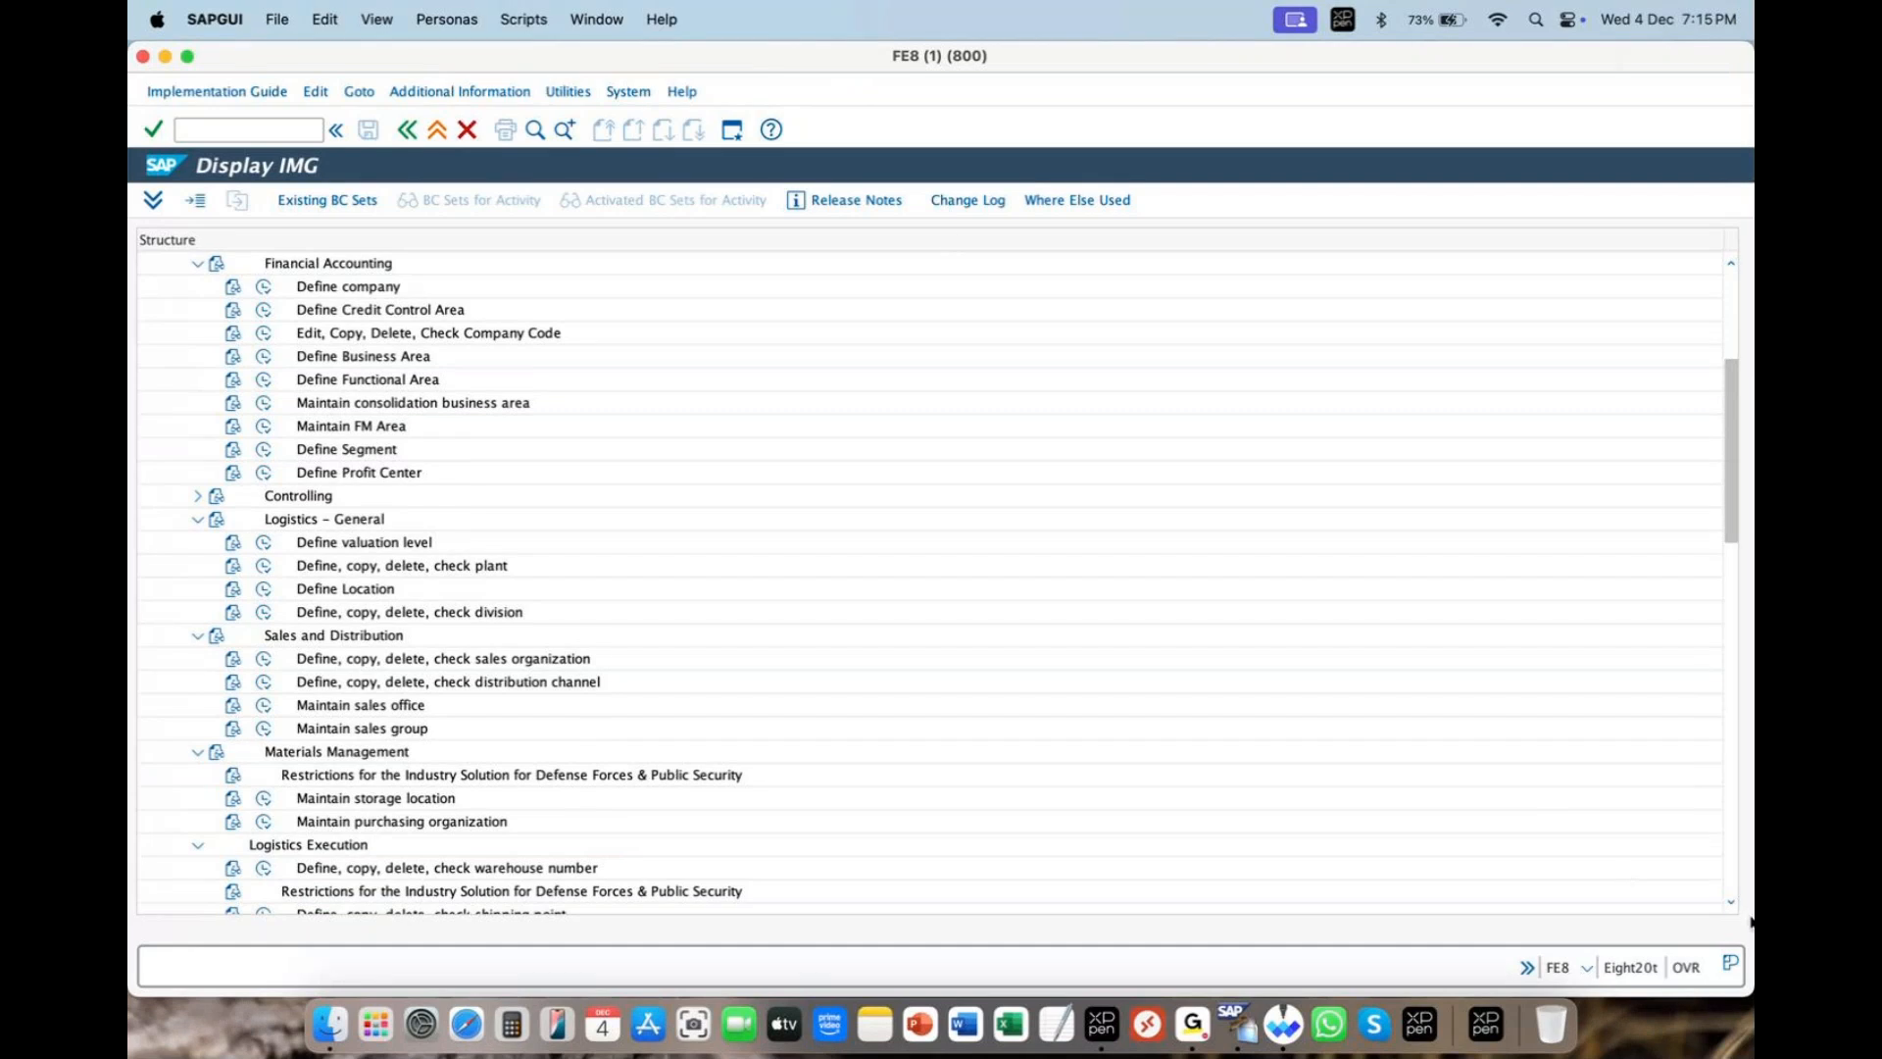
{"action": "left_click", "coordinate": [1731, 903]}
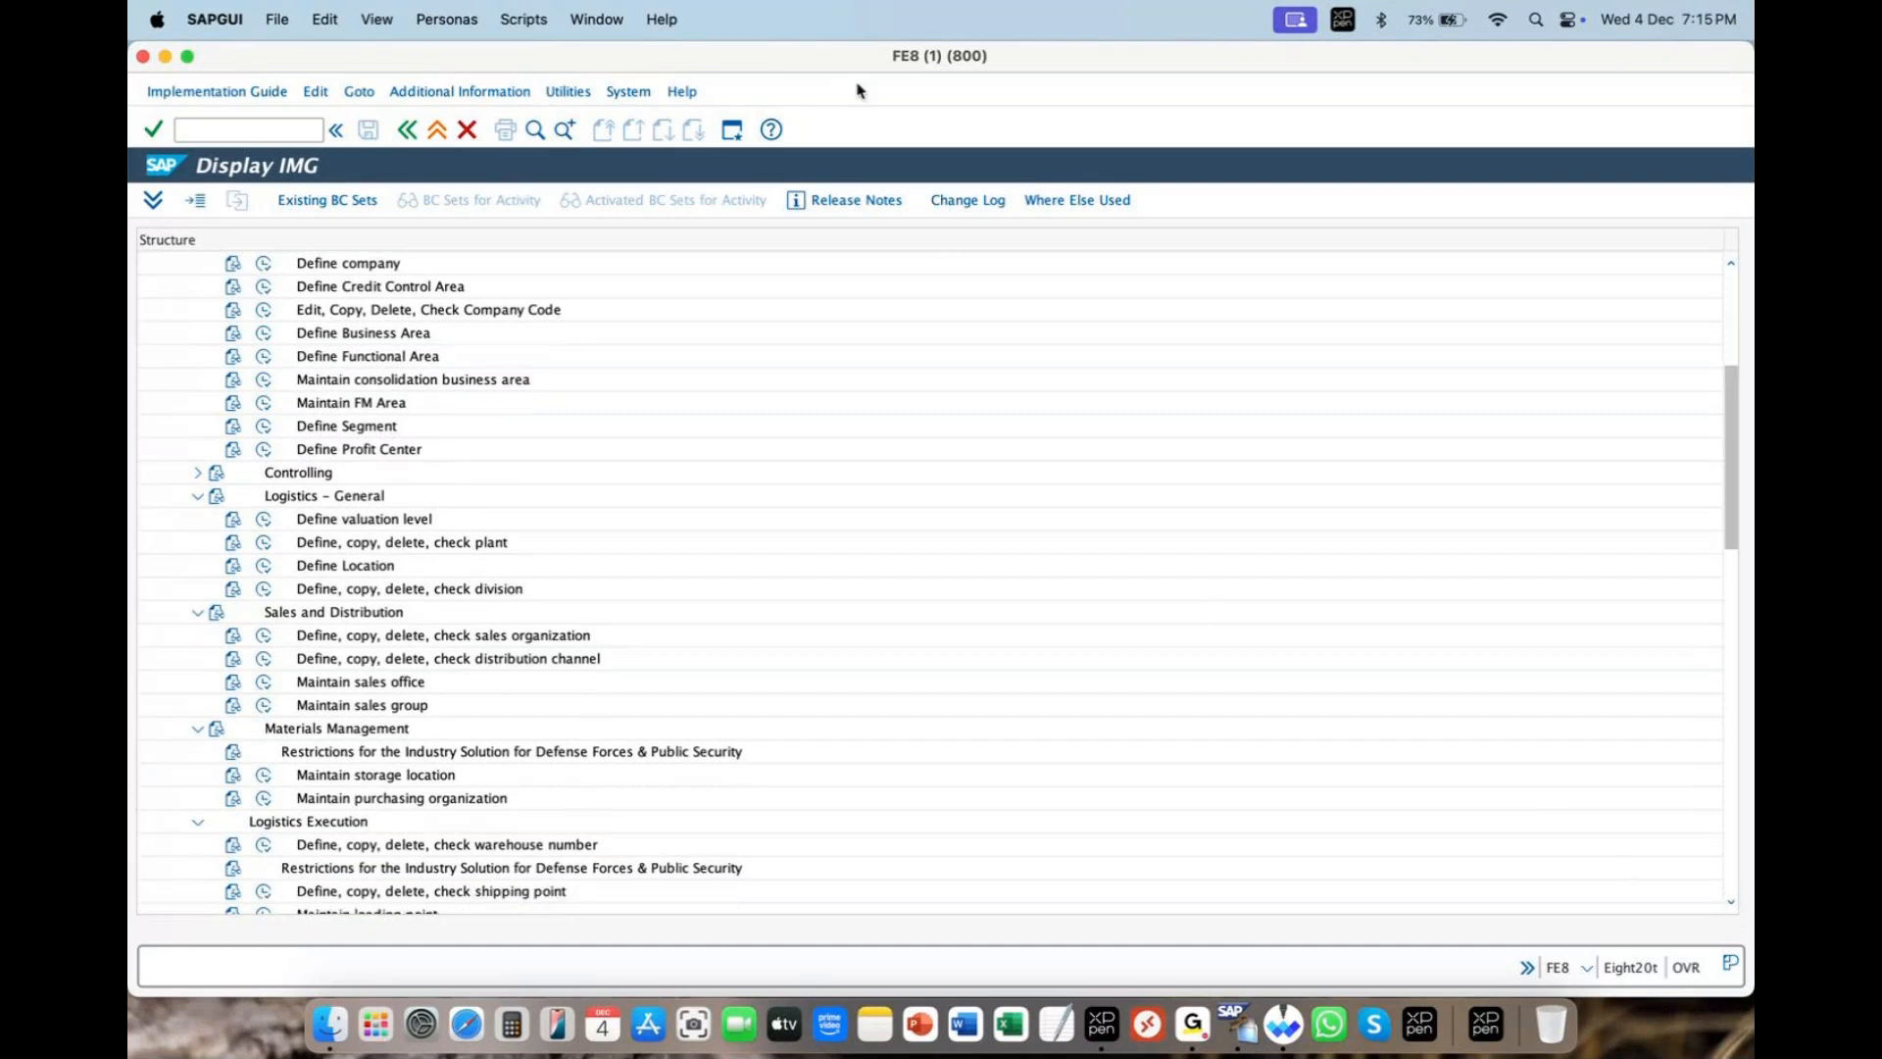
{"action": "left_click_drag", "start_coordinate": [351, 831], "coordinate": [400, 800]}
{"action": "left_click_drag", "start_coordinate": [421, 887], "coordinate": [453, 859]}
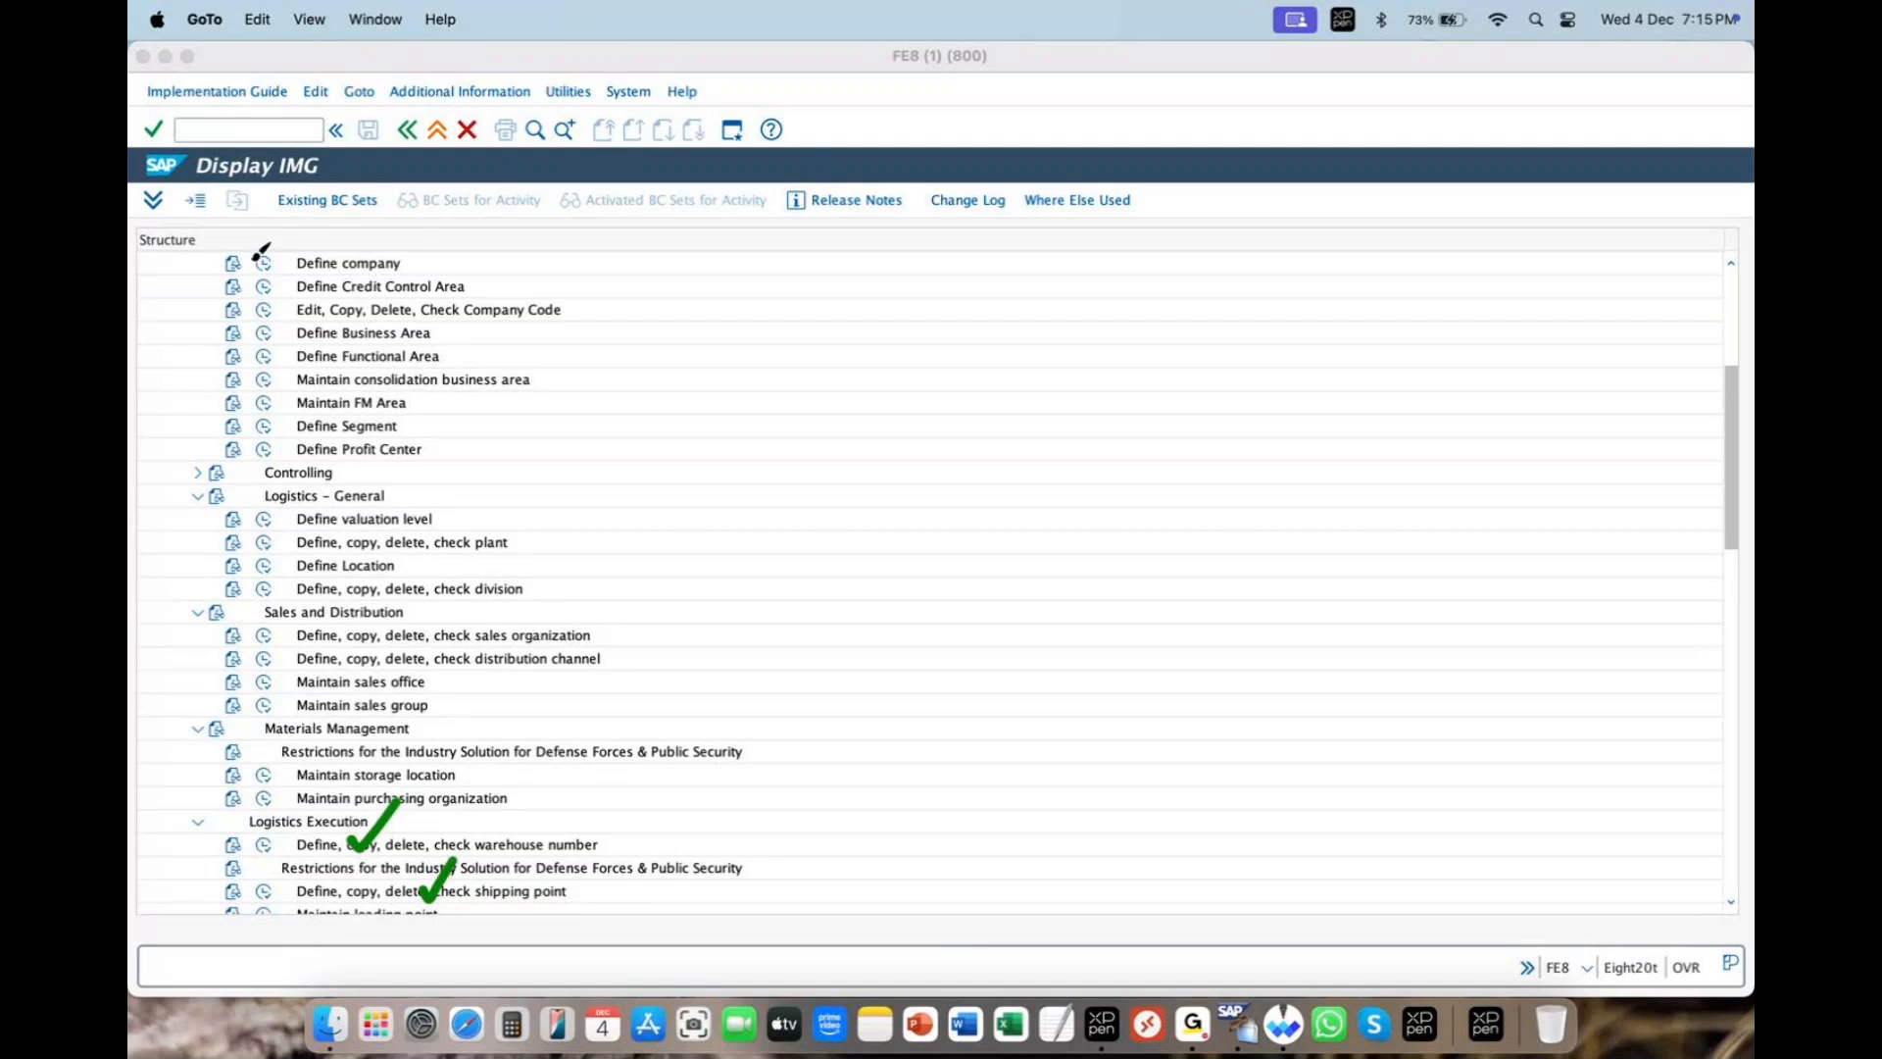
{"action": "left_click_drag", "start_coordinate": [253, 259], "coordinate": [292, 231]}
{"action": "left_click_drag", "start_coordinate": [260, 310], "coordinate": [282, 301]}
{"action": "left_click_drag", "start_coordinate": [267, 536], "coordinate": [312, 506]}
{"action": "left_click_drag", "start_coordinate": [260, 590], "coordinate": [311, 551]}
{"action": "mouse_move", "coordinate": [261, 636]}
{"action": "left_mouse_down"}
{"action": "mouse_move", "coordinate": [295, 590]}
{"action": "mouse_move", "coordinate": [299, 635]}
{"action": "left_mouse_up"}
{"action": "mouse_move", "coordinate": [263, 696]}
{"action": "left_mouse_down"}
{"action": "mouse_move", "coordinate": [297, 662]}
{"action": "mouse_move", "coordinate": [310, 675]}
{"action": "left_mouse_up"}
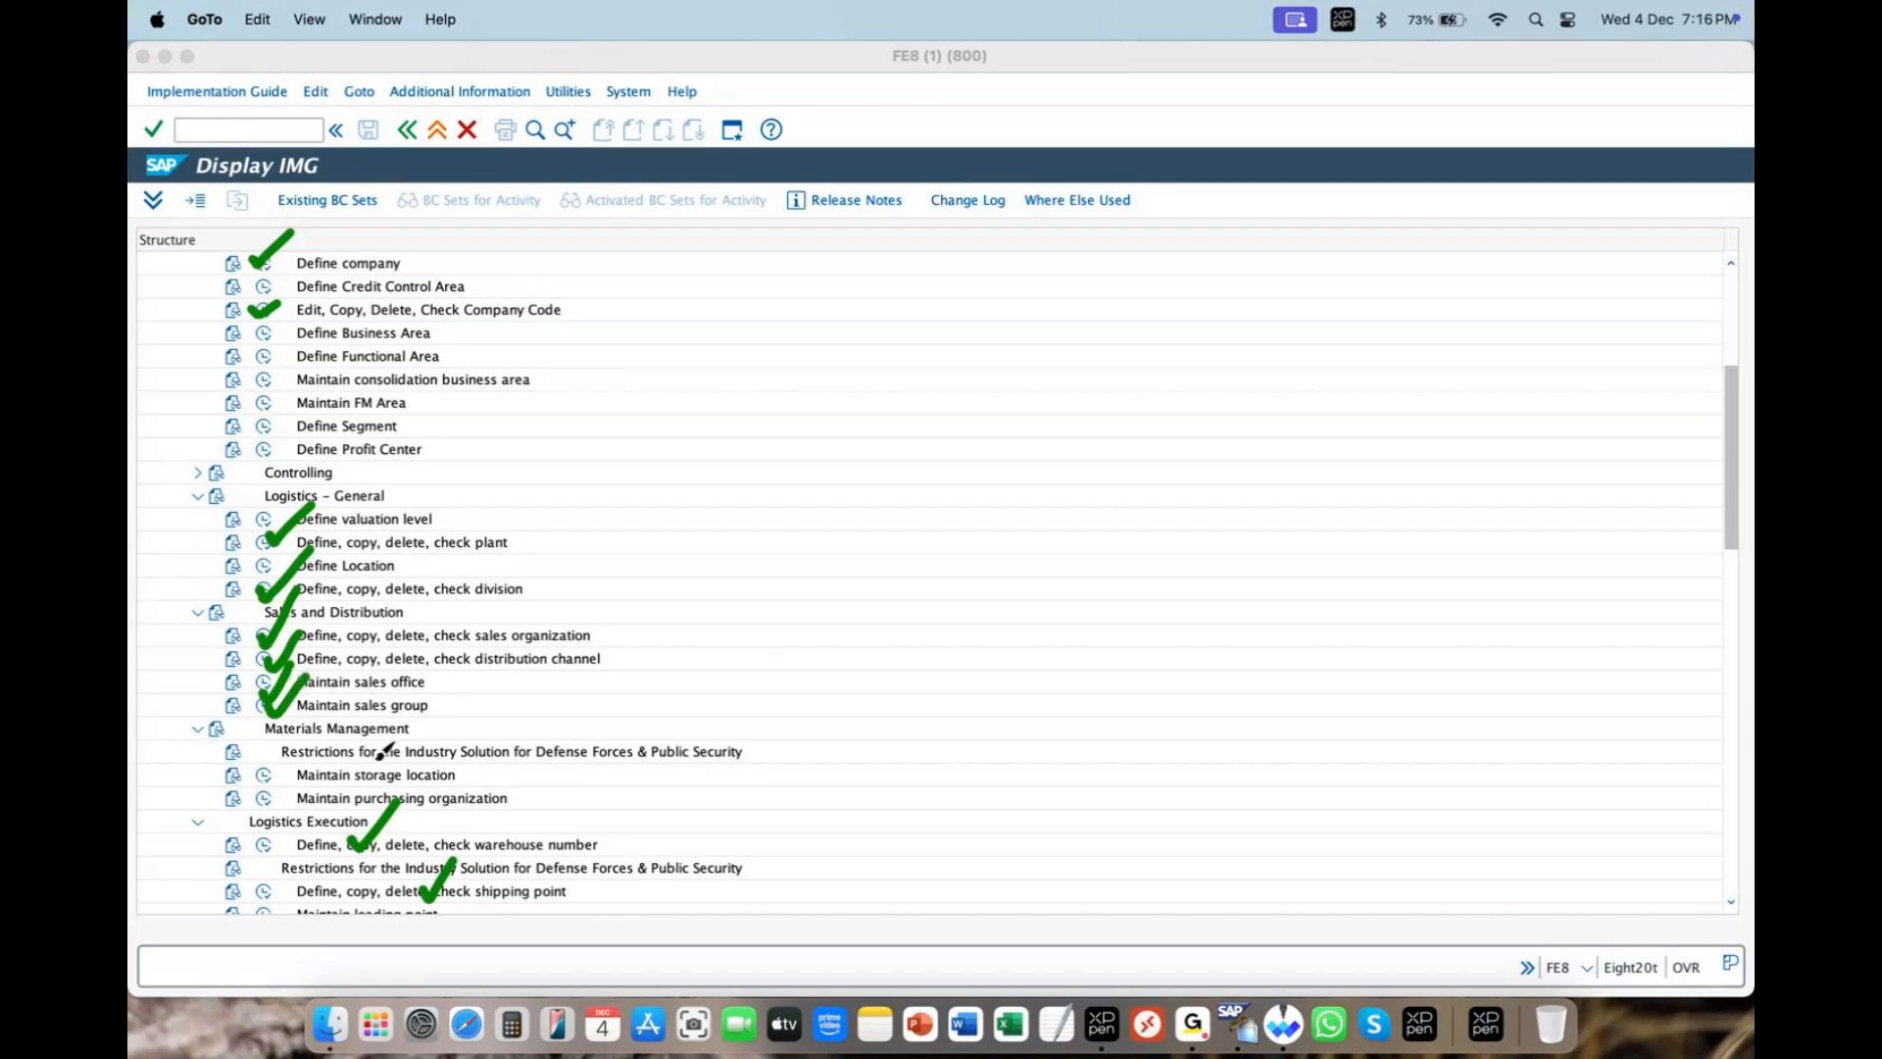
{"action": "left_click_drag", "start_coordinate": [275, 771], "coordinate": [306, 737]}
{"action": "left_click", "coordinate": [1480, 86]}
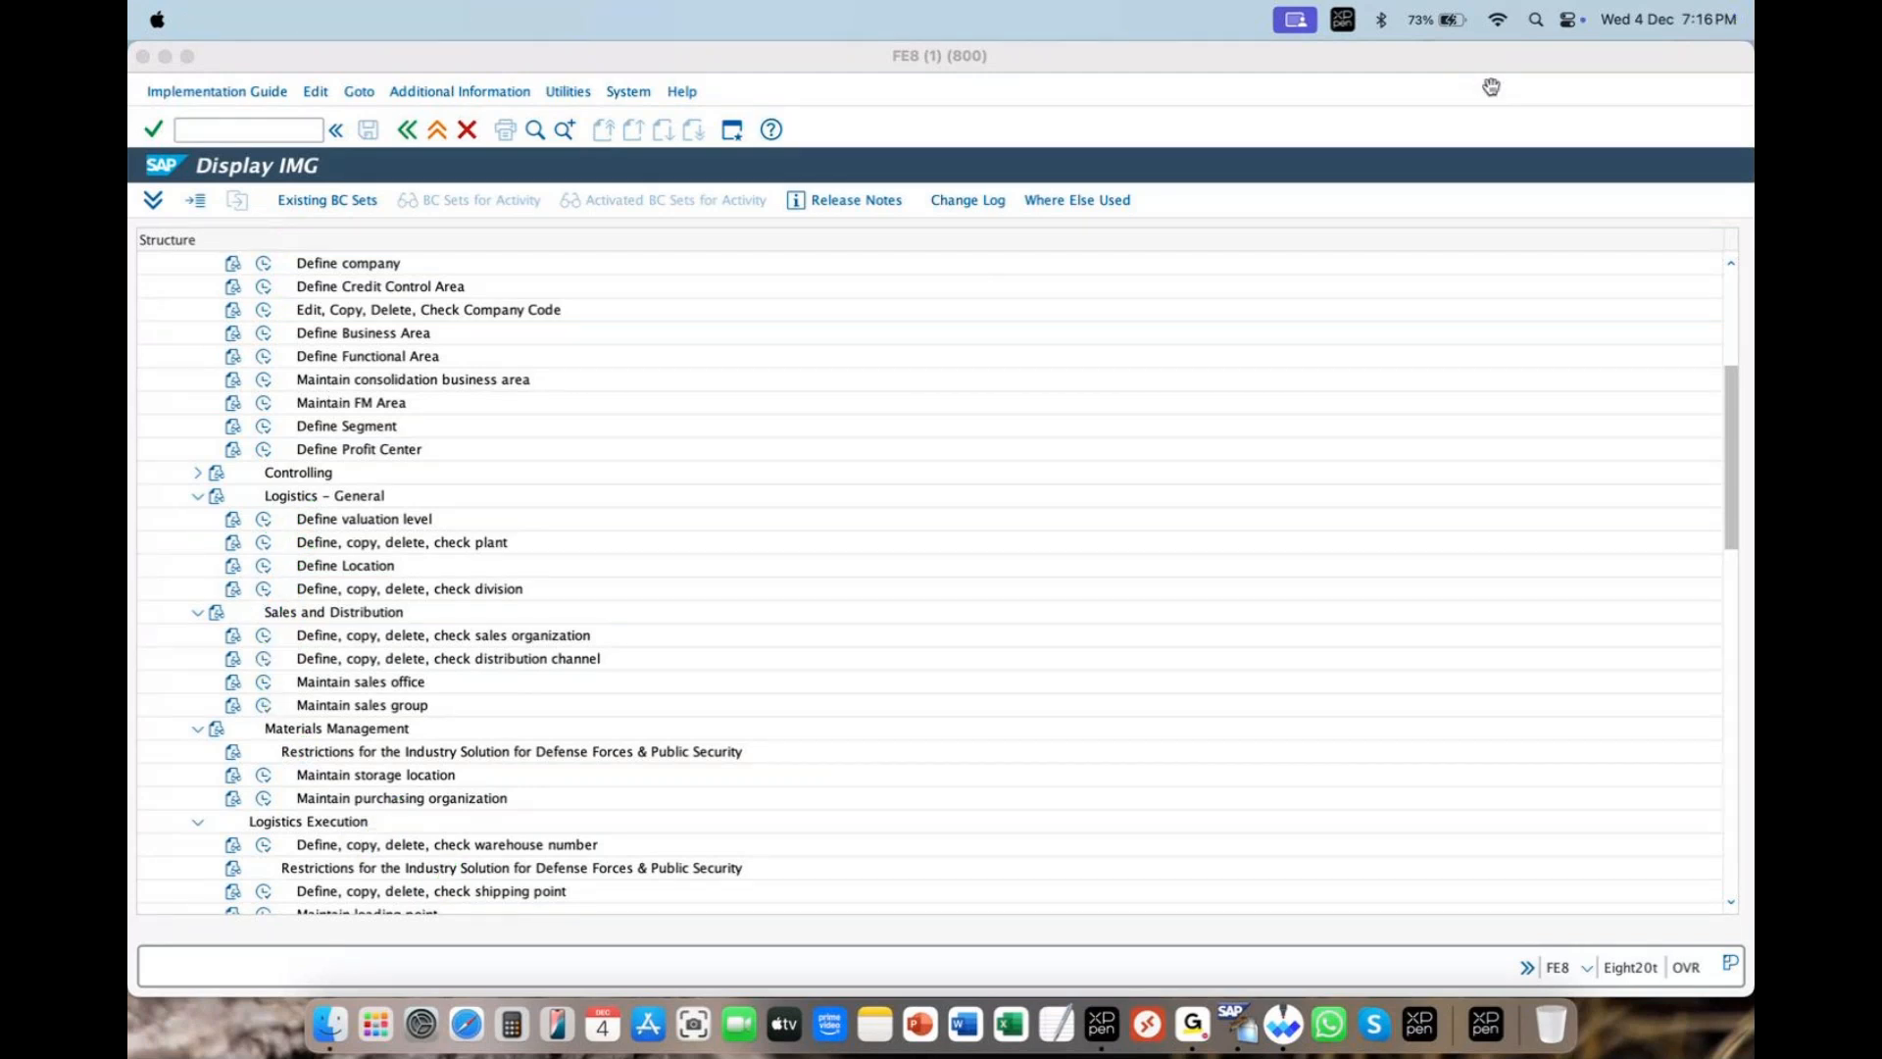
{"action": "left_click", "coordinate": [1459, 65]}
{"action": "left_click", "coordinate": [1732, 269]}
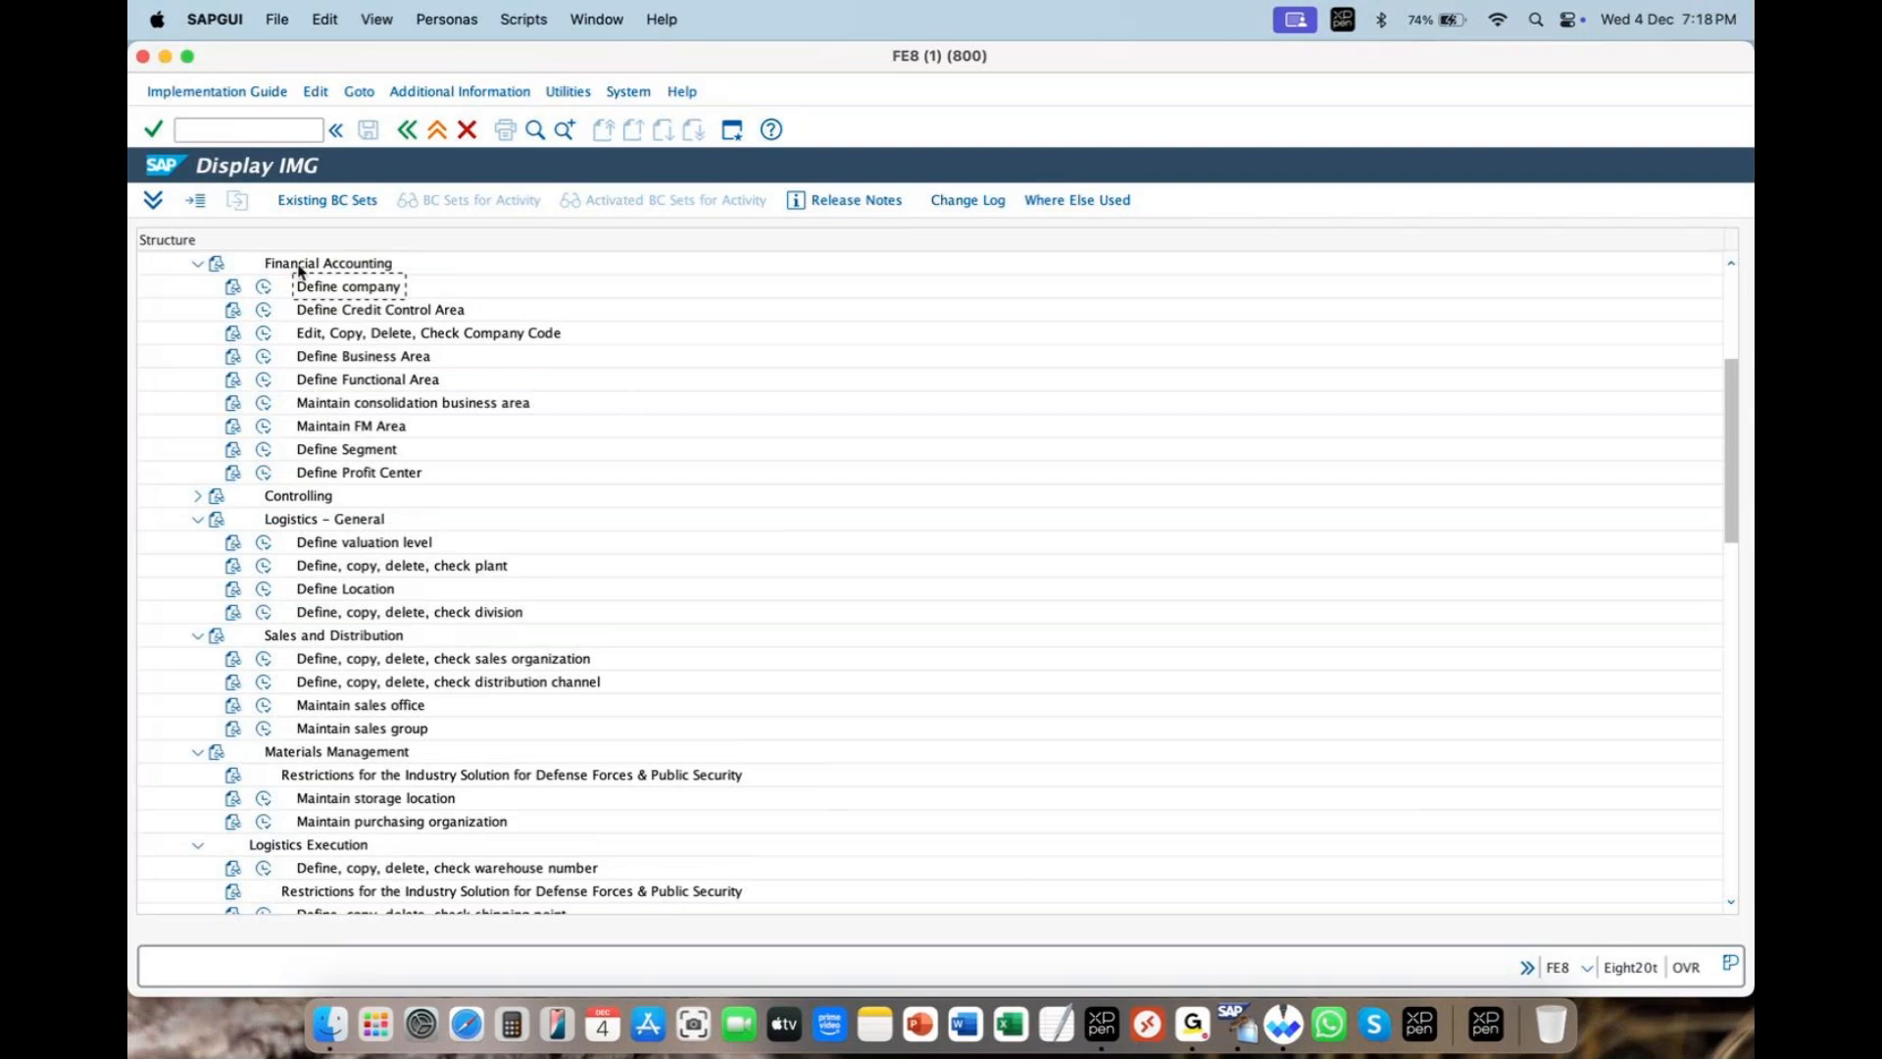
- Run the Define company activity under Enterprise Structure > Definition > Financial Accounting
{"action": "scroll", "coordinate": [308, 326], "scroll_direction": "down", "scroll_amount": 1}
{"action": "scroll", "coordinate": [308, 327], "scroll_direction": "up", "scroll_amount": 5}
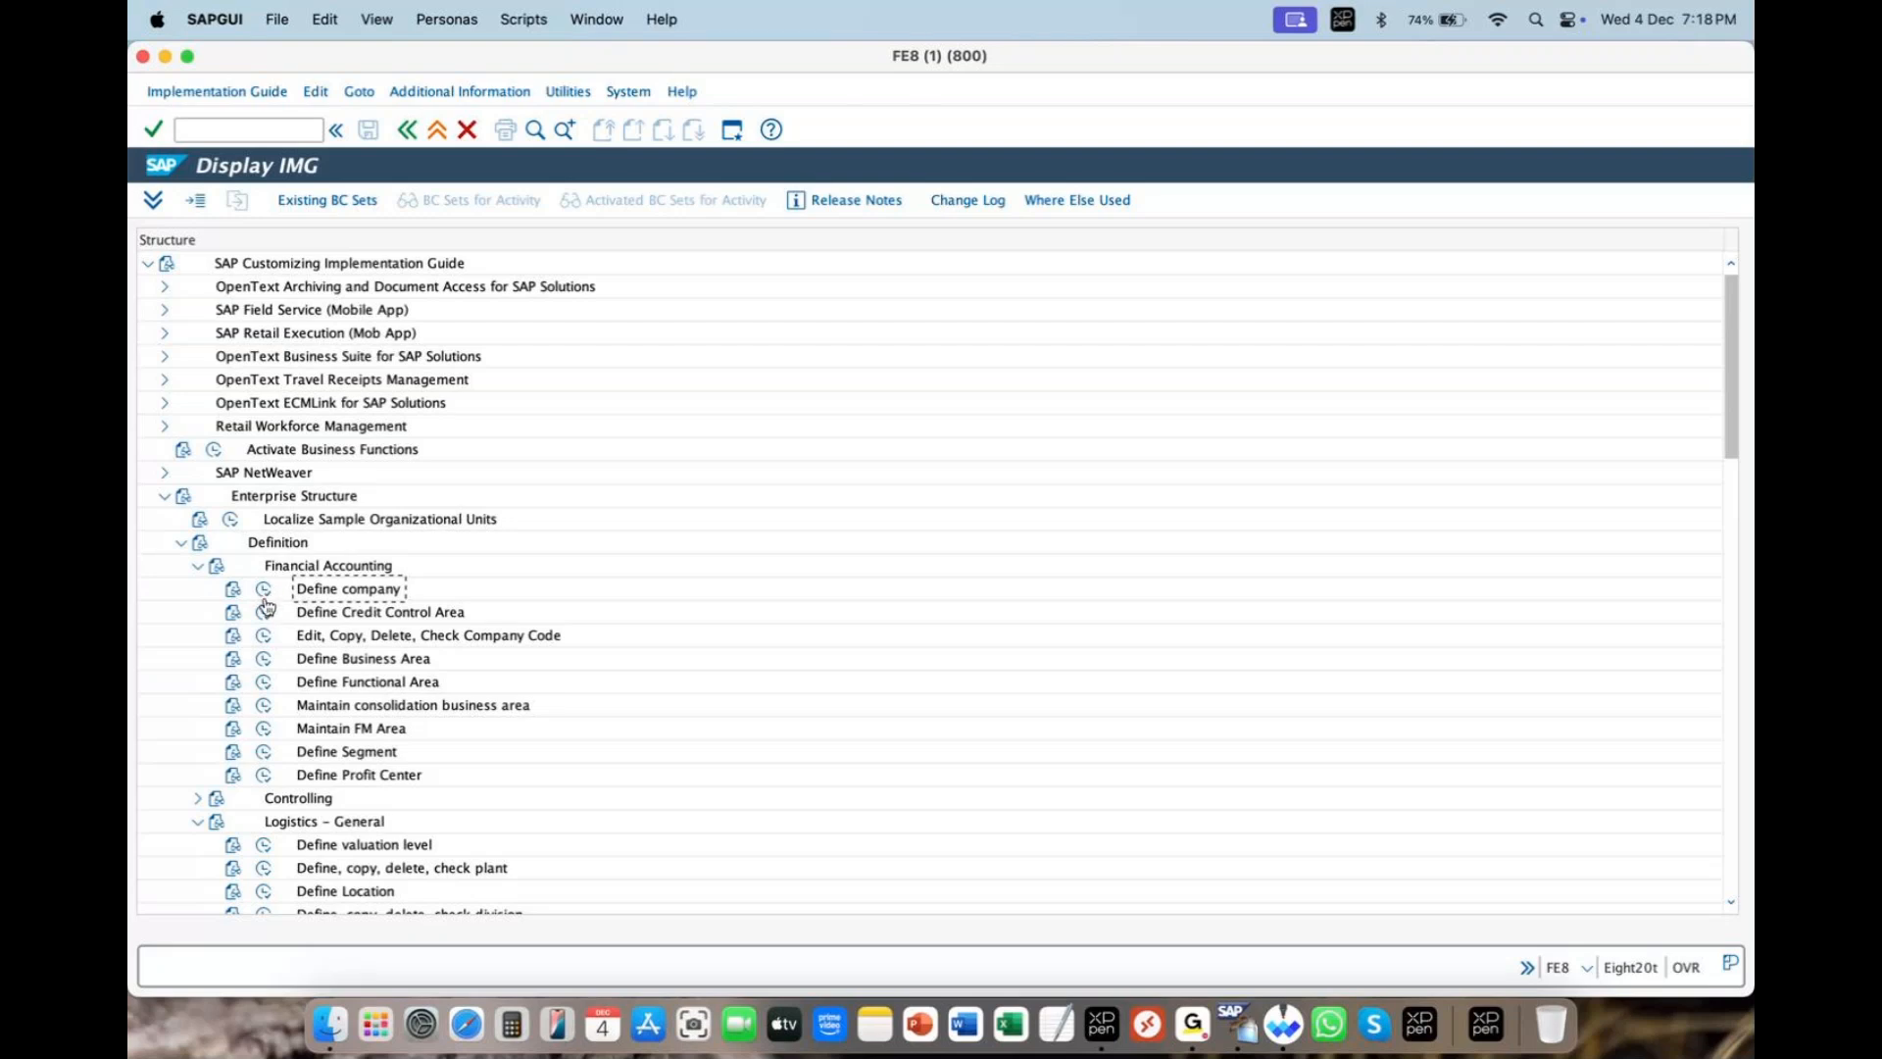
{"action": "left_click", "coordinate": [266, 592]}
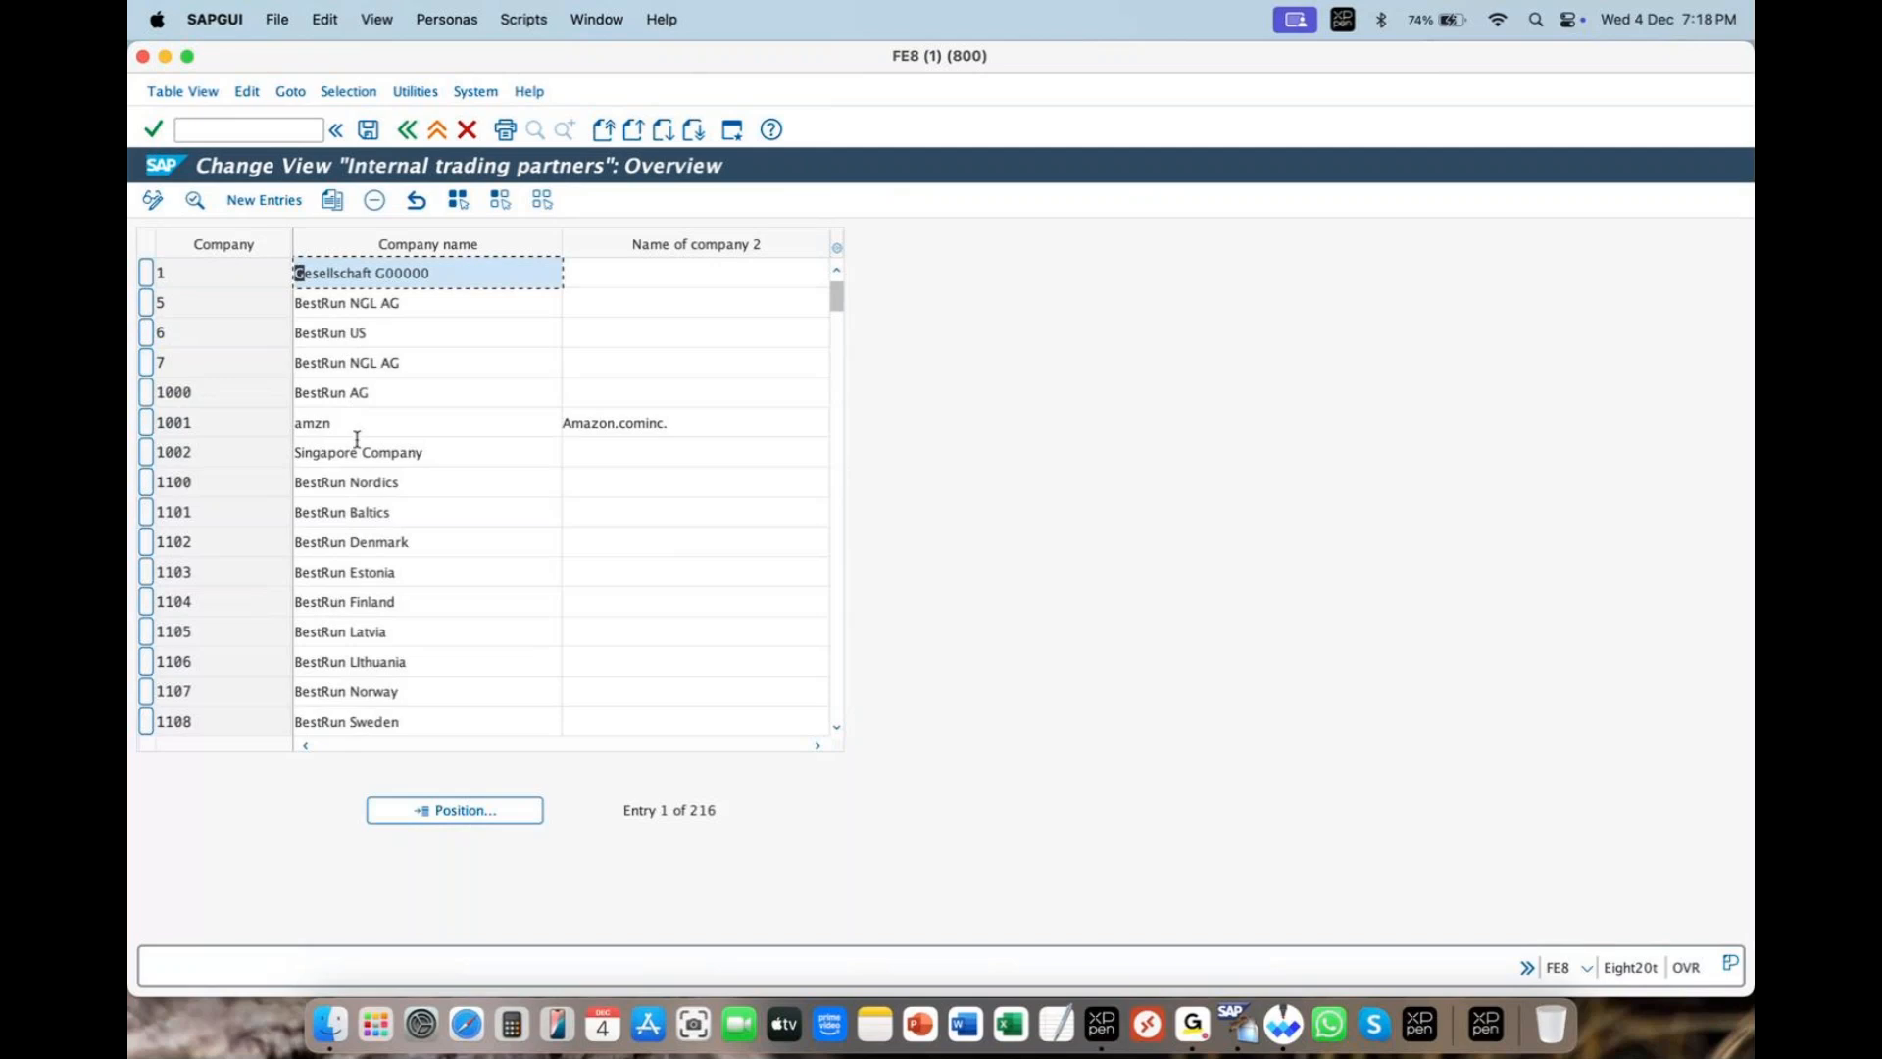
- Scroll through the trading partners list, highlighting companies 8530, 100000, 9001 and 1000BA
{"action": "scroll", "coordinate": [341, 579], "scroll_direction": "down", "scroll_amount": 1}
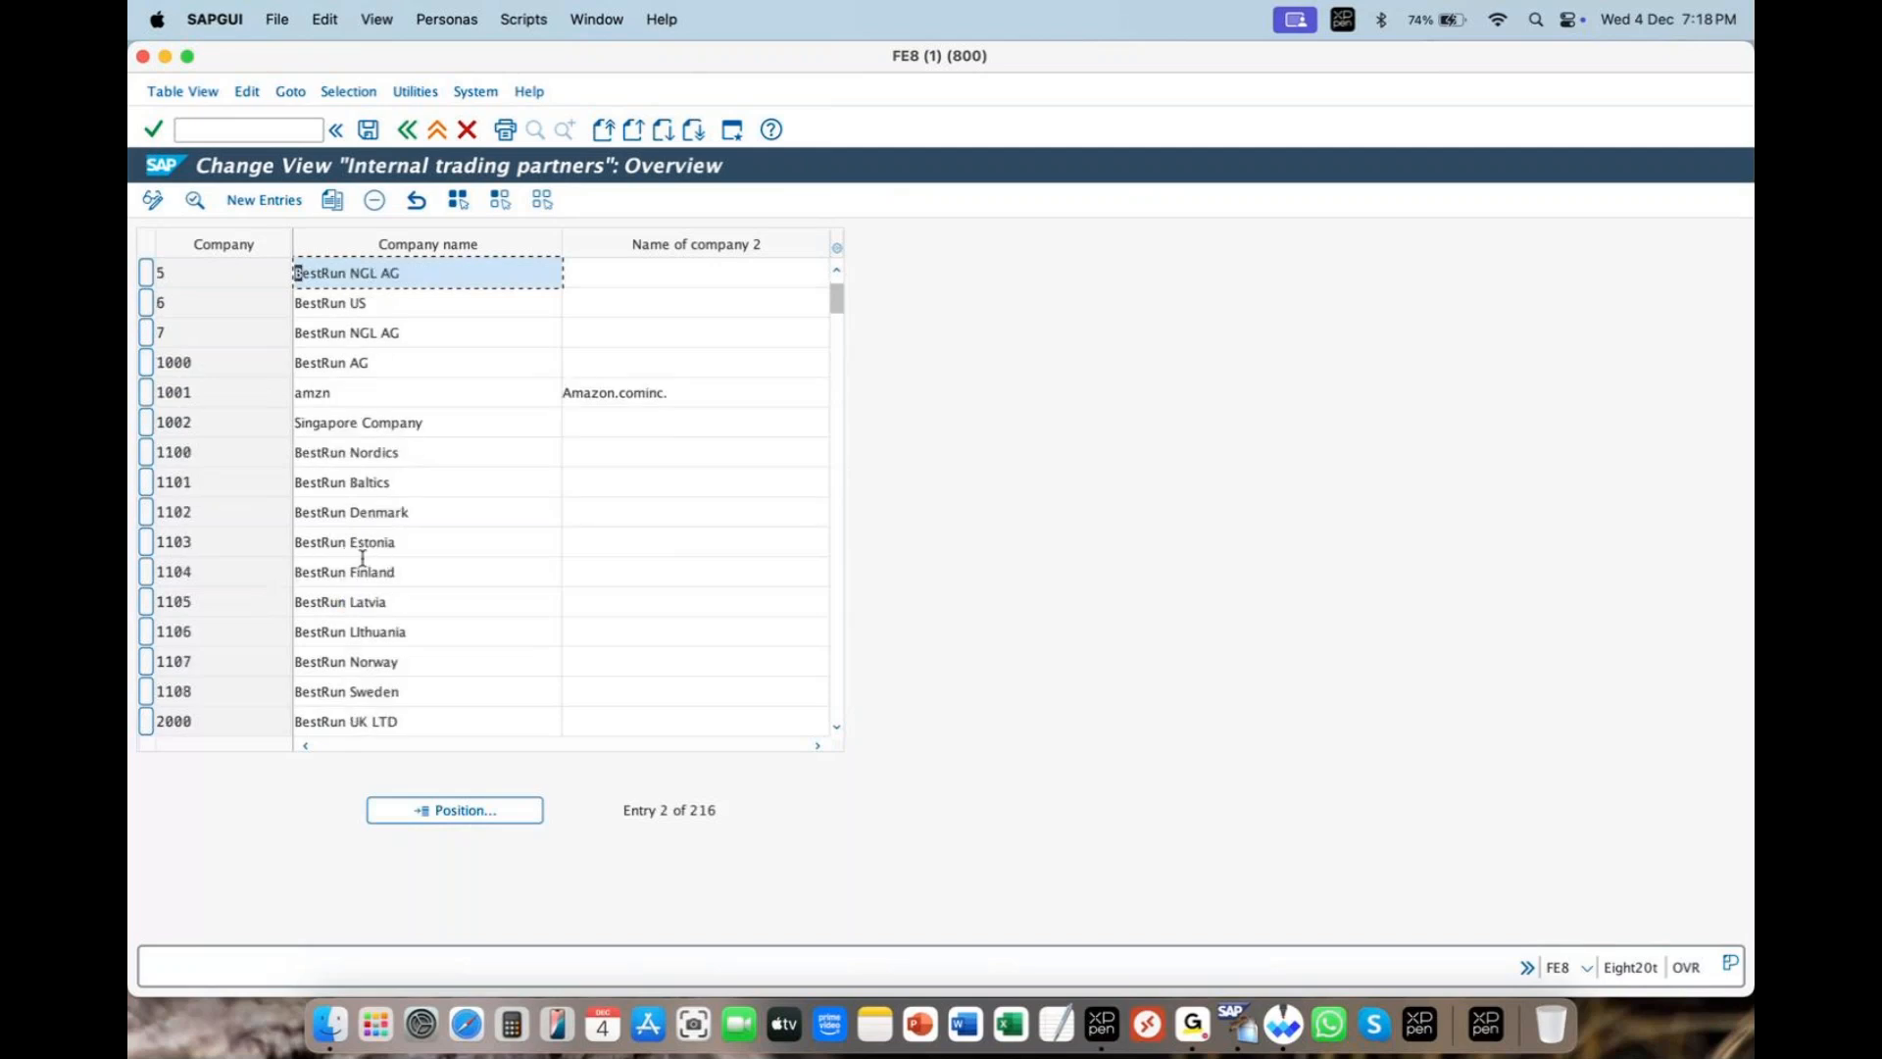
{"action": "left_click_drag", "start_coordinate": [838, 315], "coordinate": [838, 362]}
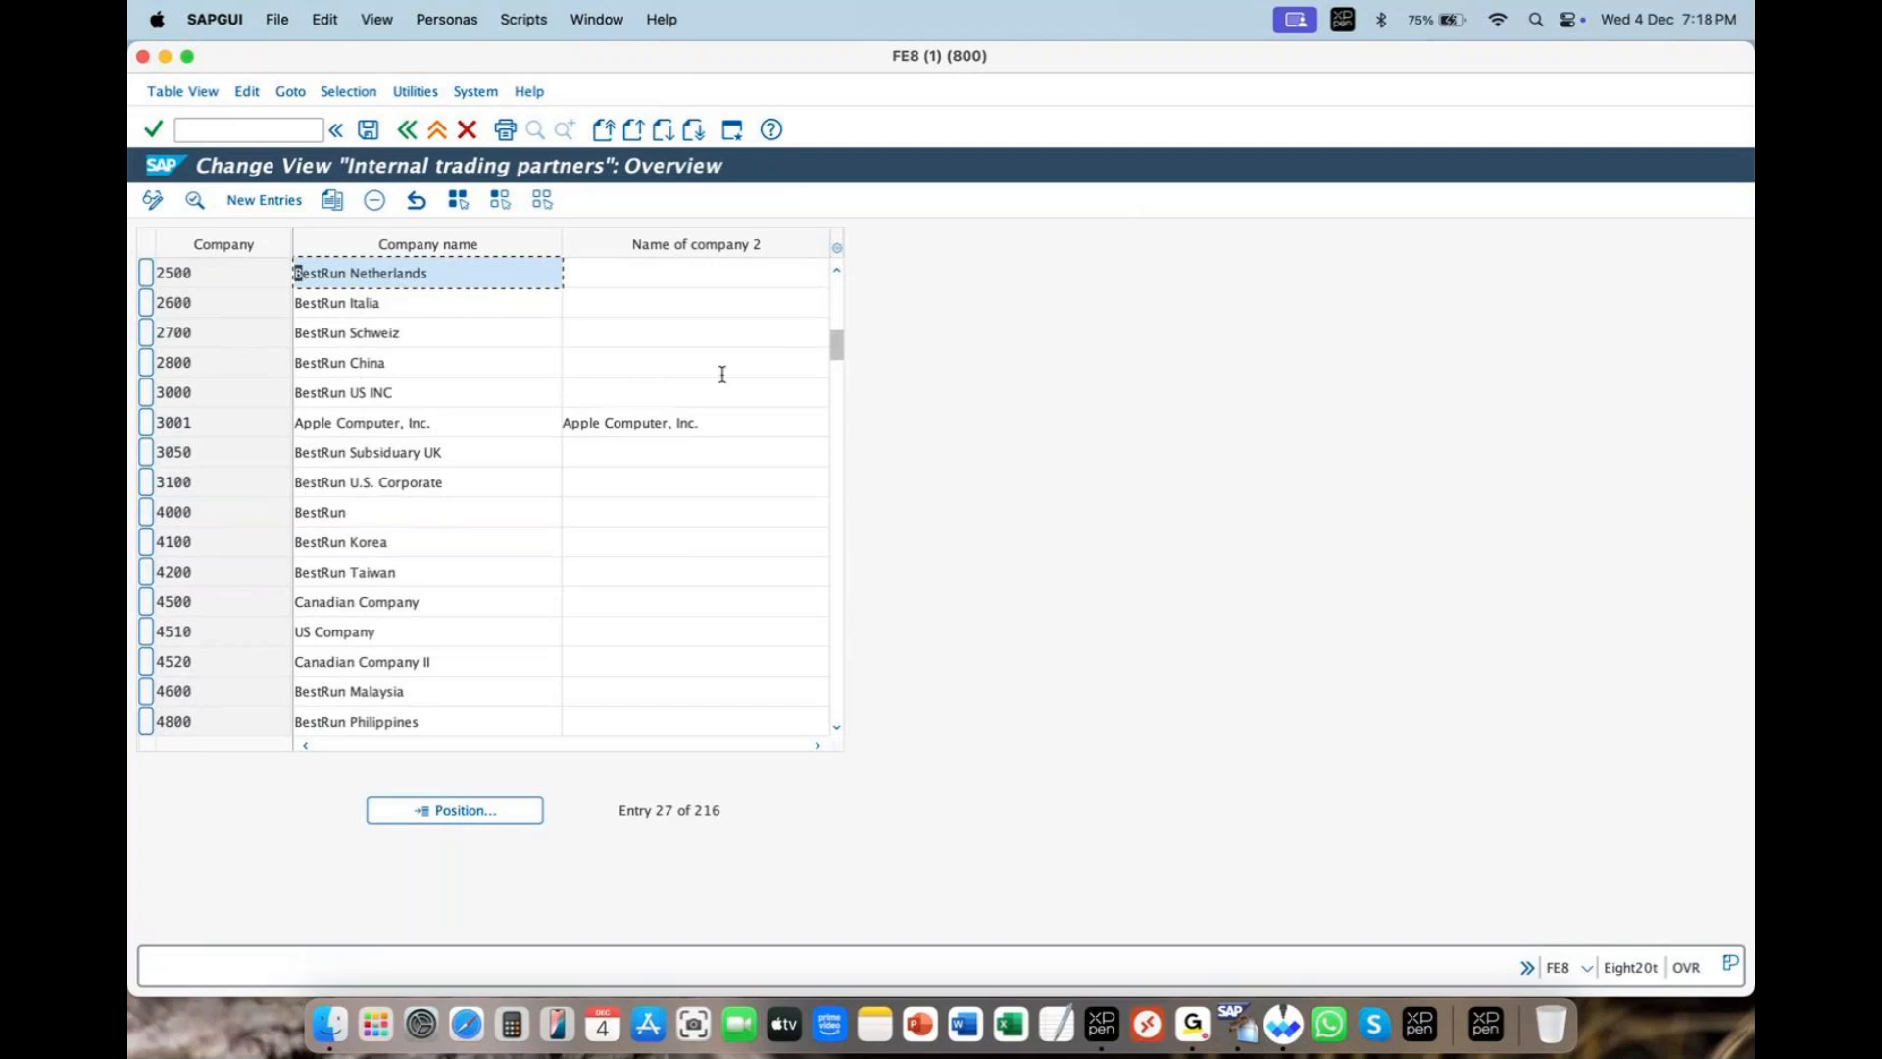
{"action": "left_click_drag", "start_coordinate": [839, 364], "coordinate": [839, 417]}
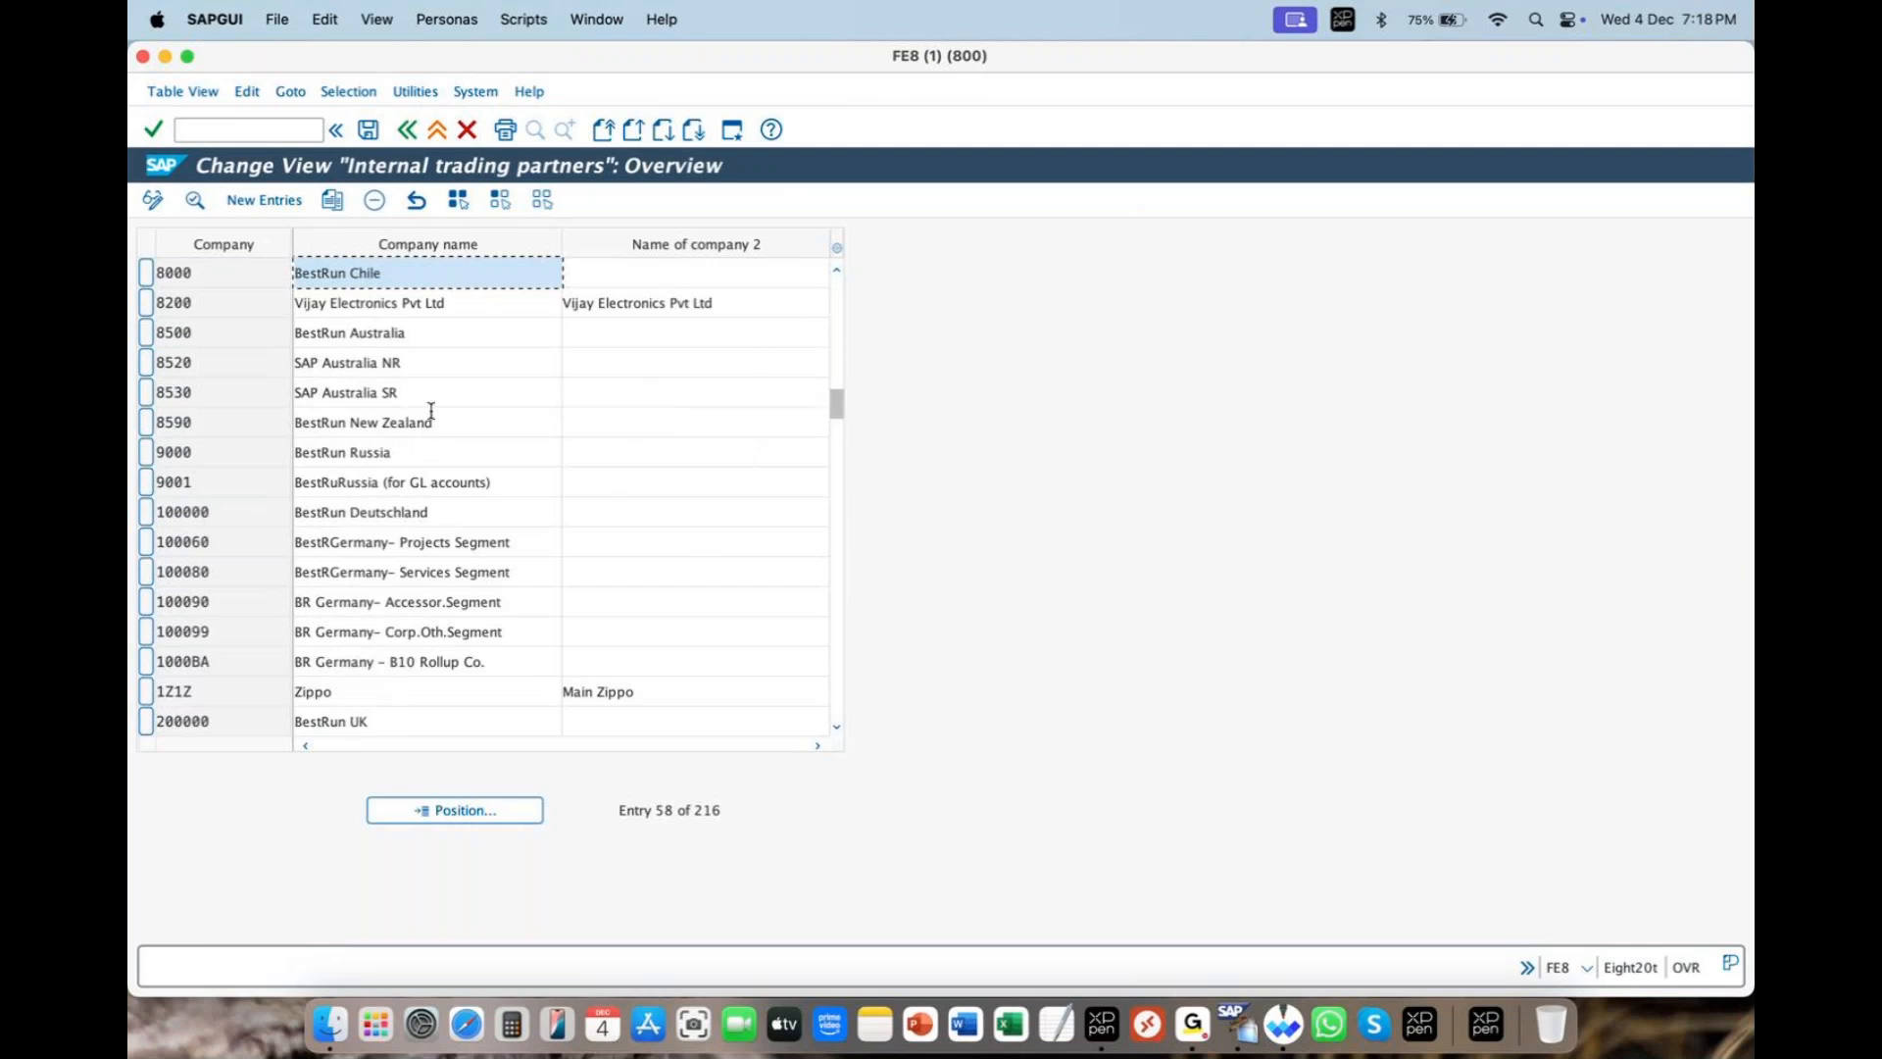
{"action": "double_click", "coordinate": [177, 394]}
{"action": "left_click", "coordinate": [241, 522]}
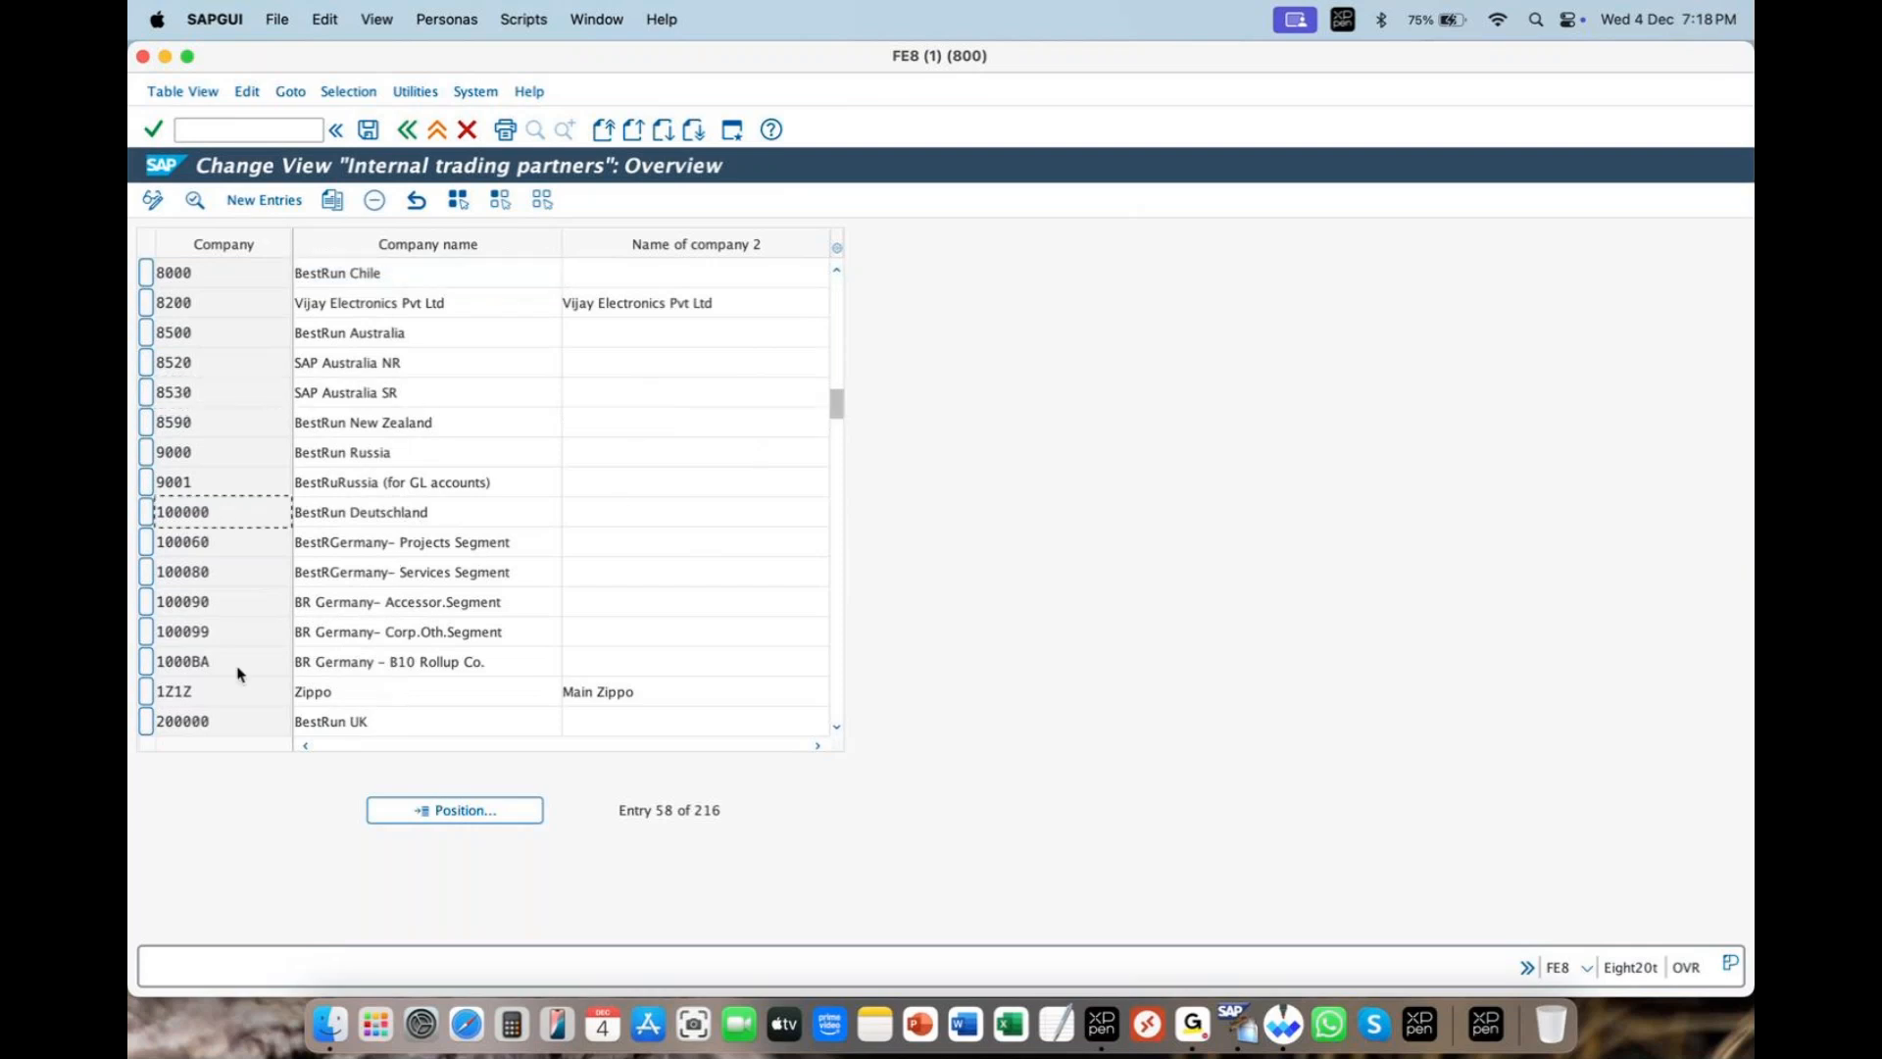
{"action": "left_click", "coordinate": [224, 482]}
{"action": "double_click", "coordinate": [201, 661]}
- Scroll to the end, highlight ALPHA, and show entries TEST through ZALK GALAXY PHARMA
{"action": "left_click_drag", "start_coordinate": [836, 403], "coordinate": [836, 480]}
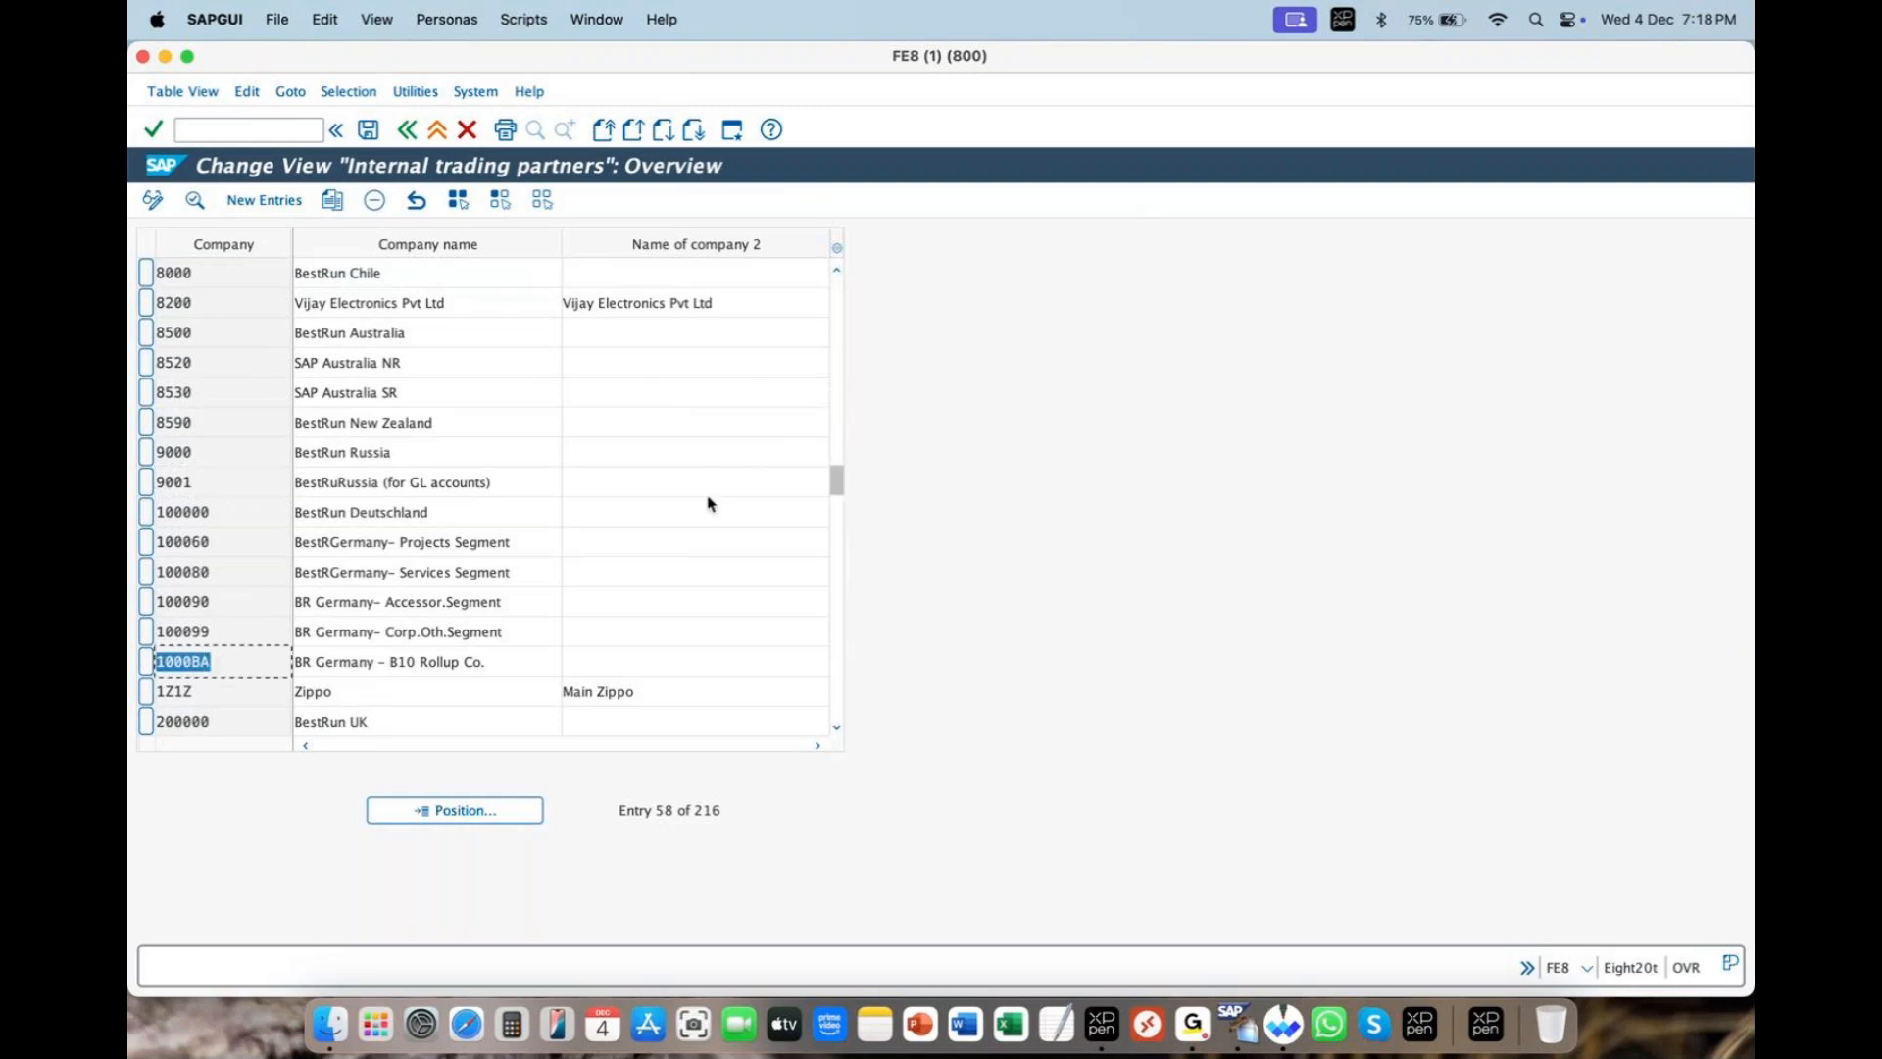
{"action": "scroll", "coordinate": [217, 554], "scroll_direction": "up", "scroll_amount": 1}
{"action": "scroll", "coordinate": [217, 568], "scroll_direction": "down", "scroll_amount": 2}
{"action": "scroll", "coordinate": [218, 578], "scroll_direction": "down", "scroll_amount": 3}
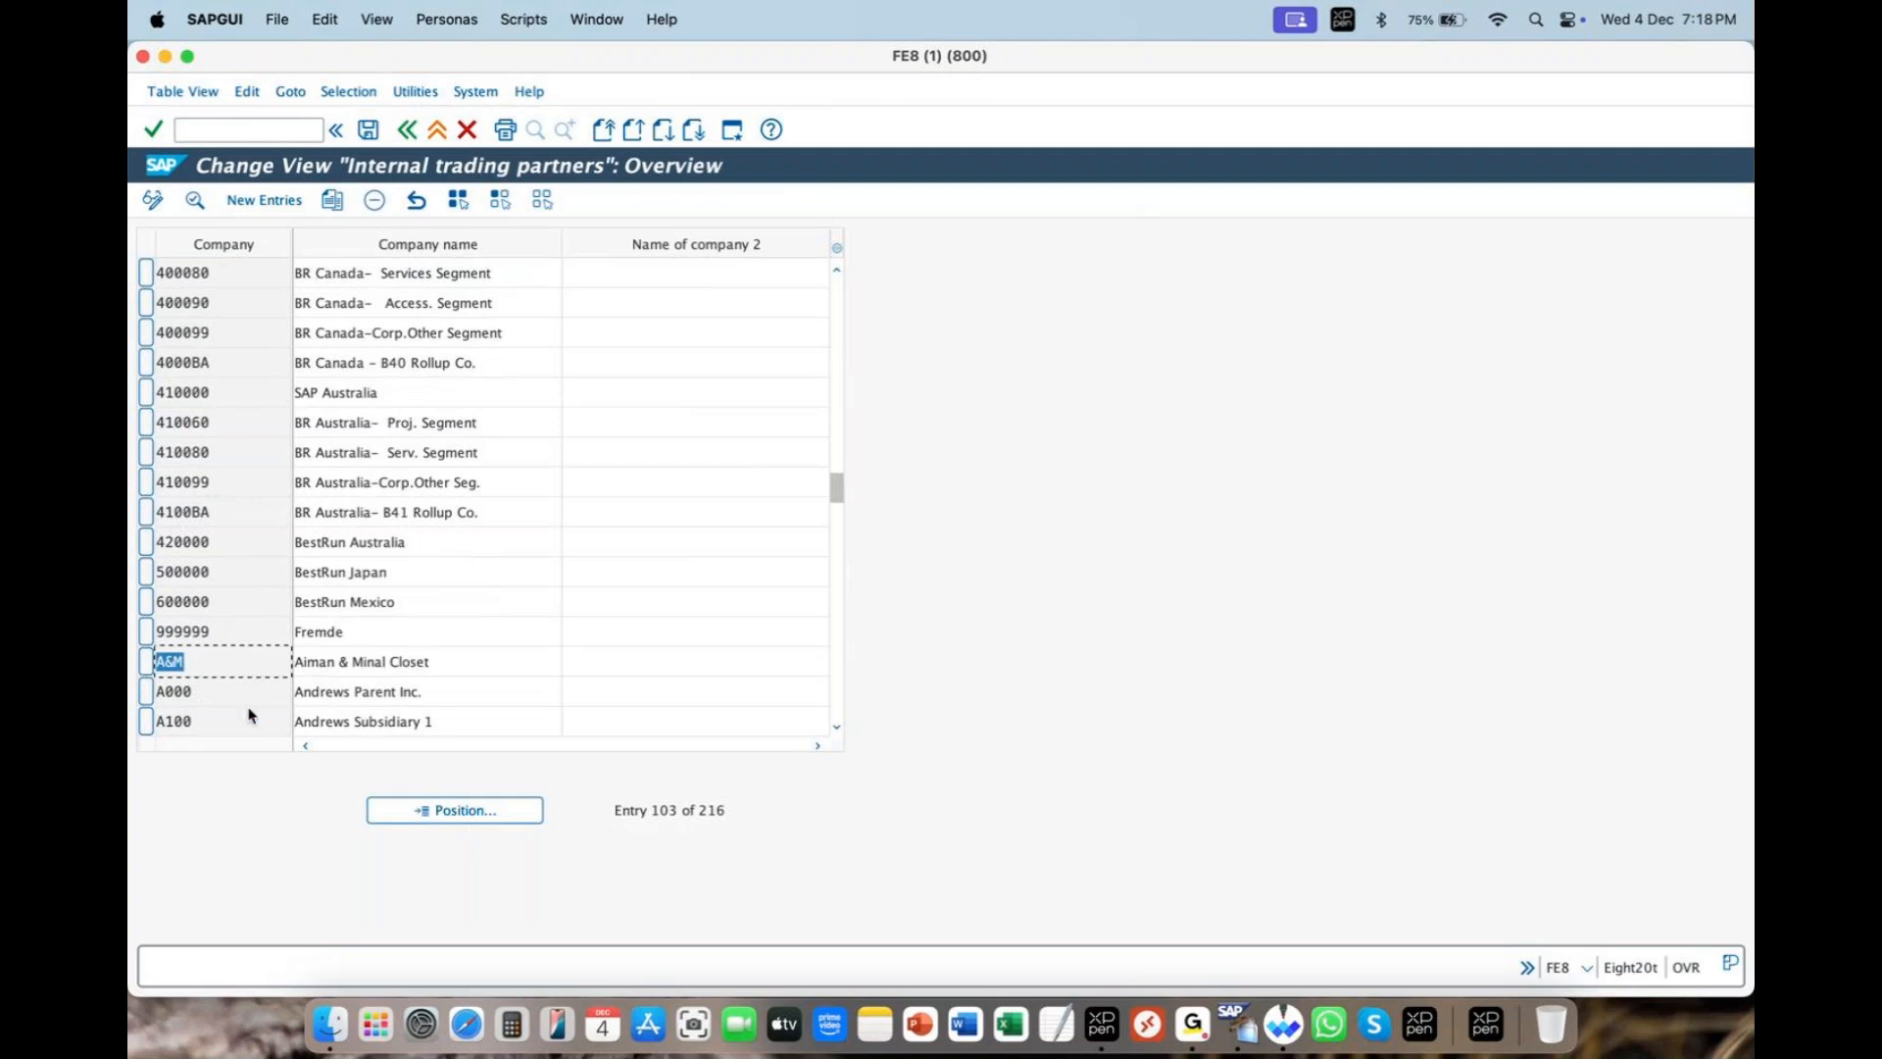
{"action": "scroll", "coordinate": [251, 718], "scroll_direction": "down", "scroll_amount": 2}
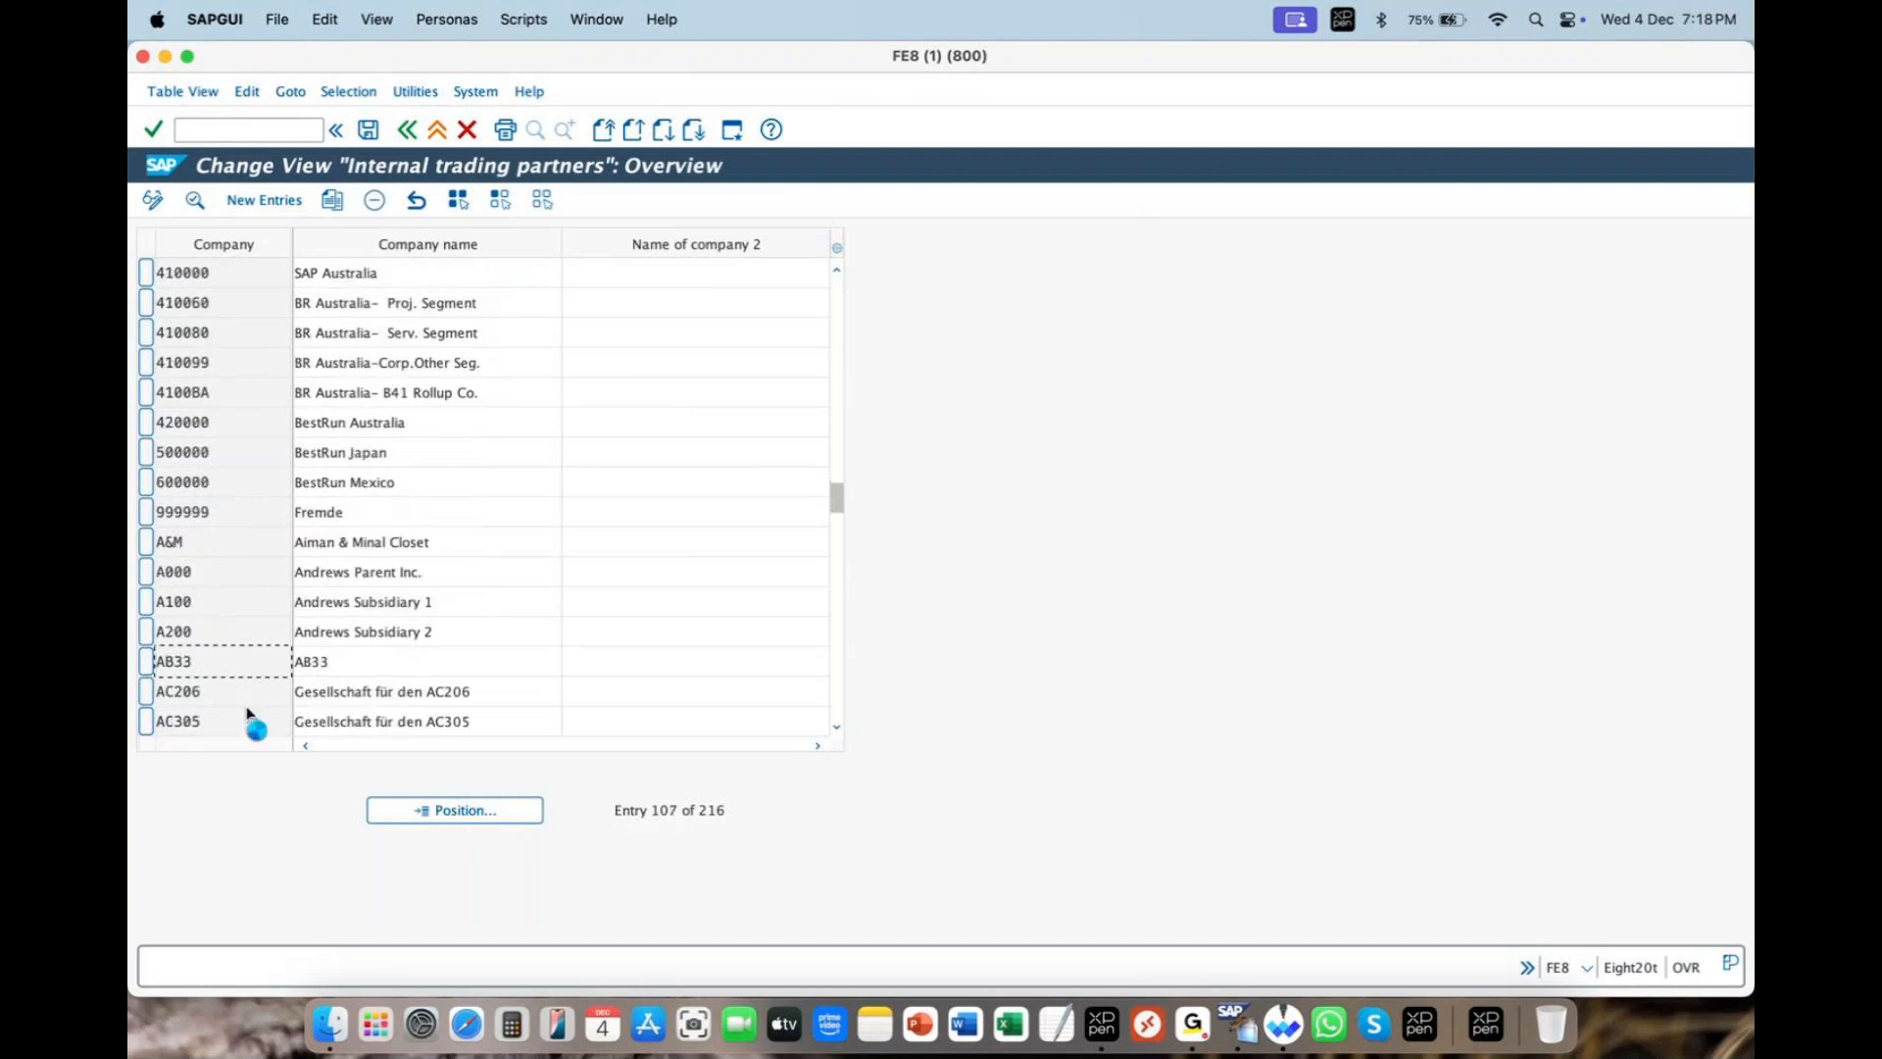
{"action": "scroll", "coordinate": [250, 717], "scroll_direction": "down", "scroll_amount": 2}
{"action": "left_click", "coordinate": [221, 688]}
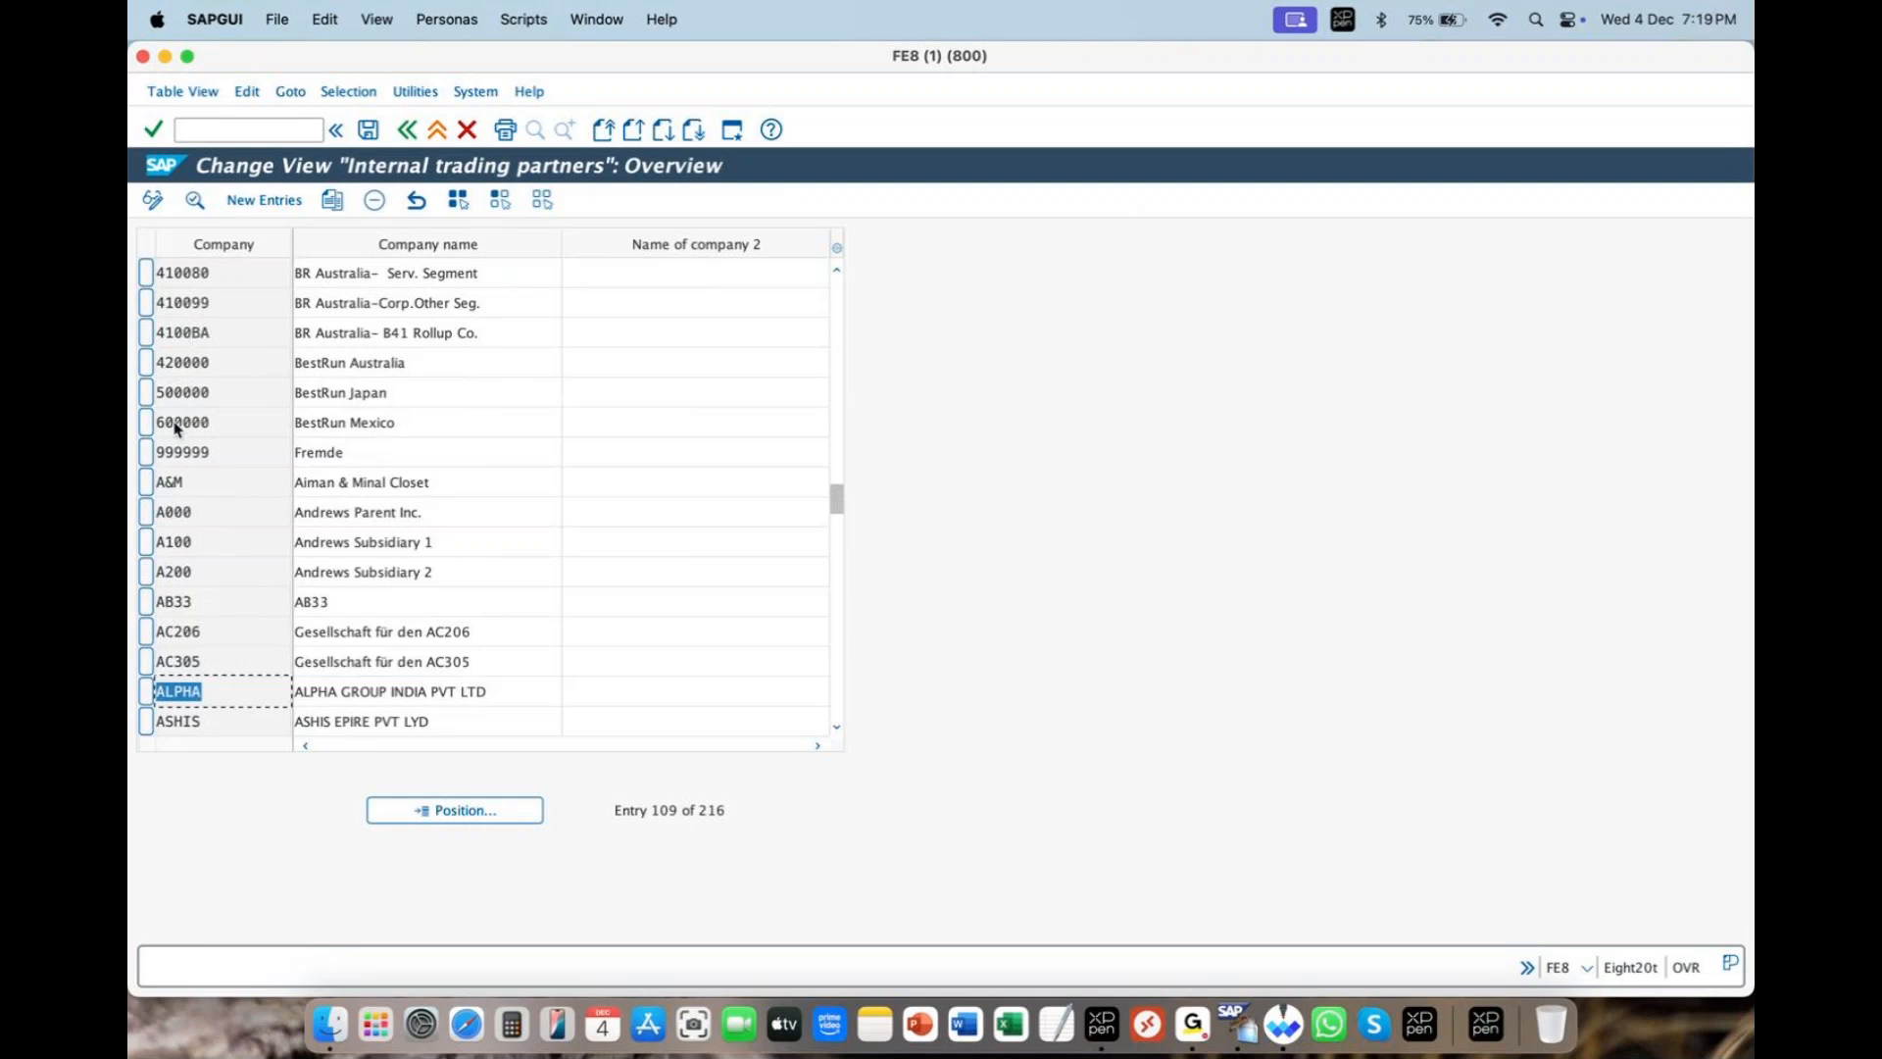
{"action": "left_click_drag", "start_coordinate": [840, 504], "coordinate": [386, 781]}
{"action": "left_click", "coordinate": [837, 269]}
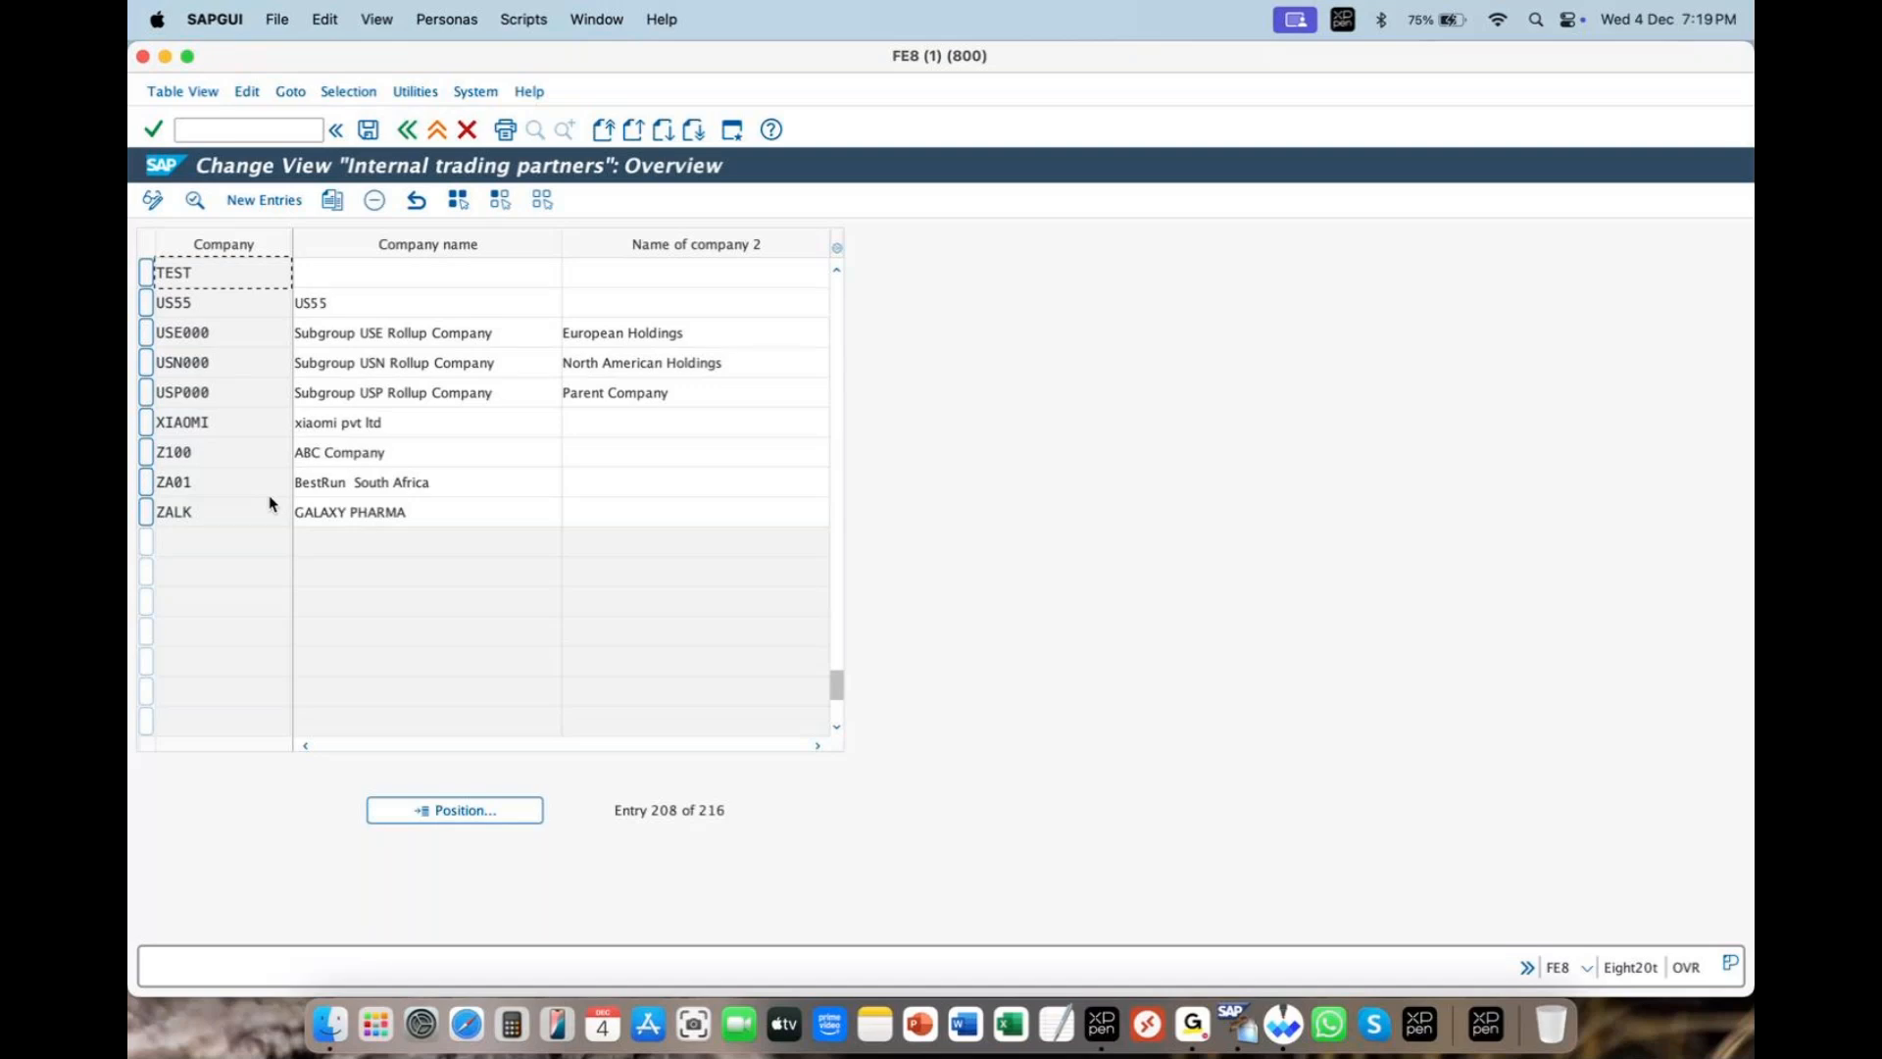
- Return the list to Entry 1 of 216, then open New Entries for a blank company form
{"action": "left_click_drag", "start_coordinate": [836, 680], "coordinate": [865, 299]}
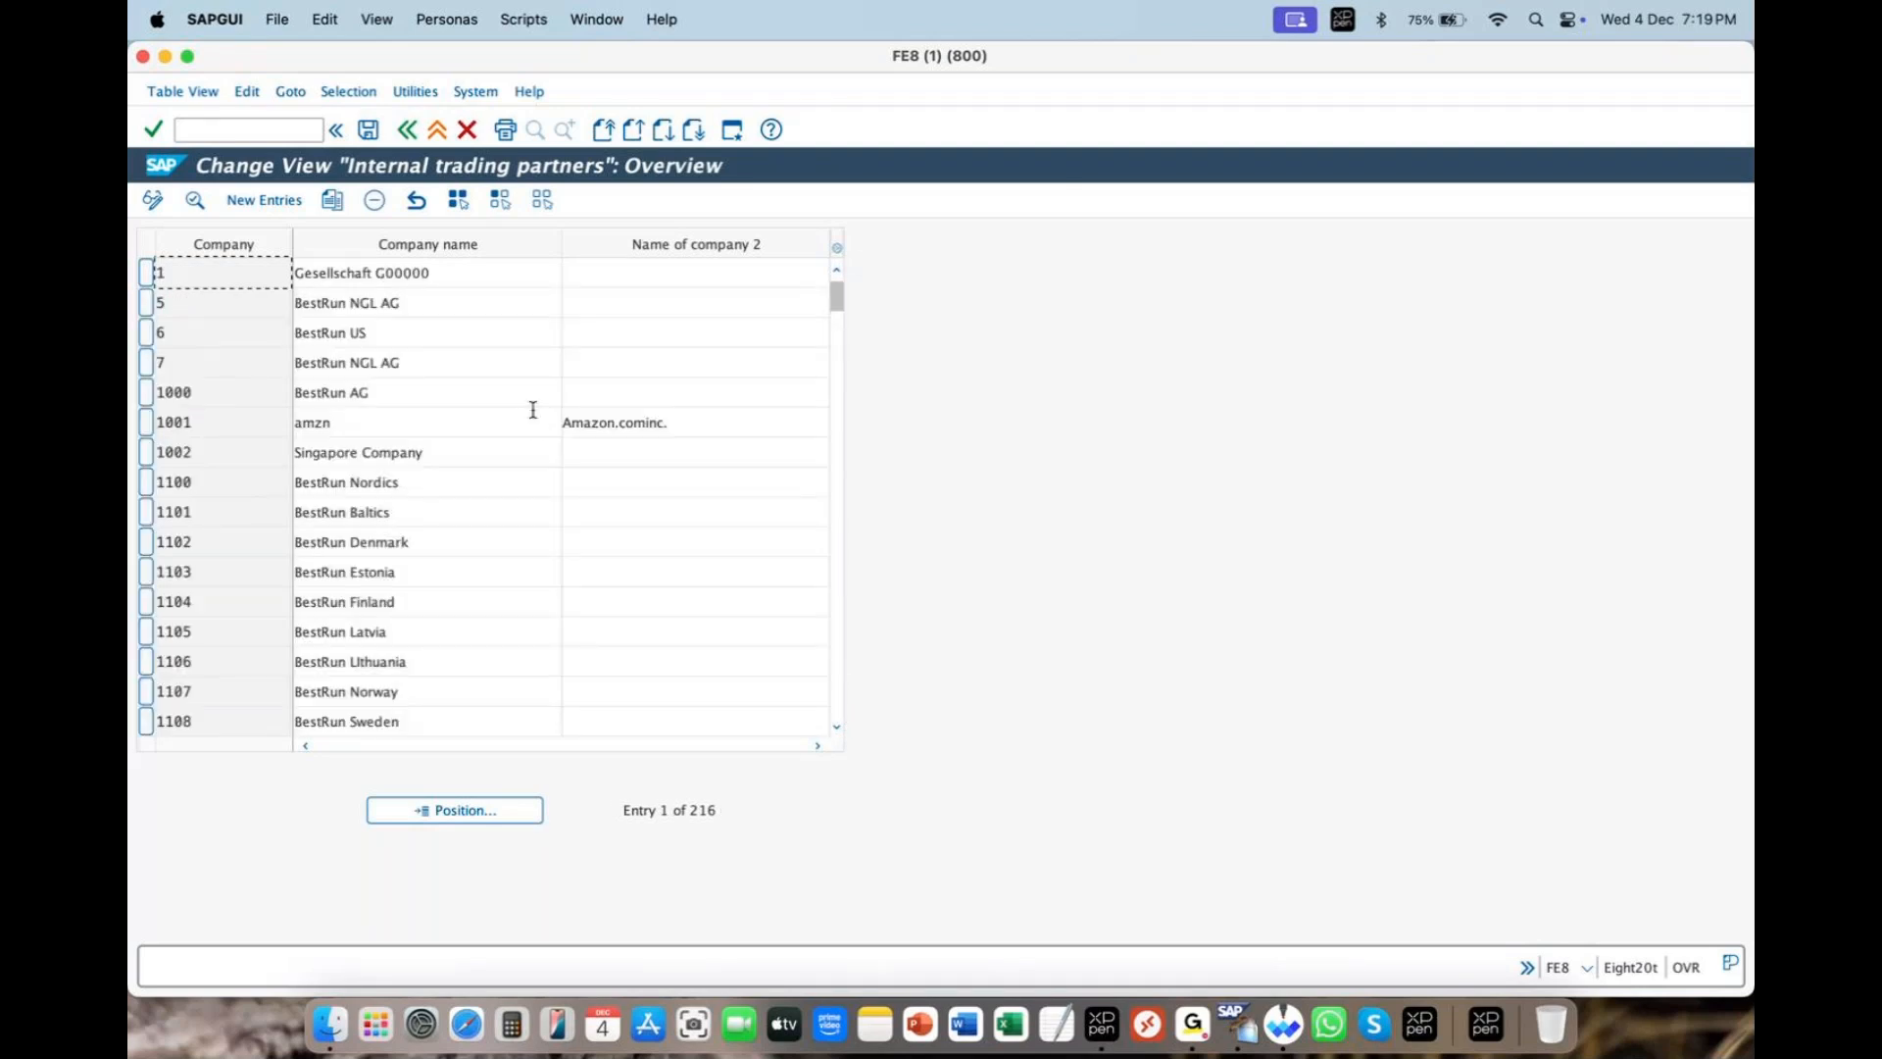
{"action": "left_click_drag", "start_coordinate": [839, 301], "coordinate": [831, 592]}
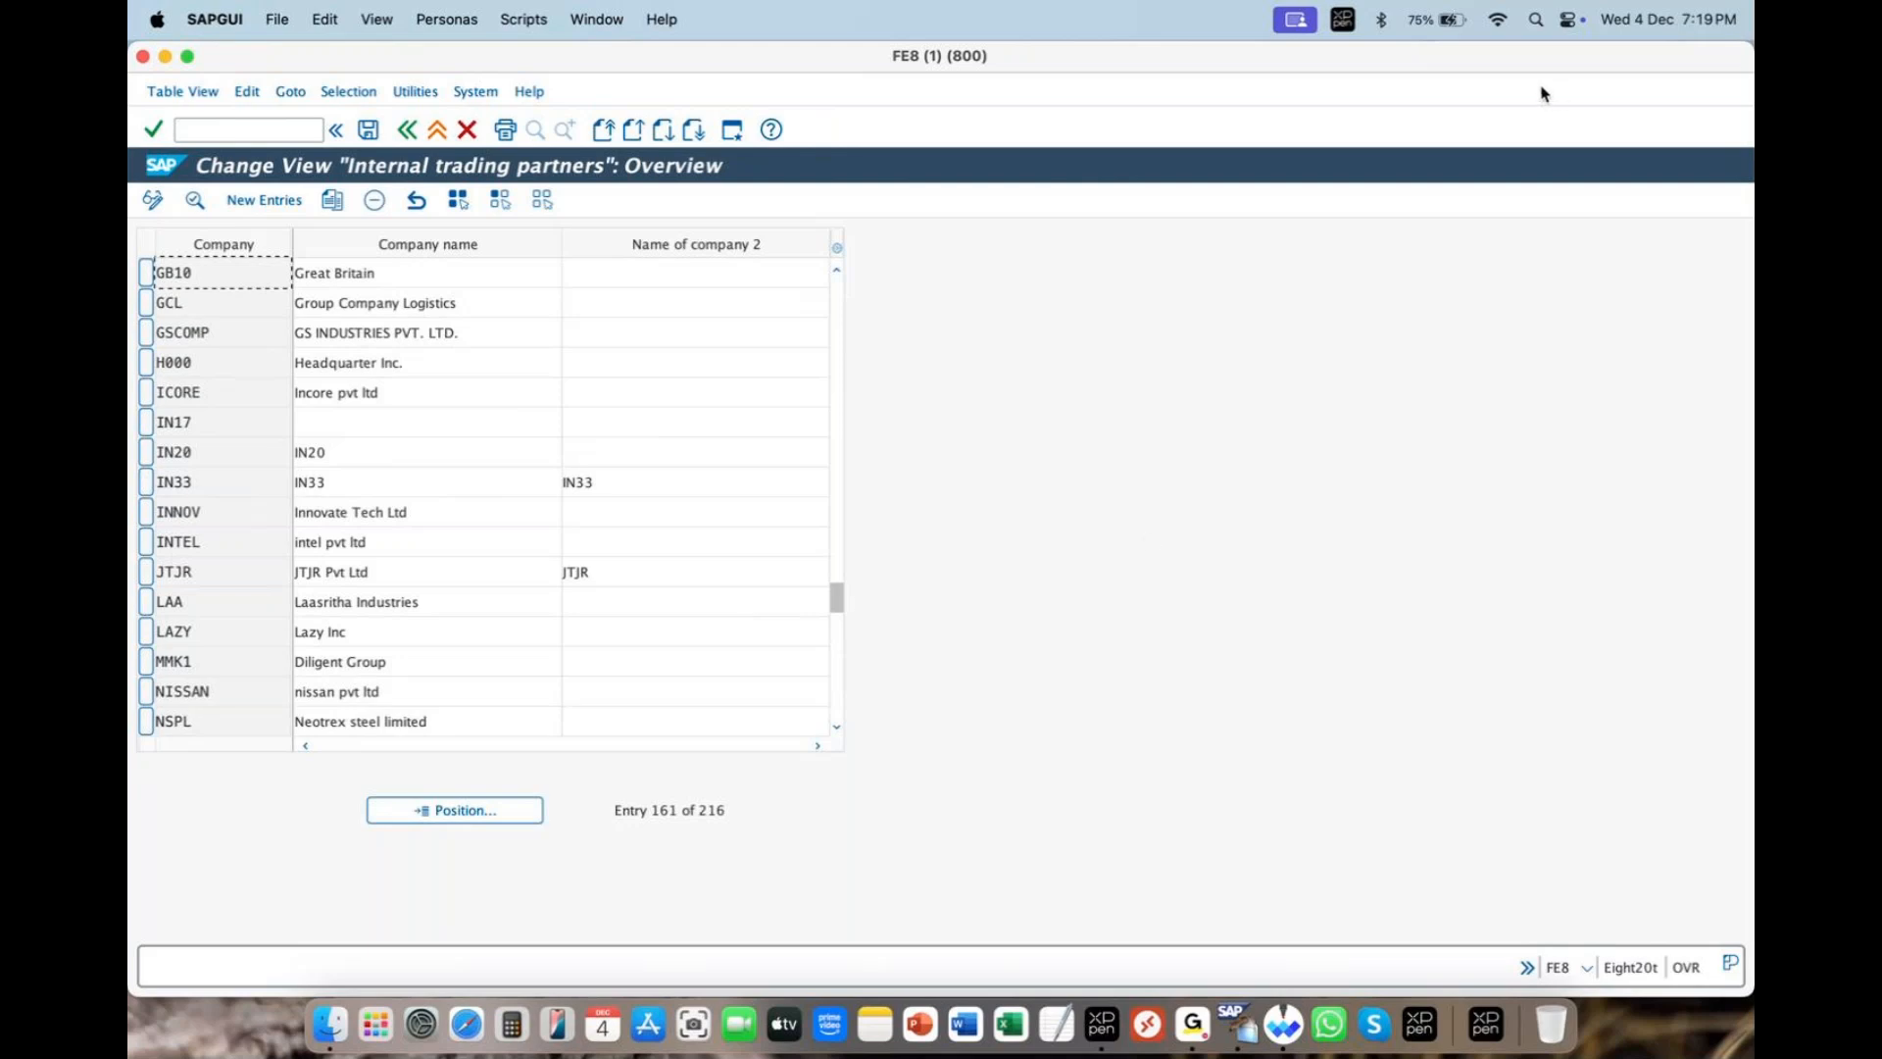
{"action": "left_click", "coordinate": [1498, 86]}
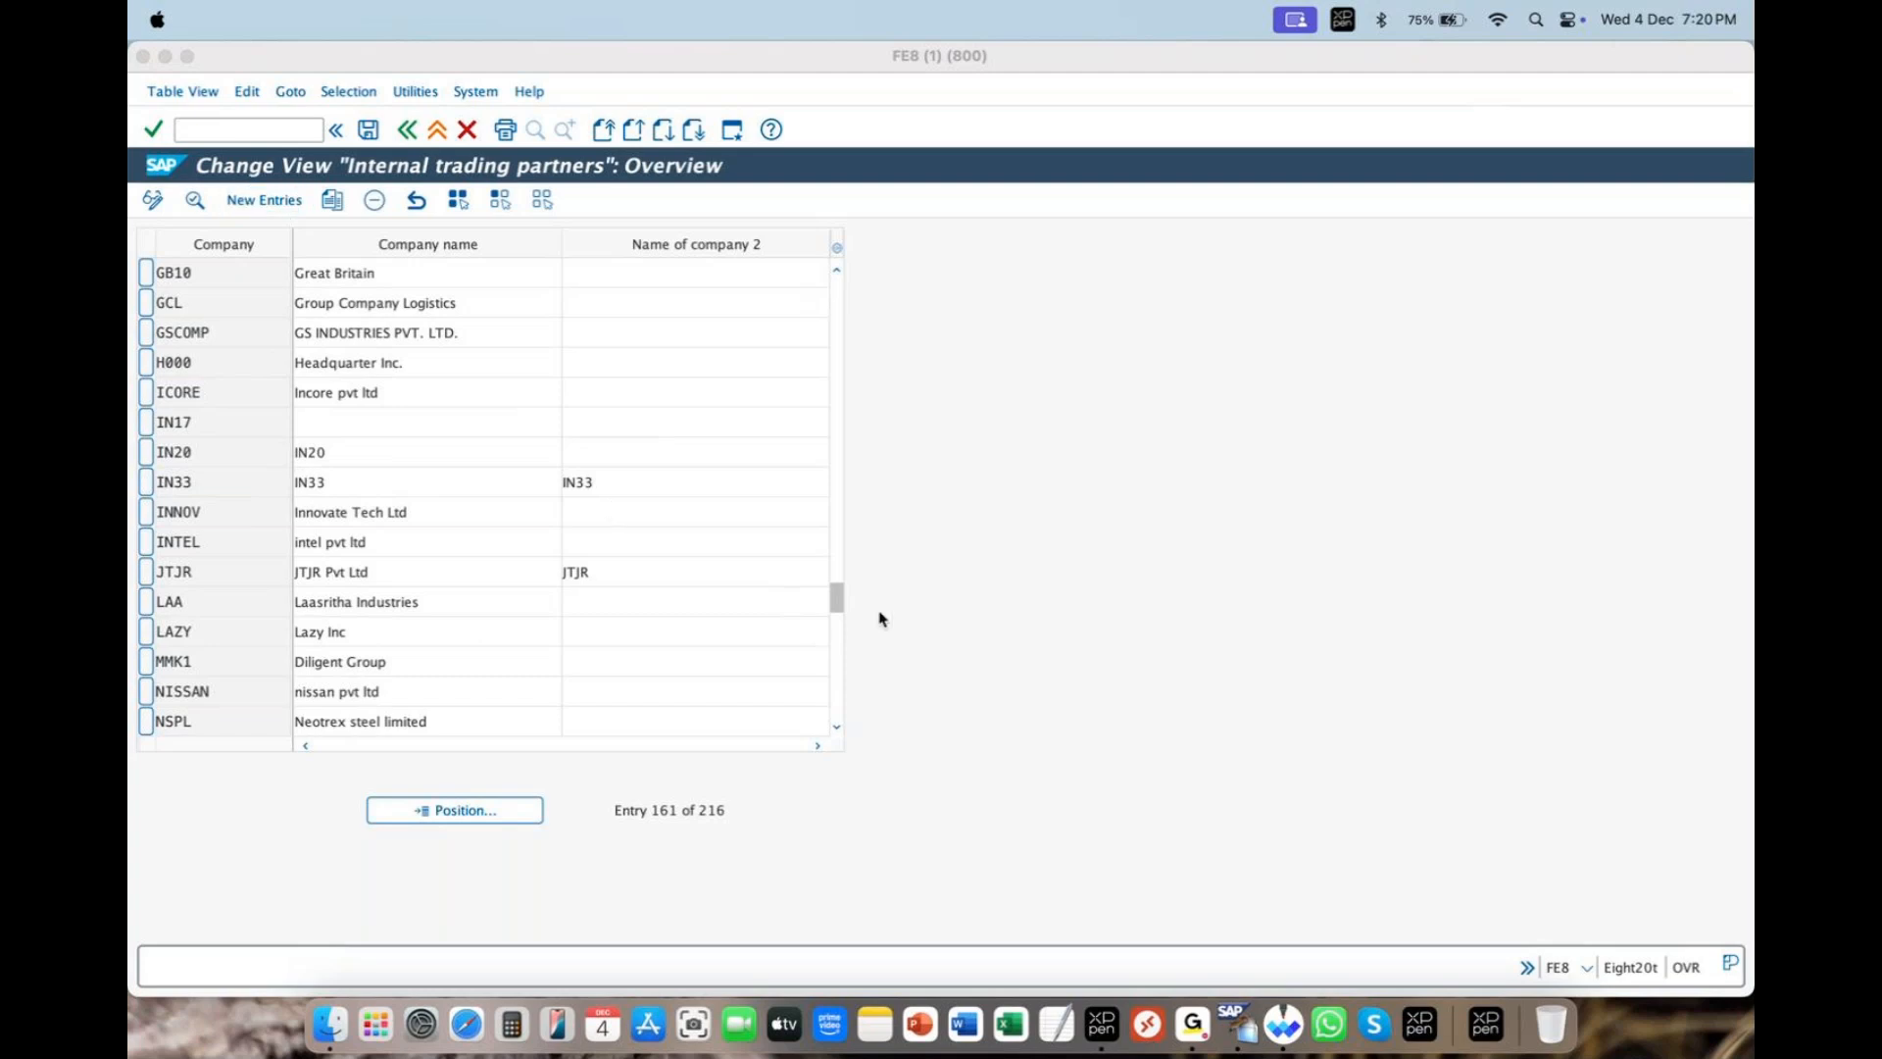
{"action": "left_click_drag", "start_coordinate": [836, 601], "coordinate": [880, 291]}
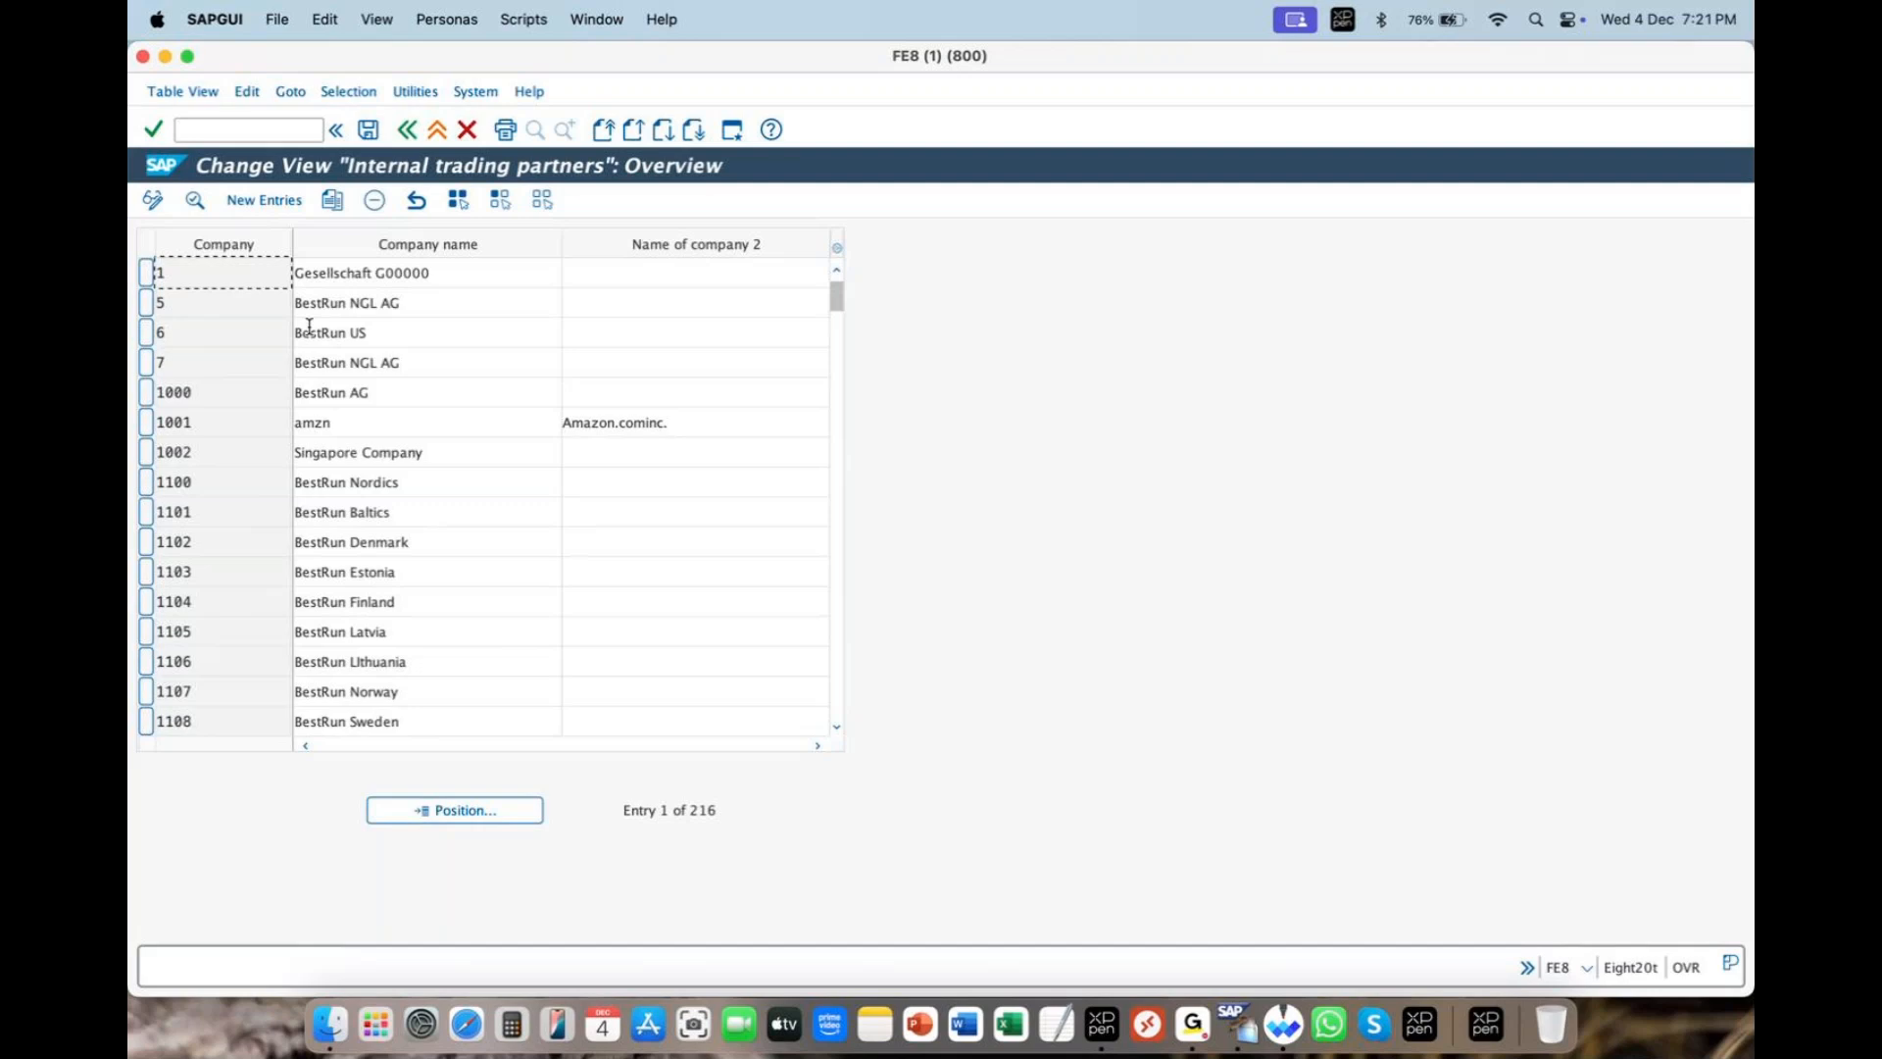
{"action": "left_click", "coordinate": [260, 201]}
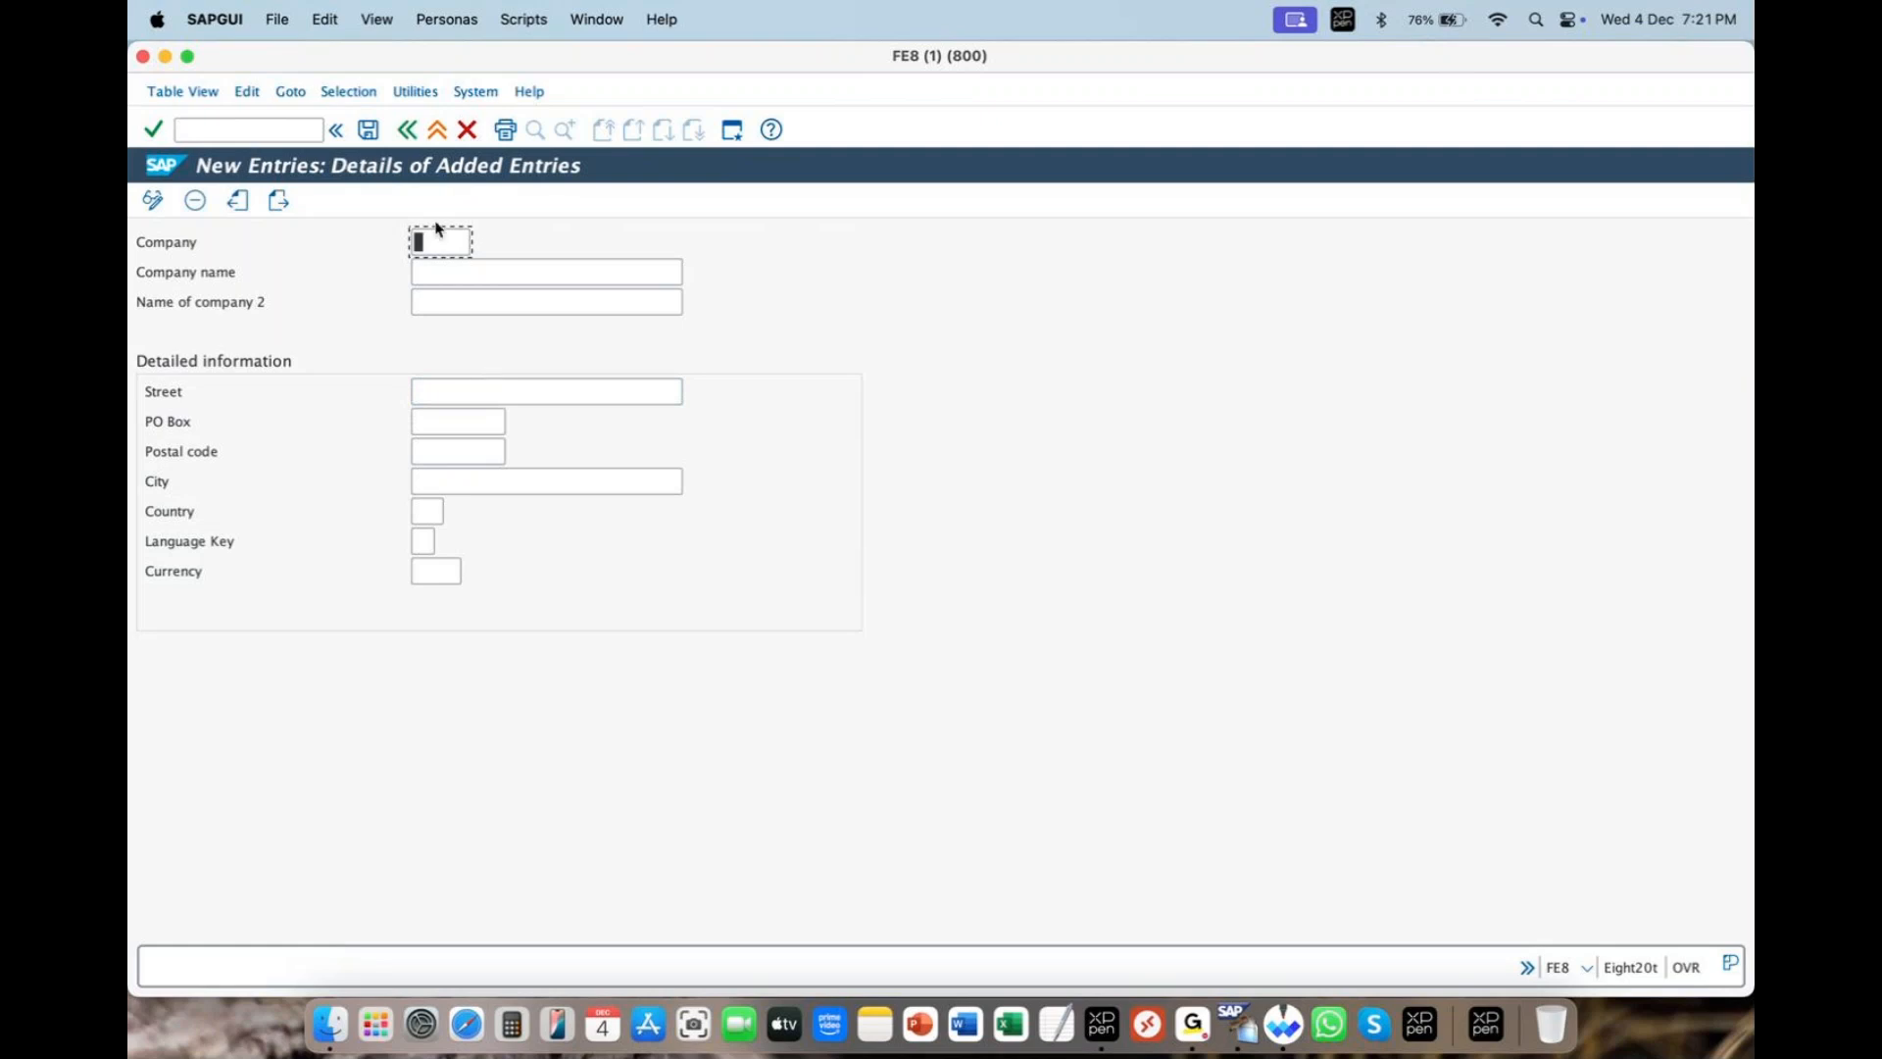
- Enter zara as the Company ID, briefly trying and erasing codes su and pansnc
{"action": "left_click", "coordinate": [1492, 77]}
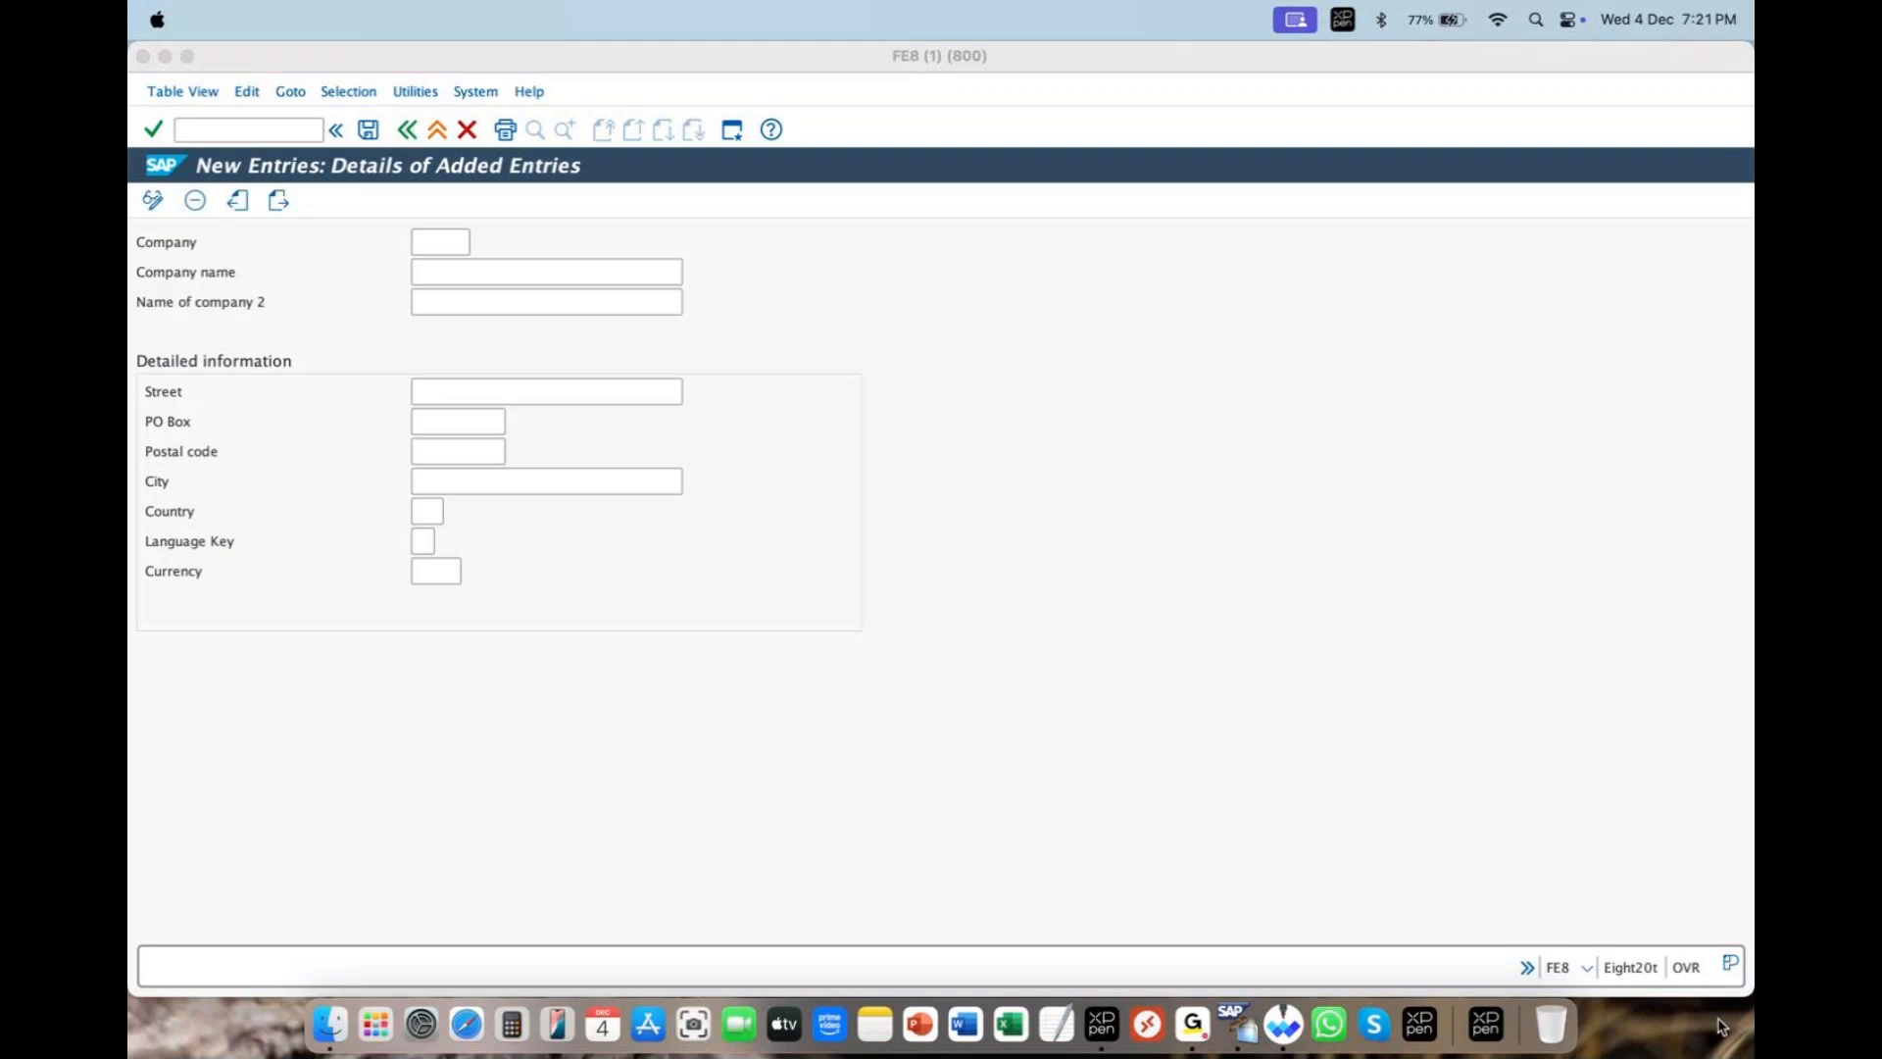
{"action": "left_click", "coordinate": [443, 244]}
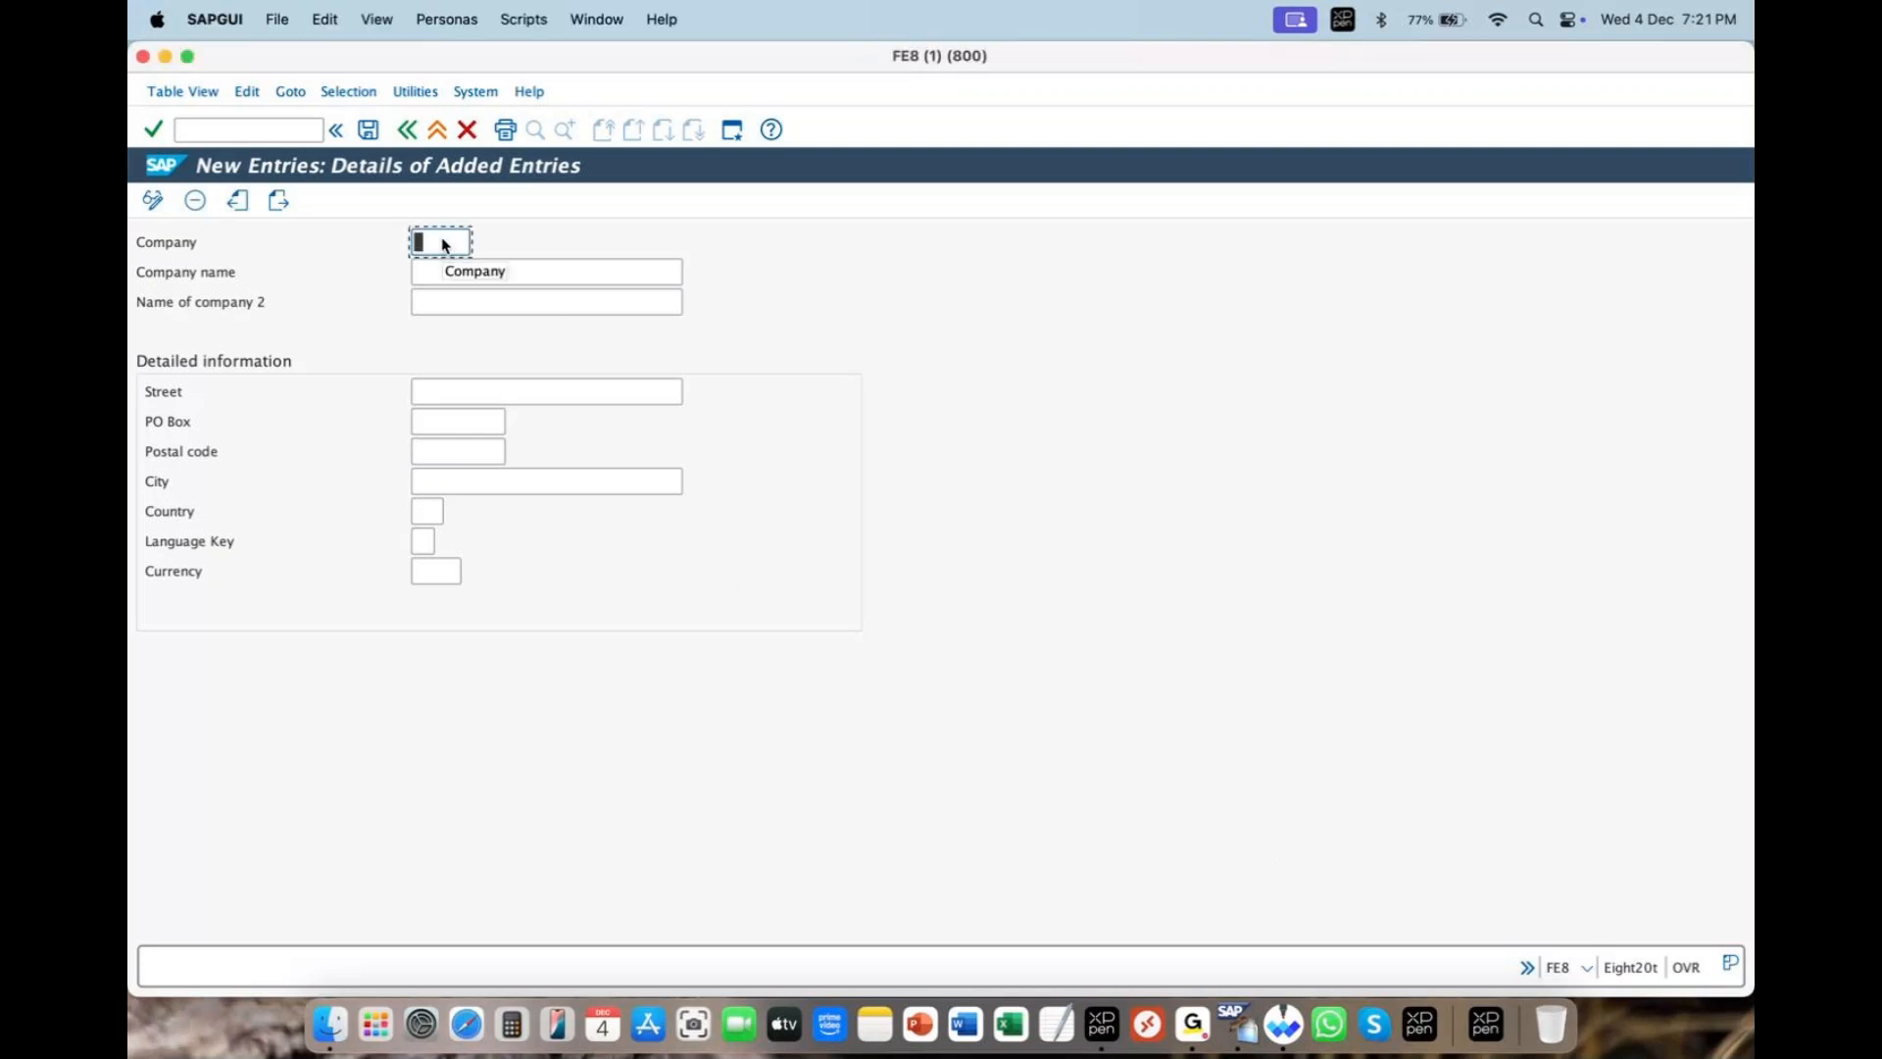
{"action": "type", "text": "zara"}
{"action": "left_click", "coordinate": [1518, 78]}
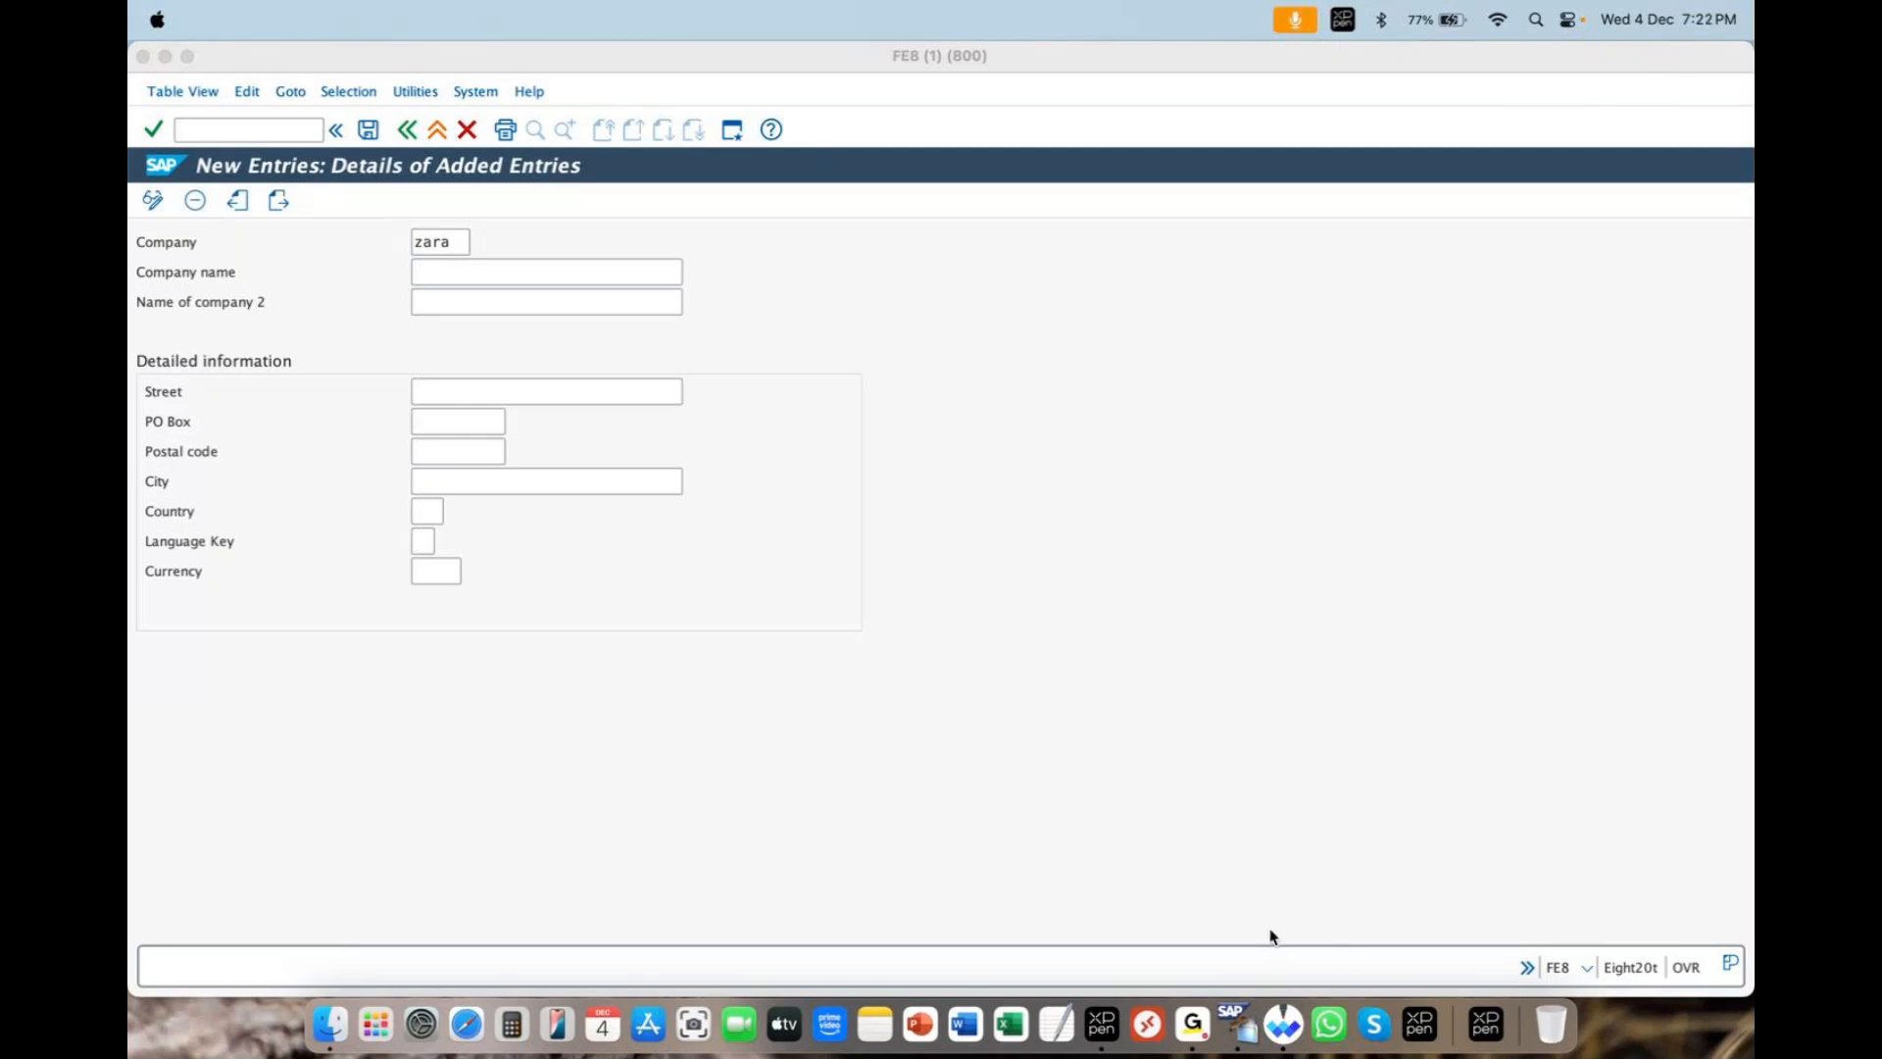
{"action": "left_click", "coordinate": [452, 245]}
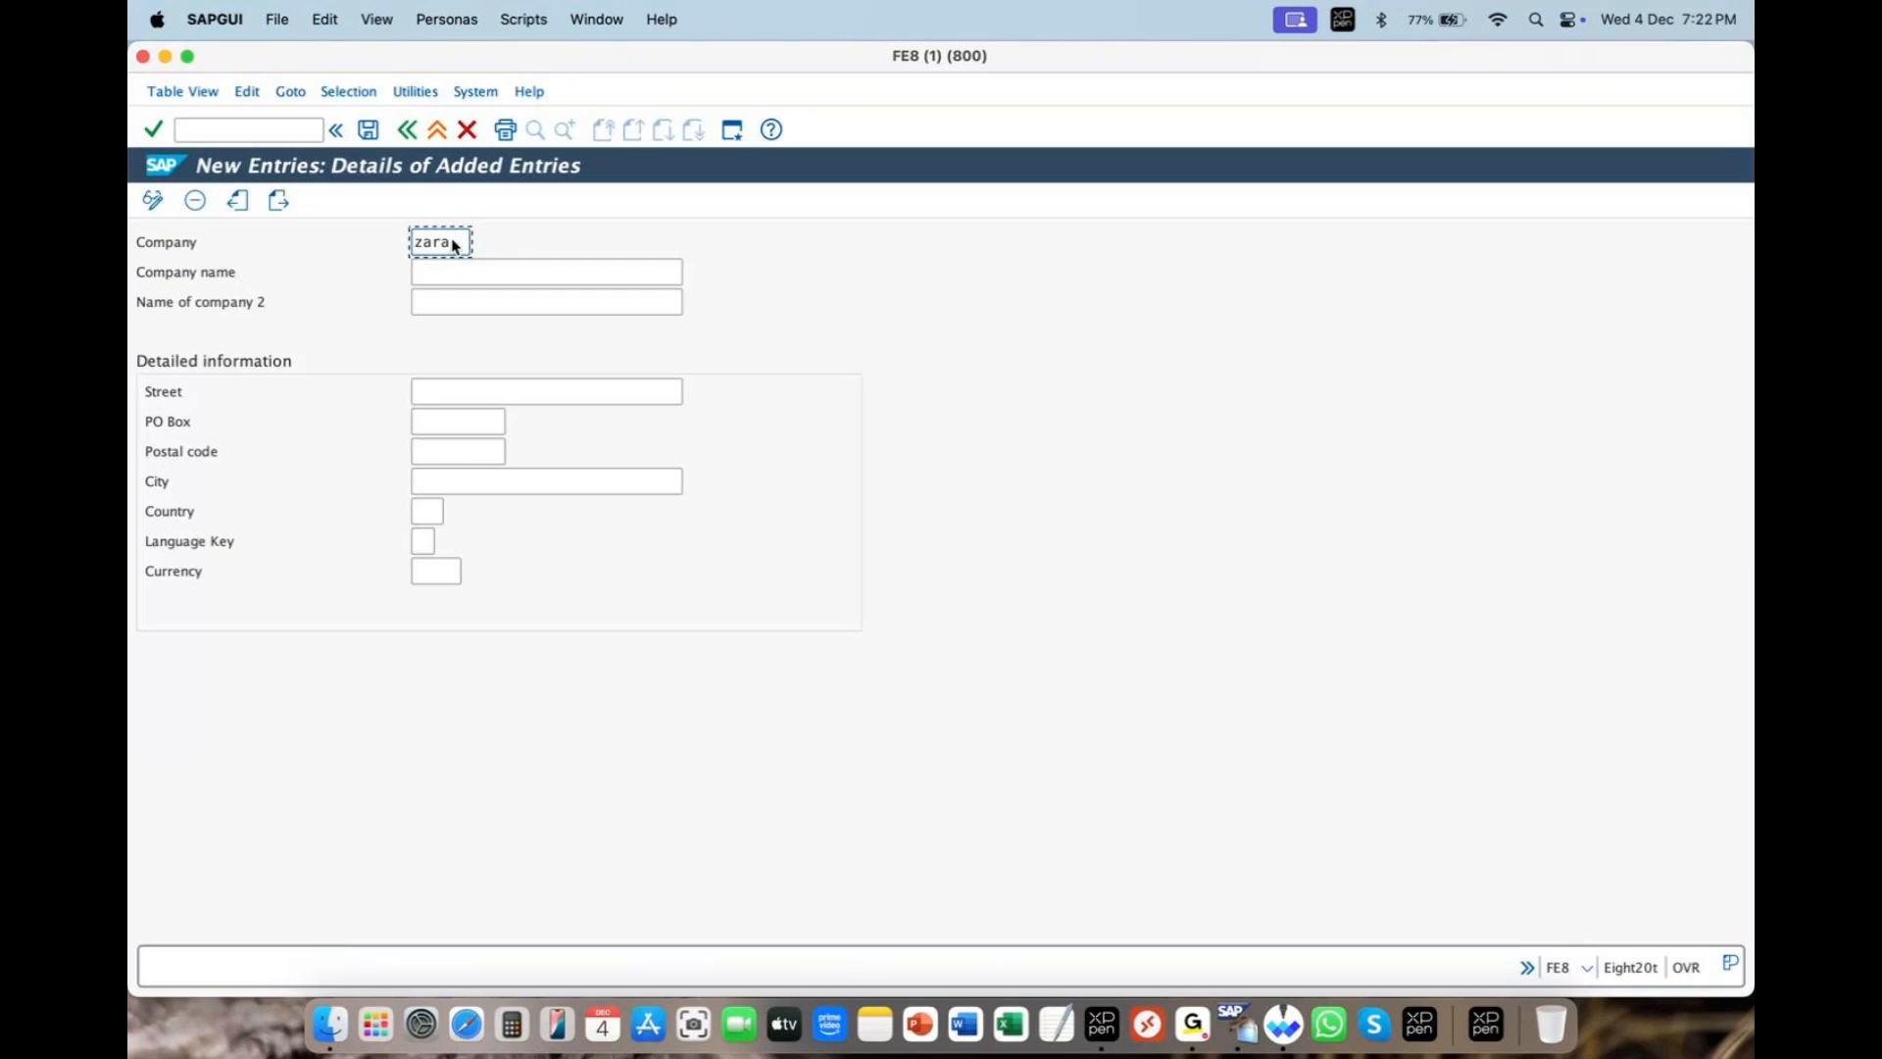
{"action": "key", "text": "BackSpace"}
{"action": "key", "text": "BackSpace"}
{"action": "type", "text": "su"}
{"action": "key", "text": "BackSpace"}
{"action": "key", "text": "BackSpace"}
{"action": "key", "text": "BackSpace"}
{"action": "key", "text": "BackSpace"}
{"action": "type", "text": "pansnc"}
{"action": "key", "text": "BackSpace"}
{"action": "key", "text": "BackSpace"}
{"action": "key", "text": "BackSpace"}
{"action": "key", "text": "BackSpace"}
{"action": "key", "text": "BackSpace"}
{"action": "key", "text": "BackSpace"}
- Enter Company zara and Company name 'zara pvt ltd'
{"action": "type", "text": "zara"}
{"action": "left_click", "coordinate": [676, 268]}
{"action": "left_click", "coordinate": [575, 275]}
{"action": "type", "text": "z"}
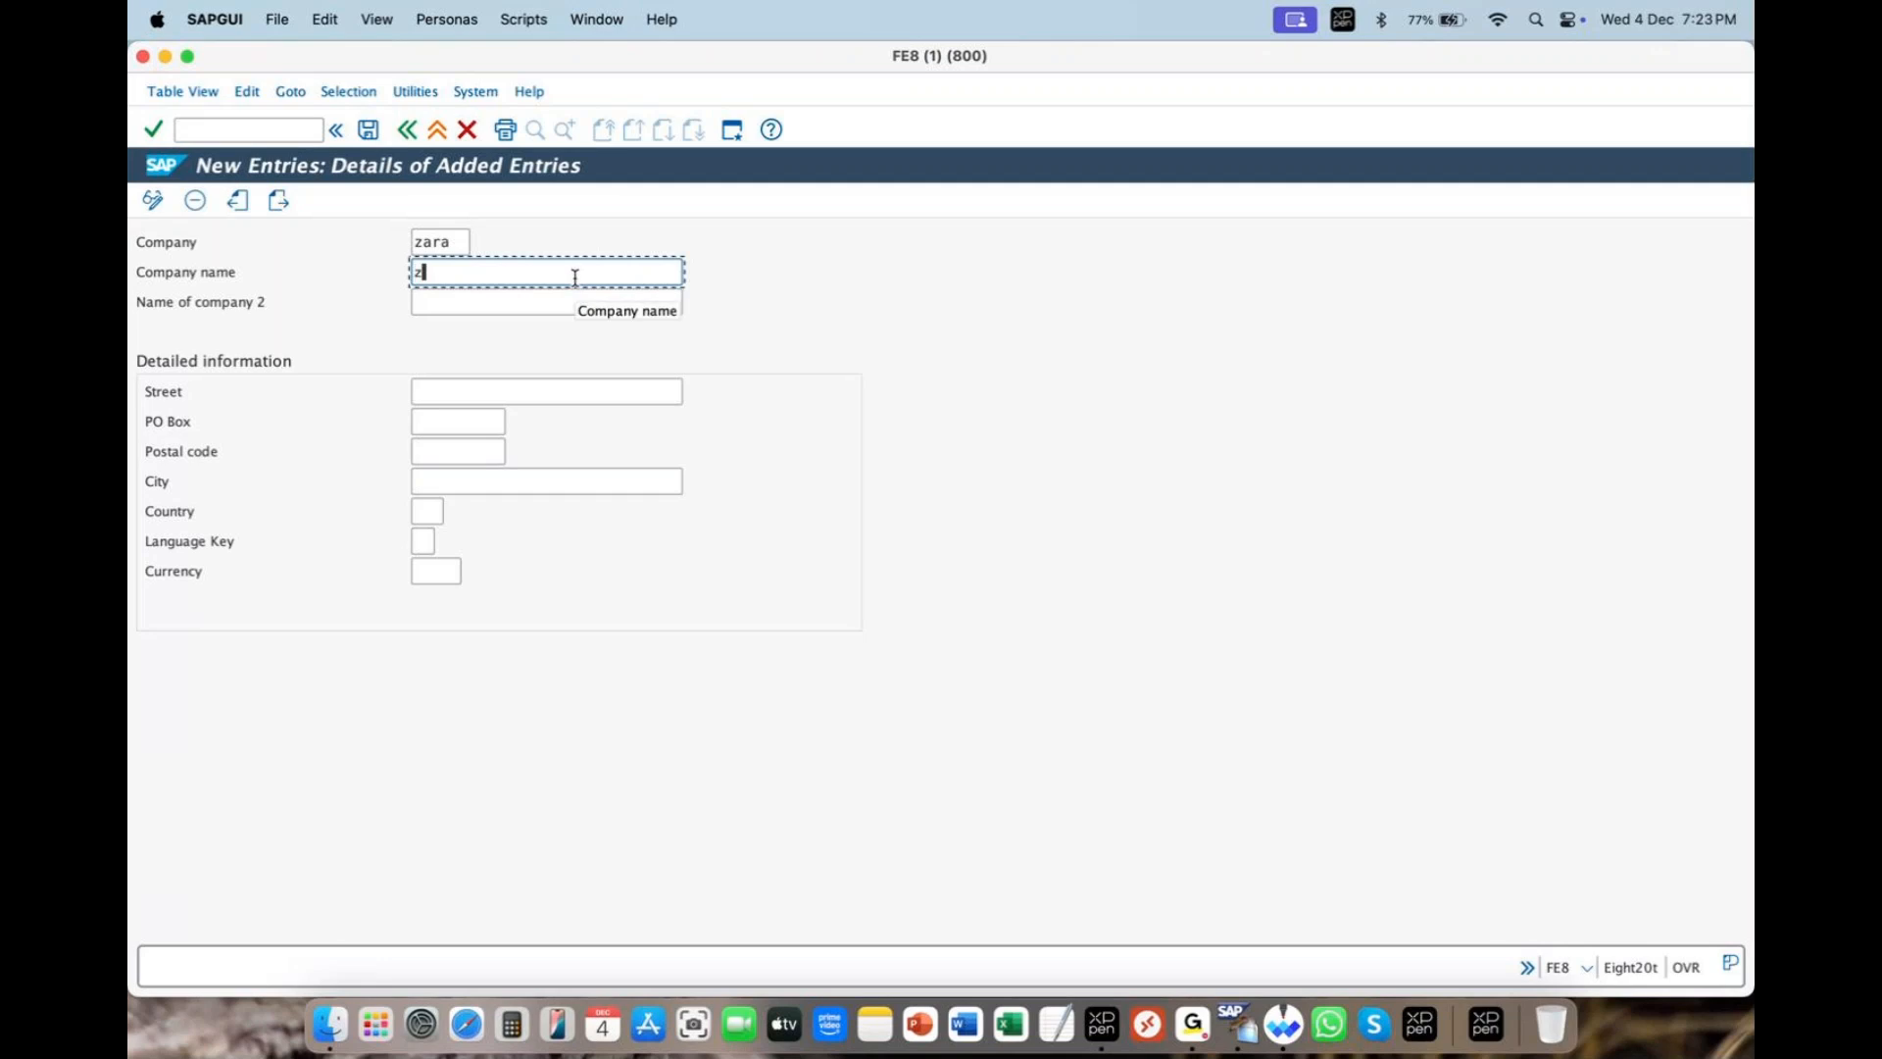
{"action": "type", "text": "ara pvt ltd"}
{"action": "key", "text": "Tab"}
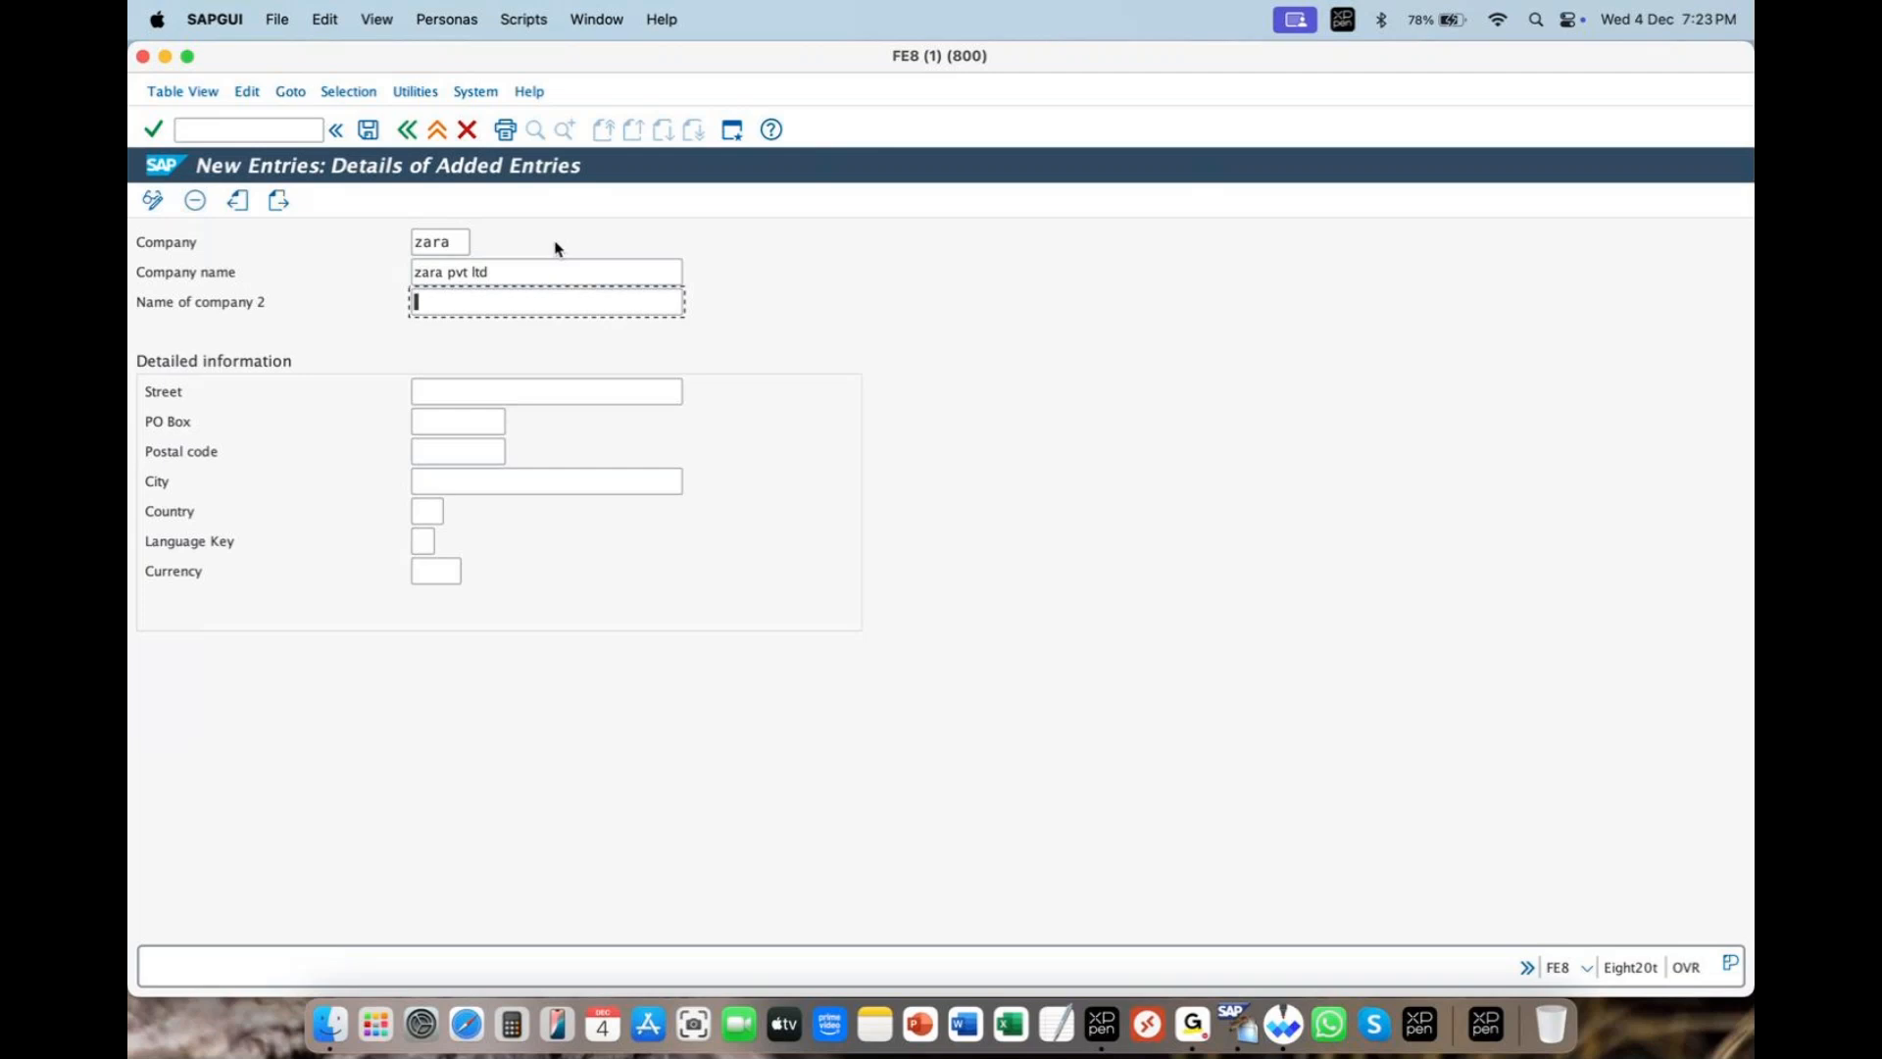
{"action": "left_click_drag", "start_coordinate": [416, 274], "coordinate": [550, 299]}
{"action": "left_click", "coordinate": [469, 305]}
{"action": "left_click", "coordinate": [442, 390]}
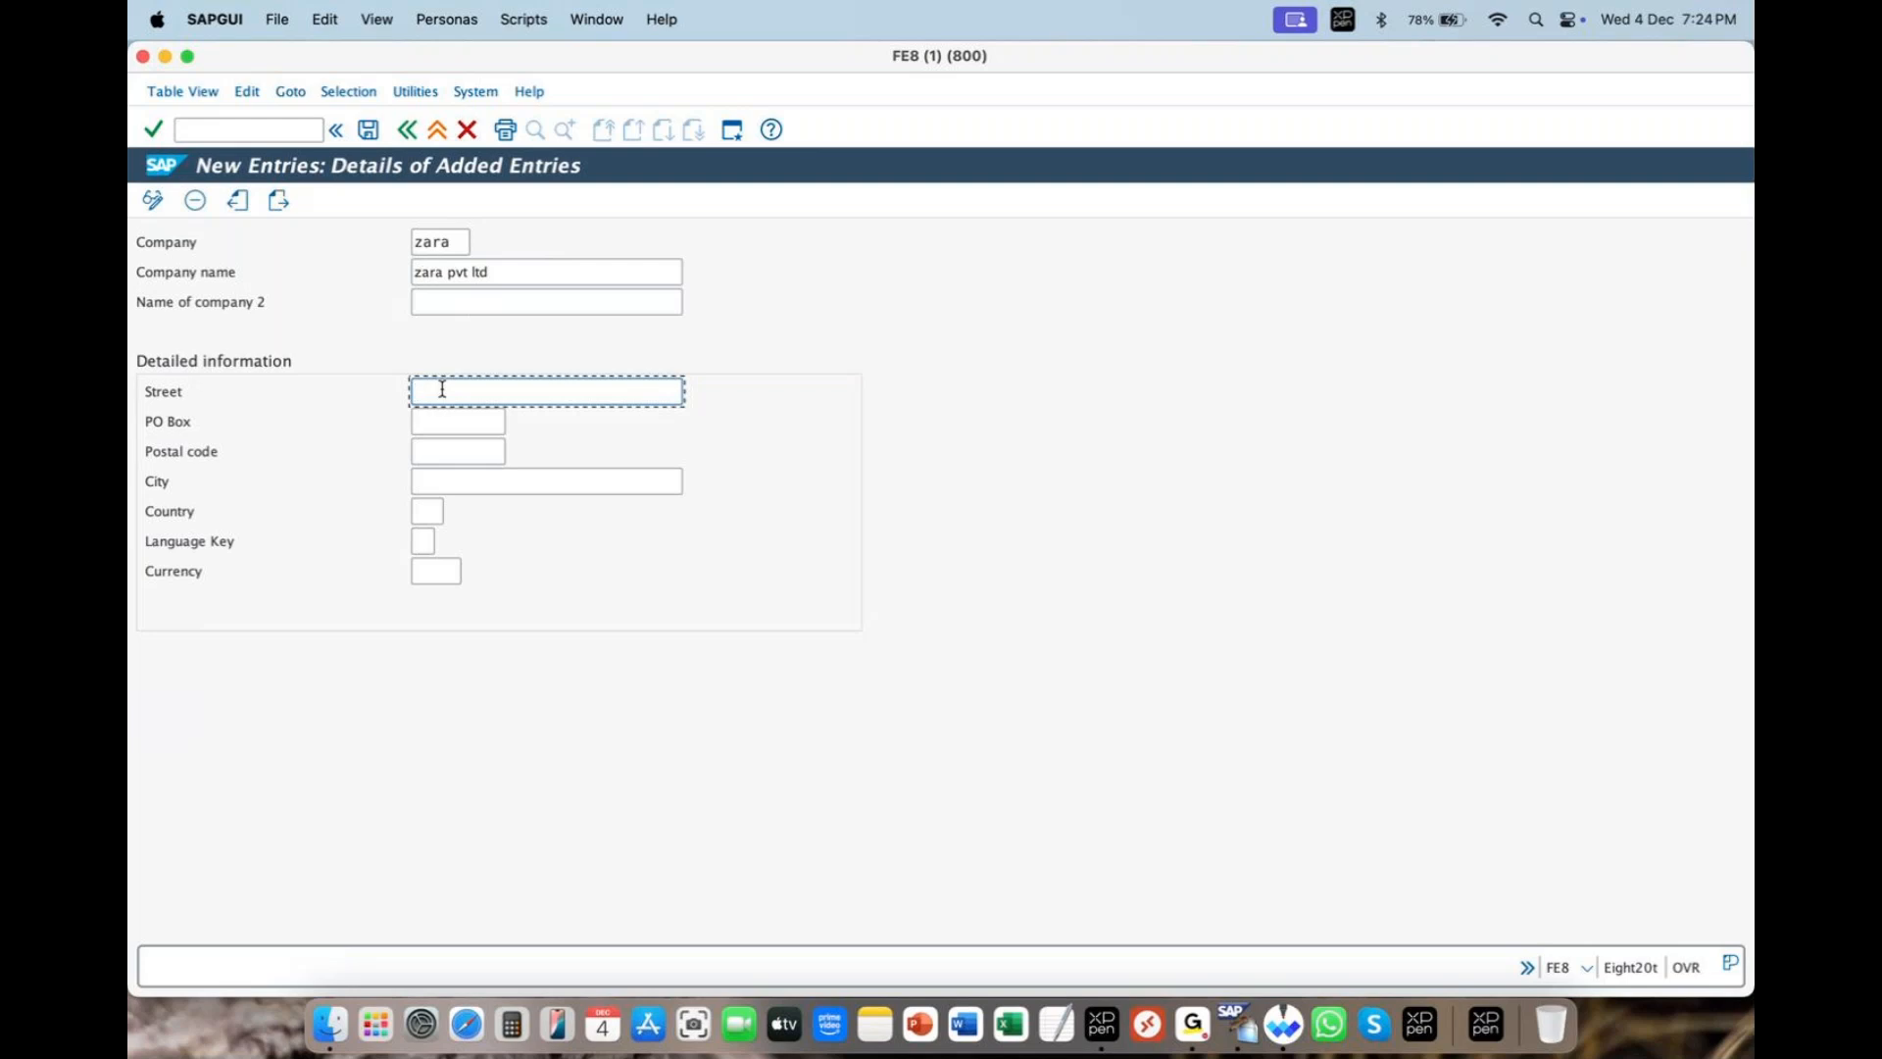
{"action": "key", "text": "Down"}
{"action": "key", "text": "Up"}
{"action": "left_click", "coordinate": [511, 302]}
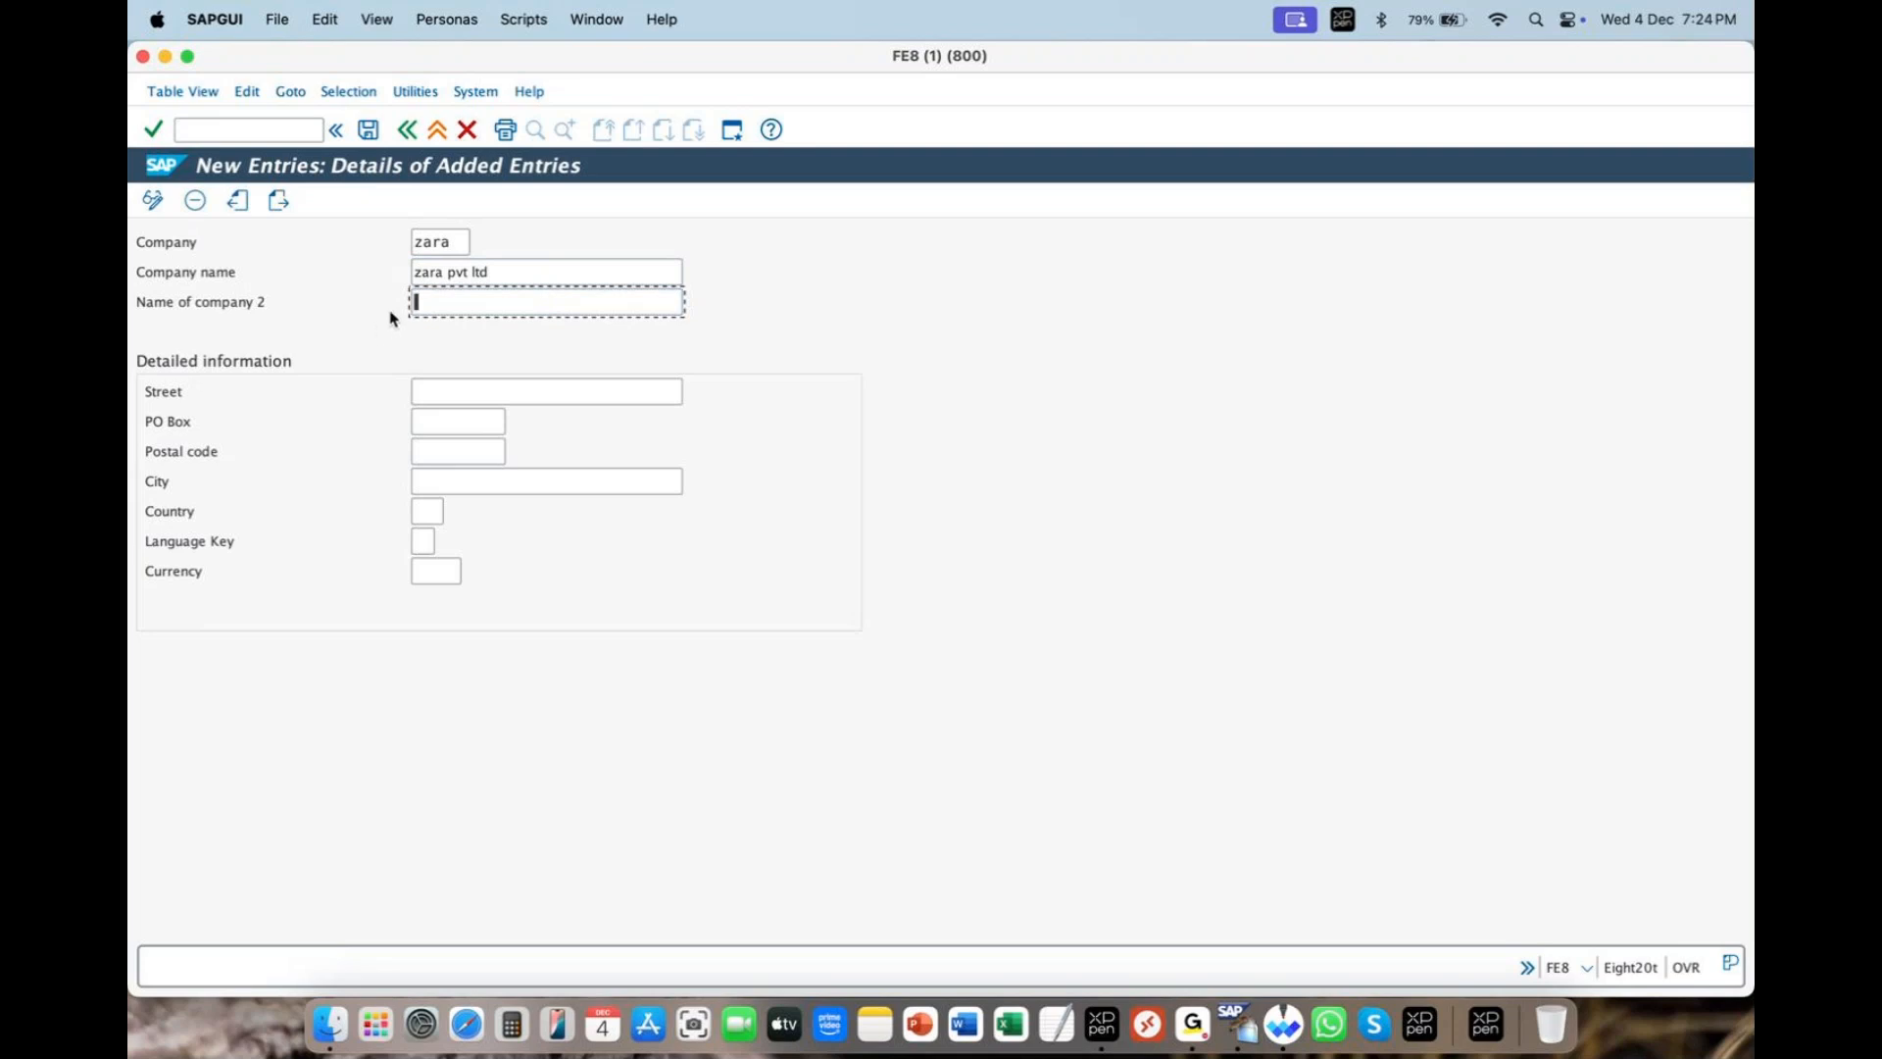
{"action": "key", "text": "Tab"}
{"action": "left_click", "coordinate": [436, 387]}
- Fill in street sreetno45, PO Box 12345, country IN and postal code 12345
{"action": "left_click", "coordinate": [431, 304]}
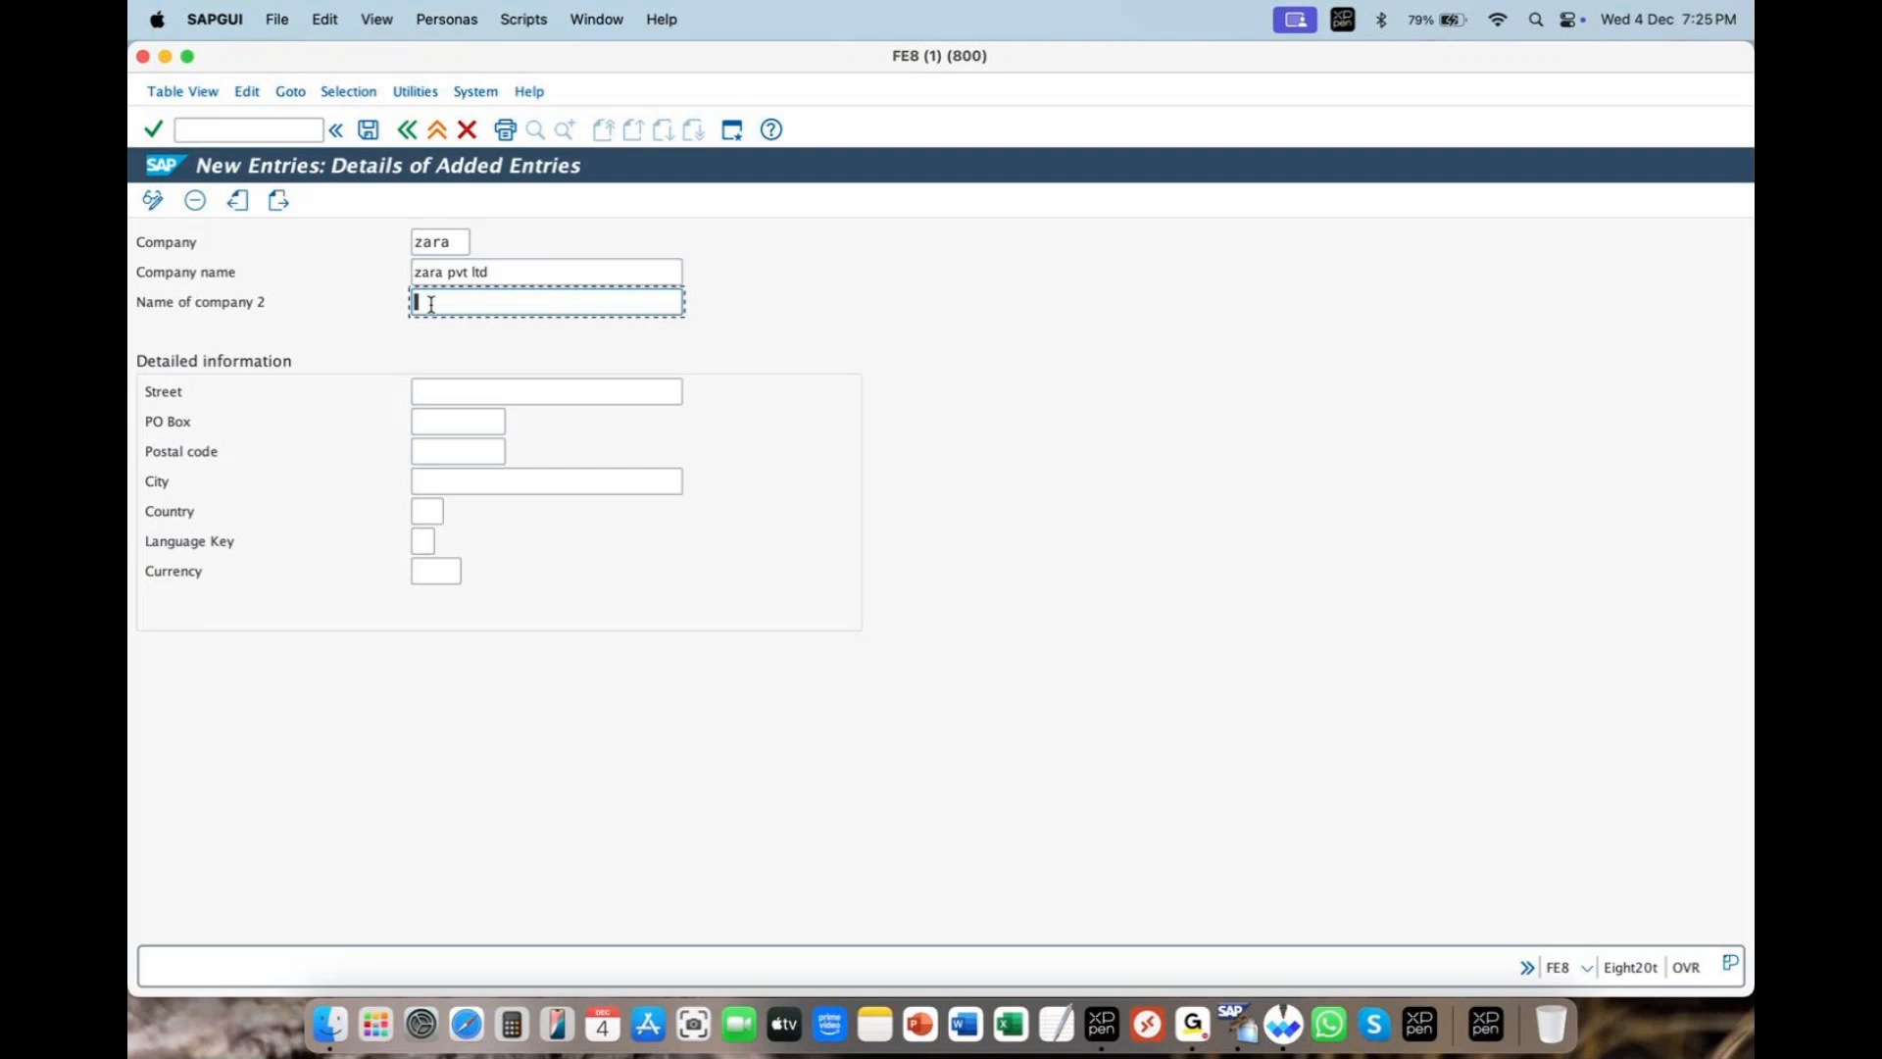
{"action": "left_click", "coordinate": [464, 390]}
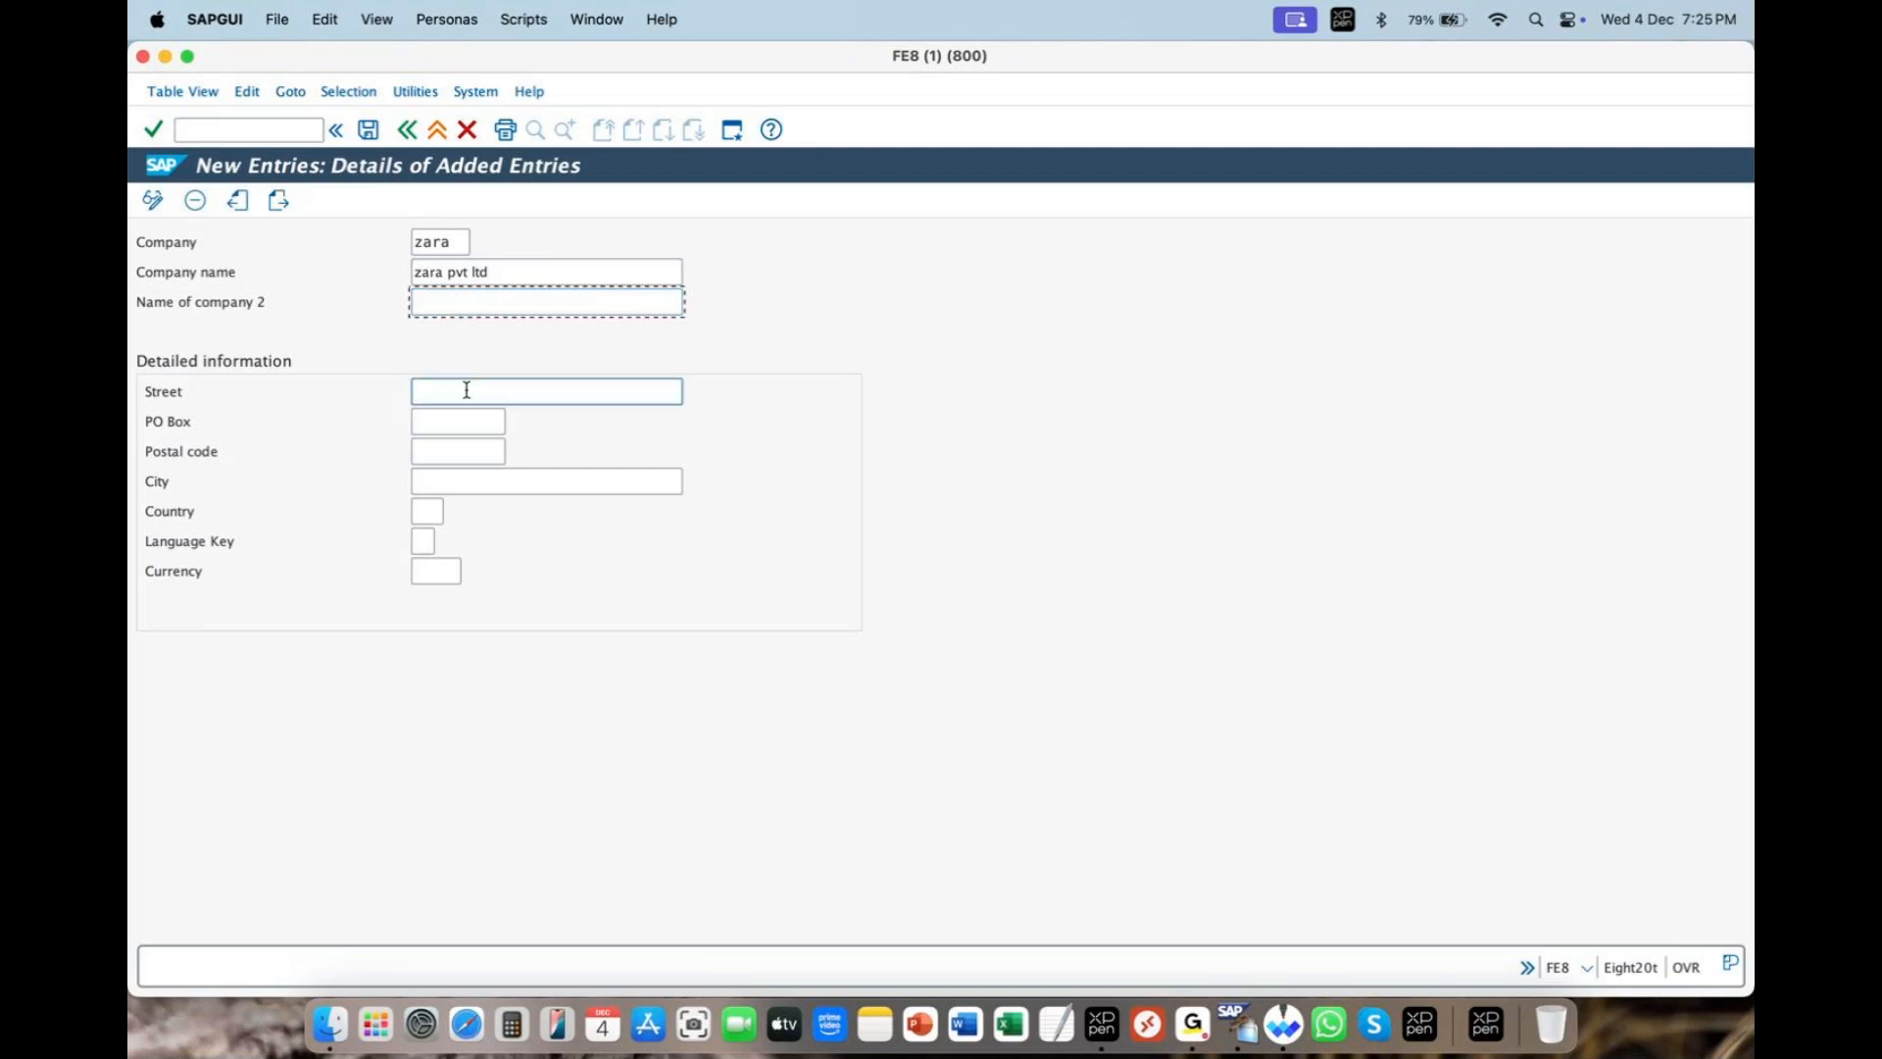
{"action": "type", "text": "sreetno45"}
{"action": "key", "text": "Tab"}
{"action": "type", "text": "12345"}
{"action": "key", "text": "Return"}
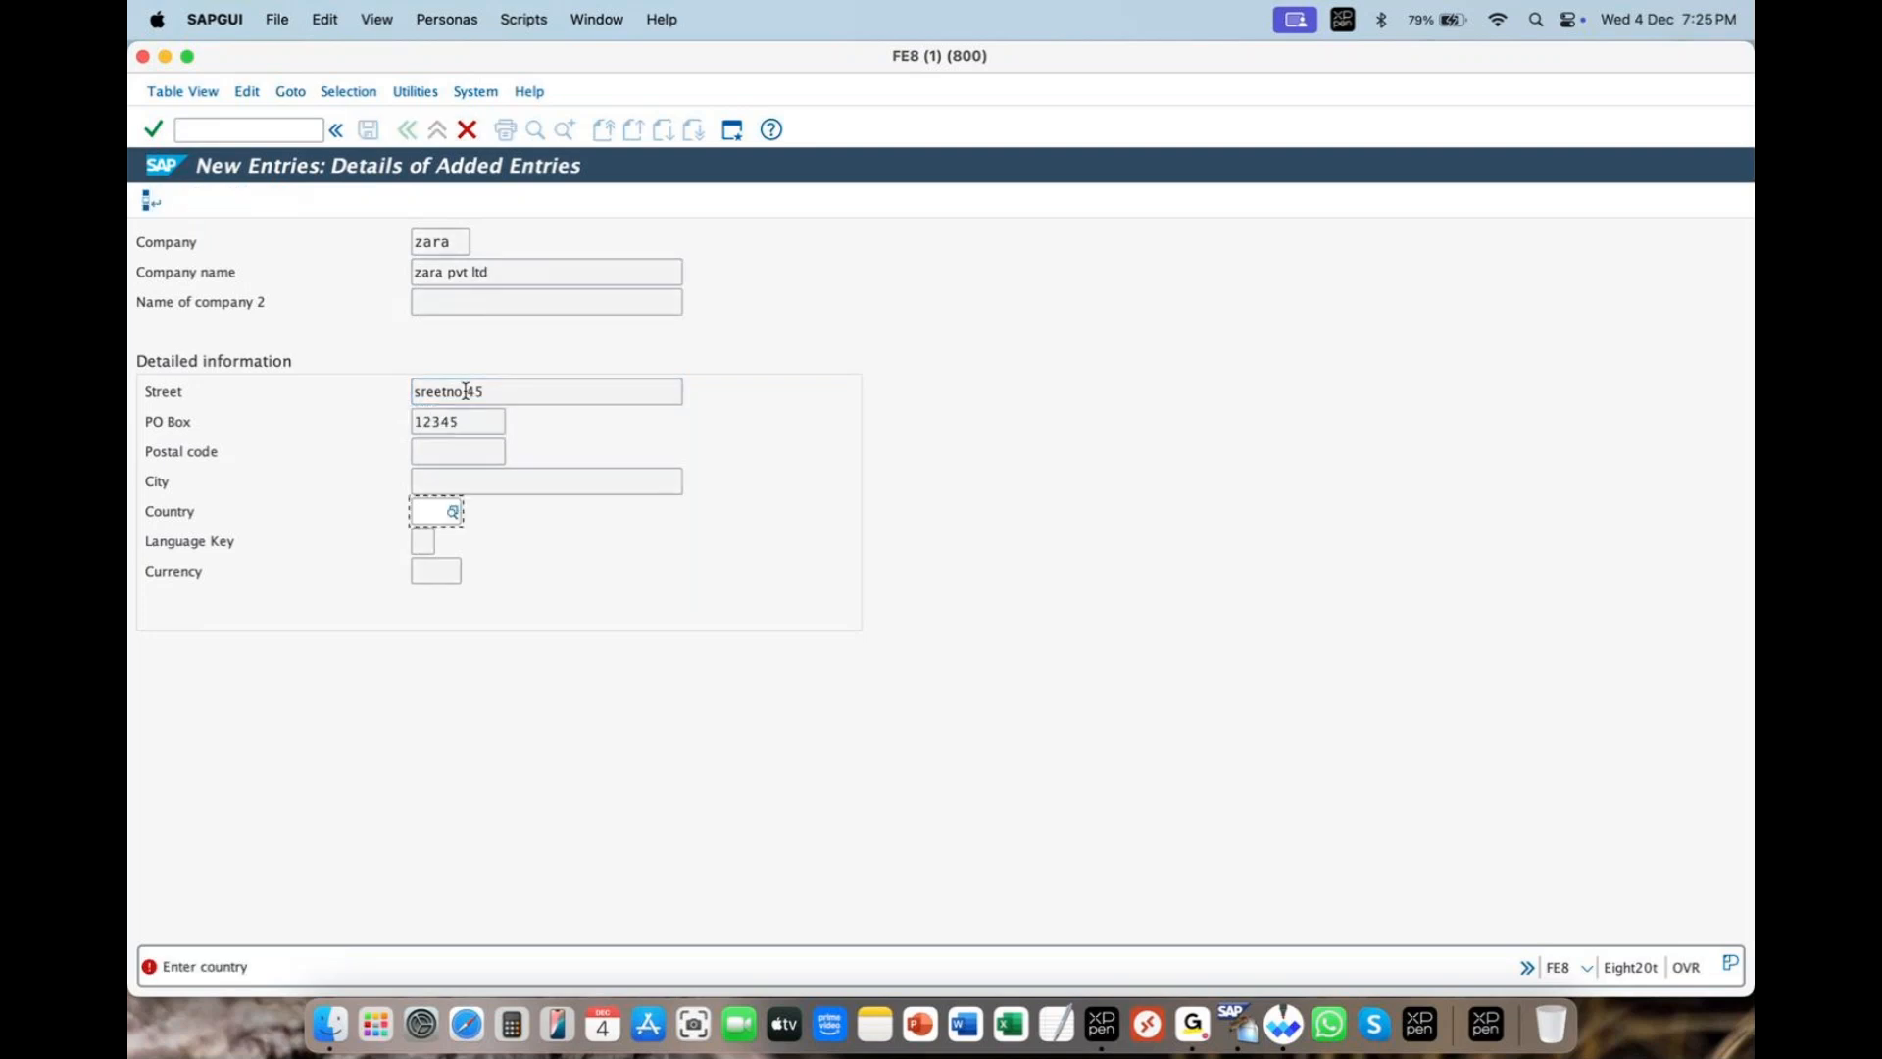
{"action": "type", "text": "IN"}
{"action": "key", "text": "Return"}
{"action": "left_click", "coordinate": [446, 448]}
{"action": "type", "text": "12345"}
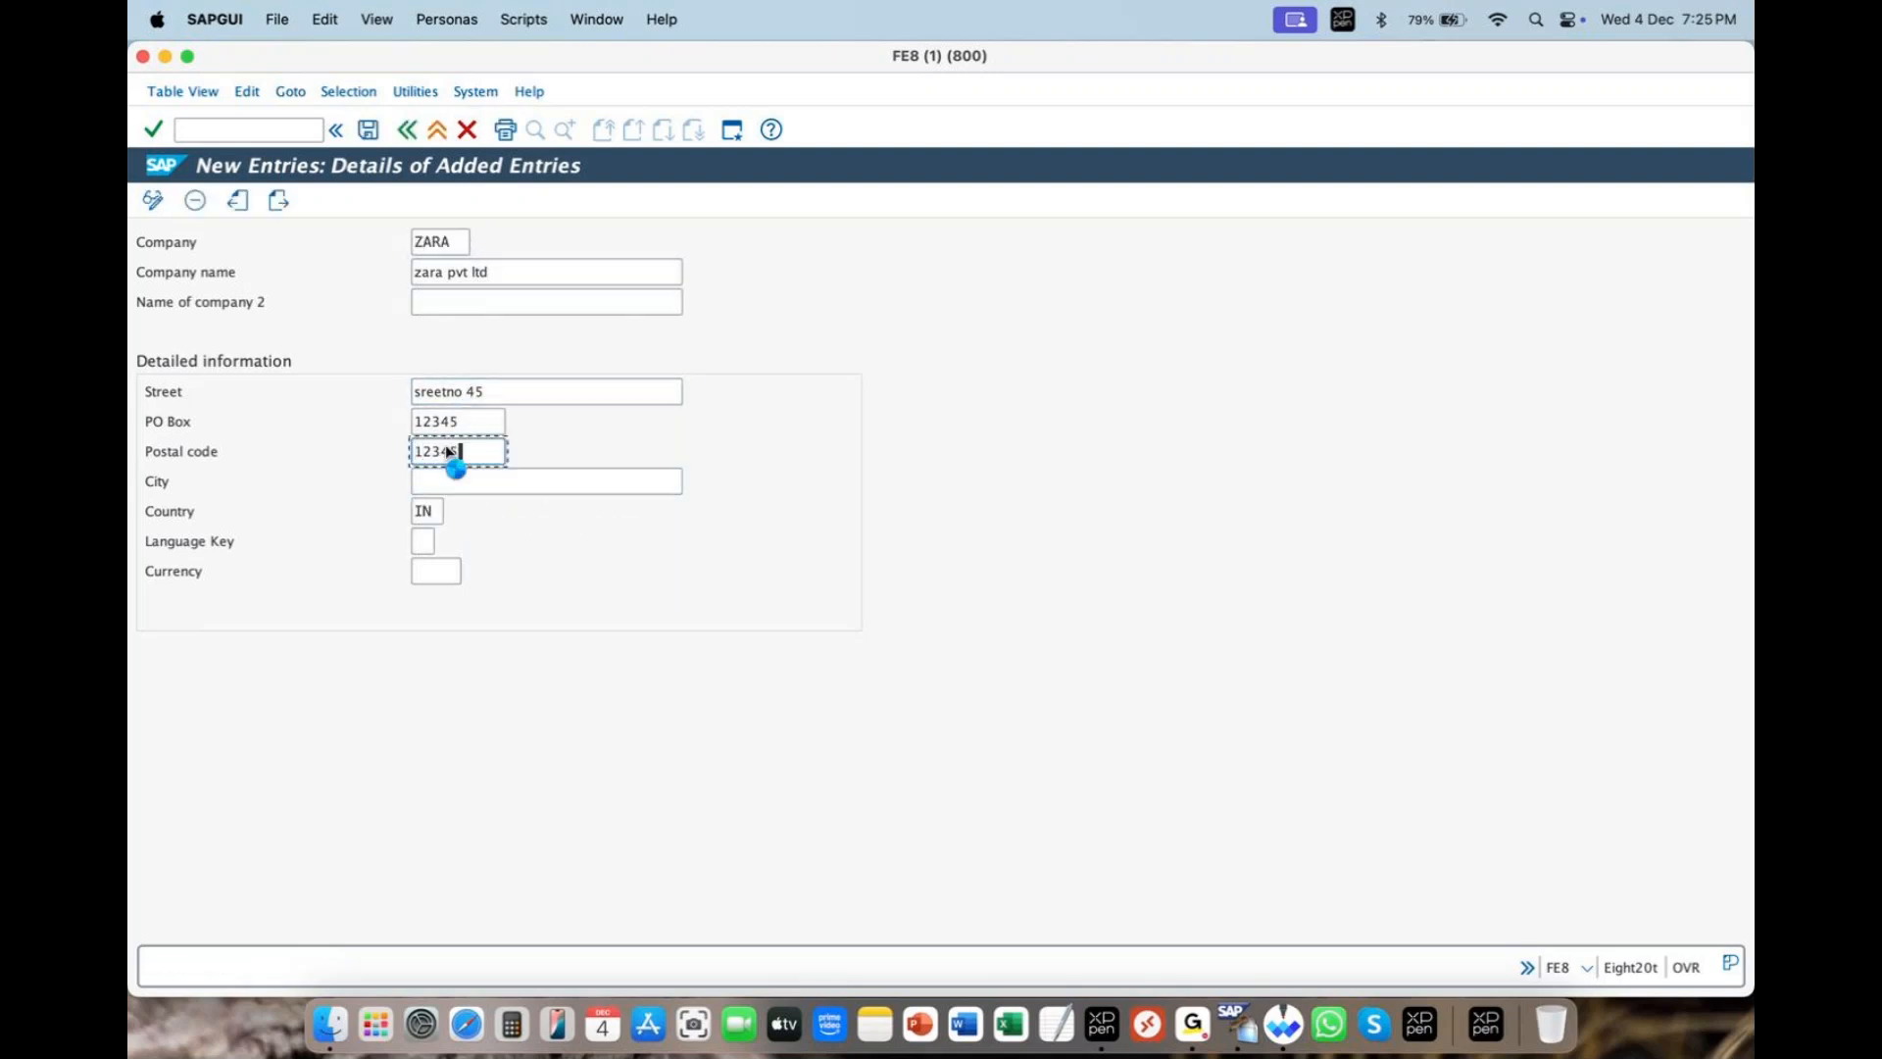
{"action": "key", "text": "Return"}
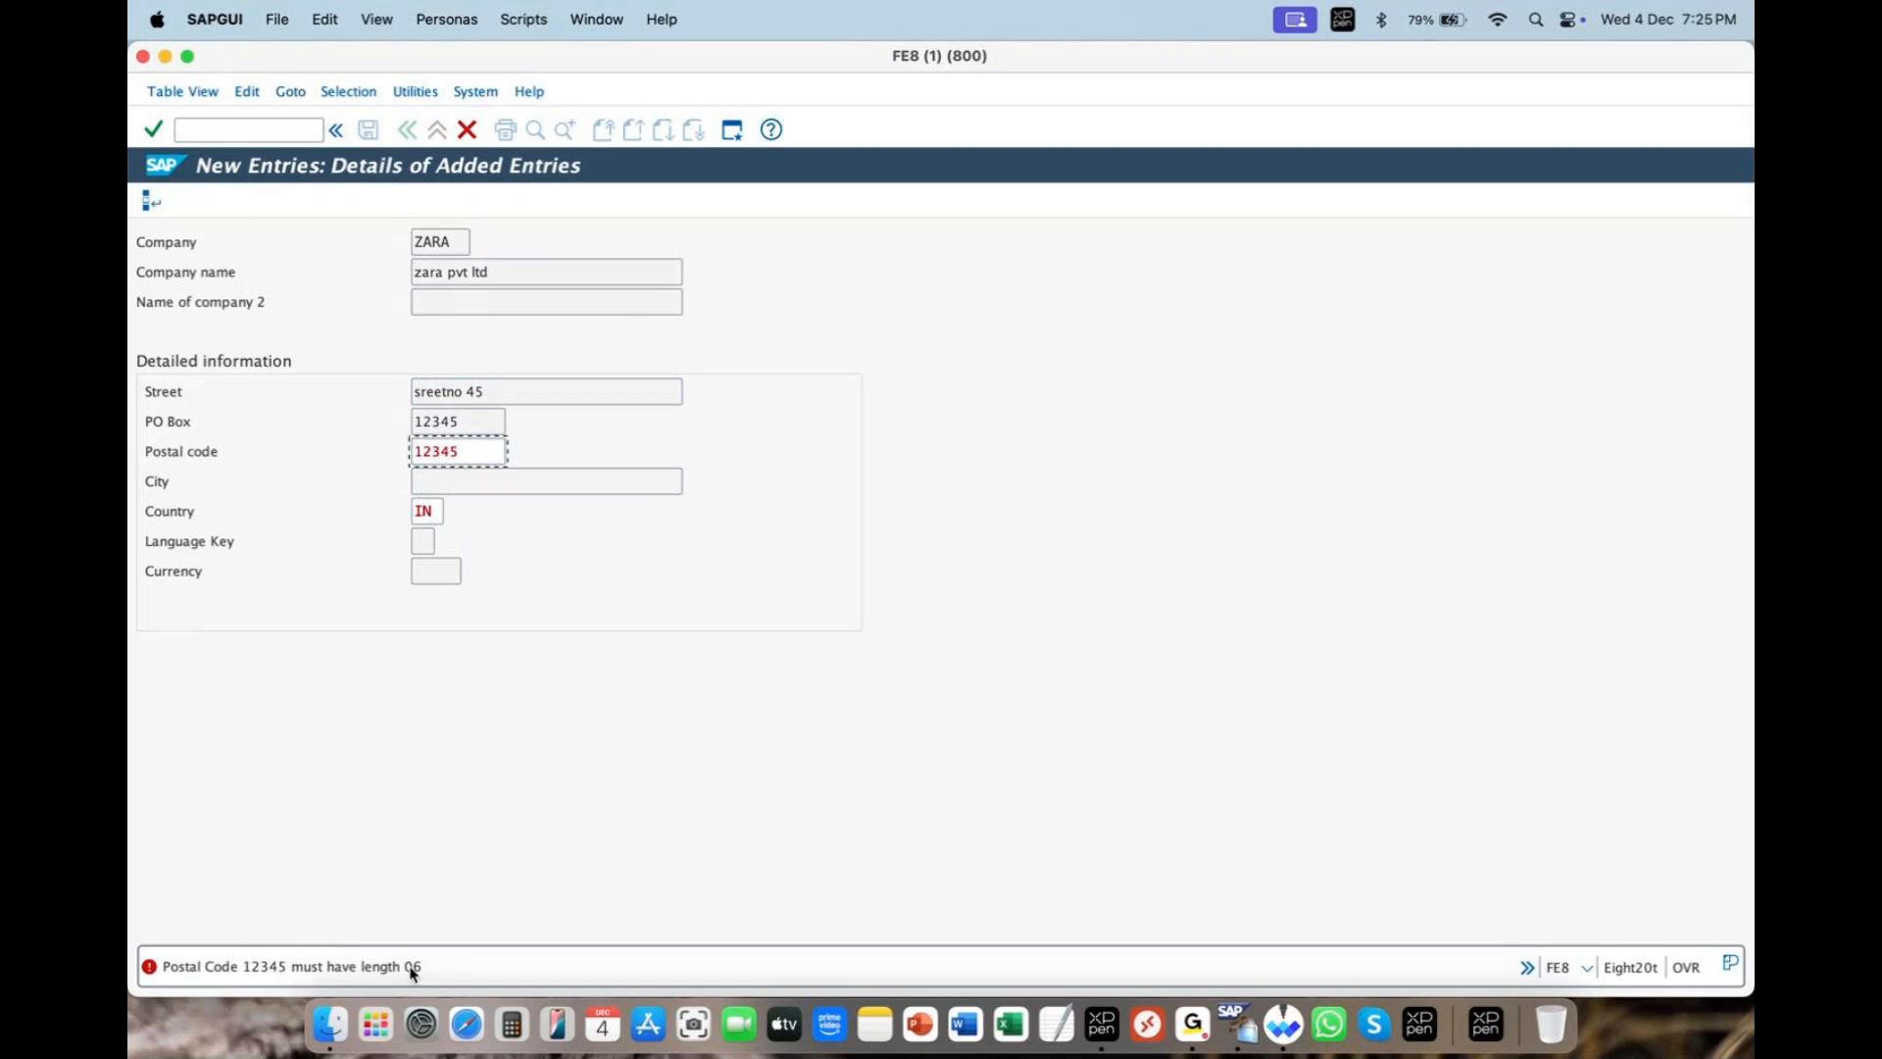
- Pick DE Germany from the Country value list, then select the PO Box value
{"action": "left_click", "coordinate": [438, 511]}
{"action": "left_click", "coordinate": [453, 509]}
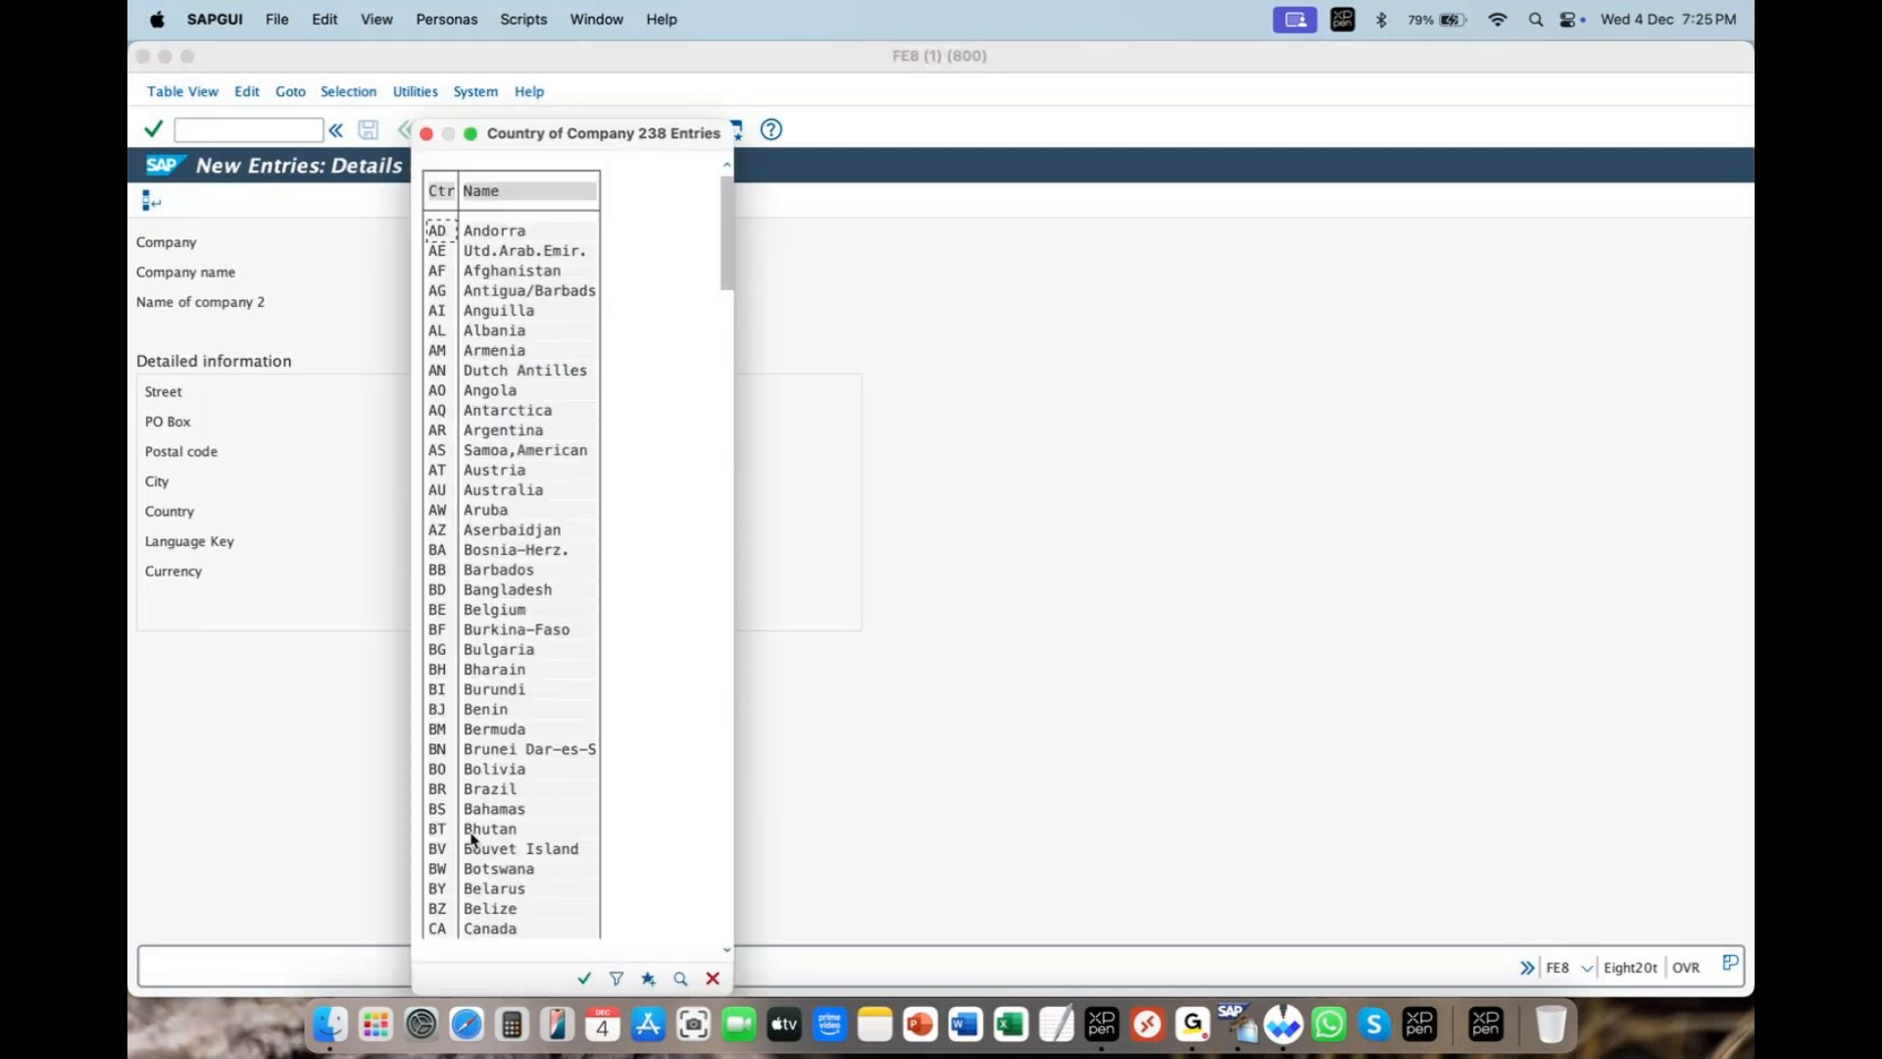
{"action": "left_click", "coordinate": [472, 689]}
{"action": "scroll", "coordinate": [471, 686], "scroll_direction": "down", "scroll_amount": 8}
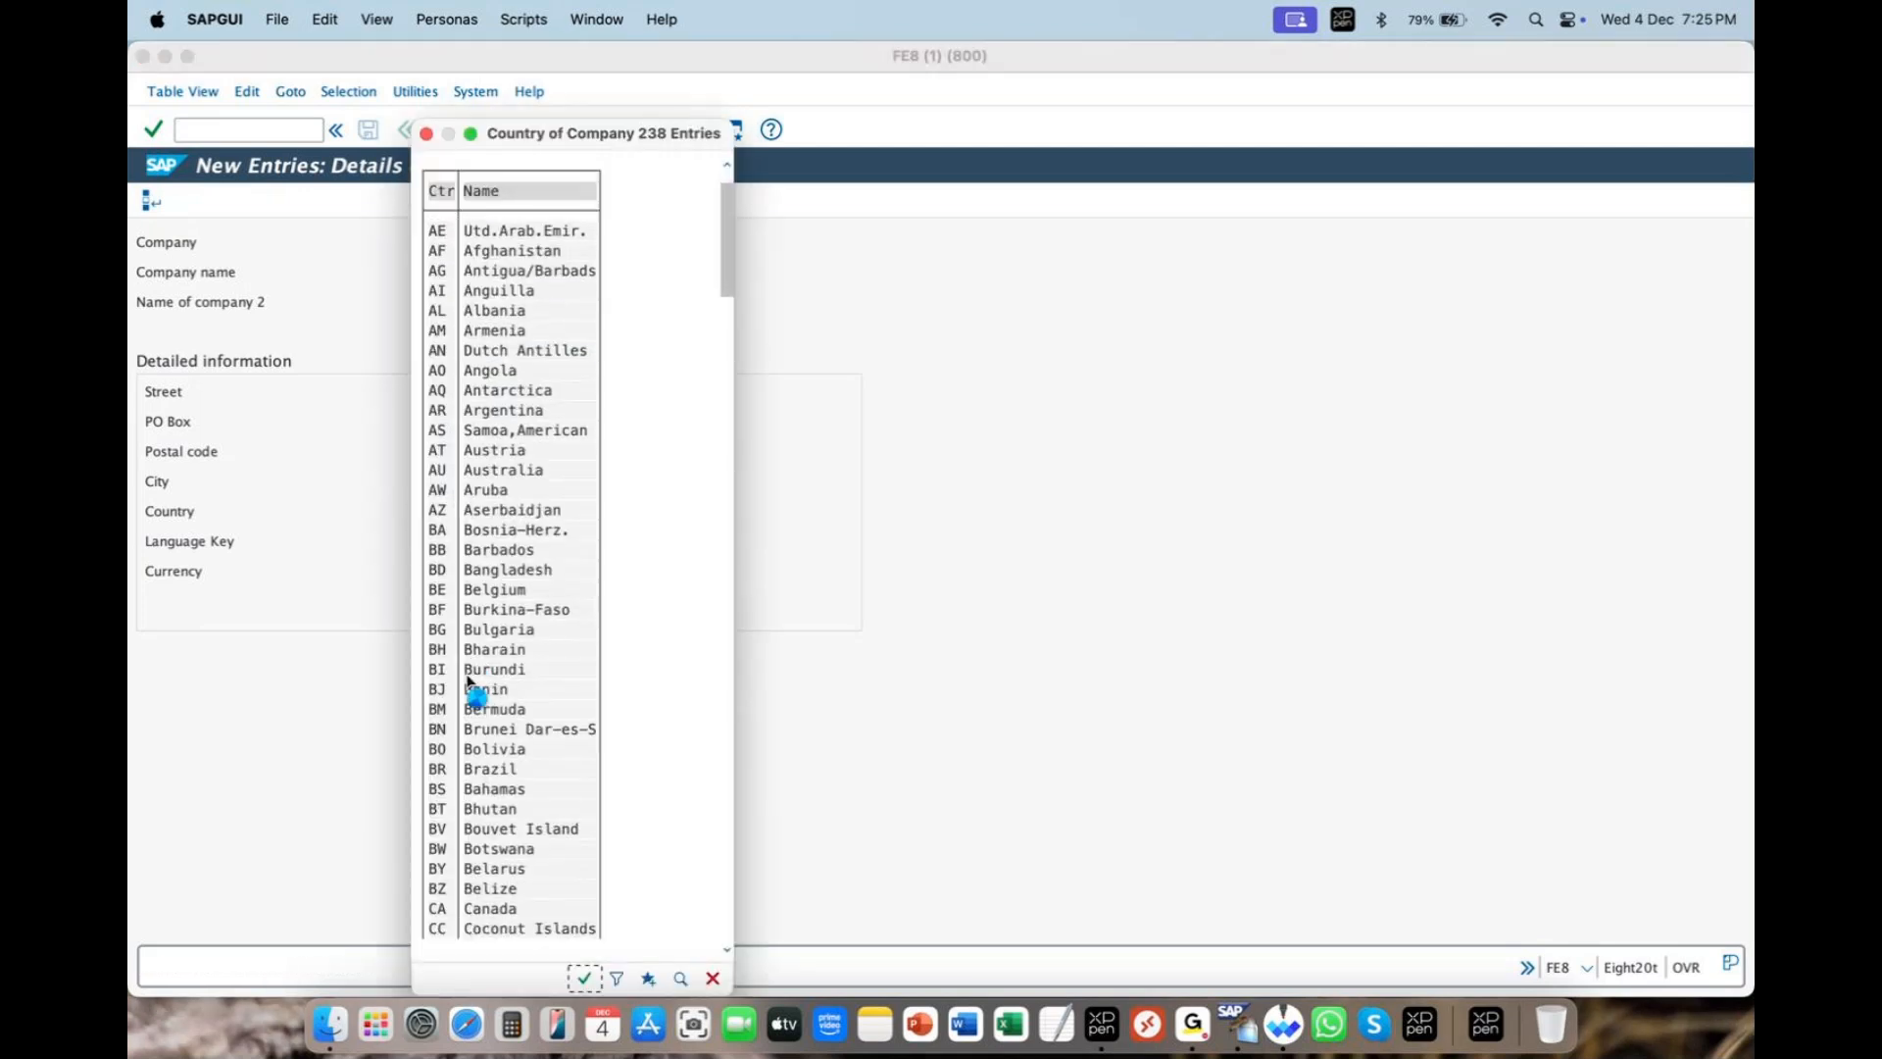
{"action": "scroll", "coordinate": [473, 710], "scroll_direction": "down", "scroll_amount": 7}
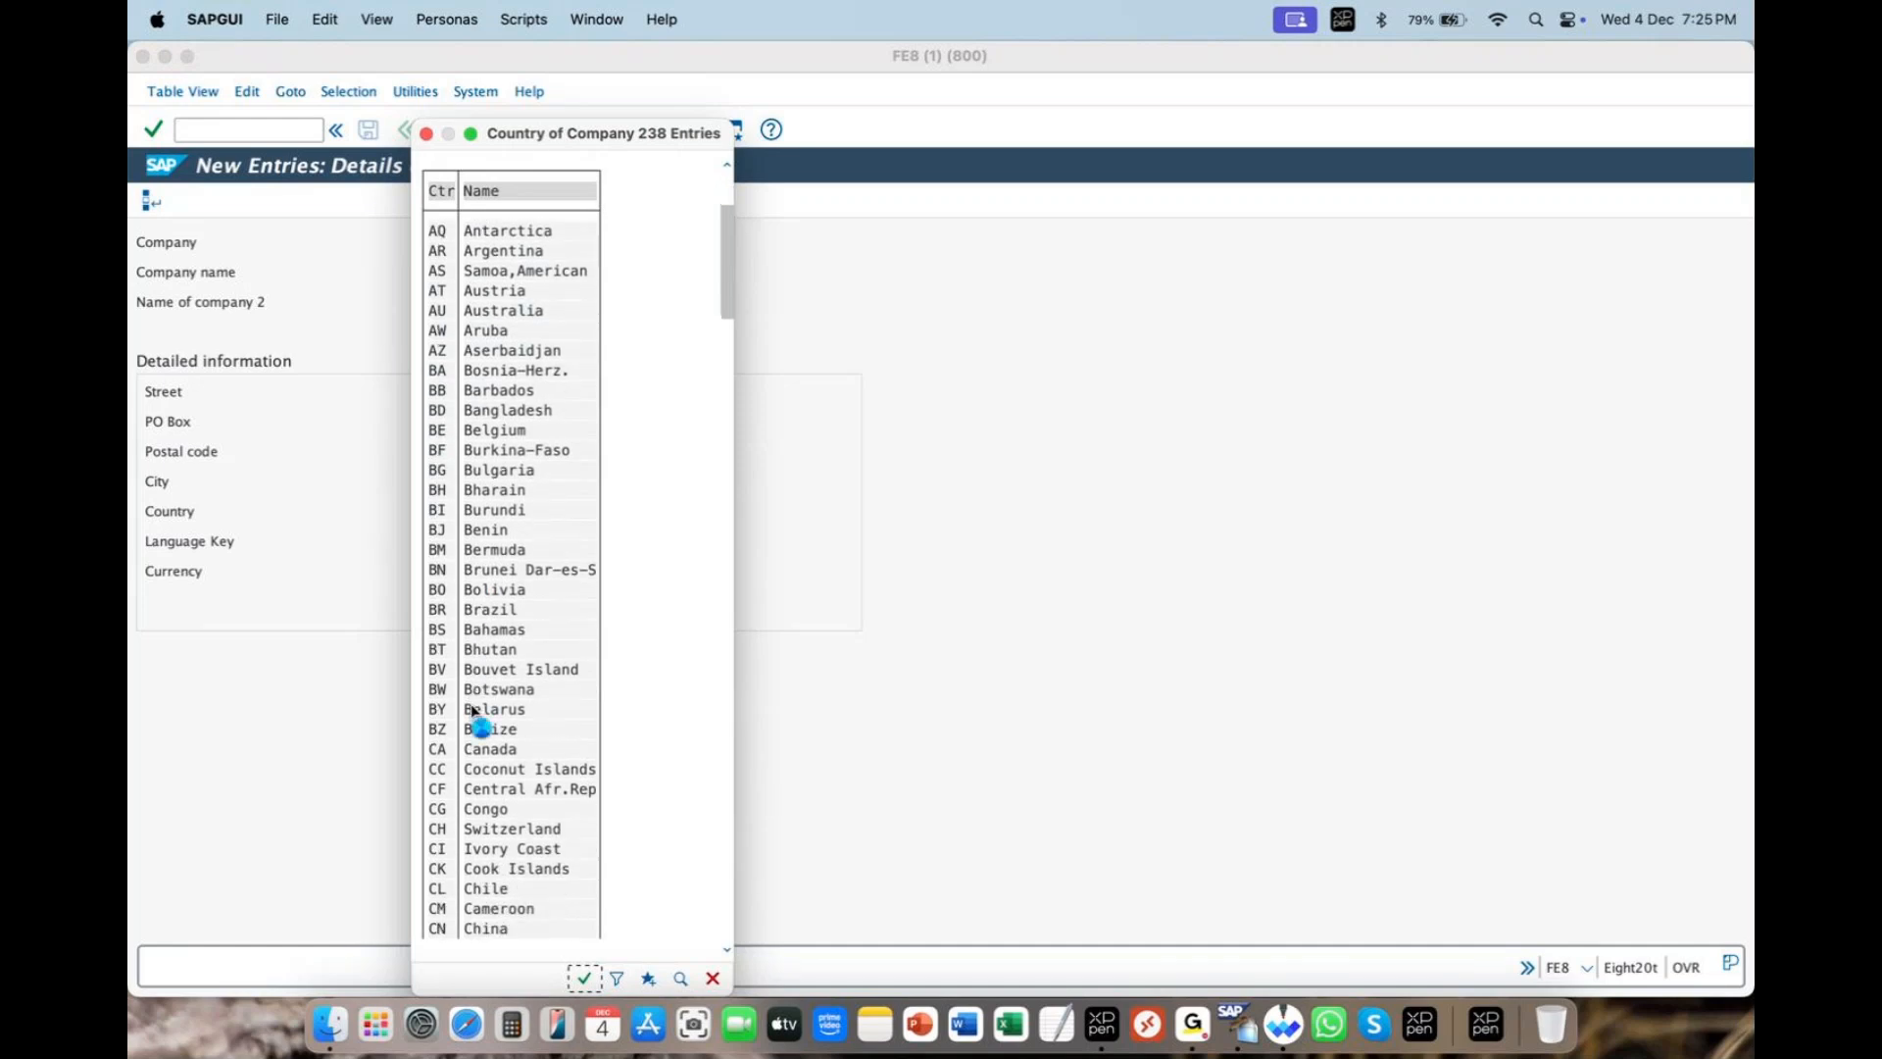
{"action": "scroll", "coordinate": [472, 710], "scroll_direction": "down", "scroll_amount": 4}
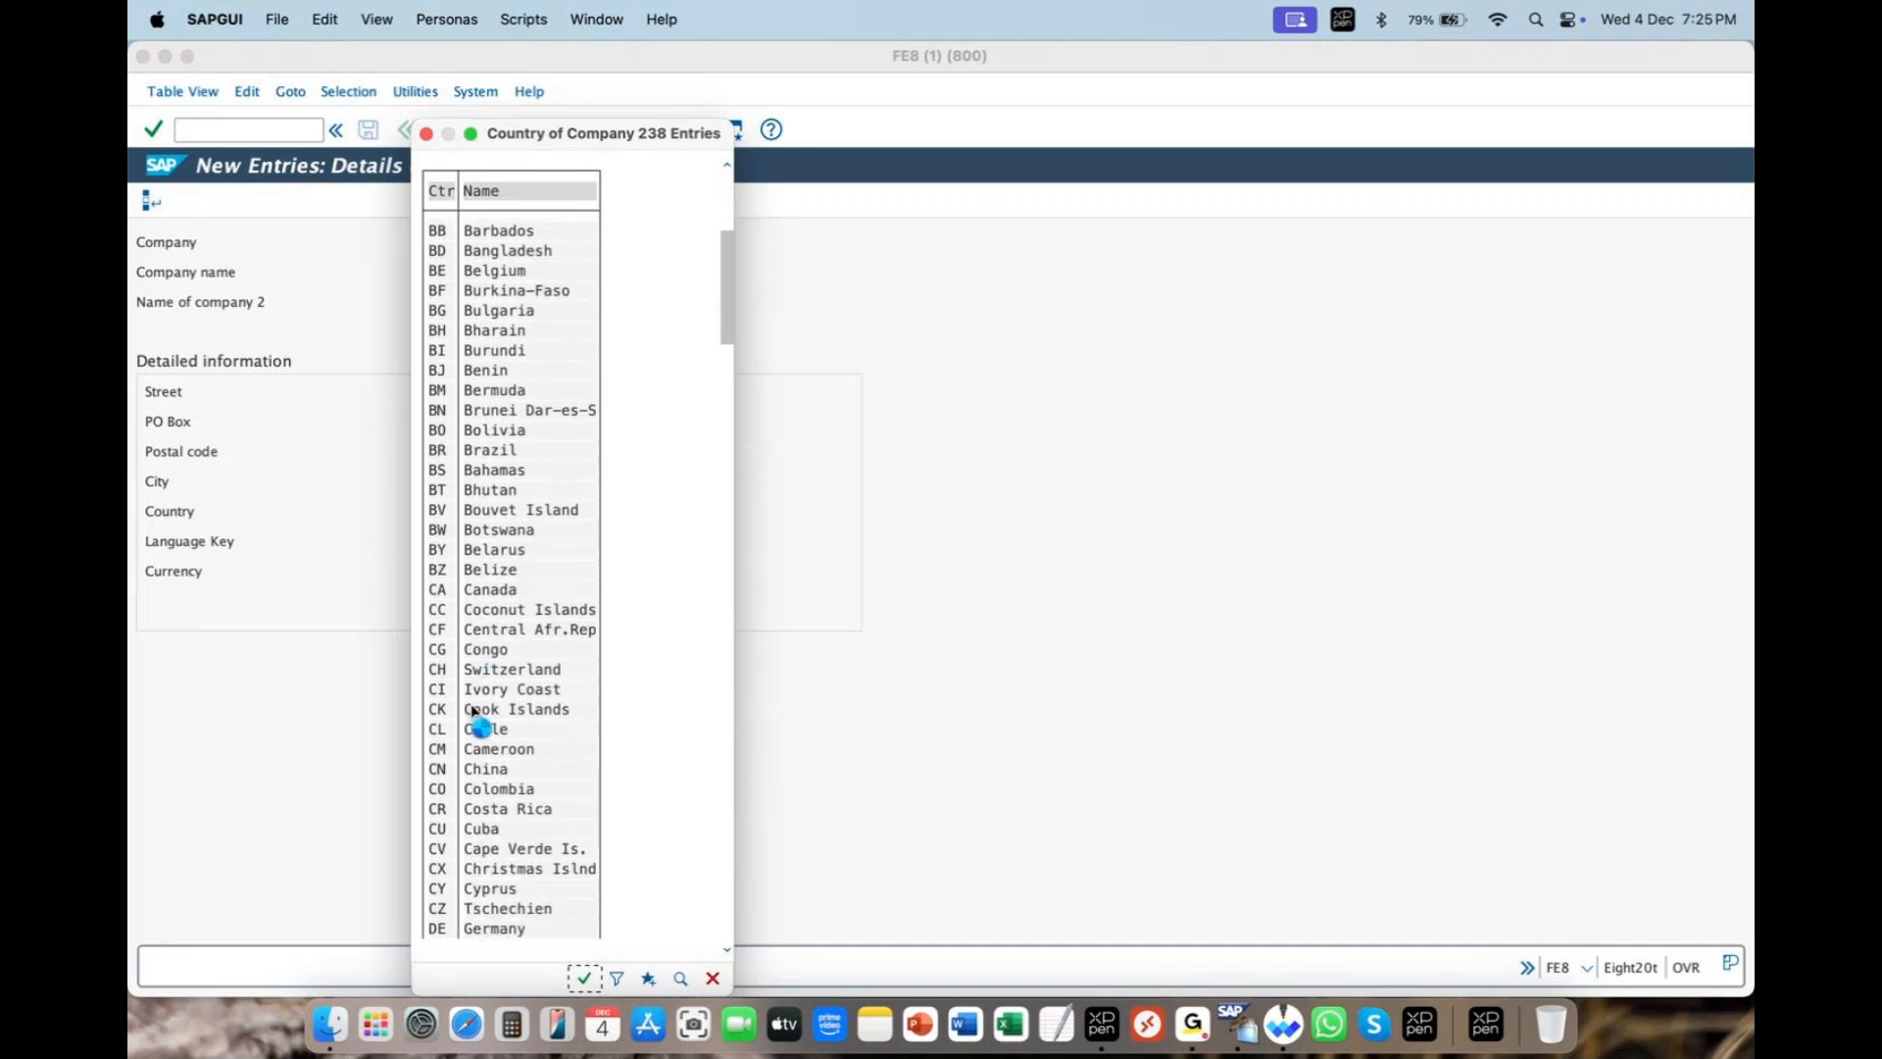
{"action": "double_click", "coordinate": [487, 887]}
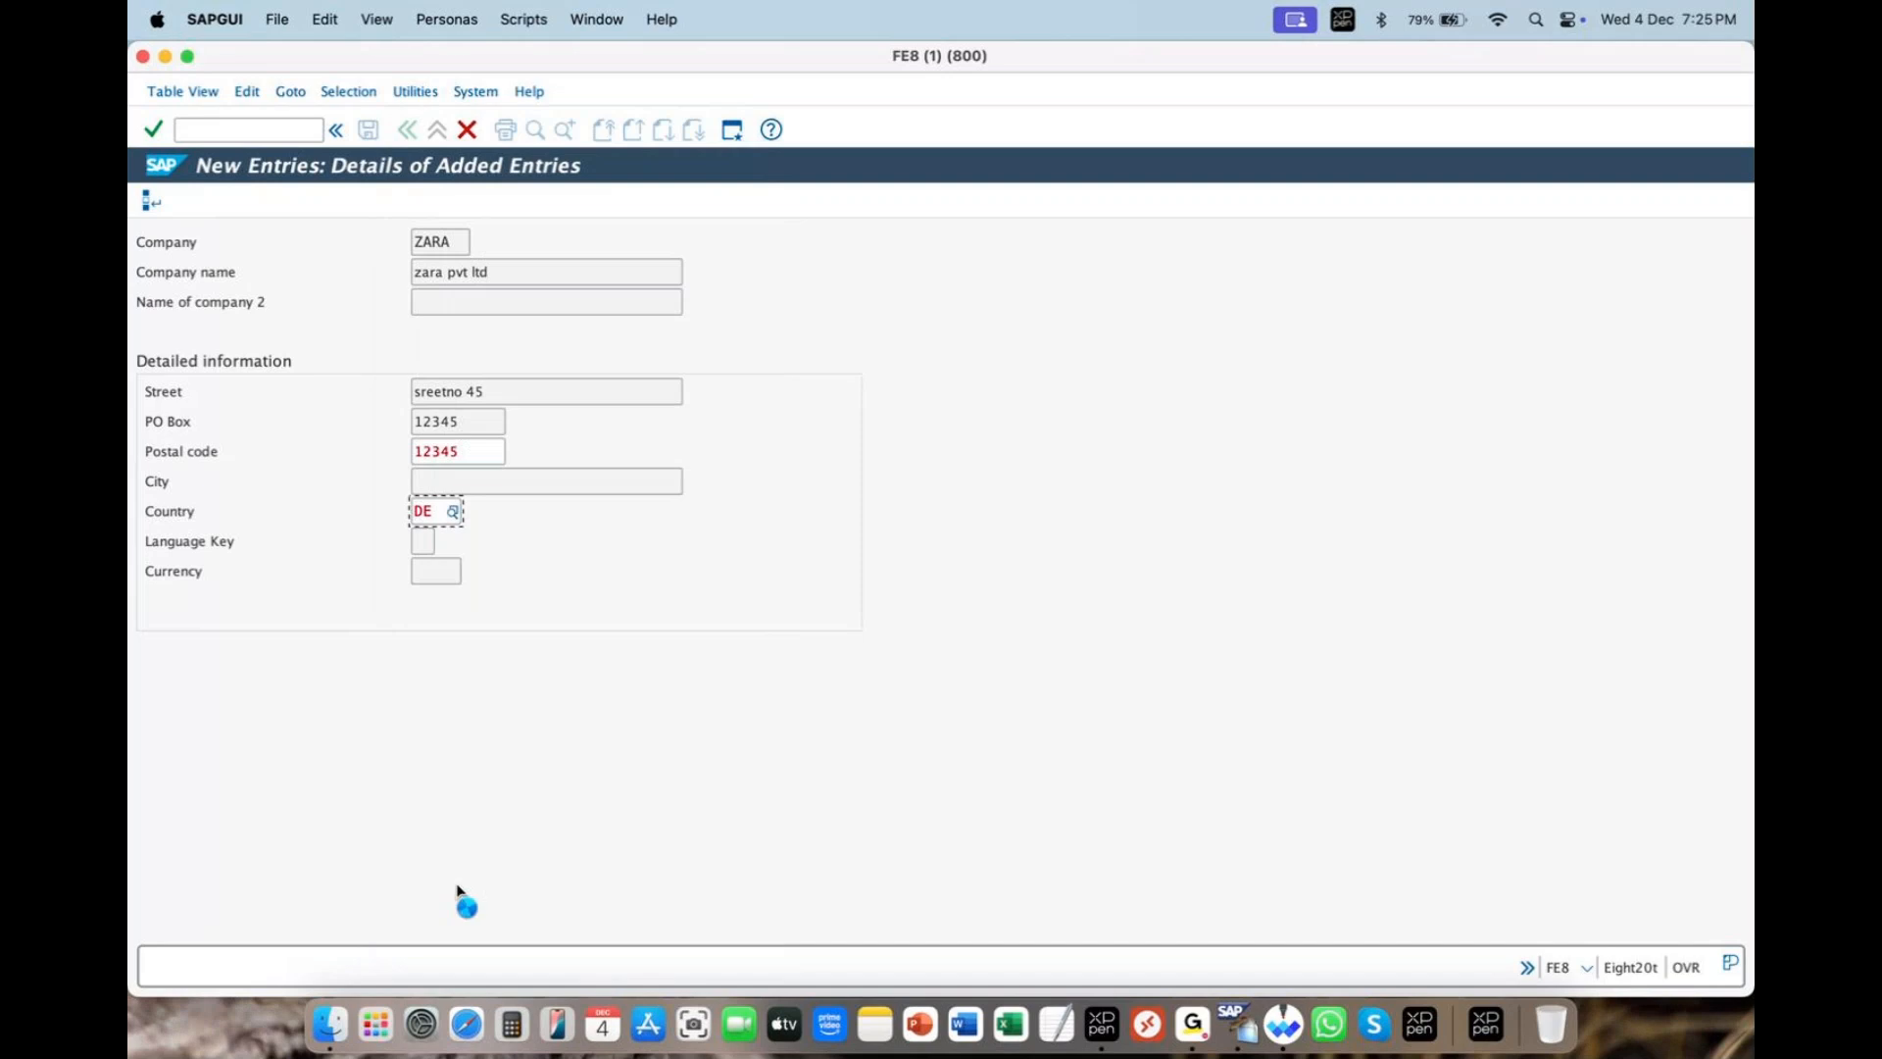
{"action": "left_click_drag", "start_coordinate": [468, 451], "coordinate": [357, 419]}
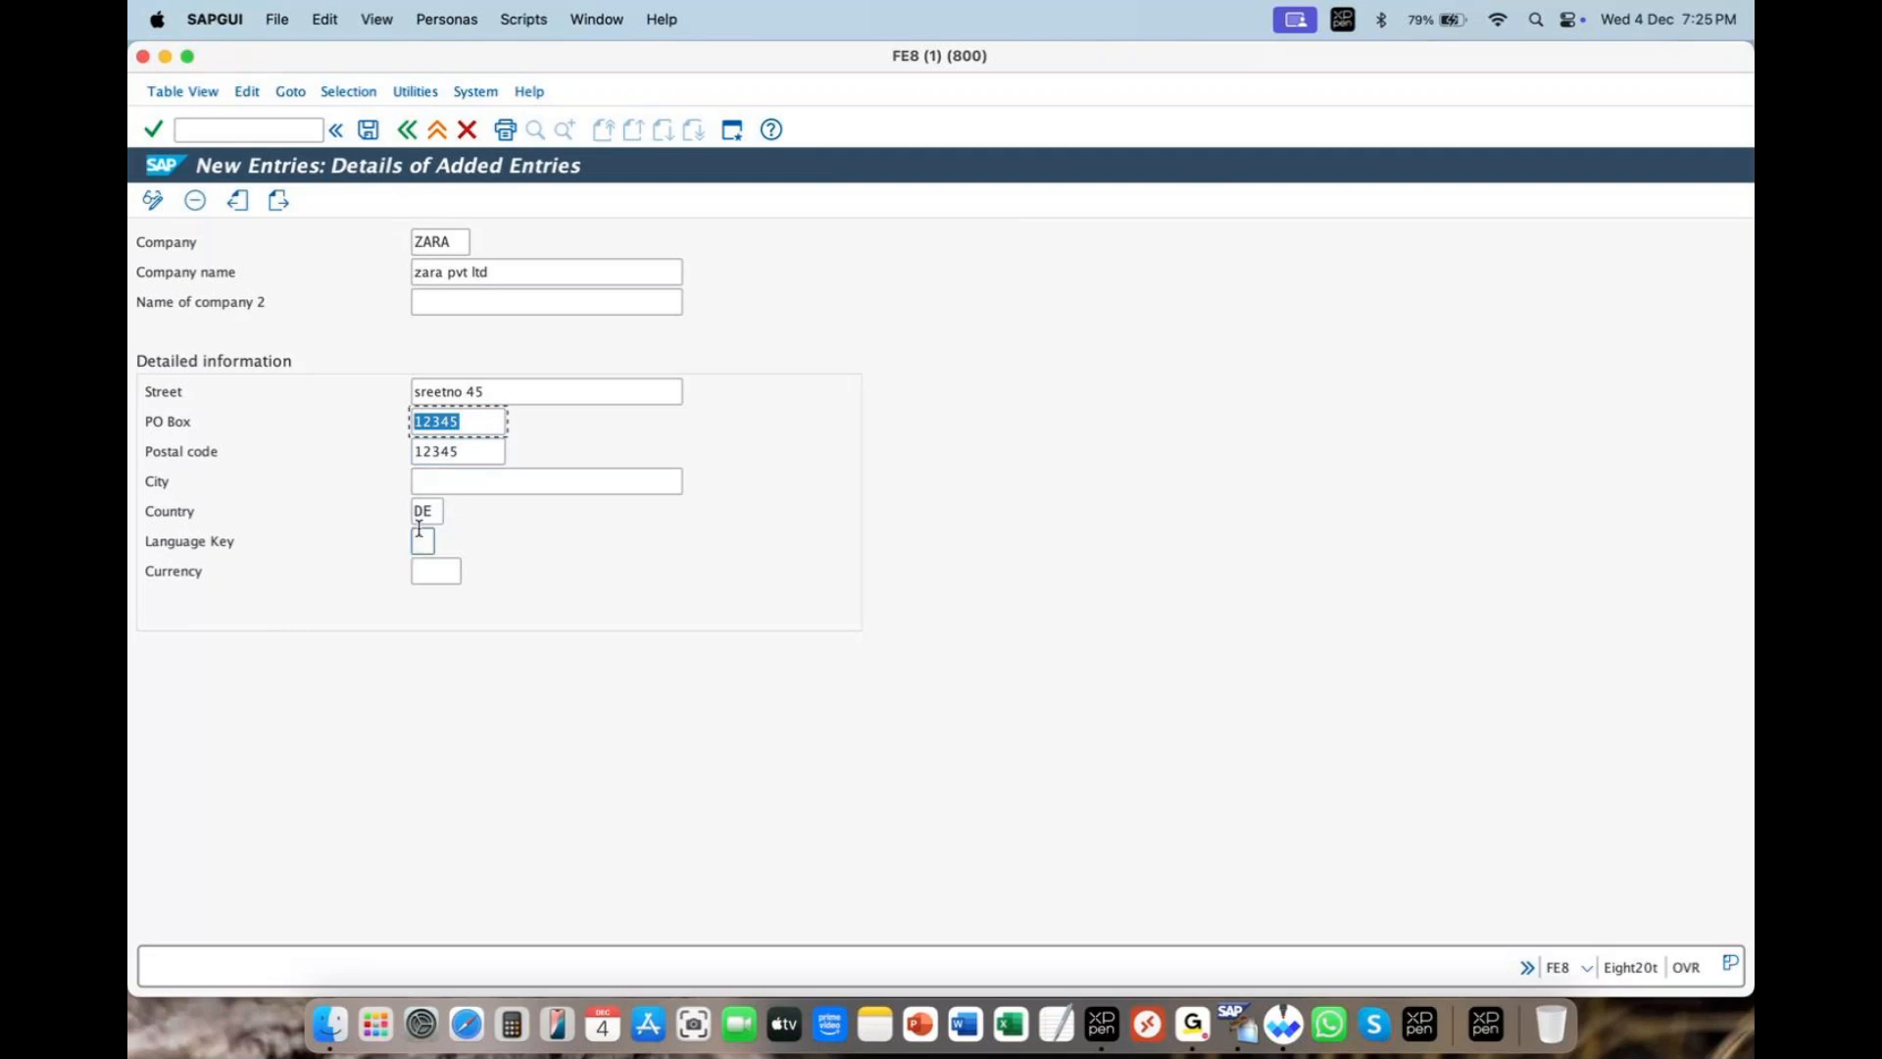
- Revalidate the postal code and clear DE from the Country field
{"action": "left_click", "coordinate": [475, 450]}
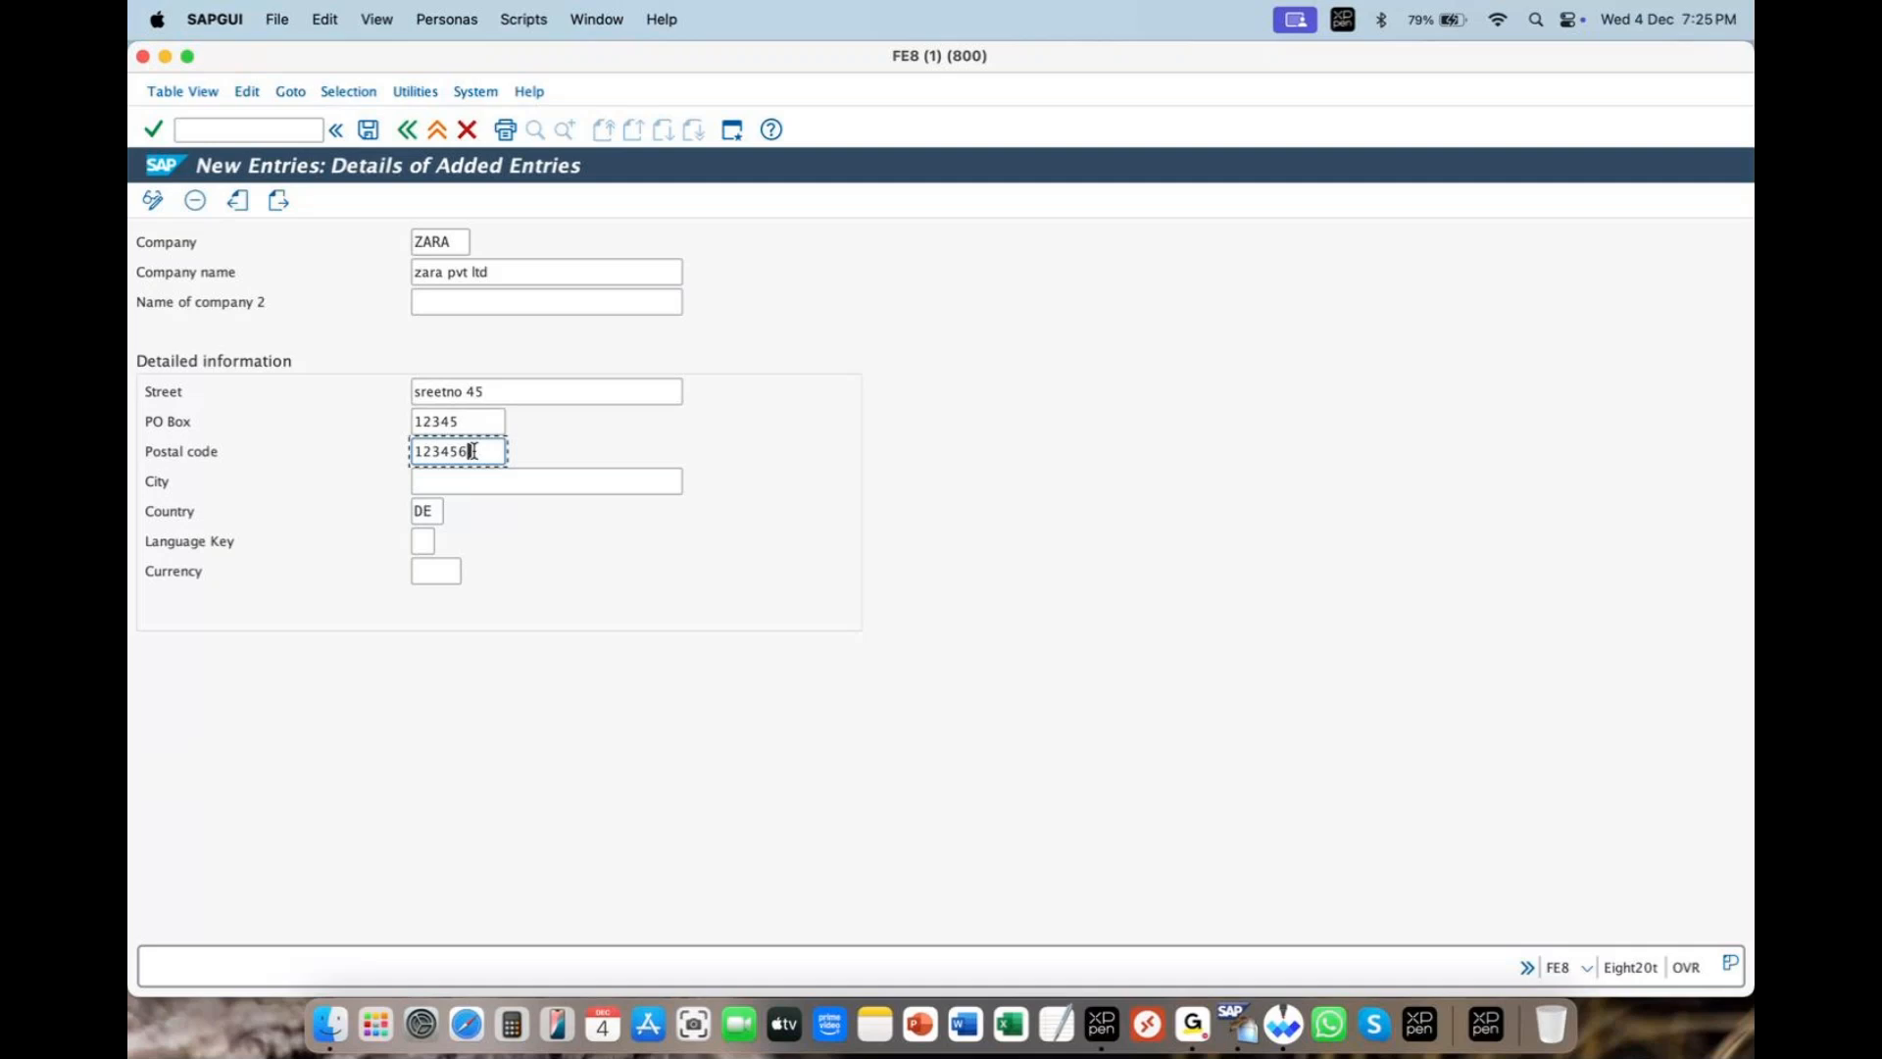
{"action": "key", "text": "Return"}
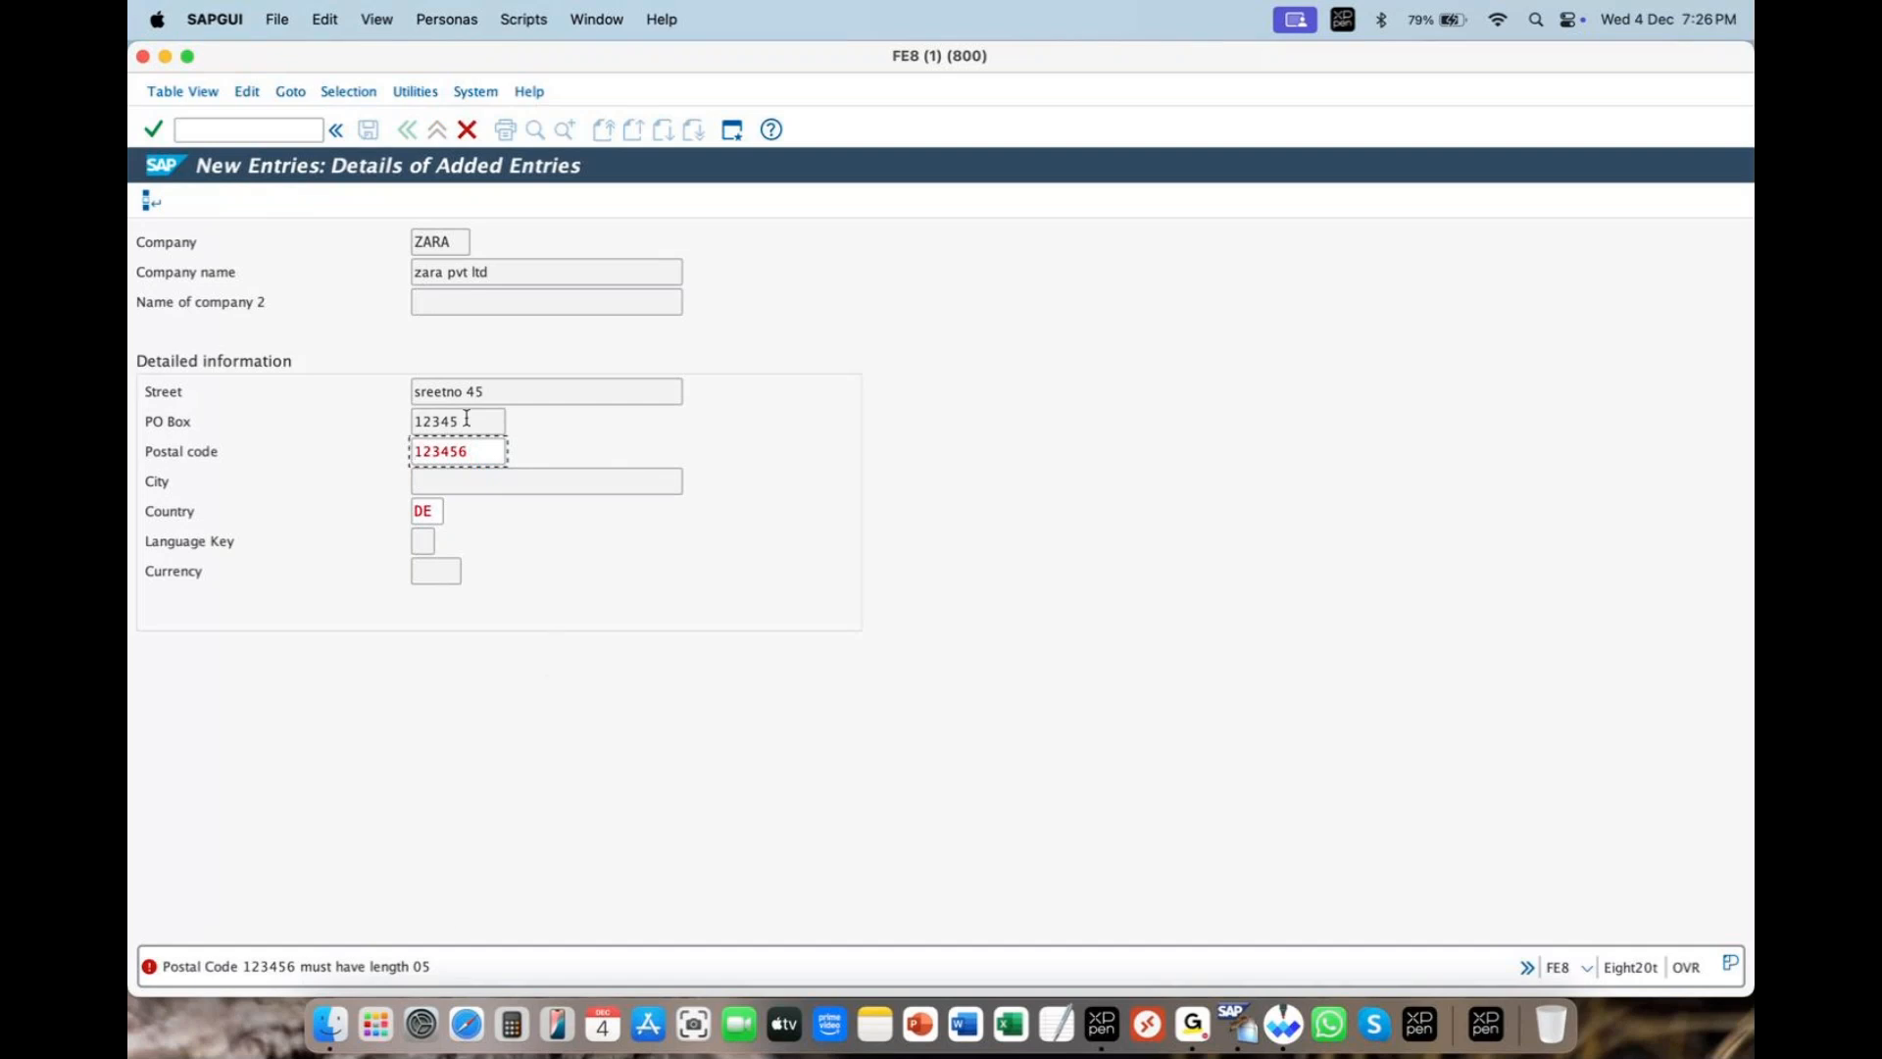
{"action": "left_click", "coordinate": [443, 513]}
{"action": "key", "text": "BackSpace"}
{"action": "key", "text": "BackSpace"}
{"action": "left_click", "coordinate": [509, 523]}
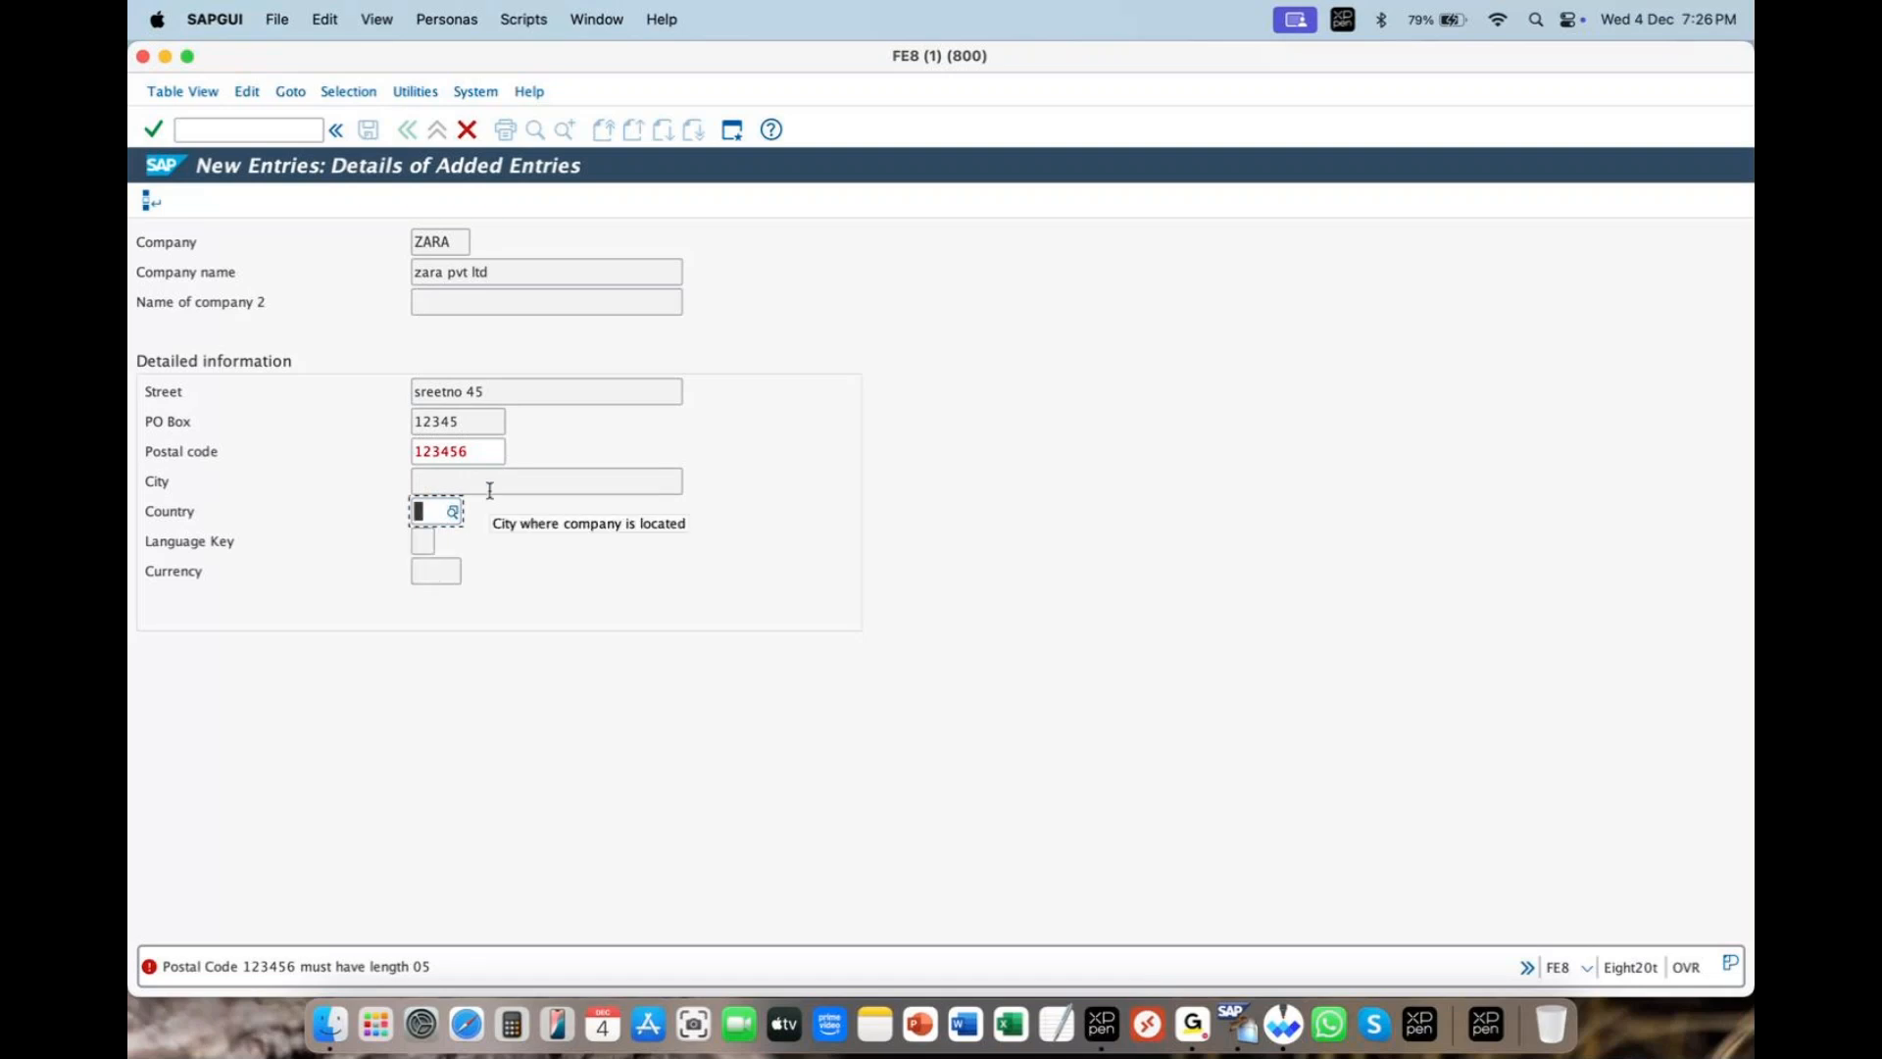
{"action": "key", "text": "Tab"}
{"action": "key", "text": "Tab"}
{"action": "left_click", "coordinate": [425, 501]}
{"action": "left_click", "coordinate": [432, 537]}
{"action": "left_click", "coordinate": [434, 570]}
{"action": "left_click", "coordinate": [479, 450]}
{"action": "left_click", "coordinate": [539, 485]}
- Search the country list for 'in' and choose India (IN)
{"action": "left_click", "coordinate": [436, 505]}
{"action": "left_click", "coordinate": [451, 514]}
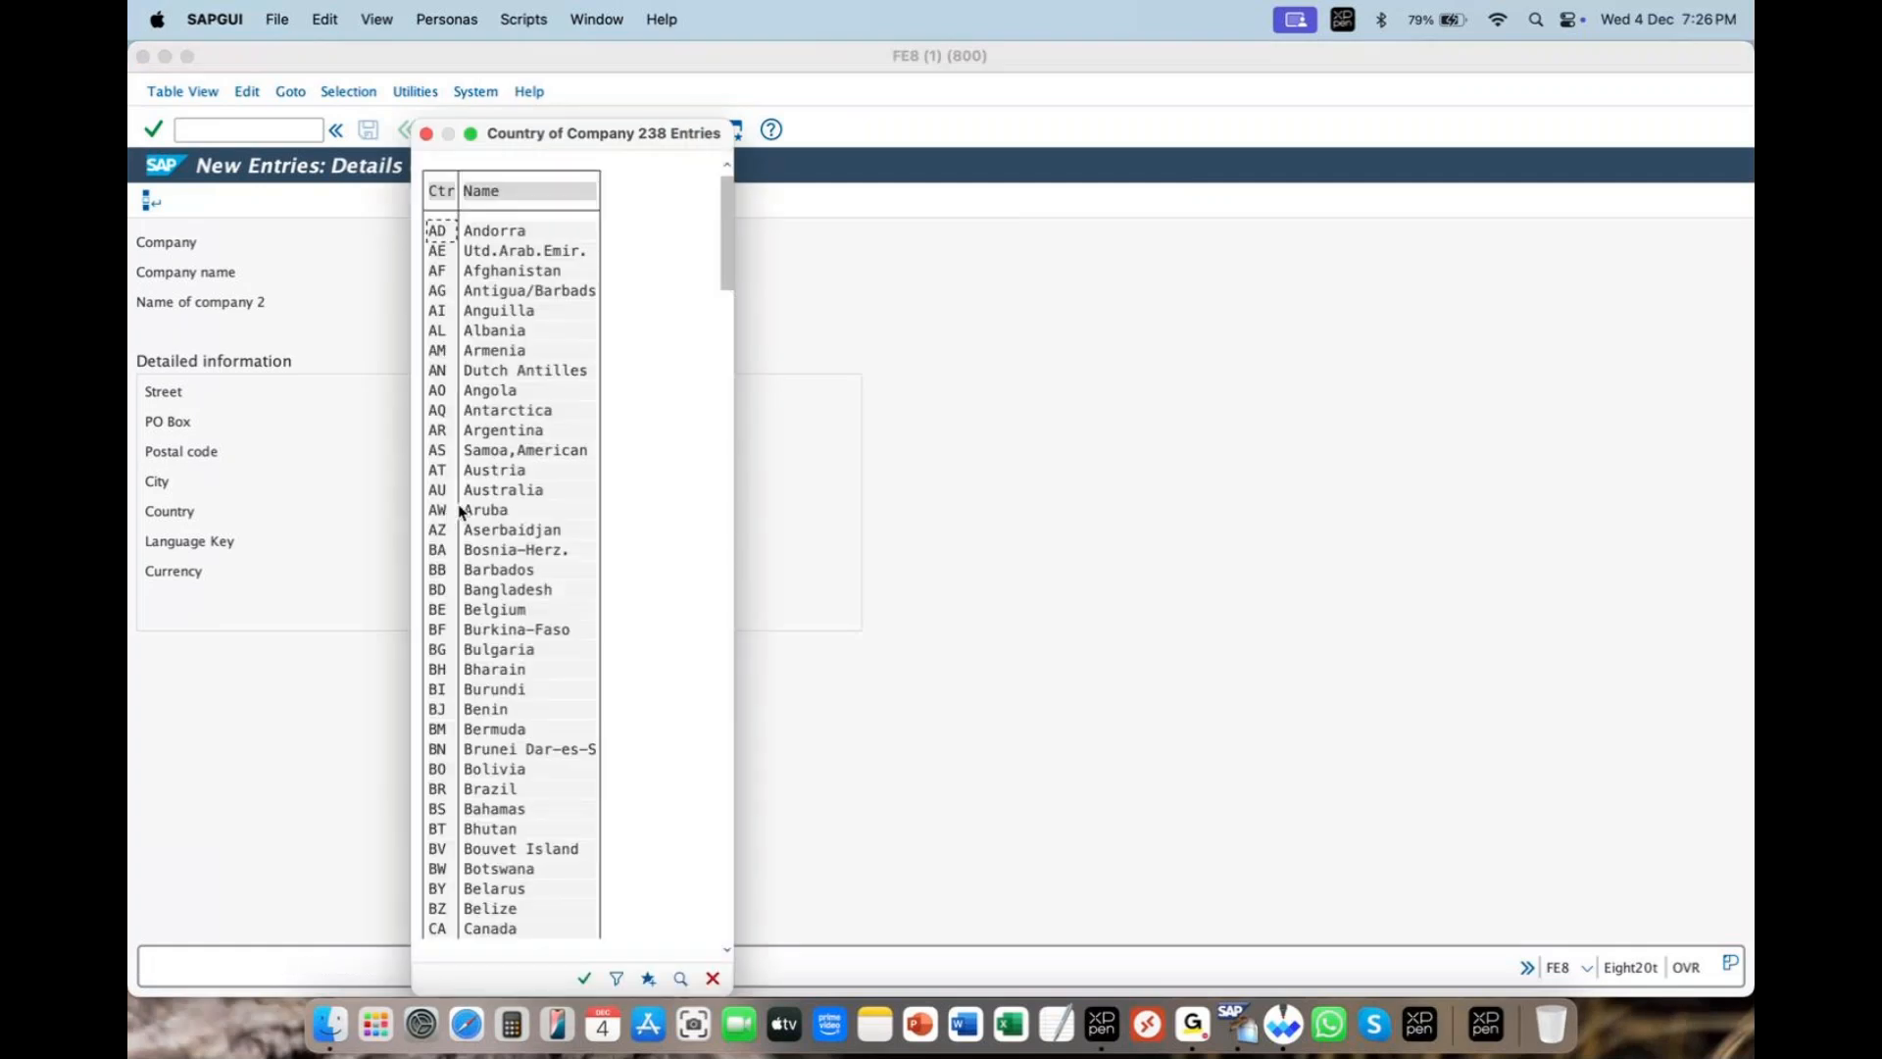
{"action": "left_click", "coordinate": [426, 134]}
{"action": "left_click", "coordinate": [419, 506]}
{"action": "type", "text": "i"}
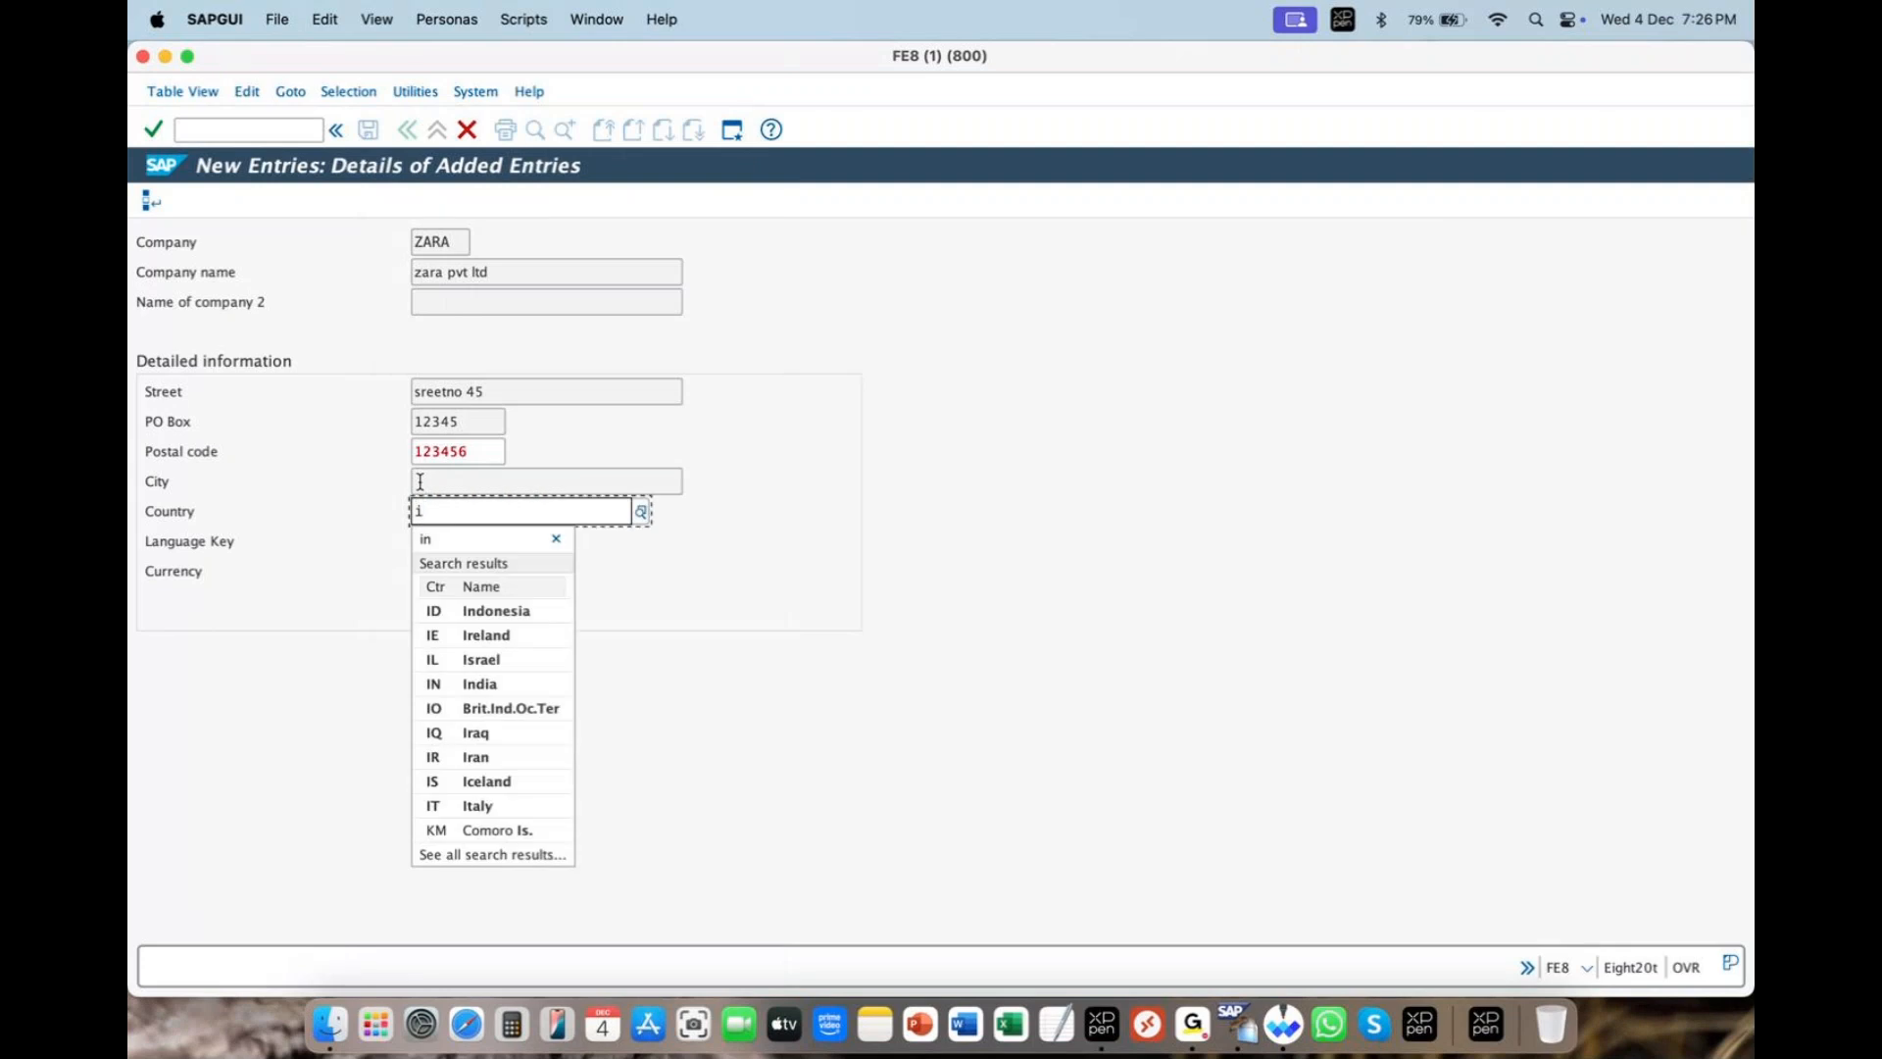
{"action": "type", "text": "n"}
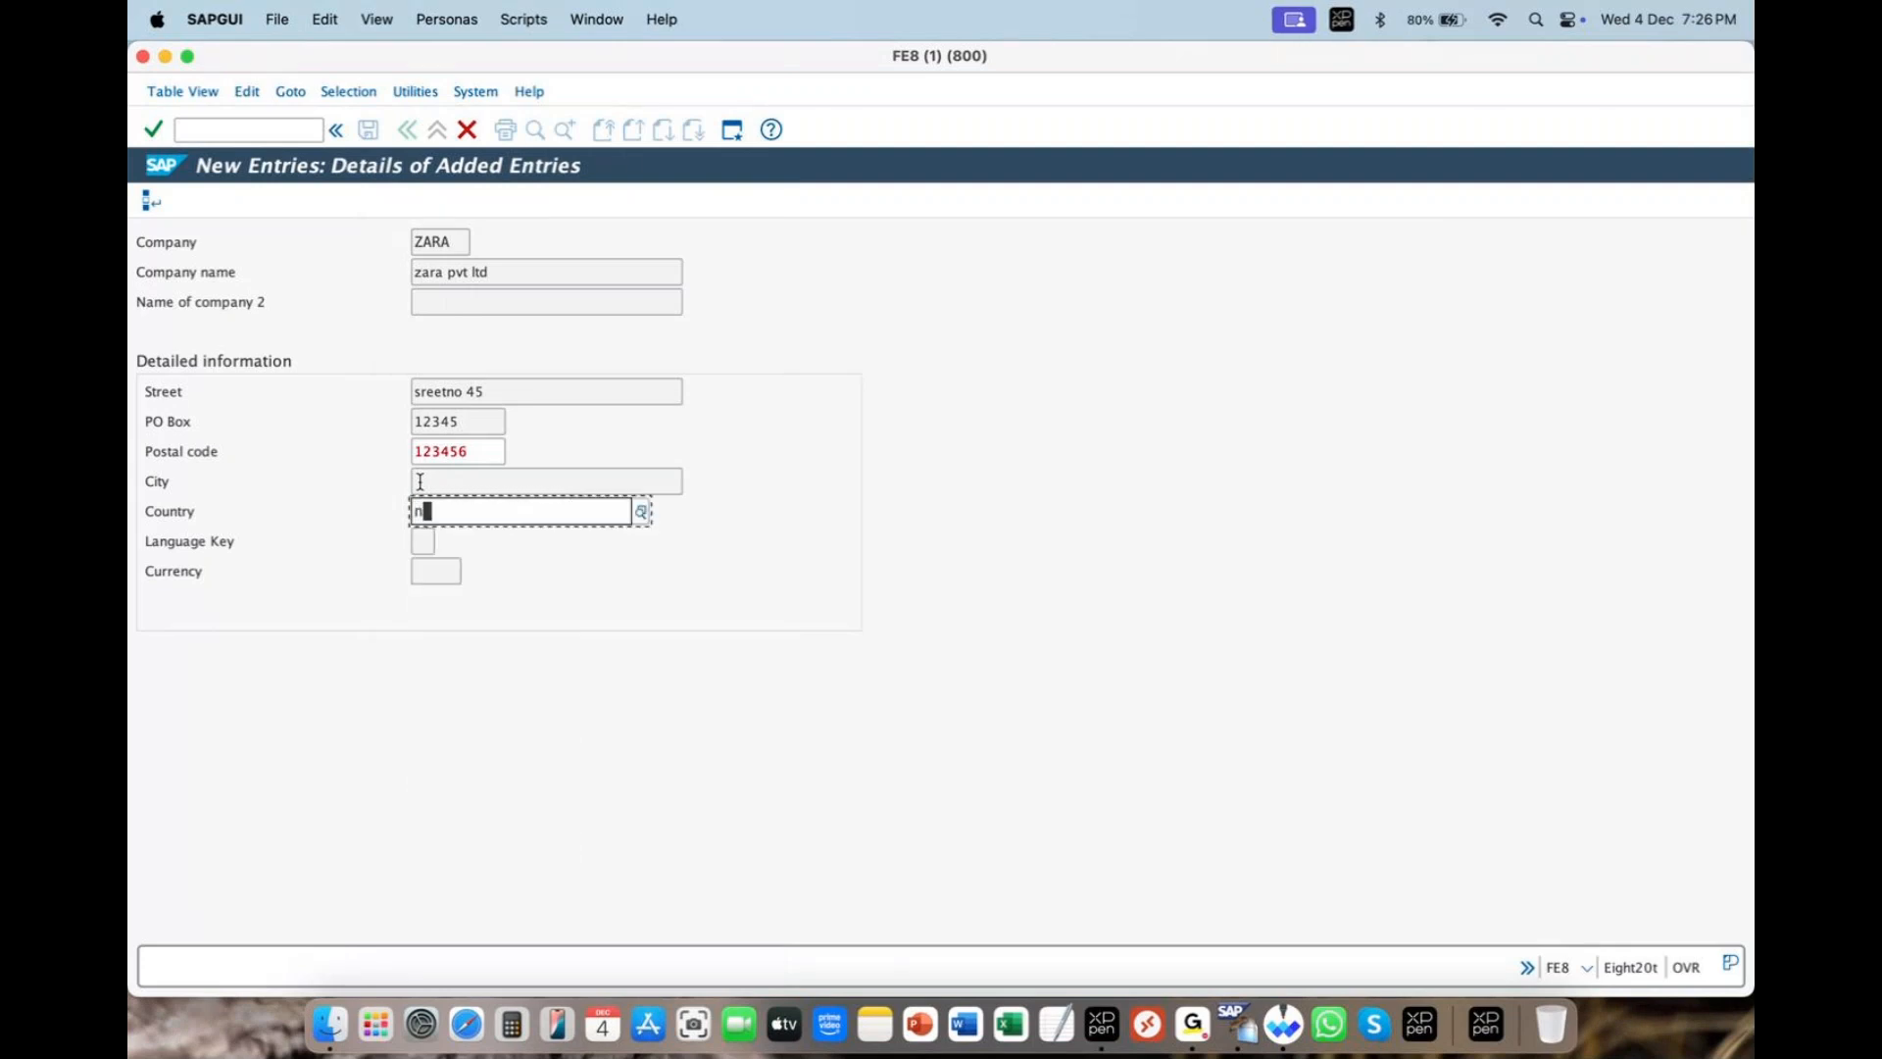
{"action": "key", "text": "BackSpace"}
{"action": "type", "text": "in"}
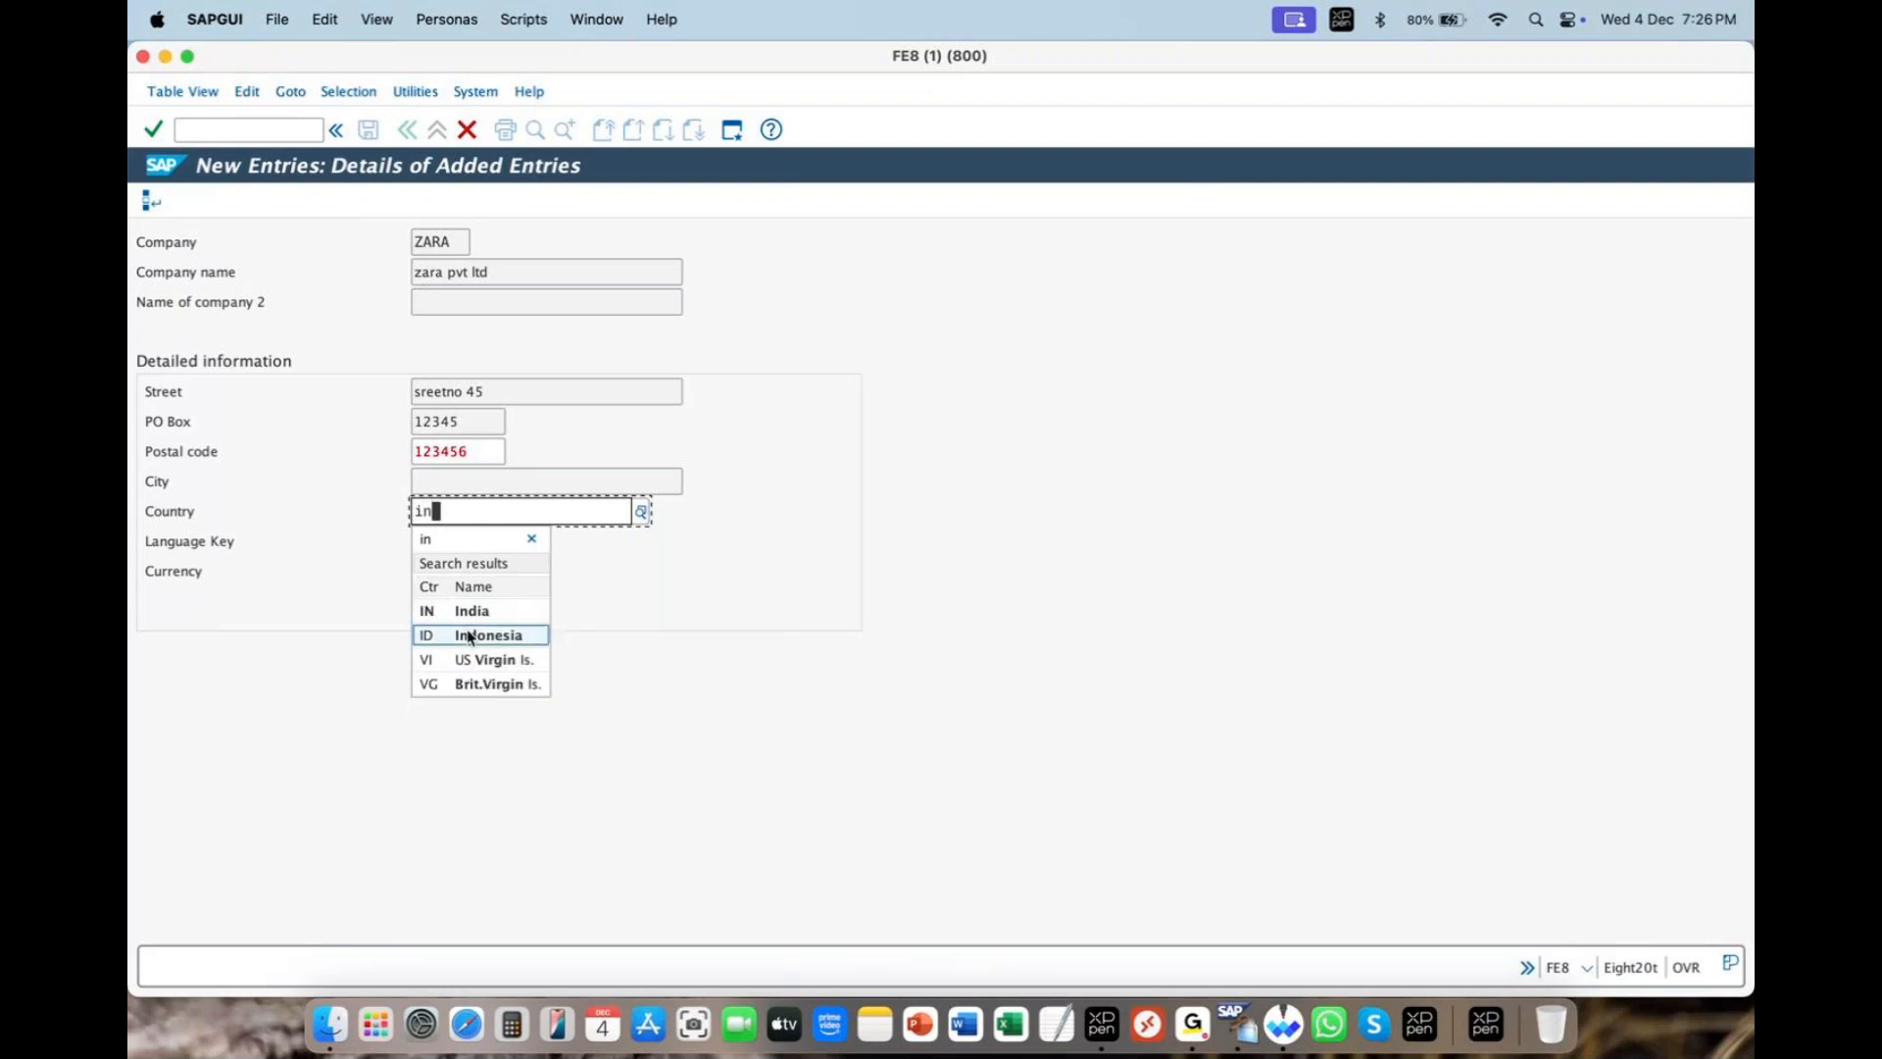
{"action": "left_click", "coordinate": [504, 612]}
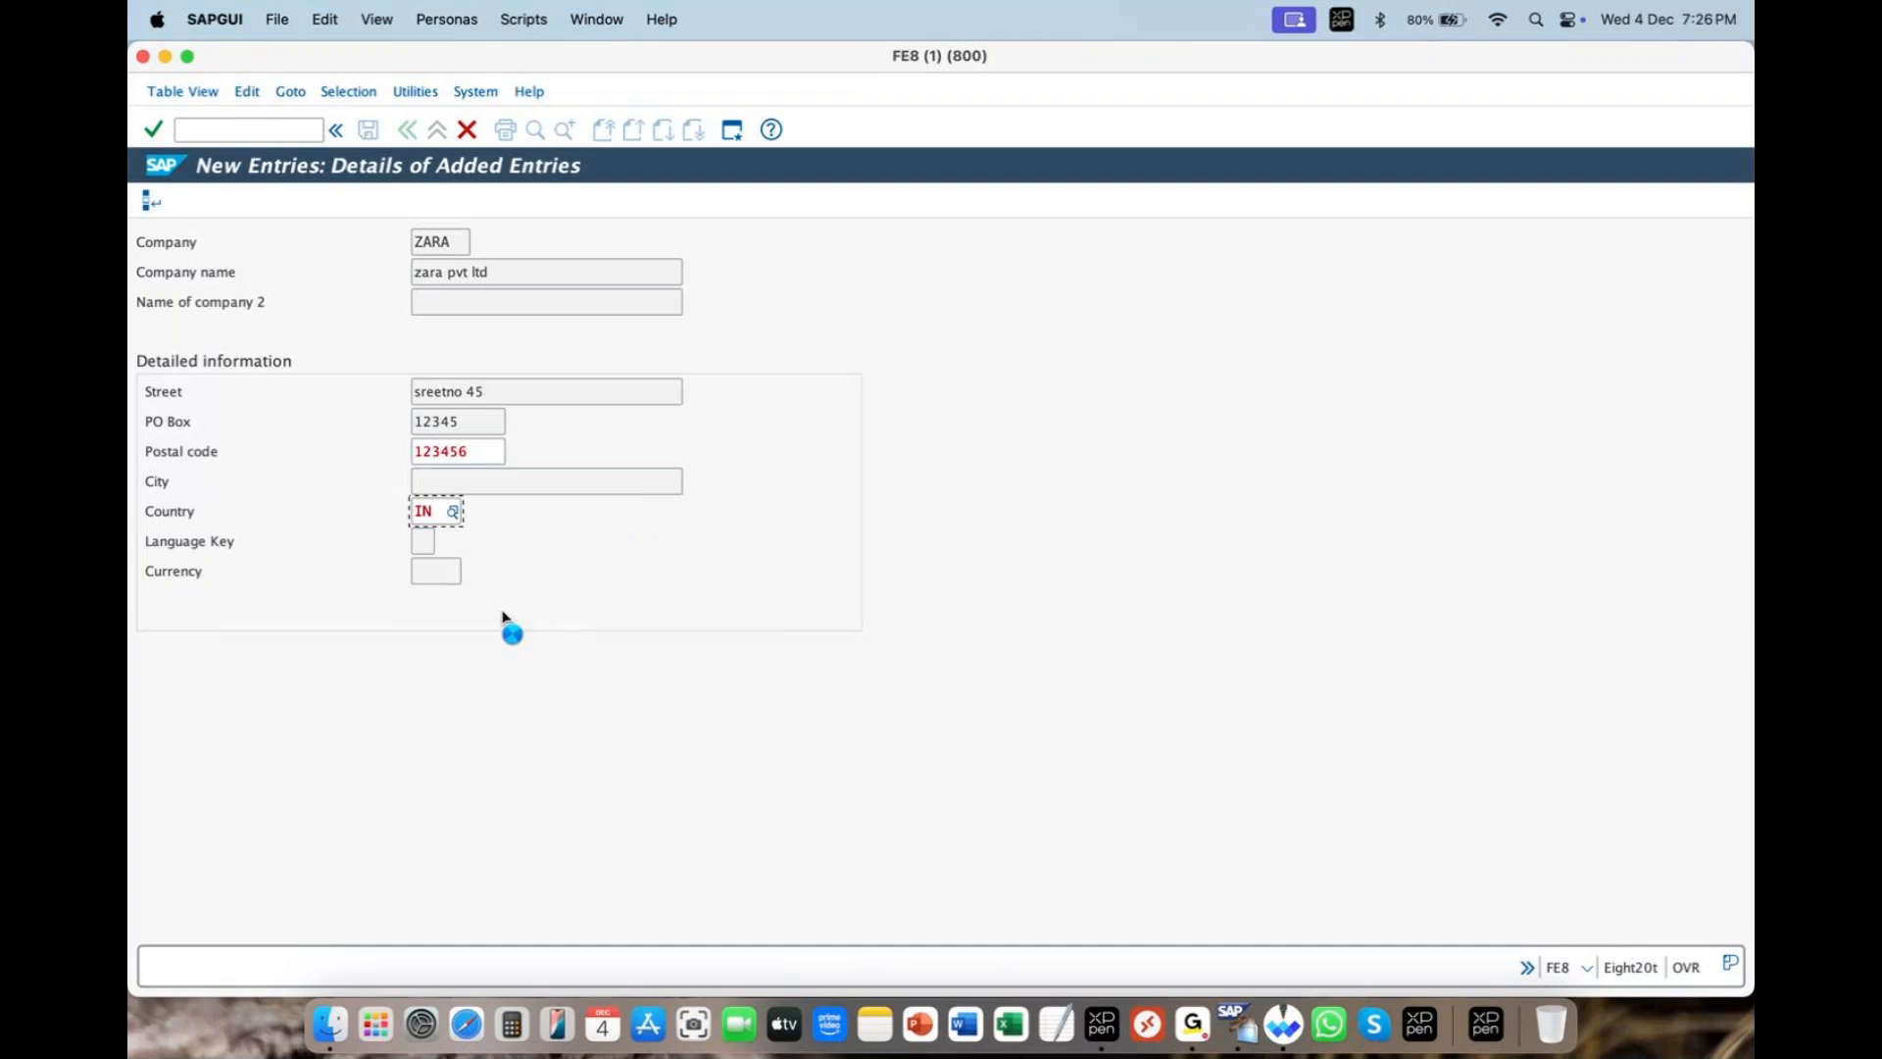
- Set Language Key to EN and Currency to INR (Indian Rupee)
{"action": "key", "text": "Return"}
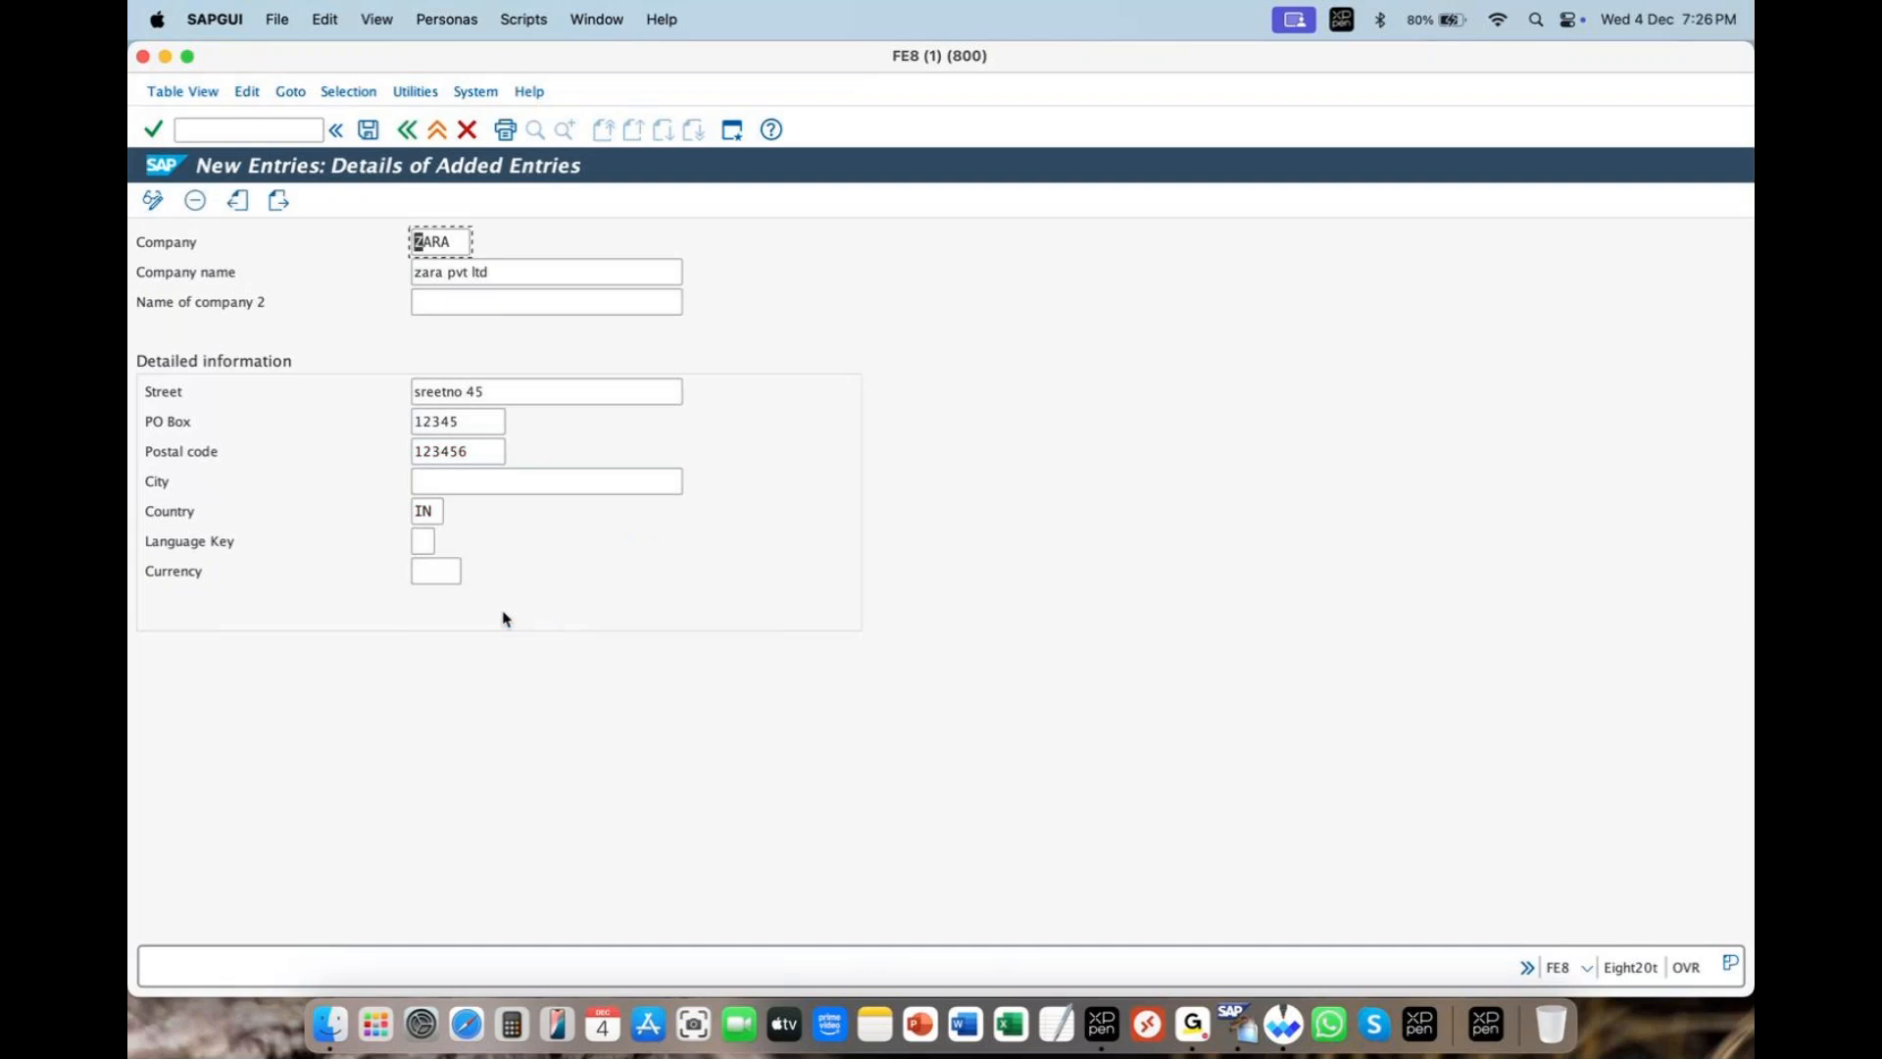
{"action": "left_click", "coordinate": [437, 571]}
{"action": "left_click", "coordinate": [428, 542]}
{"action": "type", "text": "en"}
{"action": "left_click", "coordinate": [453, 572]}
{"action": "type", "text": "i"}
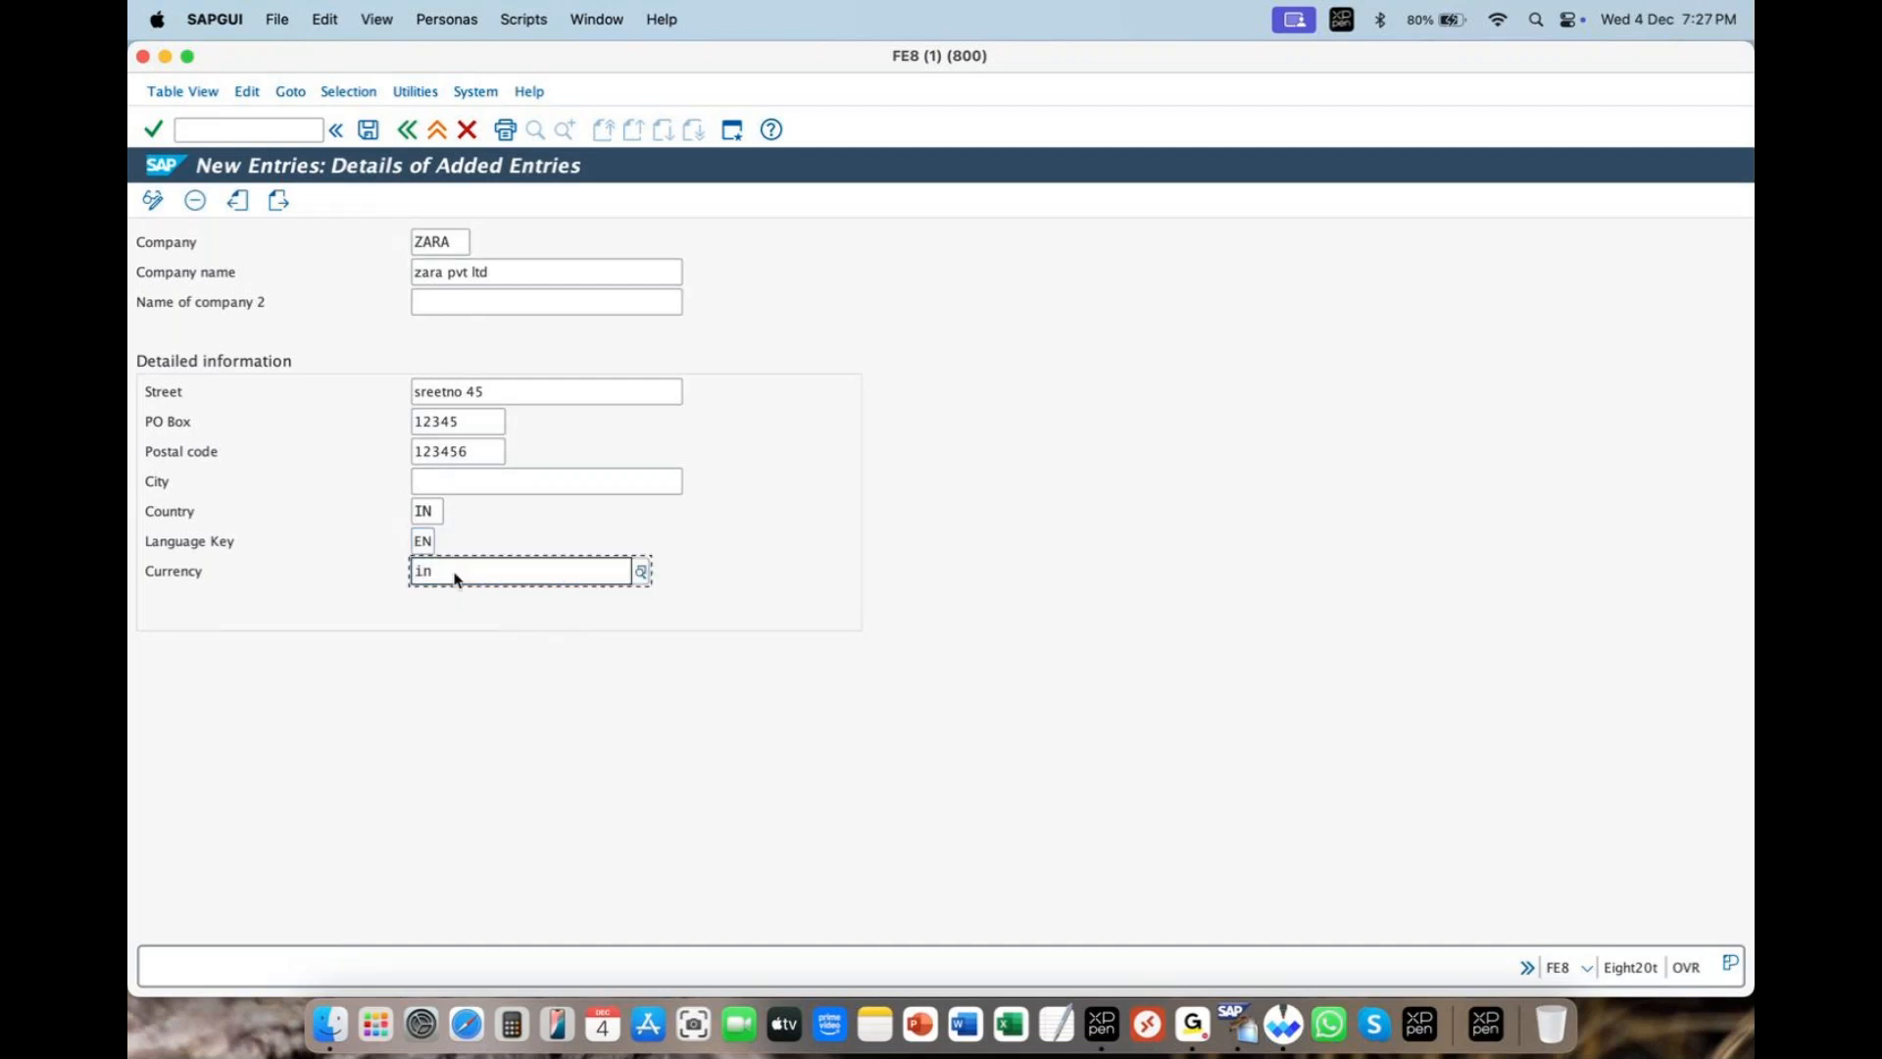
{"action": "type", "text": "nr"}
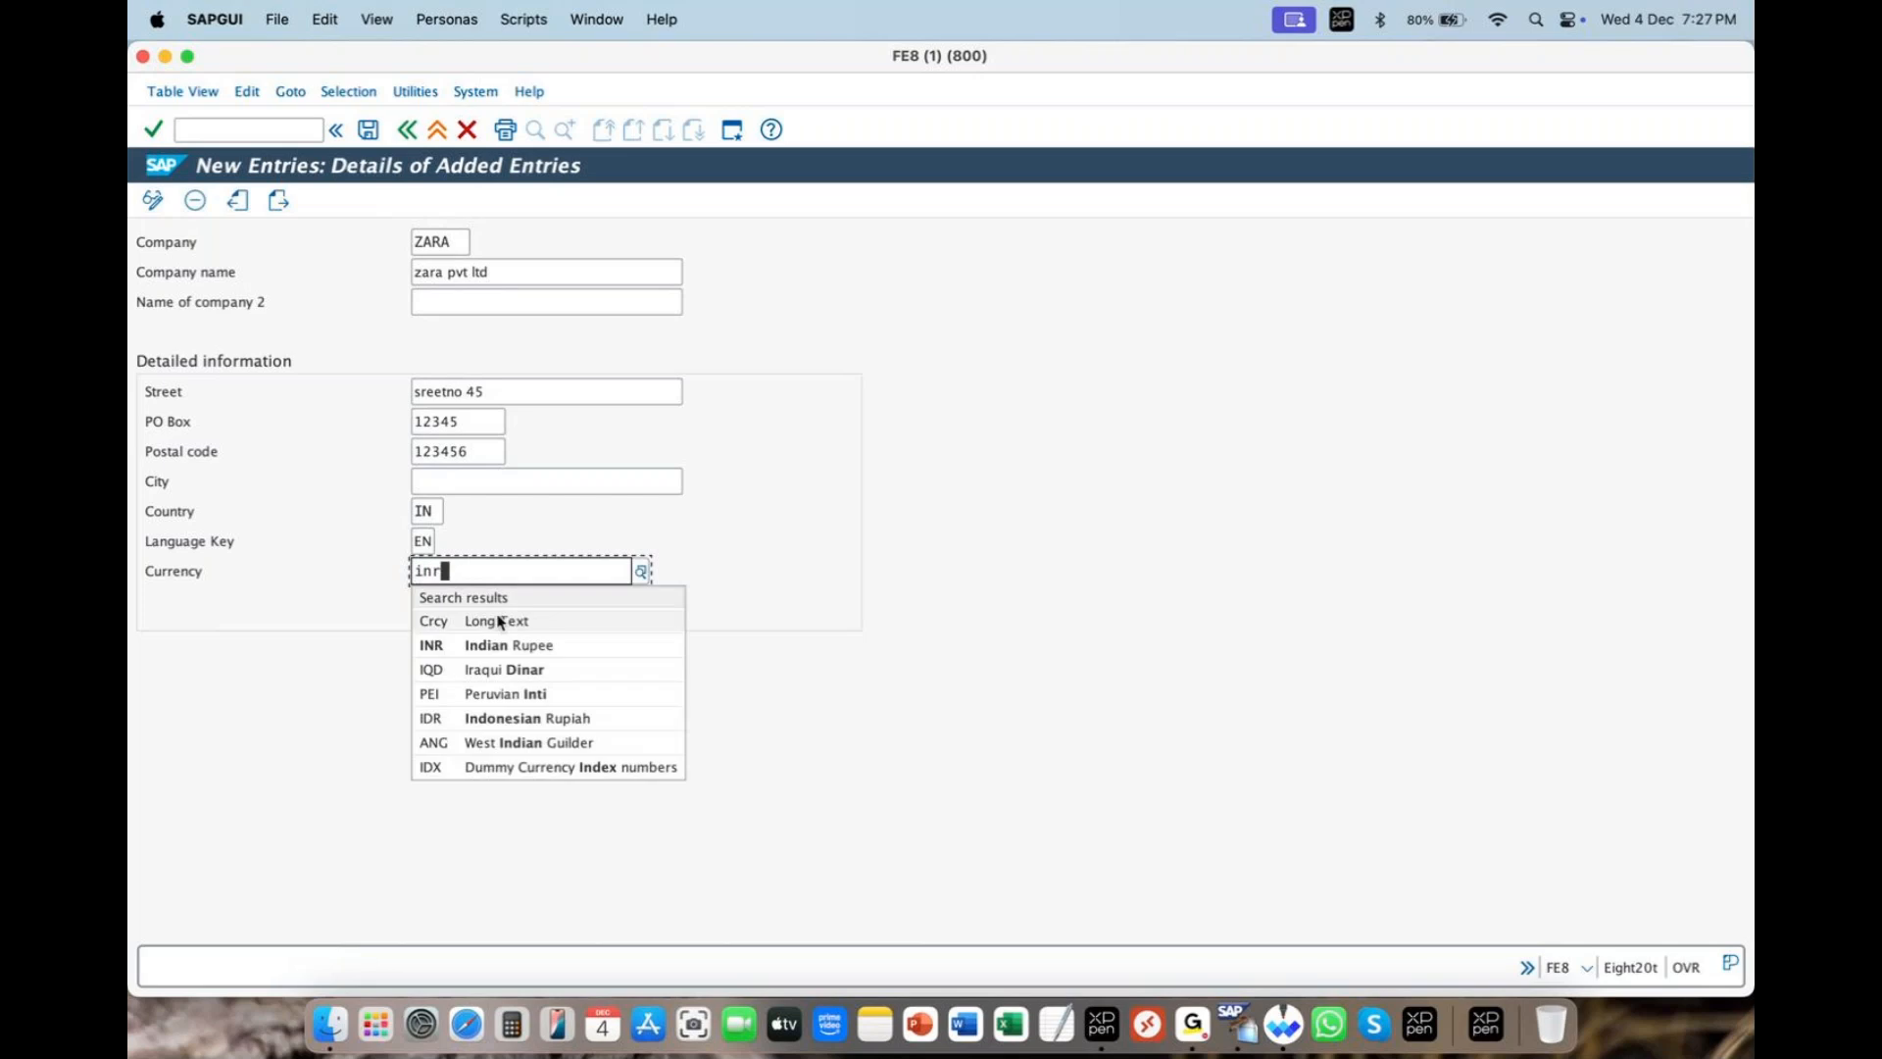
{"action": "left_click", "coordinate": [507, 646]}
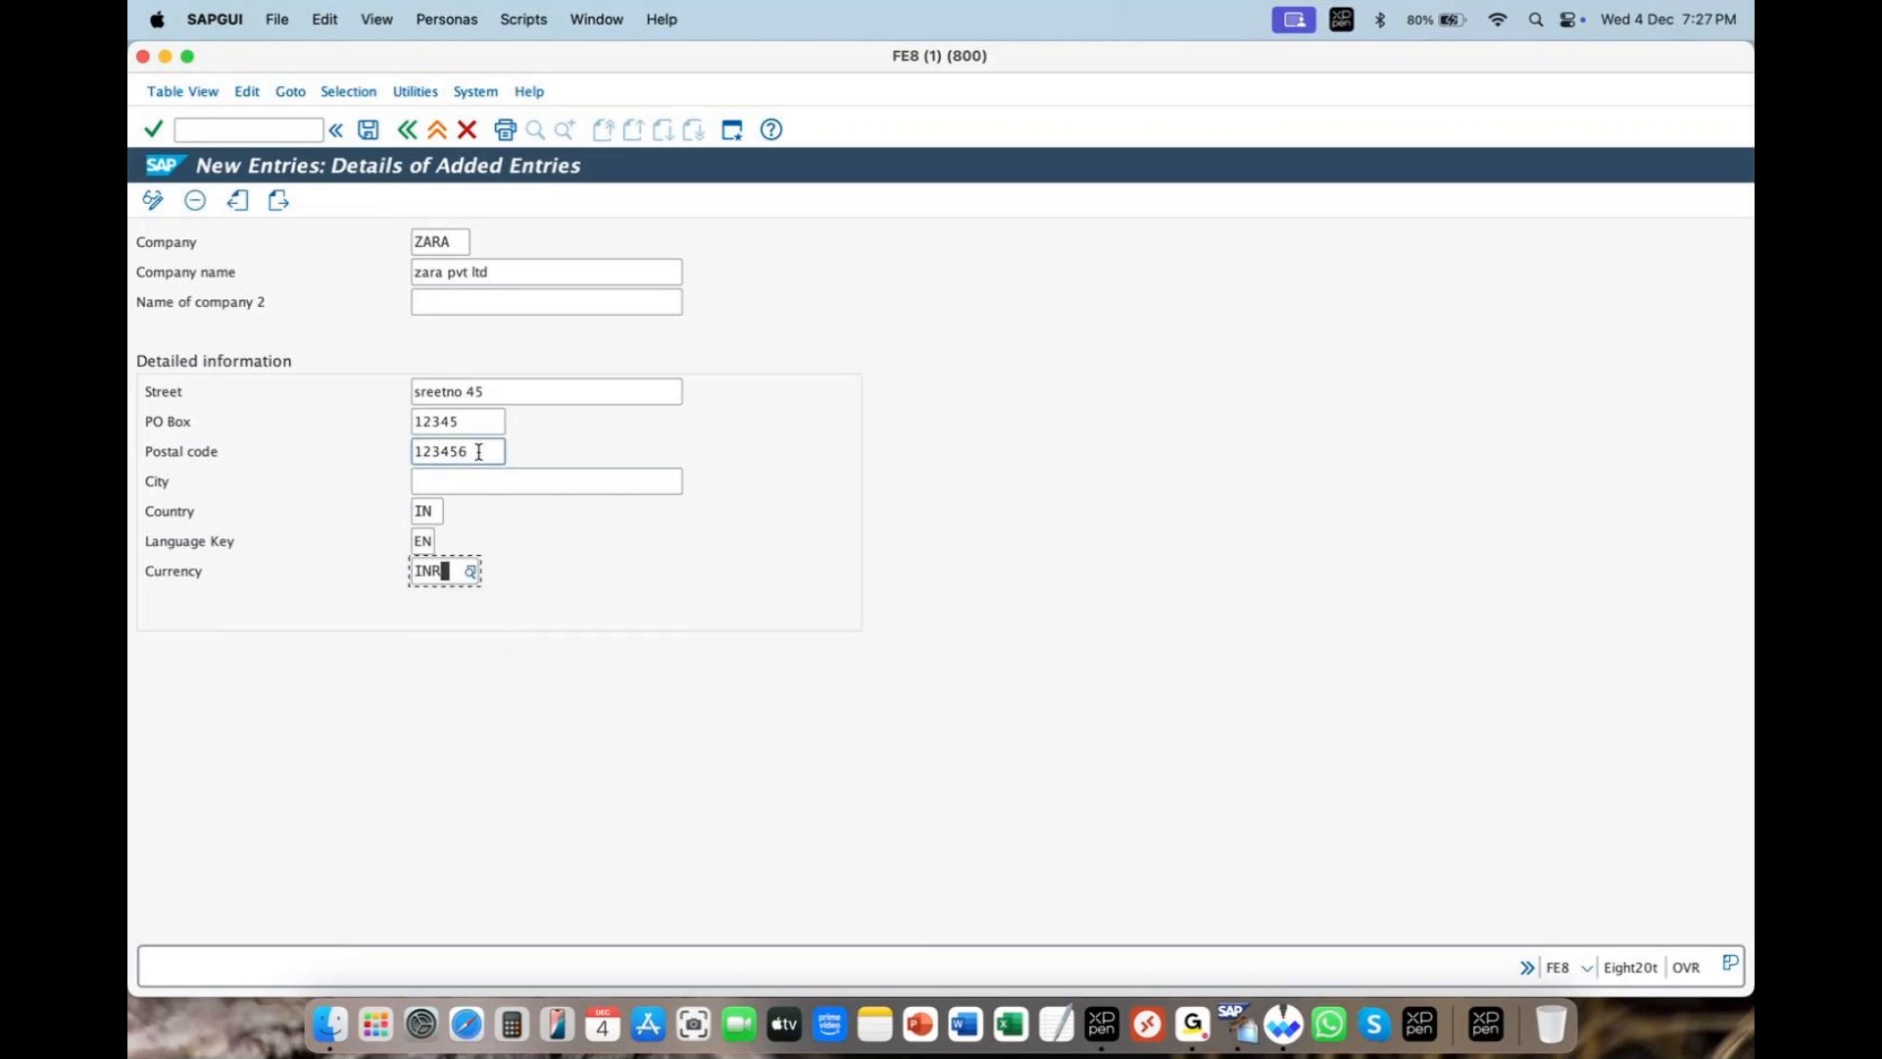
- Replace PO Box and Postal code both with 405054
{"action": "left_click_drag", "start_coordinate": [479, 422], "coordinate": [364, 425]}
{"action": "type", "text": "405054"}
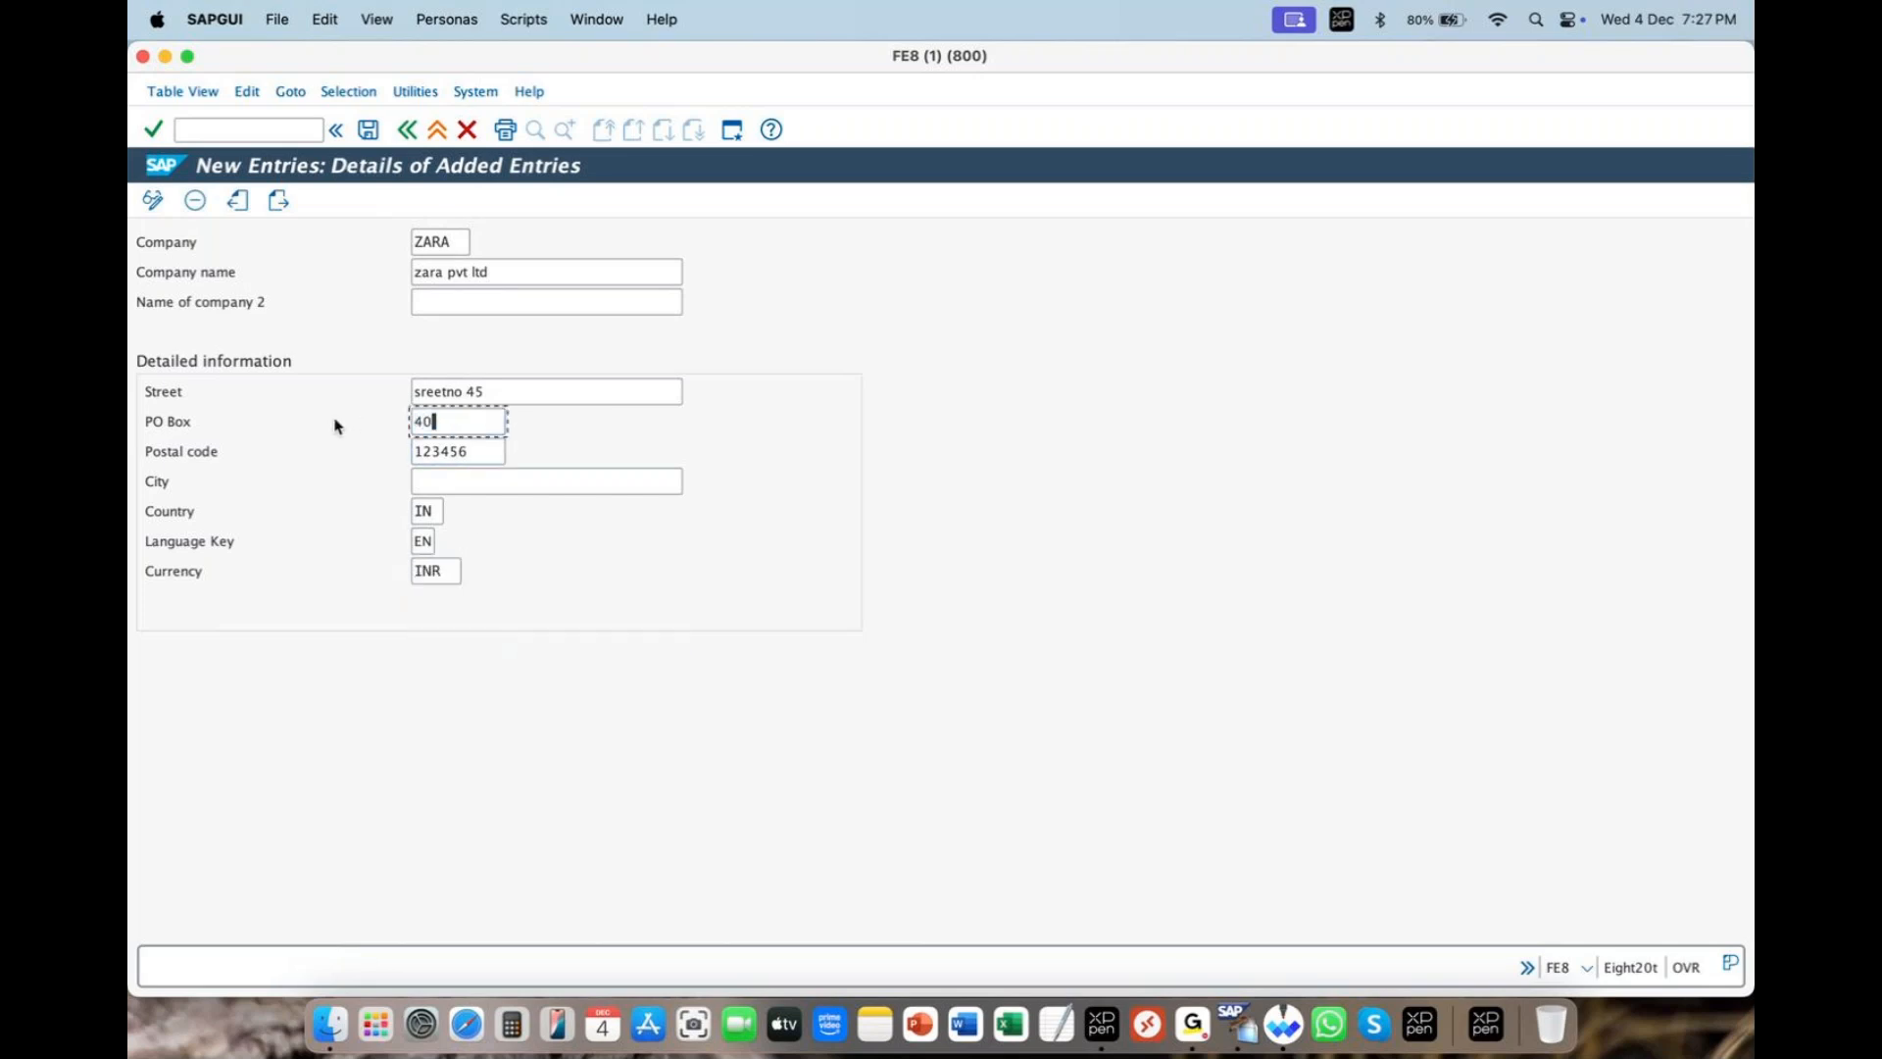
{"action": "key", "text": "Tab"}
{"action": "type", "text": "4050"}
{"action": "key", "text": "BackSpace"}
{"action": "key", "text": "BackSpace"}
{"action": "key", "text": "BackSpace"}
{"action": "key", "text": "BackSpace"}
{"action": "key", "text": "BackSpace"}
{"action": "key", "text": "BackSpace"}
{"action": "key", "text": "BackSpace"}
{"action": "key", "text": "BackSpace"}
{"action": "key", "text": "BackSpace"}
{"action": "key", "text": "BackSpace"}
{"action": "type", "text": "405054"}
- Save the new ZARA company entry, triggering the customizing request dialog for V_T880
{"action": "left_click", "coordinate": [371, 130]}
{"action": "left_click", "coordinate": [368, 130]}
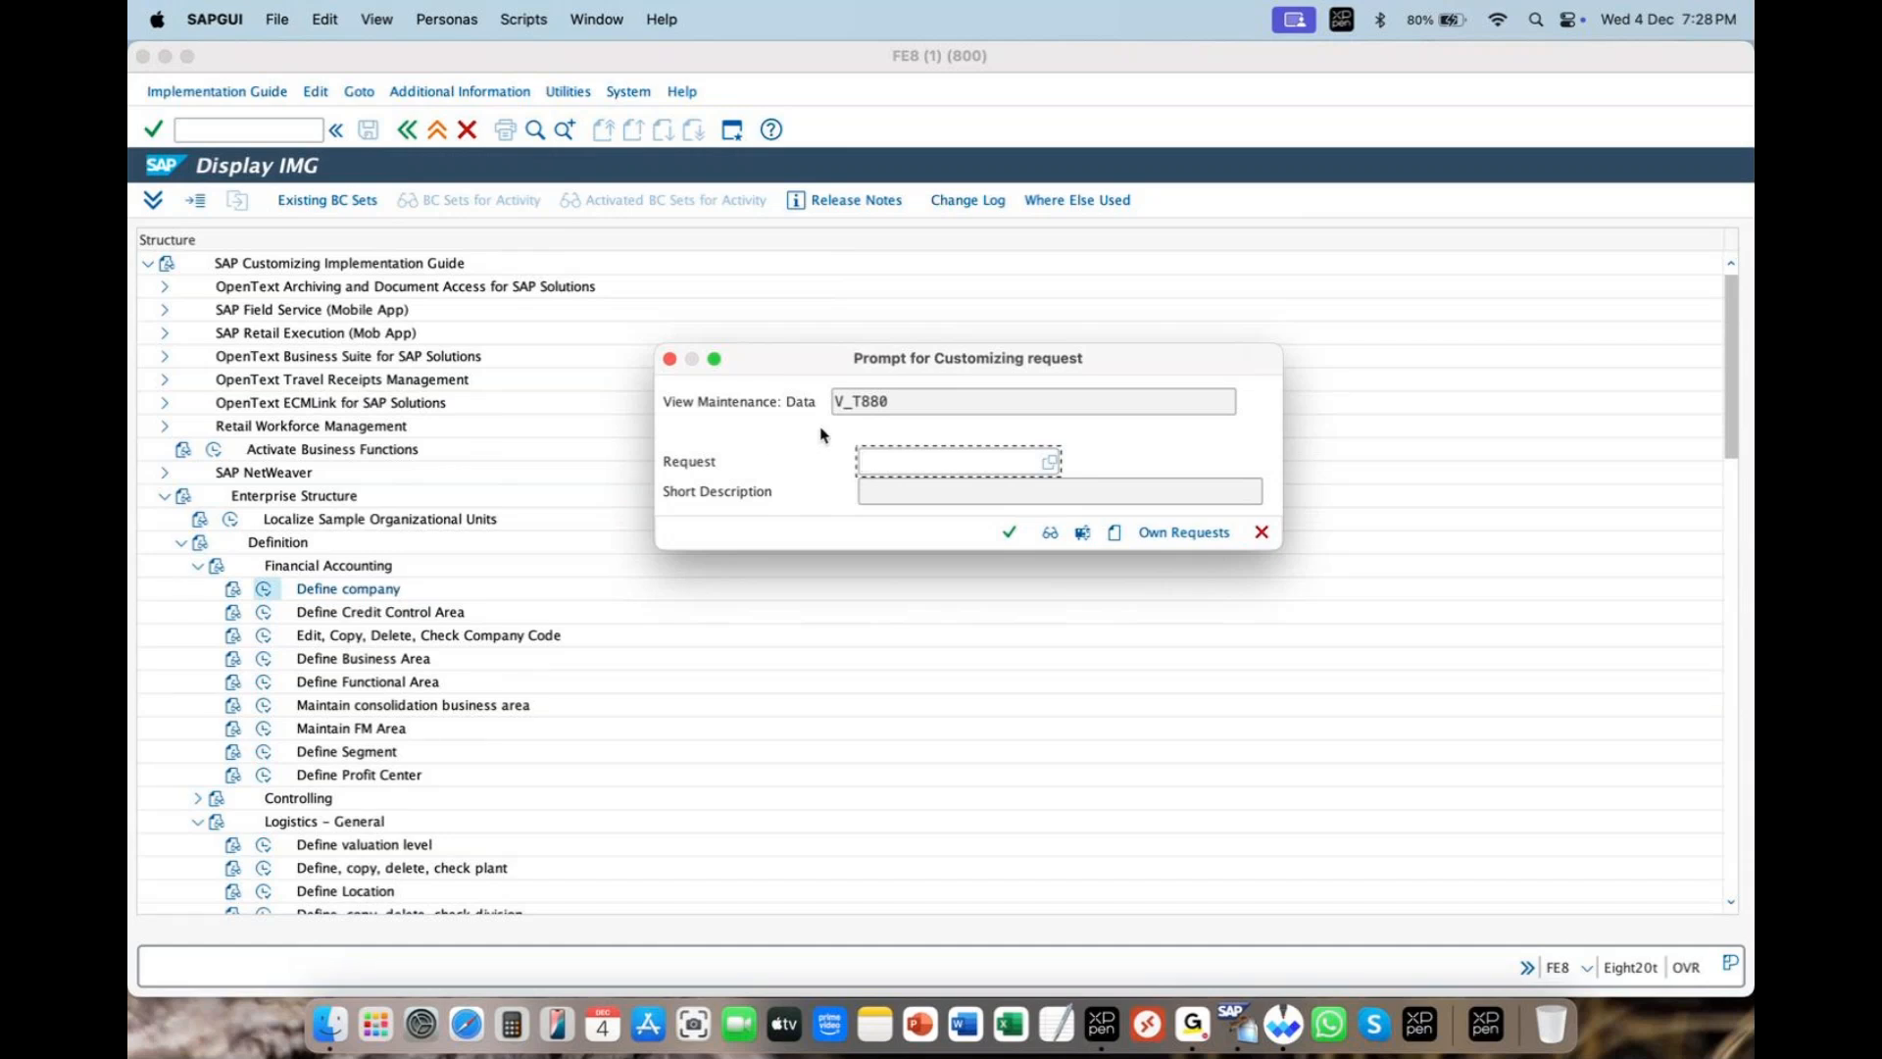
{"action": "left_click", "coordinate": [1635, 92]}
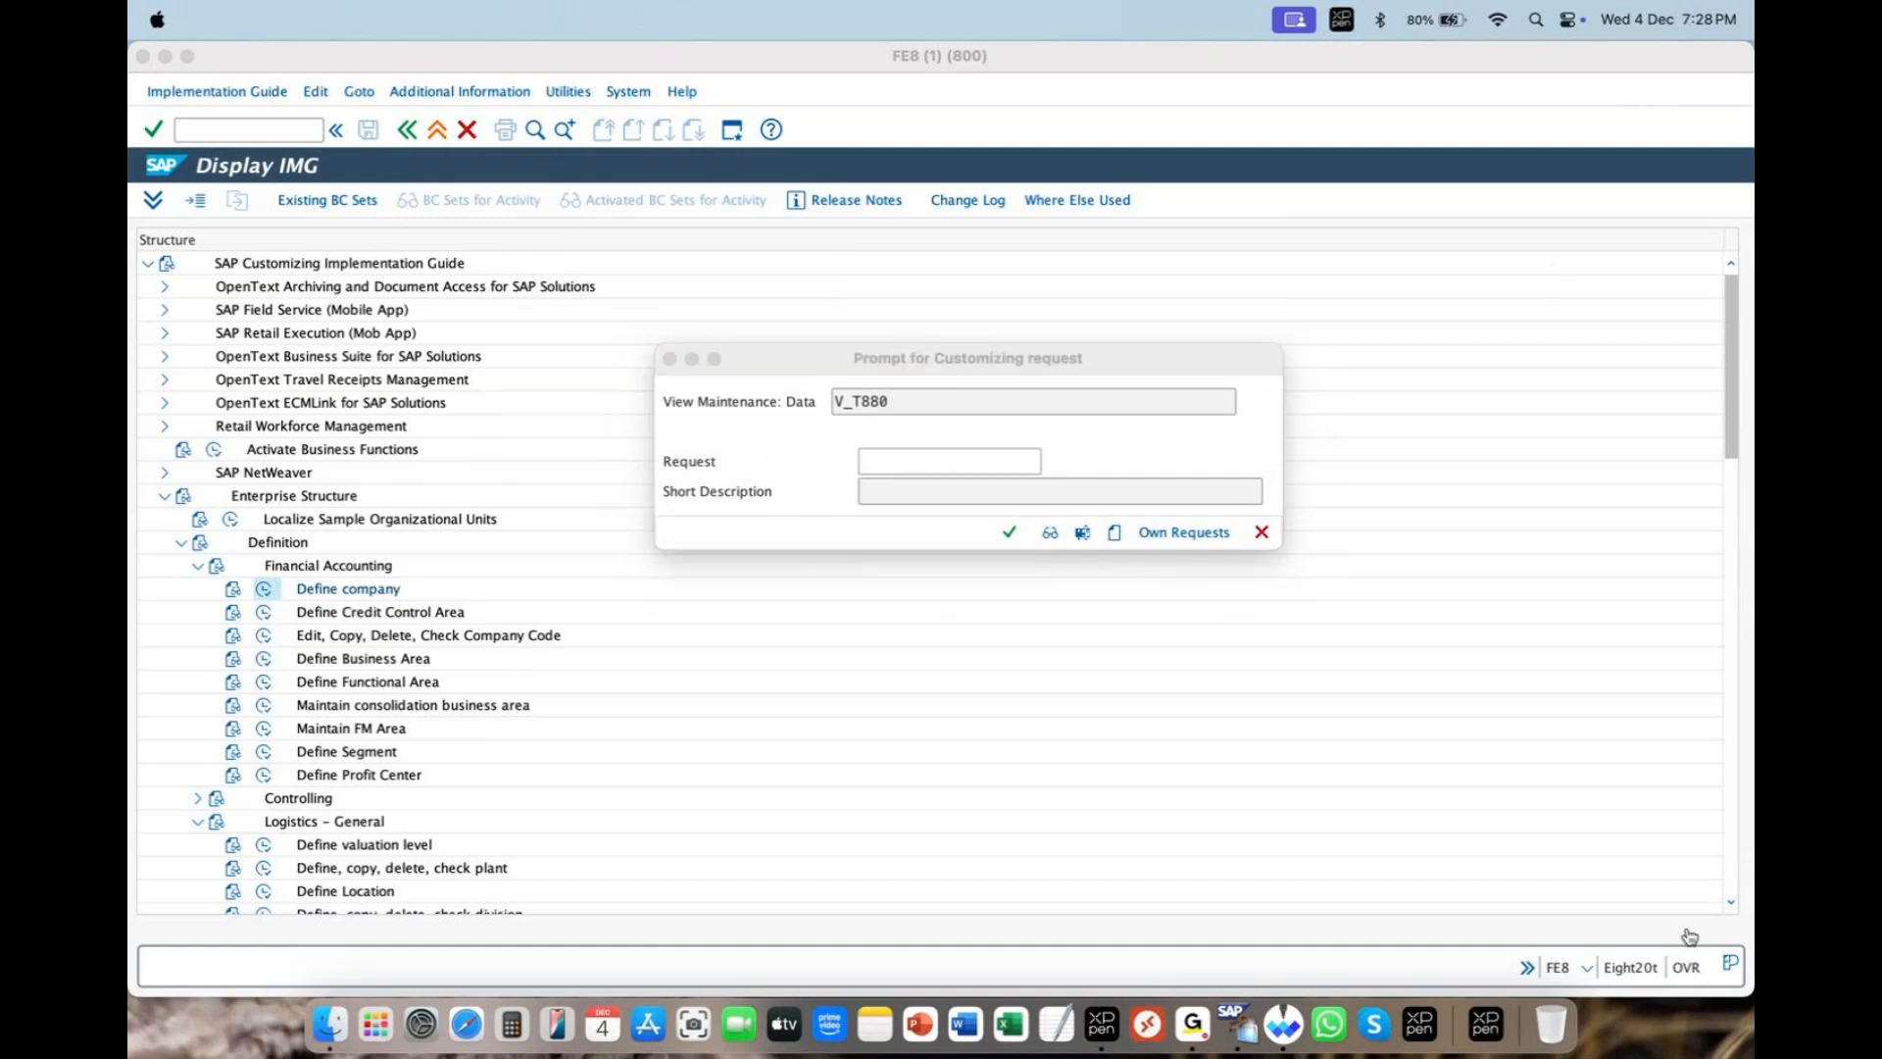
{"action": "left_click", "coordinate": [1009, 532]}
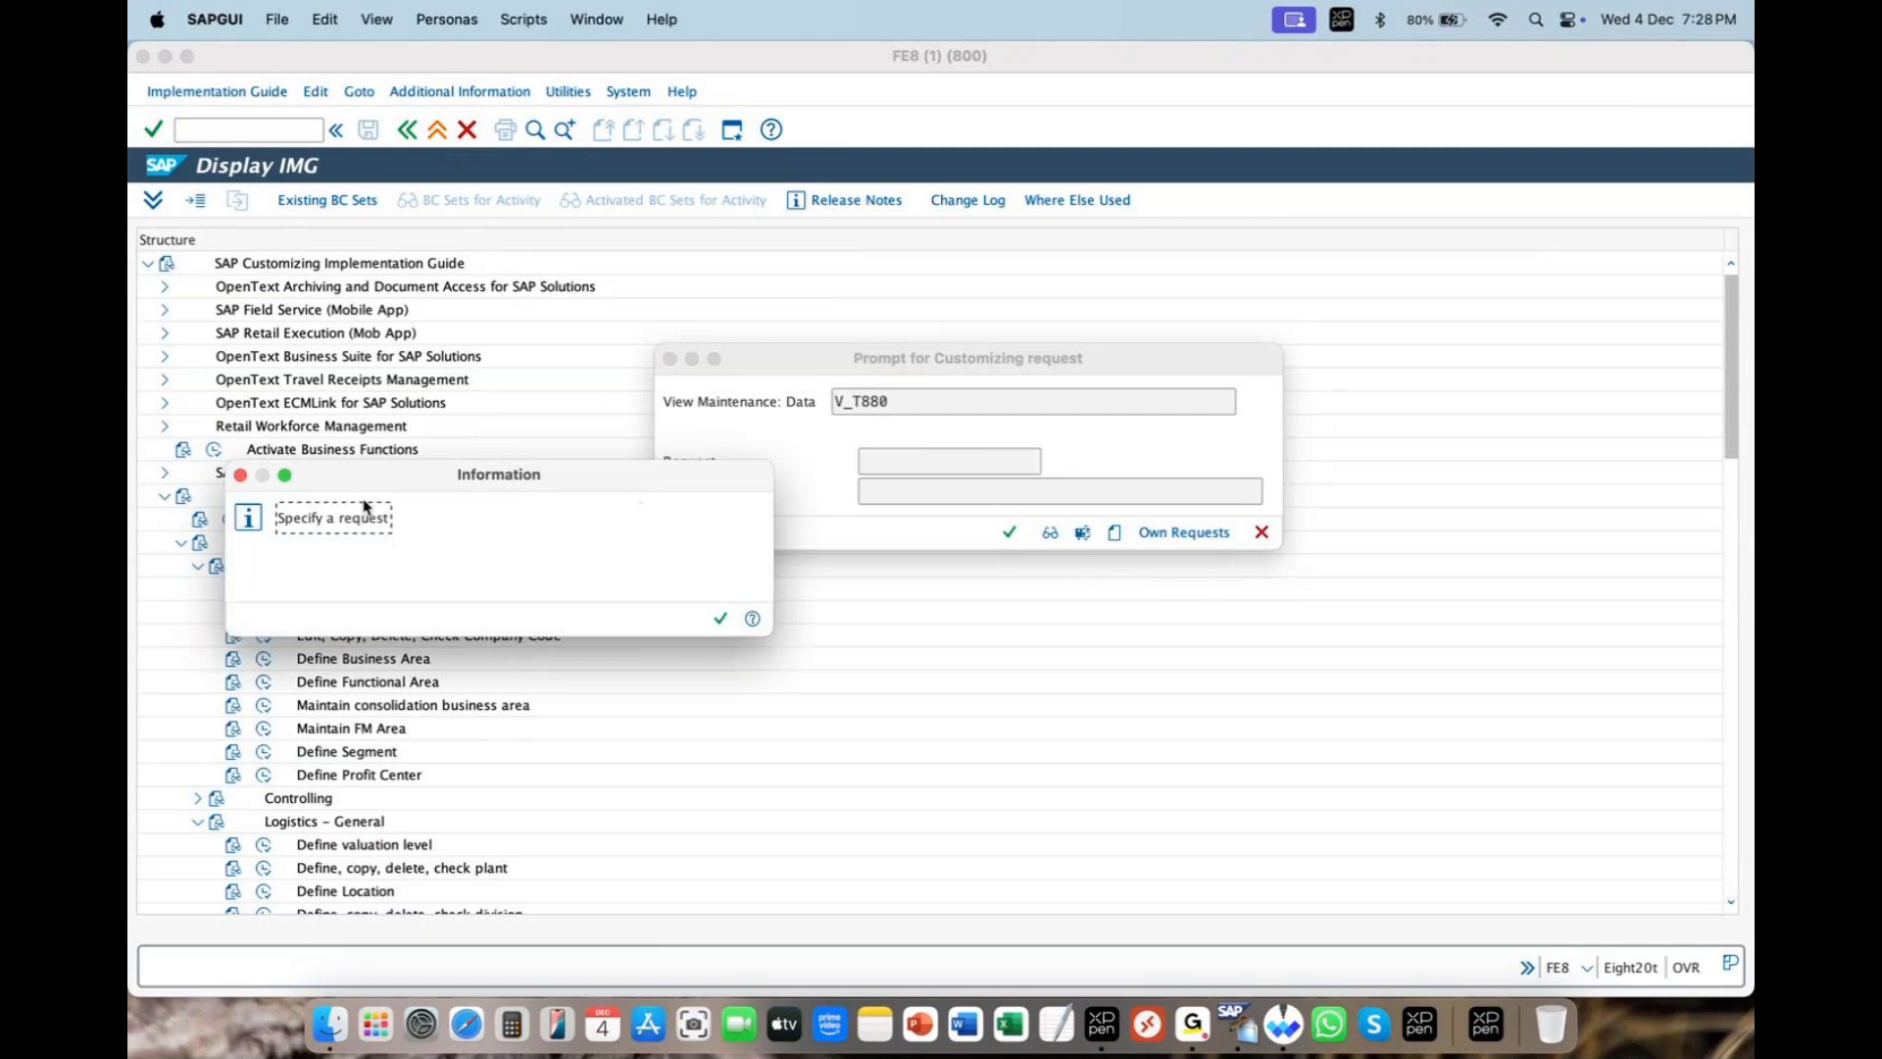
{"action": "left_click_drag", "start_coordinate": [391, 517], "coordinate": [277, 519]}
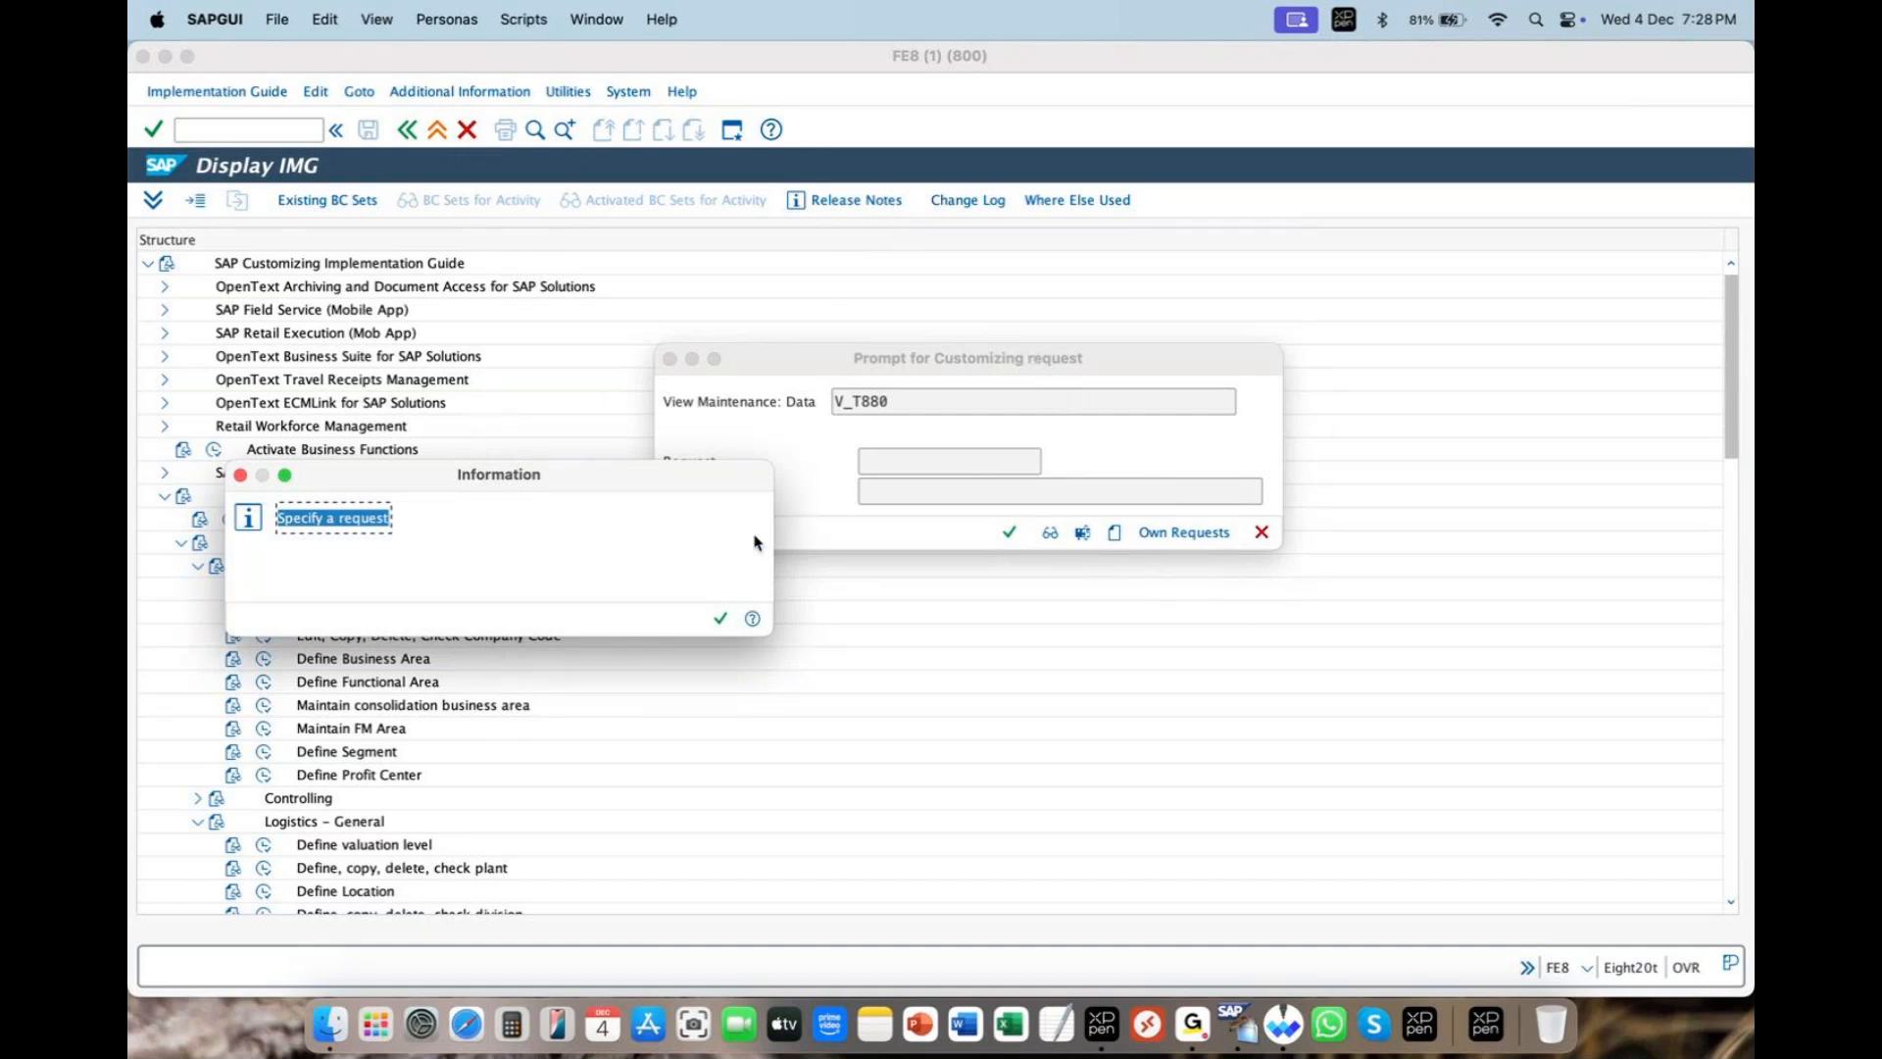
{"action": "left_click", "coordinate": [720, 618]}
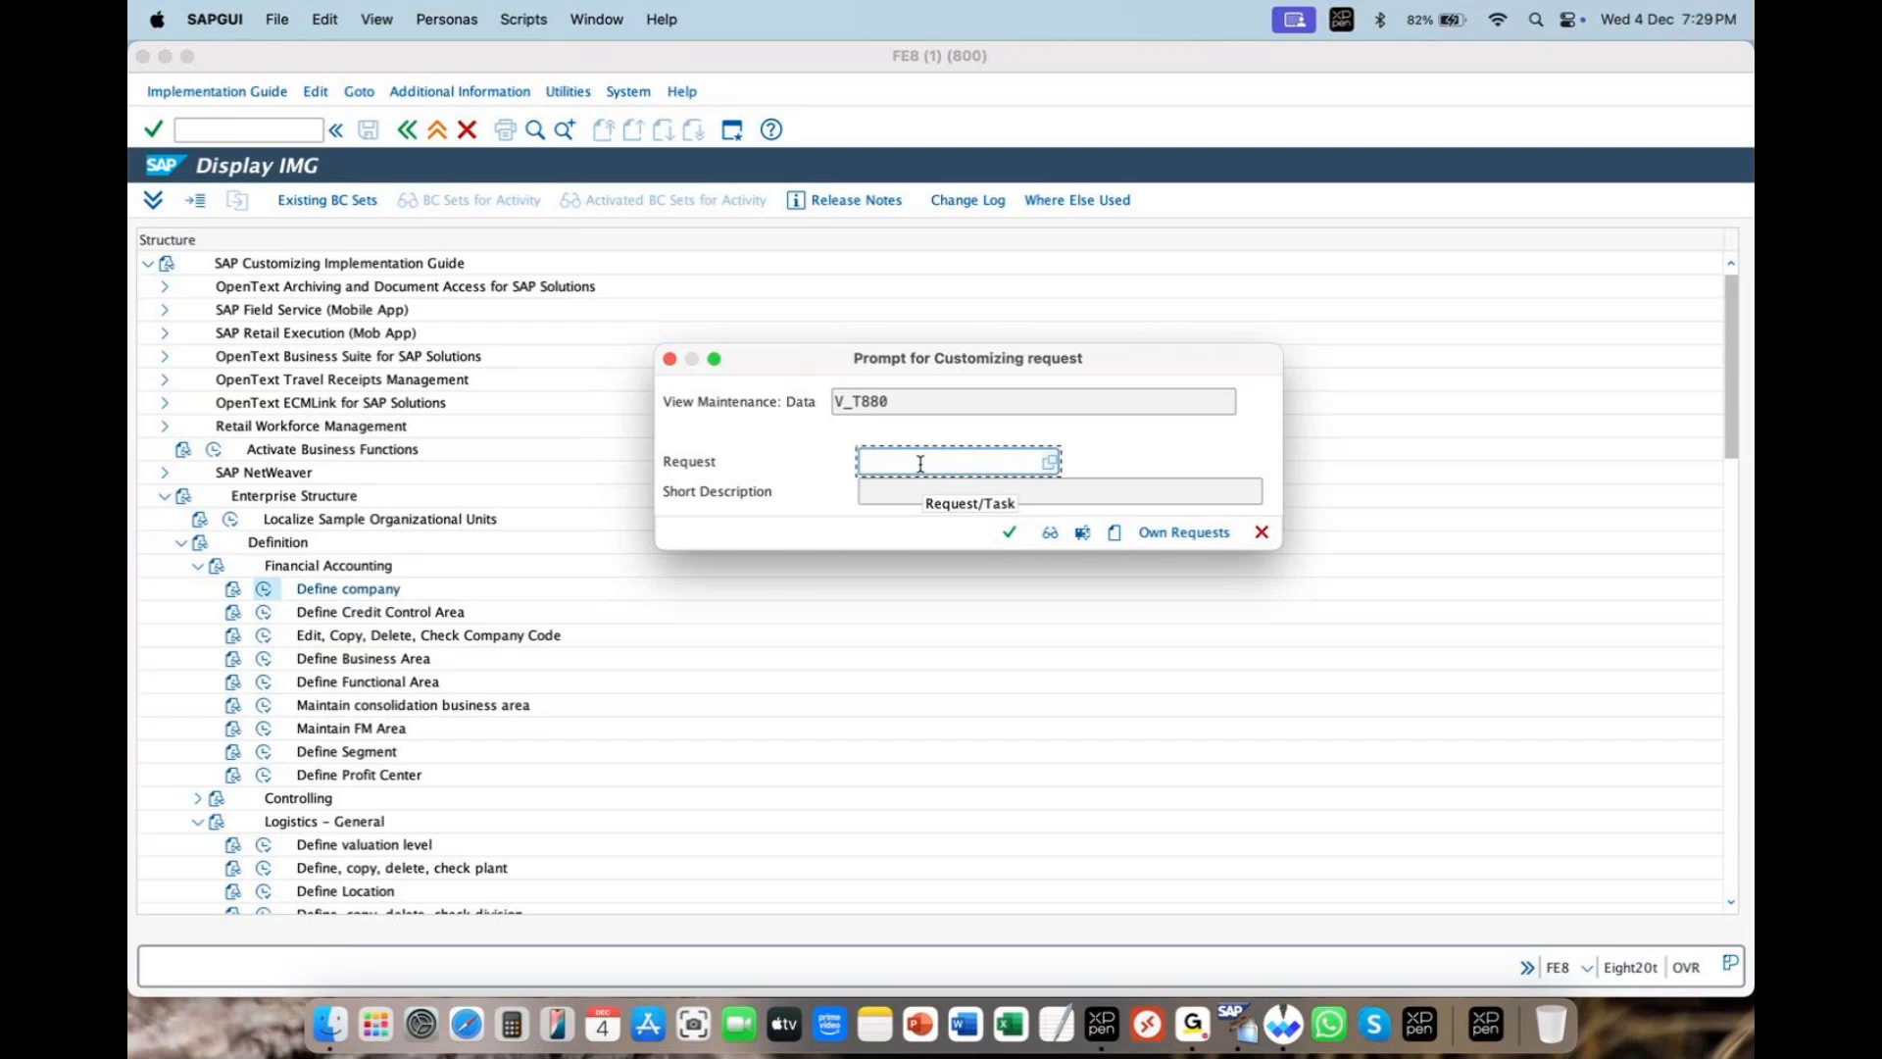
- From the V_T880 request prompt, begin creating a new customizing request for the ZARA entry
{"action": "left_click", "coordinate": [1637, 78]}
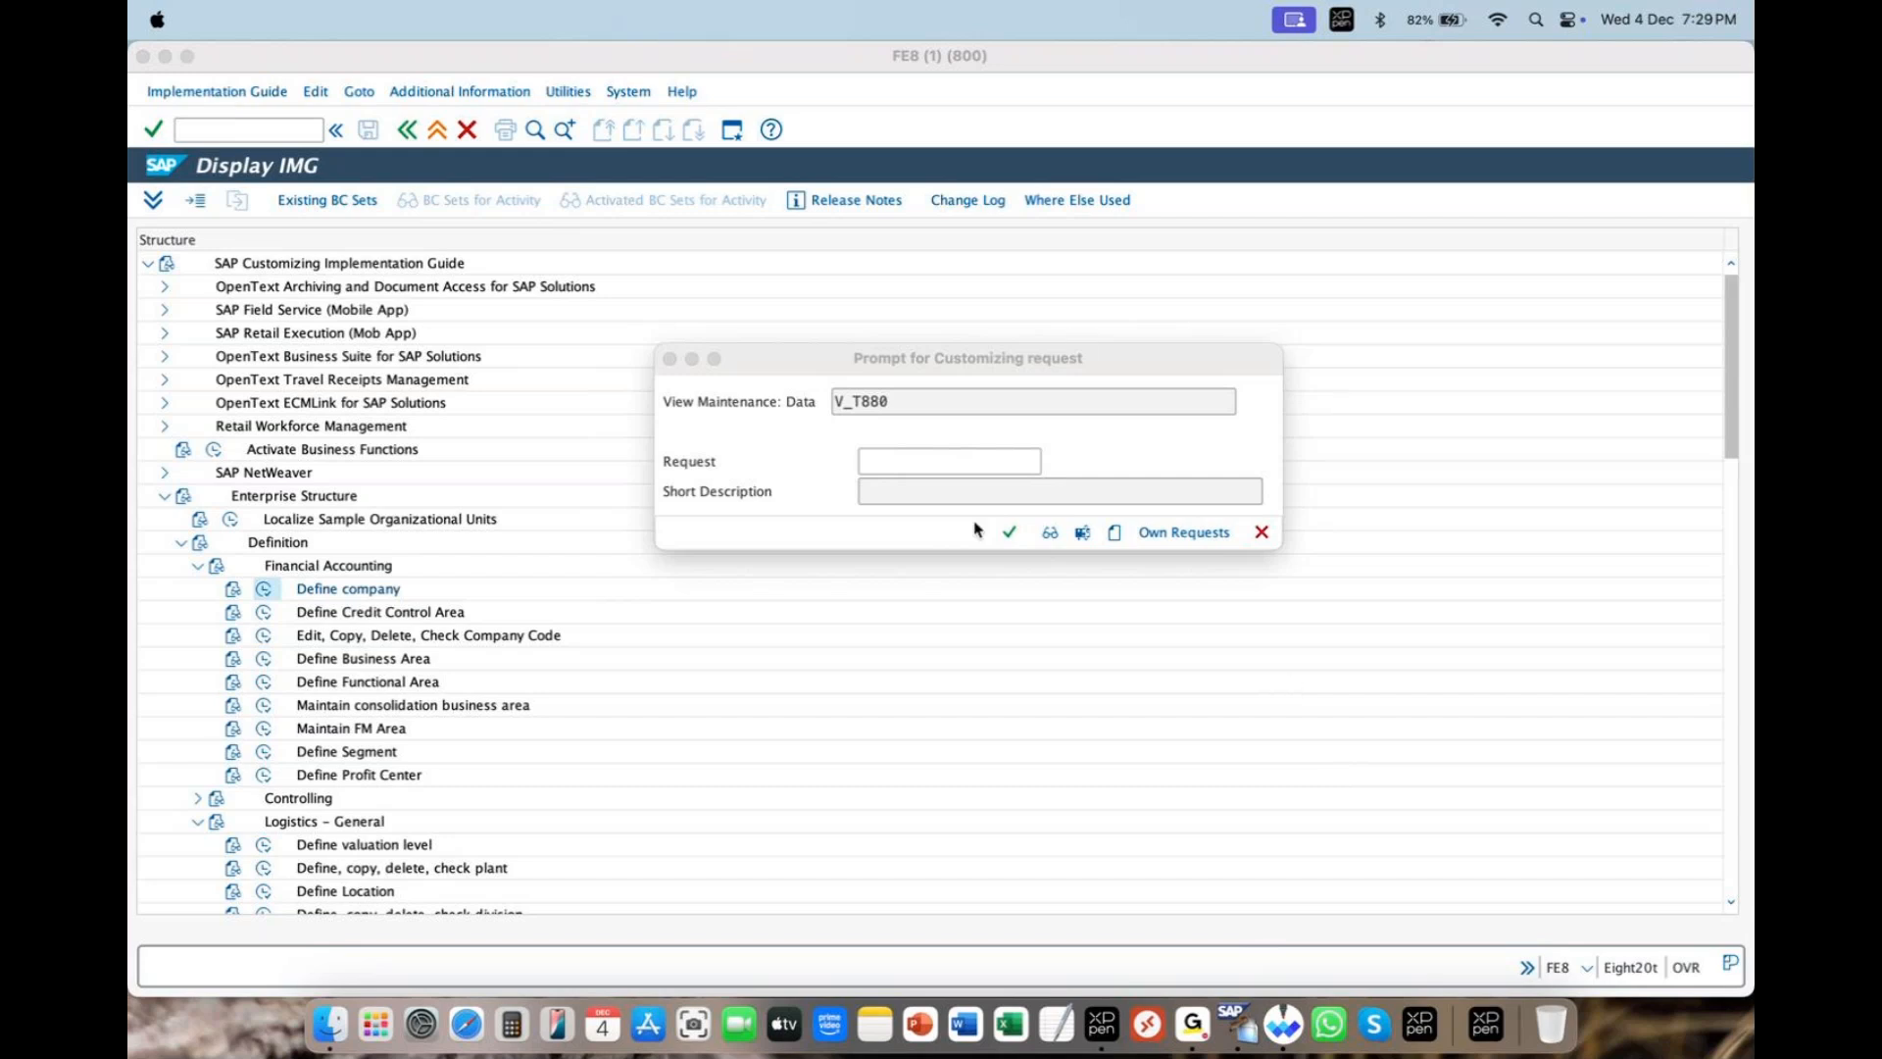
{"action": "left_click", "coordinate": [985, 469]}
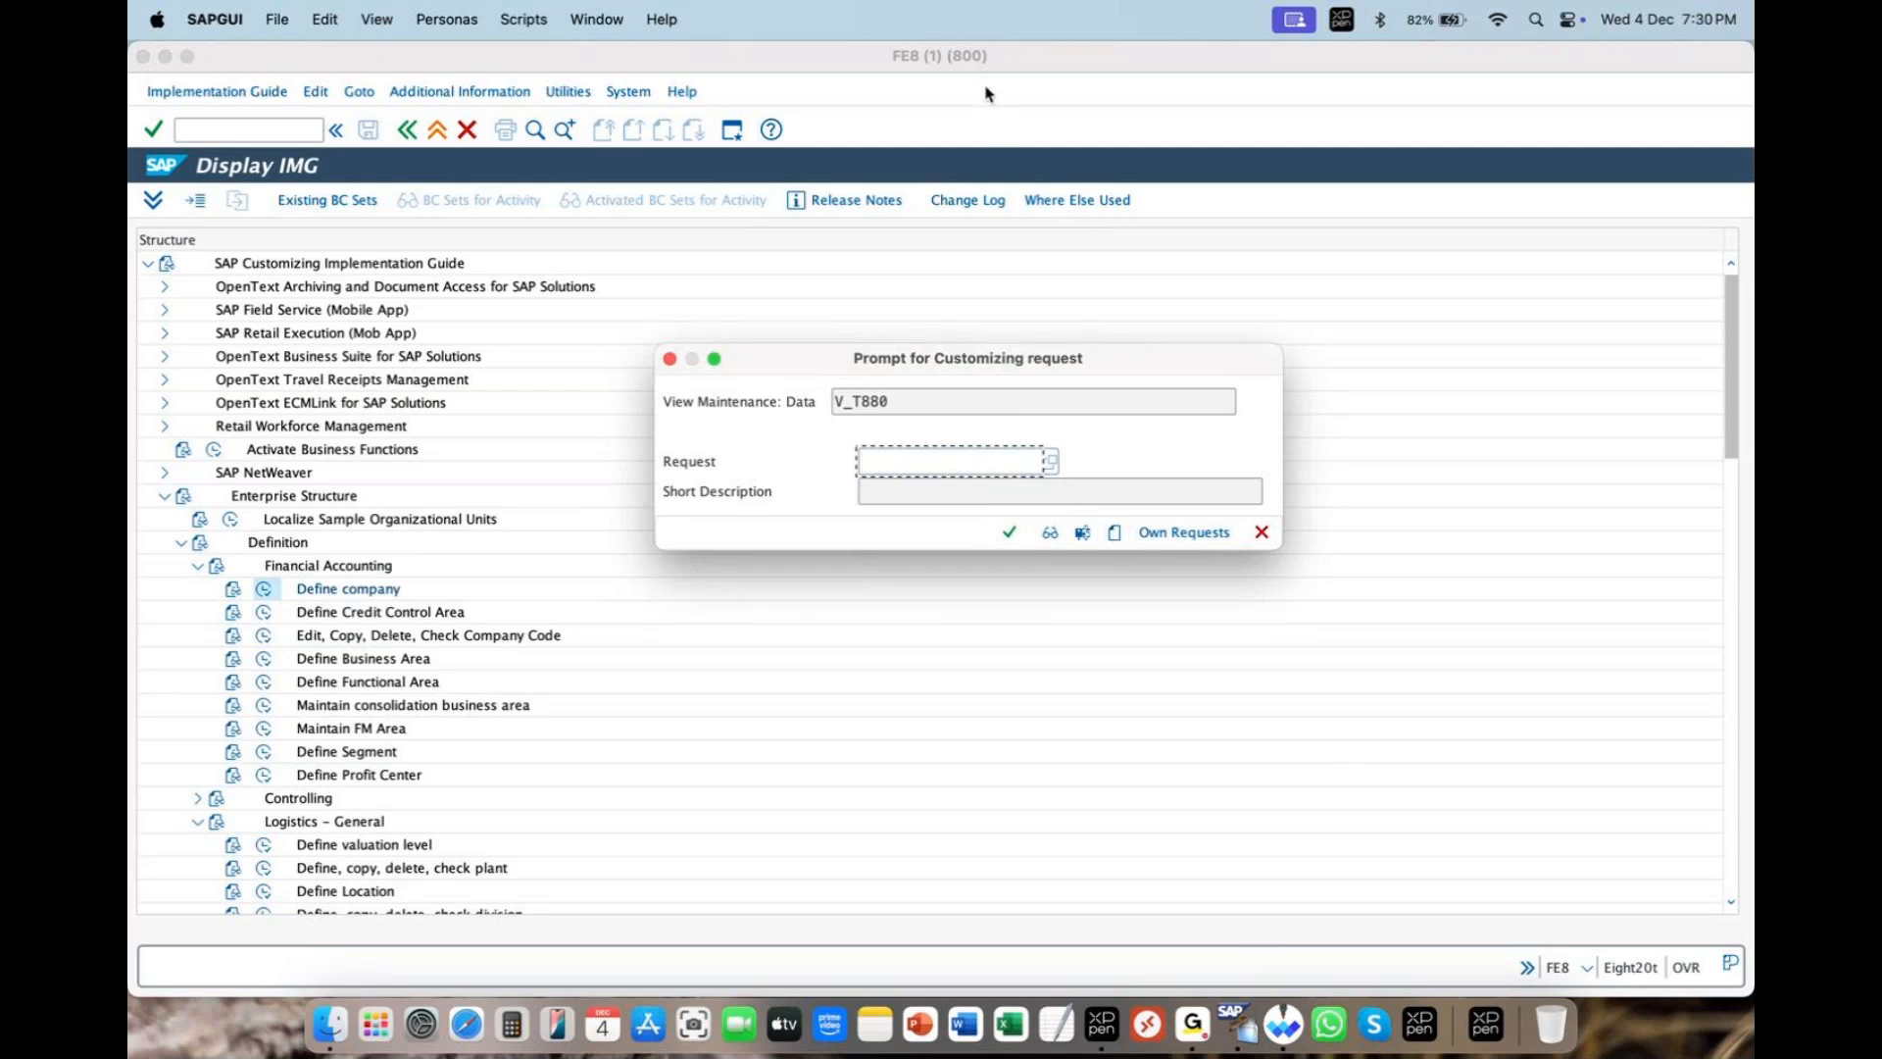
{"action": "mouse_move", "coordinate": [1135, 534]}
{"action": "left_mouse_down"}
{"action": "mouse_move", "coordinate": [1118, 555]}
{"action": "mouse_move", "coordinate": [1099, 532]}
{"action": "left_mouse_up"}
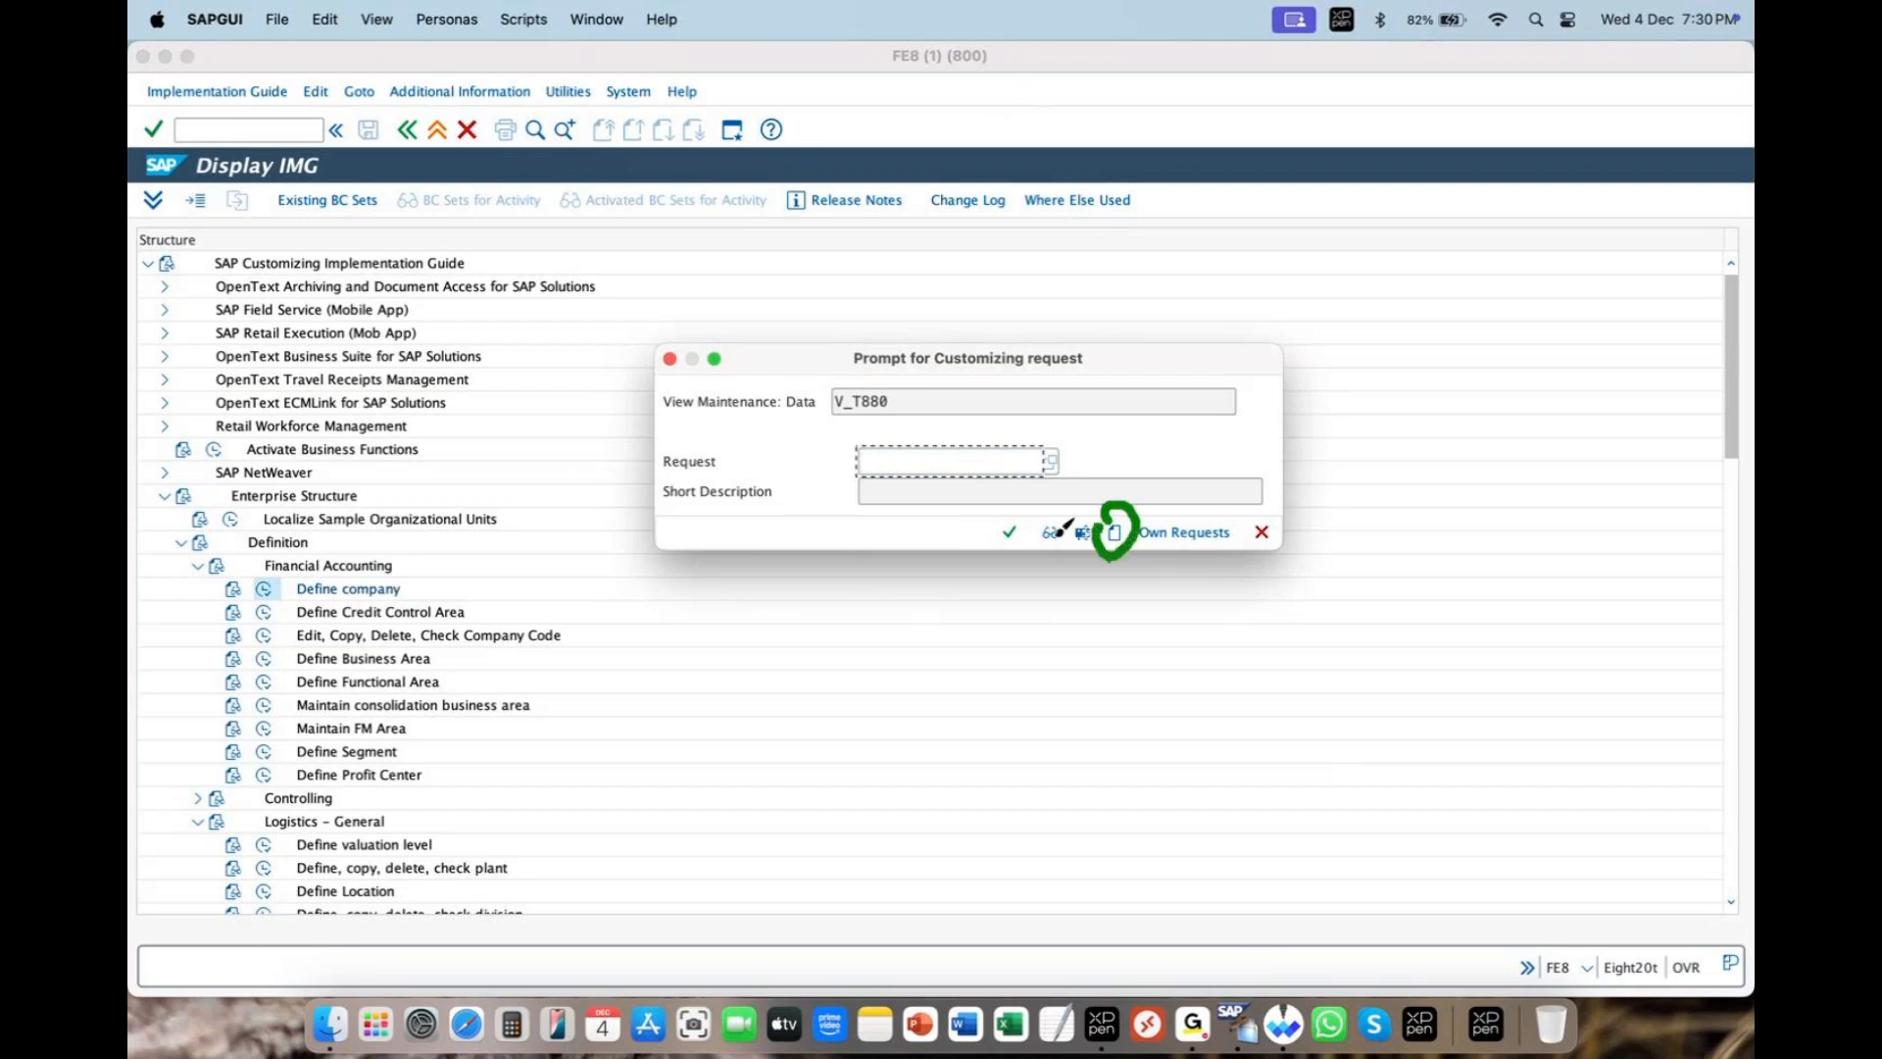
{"action": "left_click", "coordinate": [981, 72]}
{"action": "left_click", "coordinate": [1113, 534]}
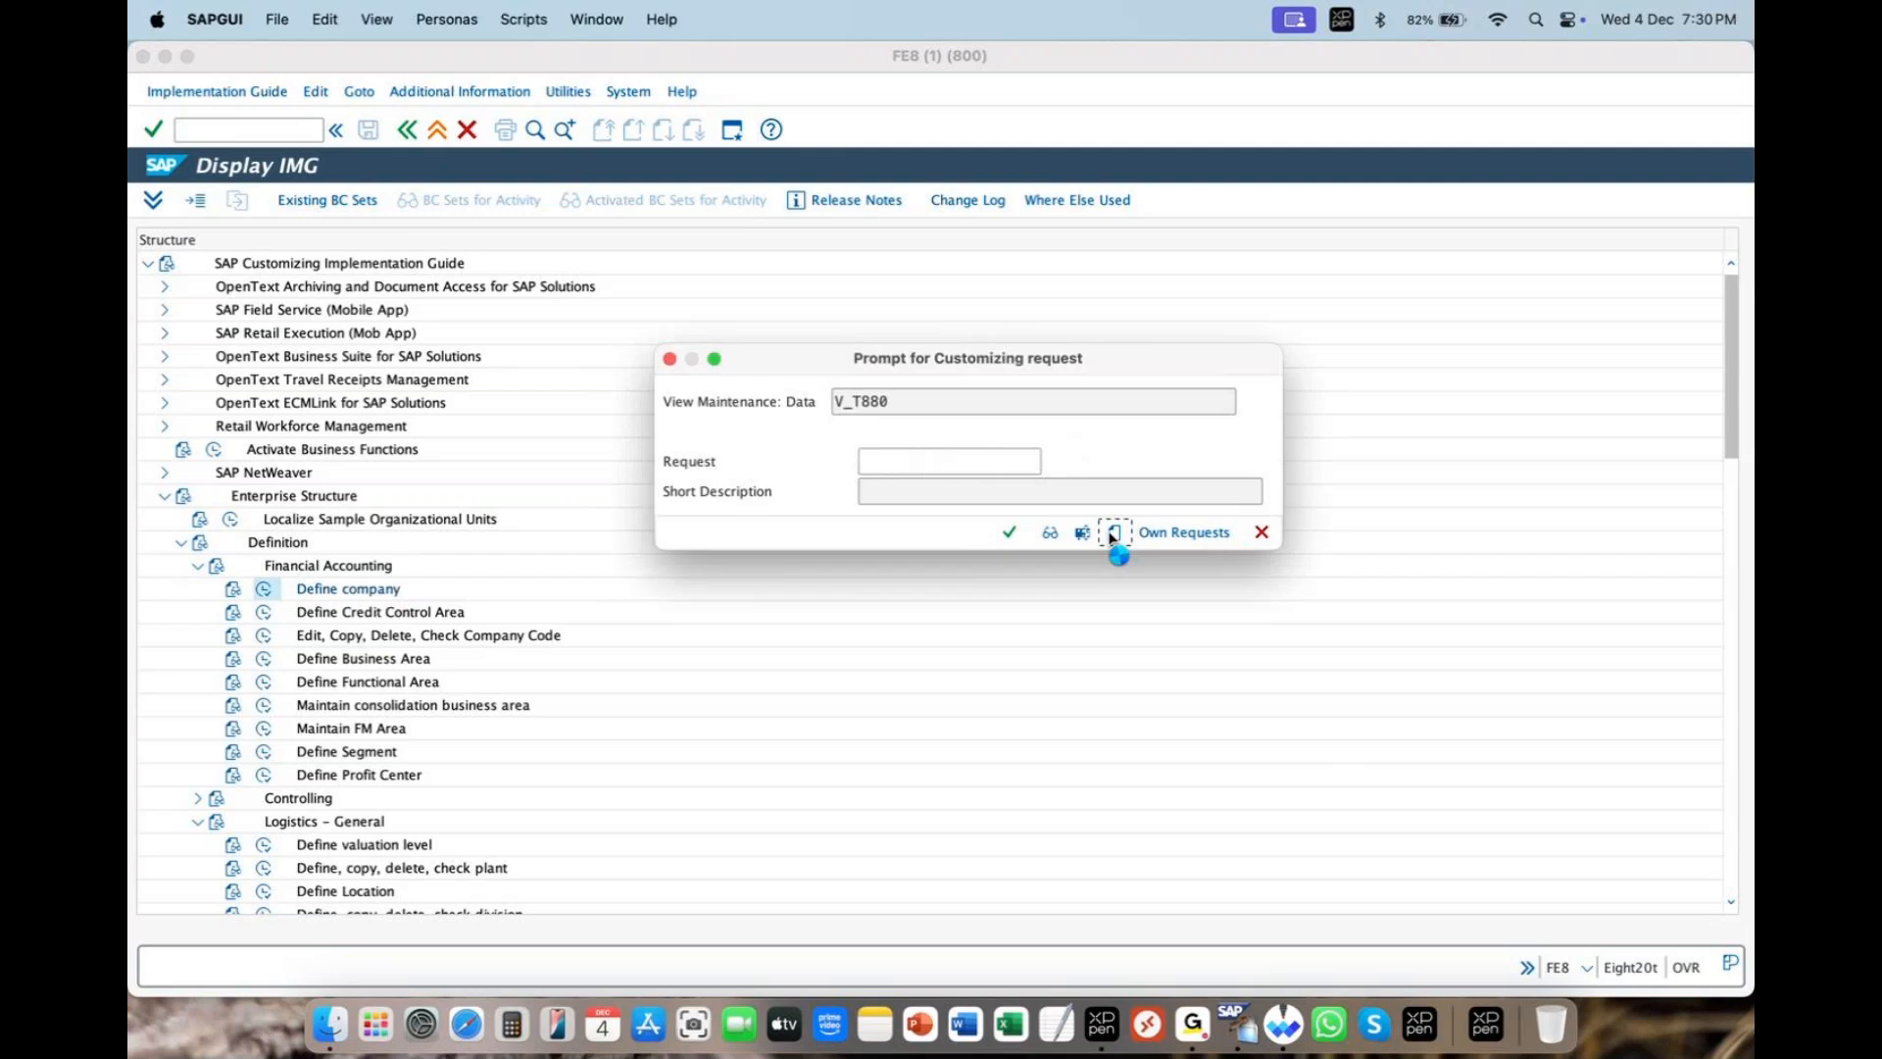
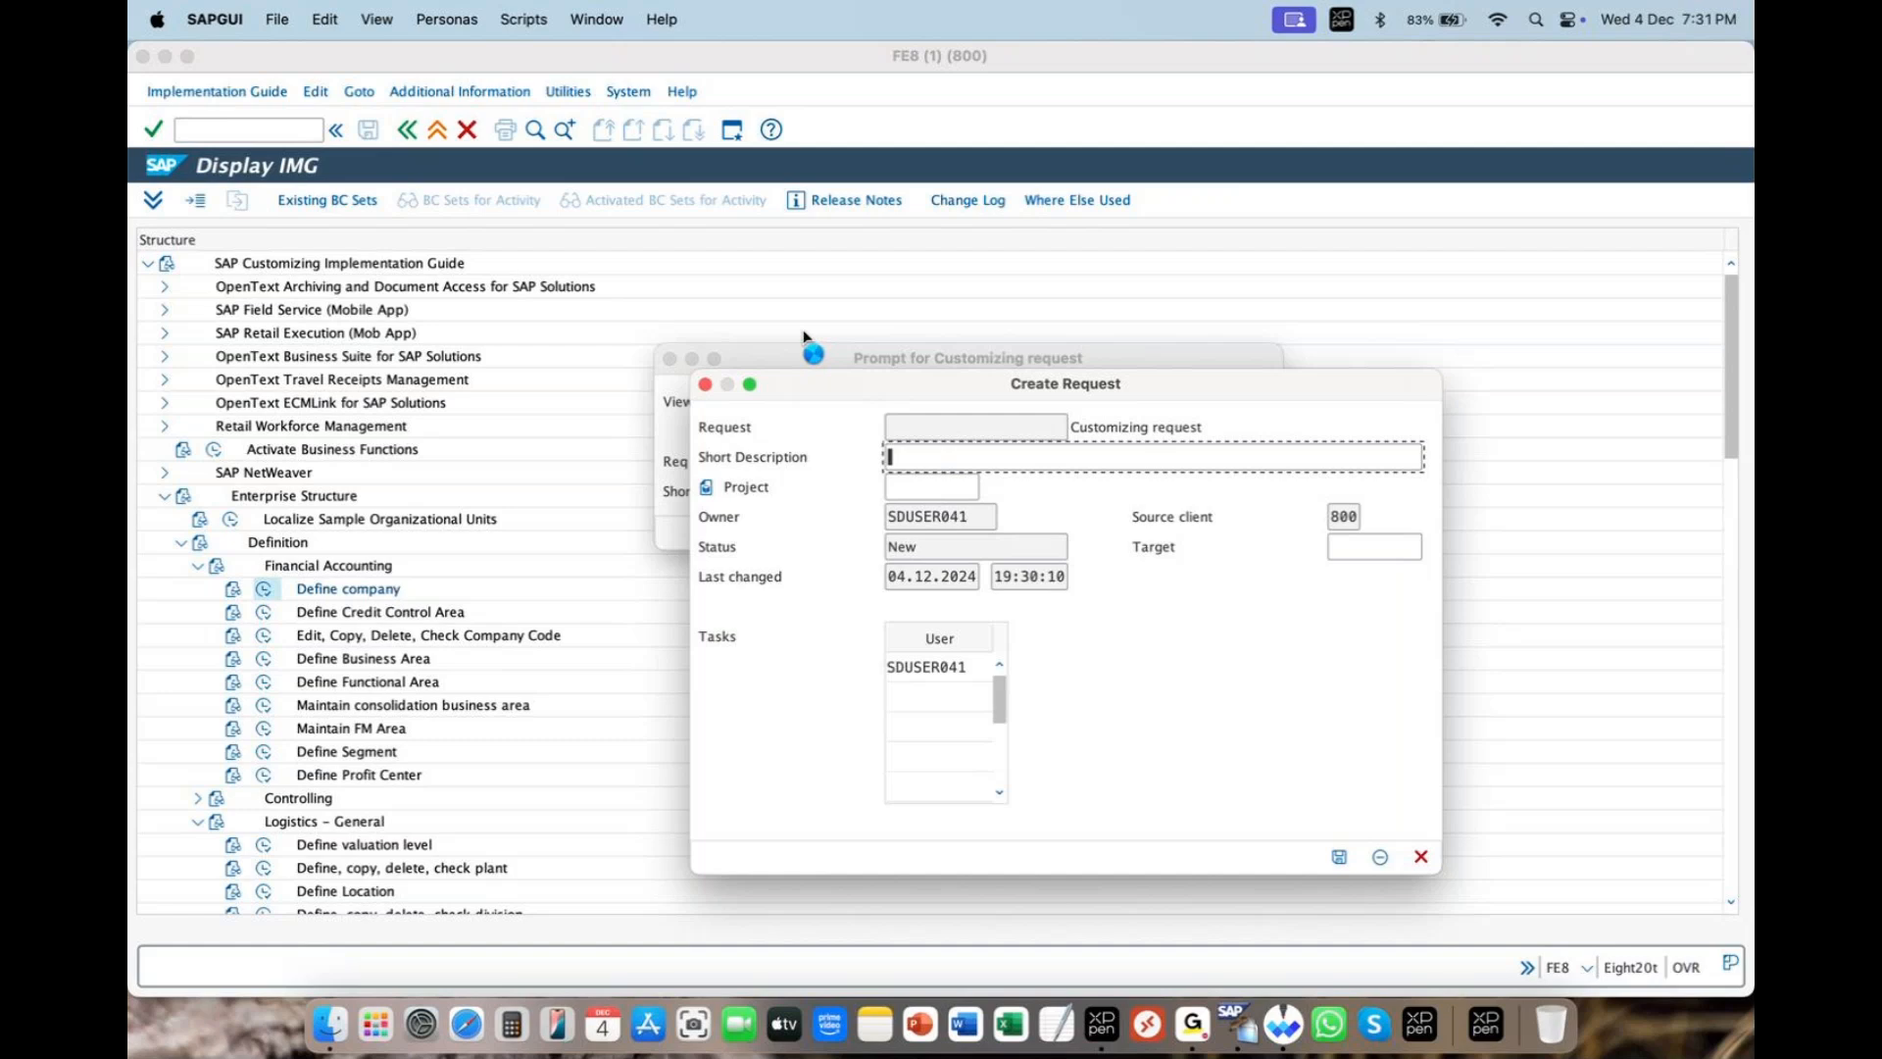
- Describe the new customizing request as 'zara' and save the ZARA company under it
{"action": "type", "text": "zara"}
{"action": "key", "text": "Return"}
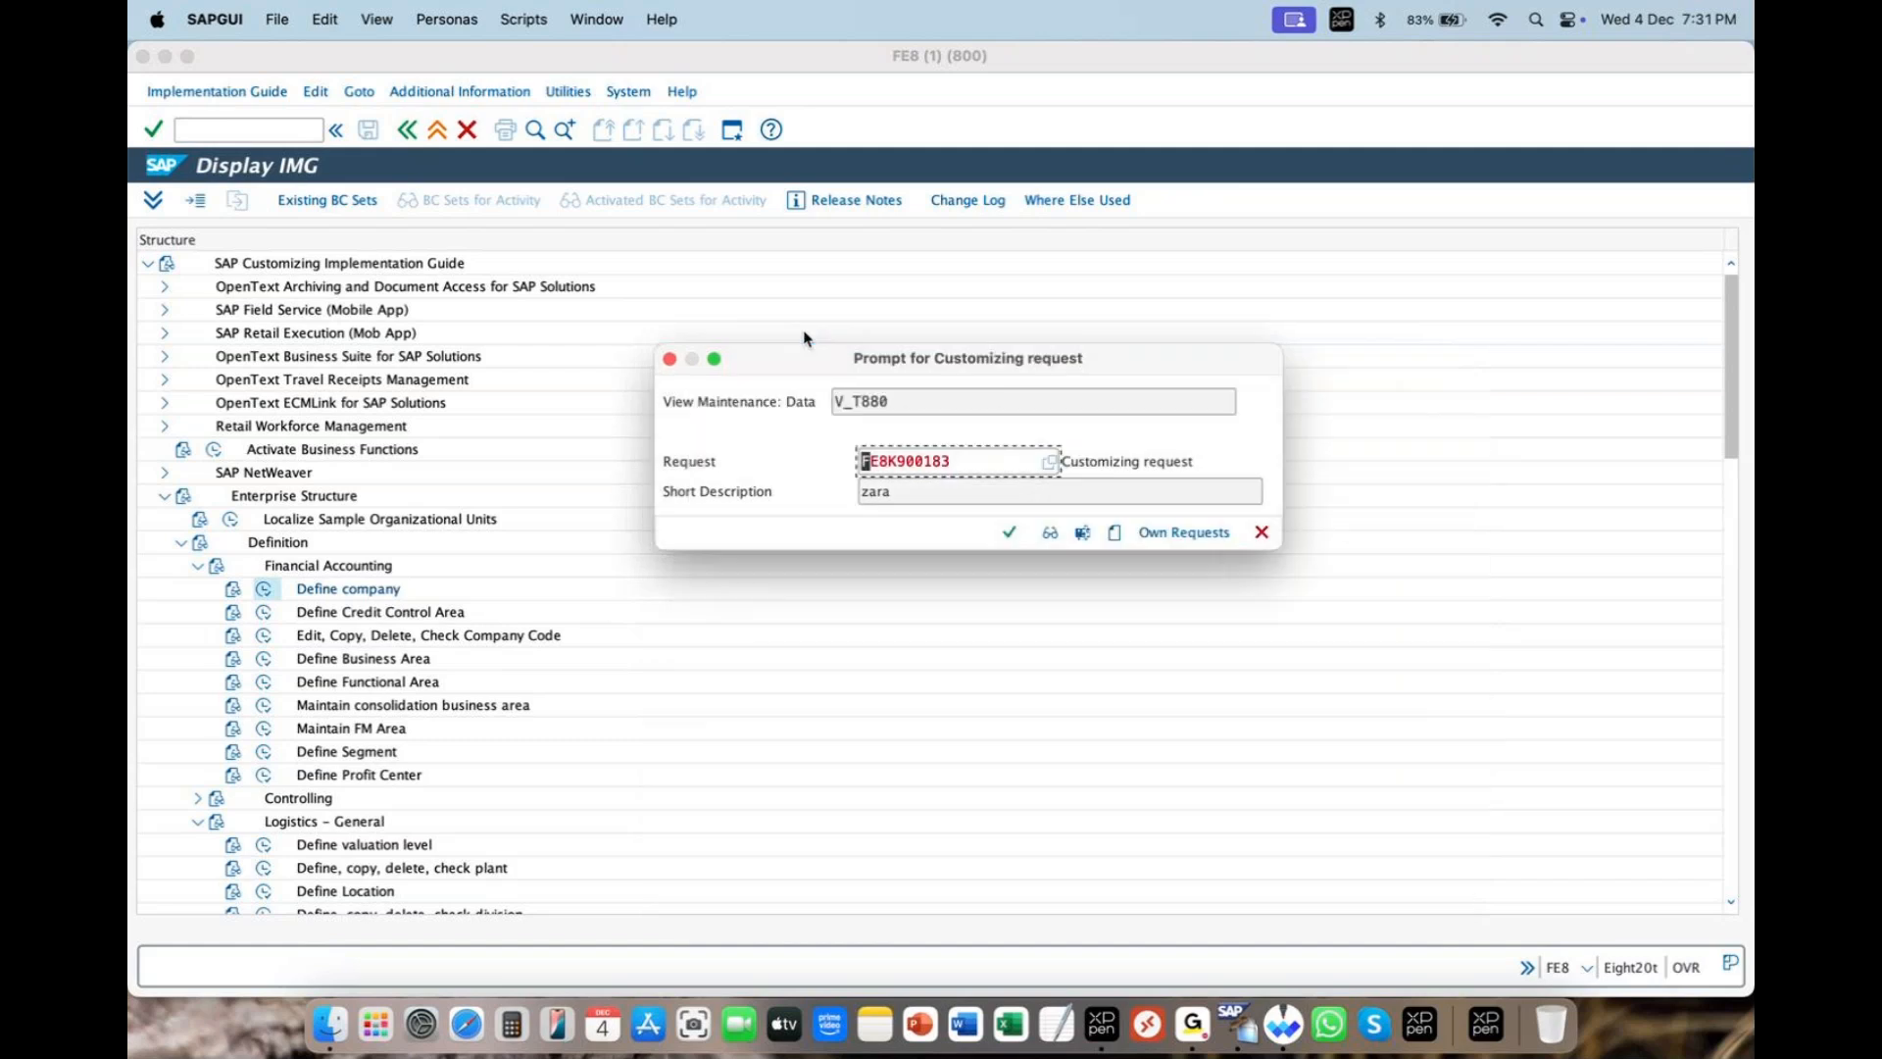
{"action": "left_click", "coordinate": [960, 459]}
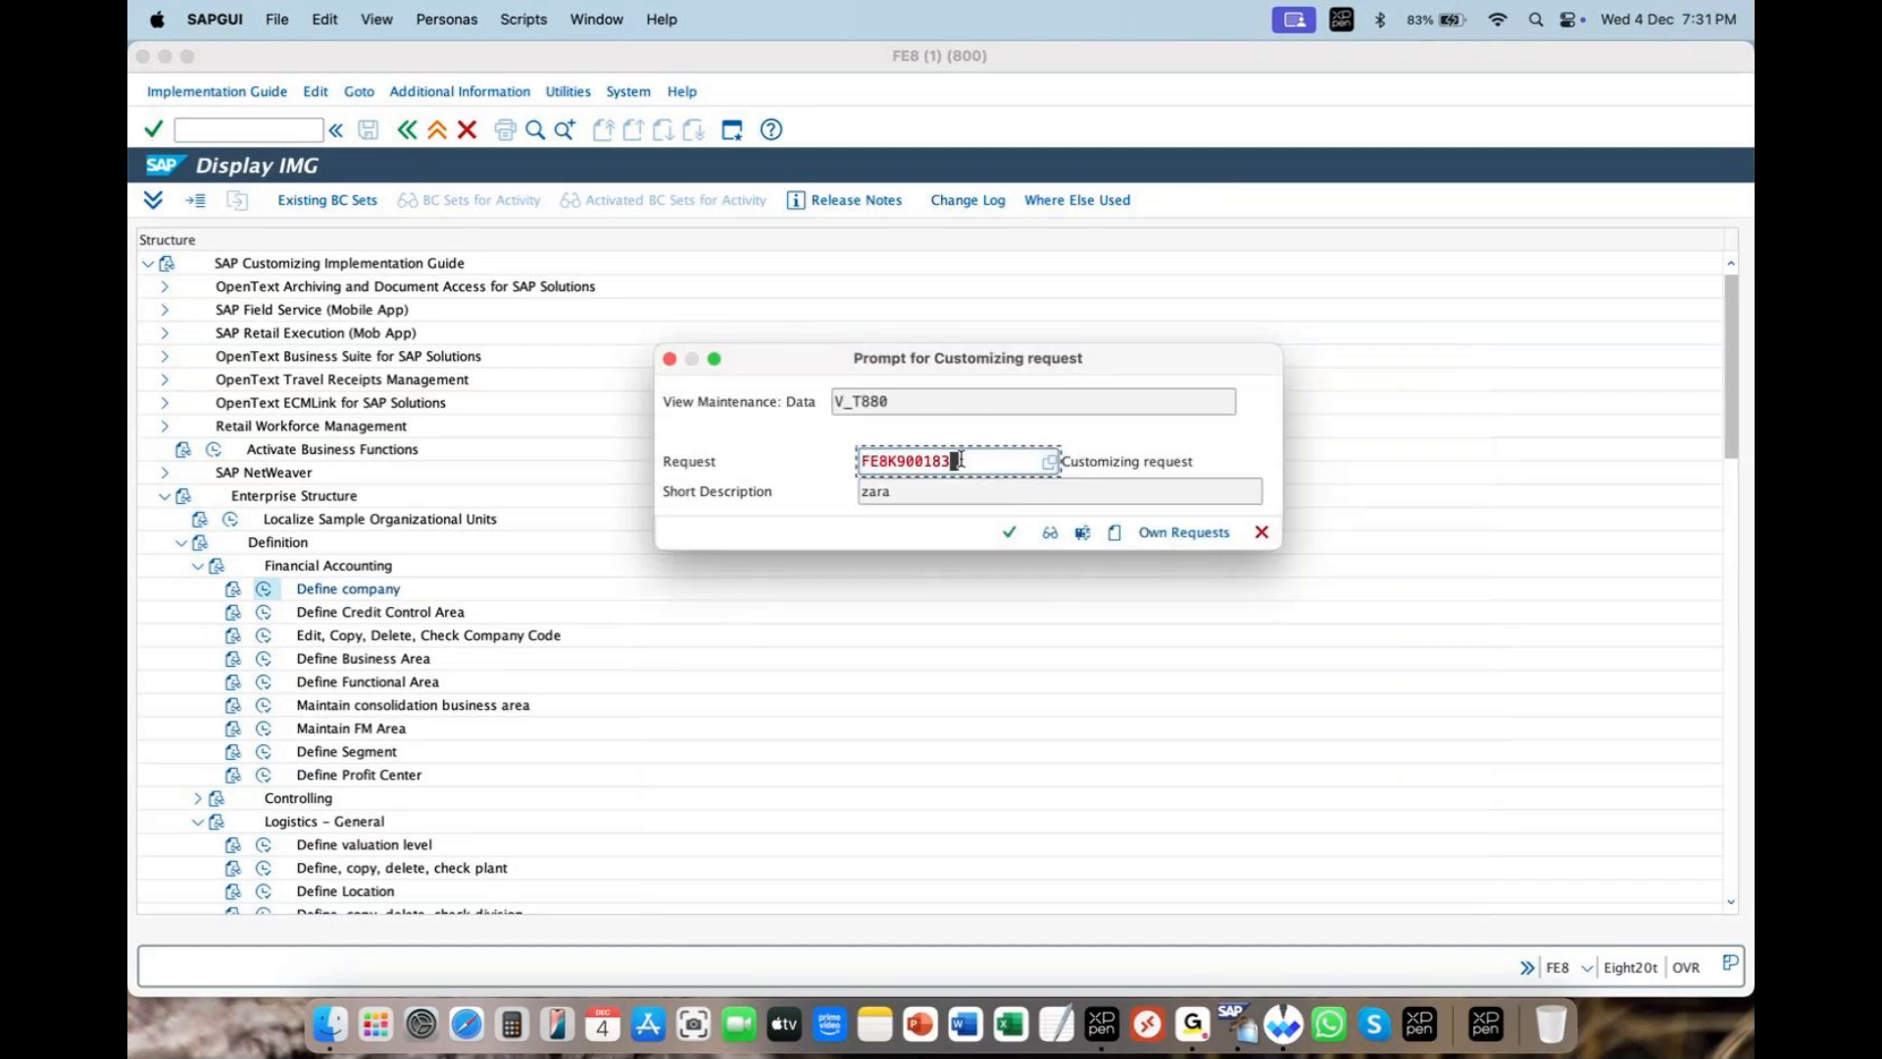
{"action": "double_click", "coordinate": [960, 459]}
{"action": "left_click", "coordinate": [922, 485]}
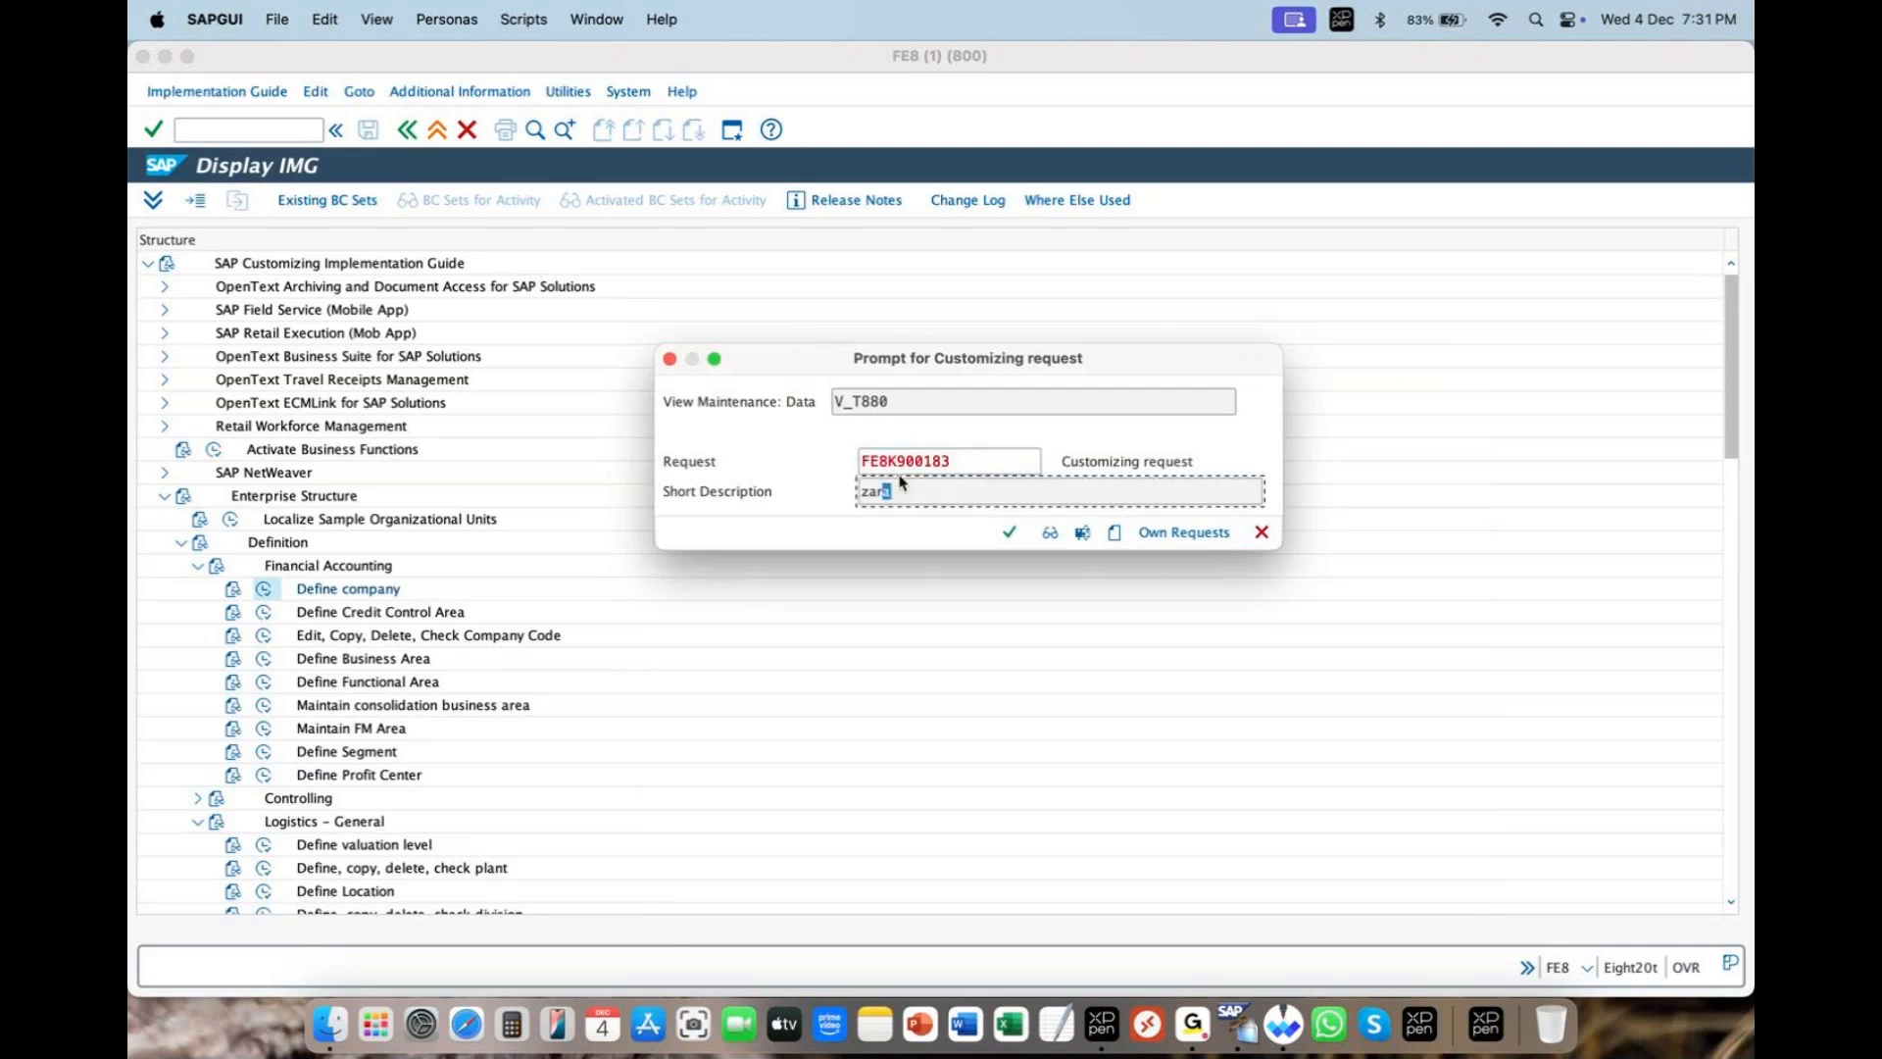
{"action": "left_click_drag", "start_coordinate": [957, 461], "coordinate": [815, 467]}
{"action": "left_click", "coordinate": [914, 489]}
{"action": "left_click", "coordinate": [1008, 533]}
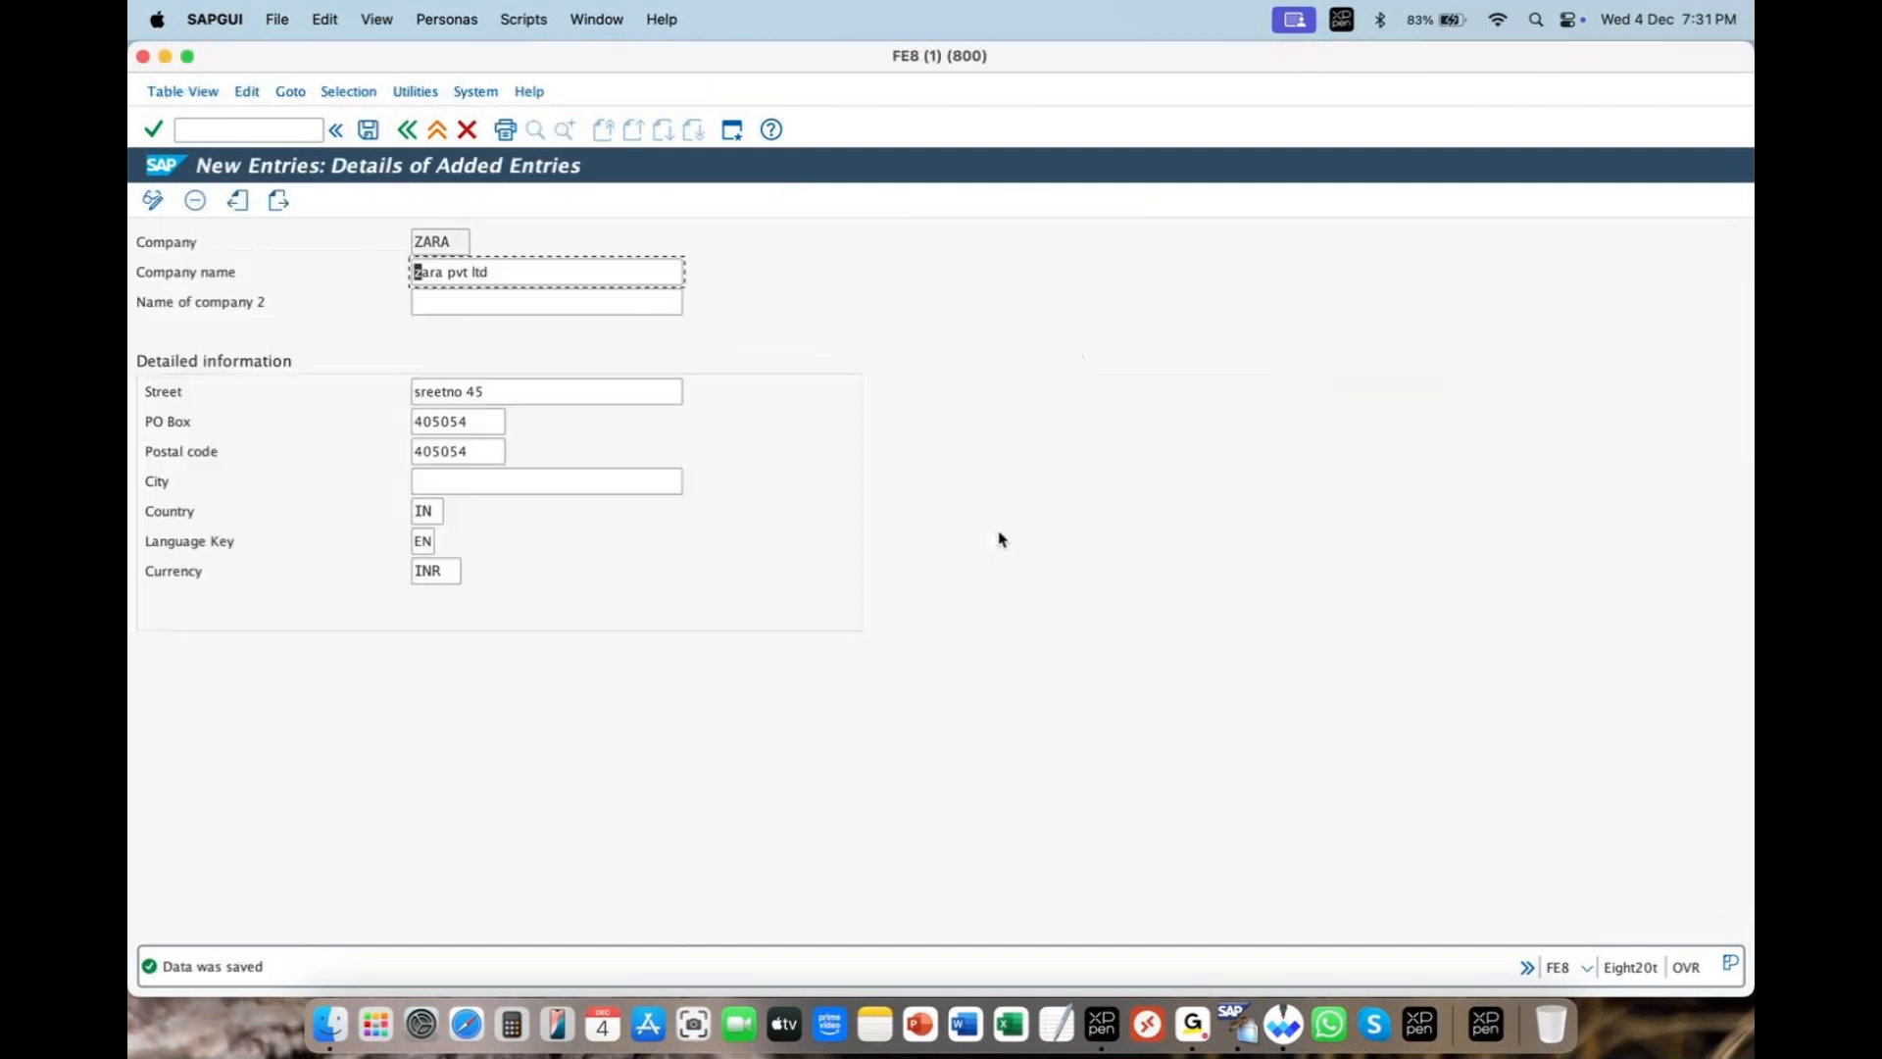
- Return to the IMG tree and select the Edit, Copy, Delete, Check Company Code activity
{"action": "left_click", "coordinate": [407, 130]}
{"action": "left_click", "coordinate": [407, 131]}
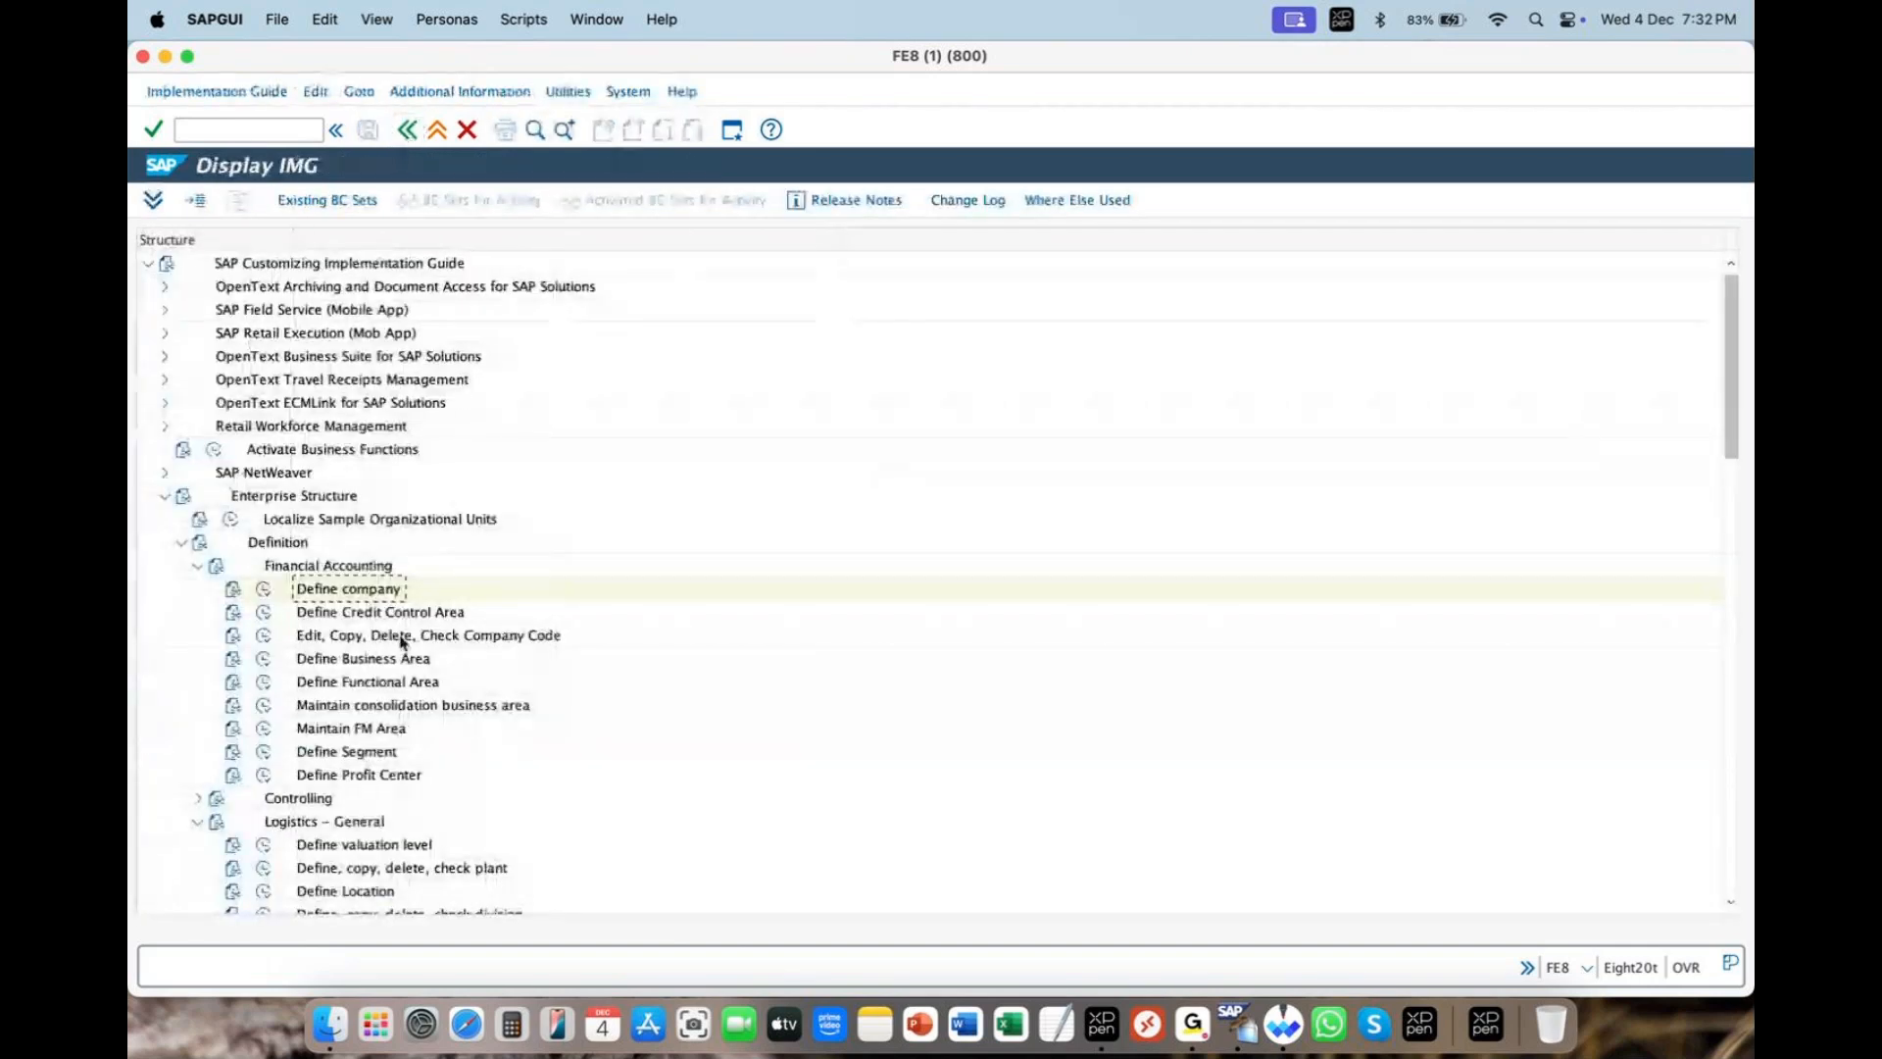
{"action": "left_click", "coordinate": [410, 637]}
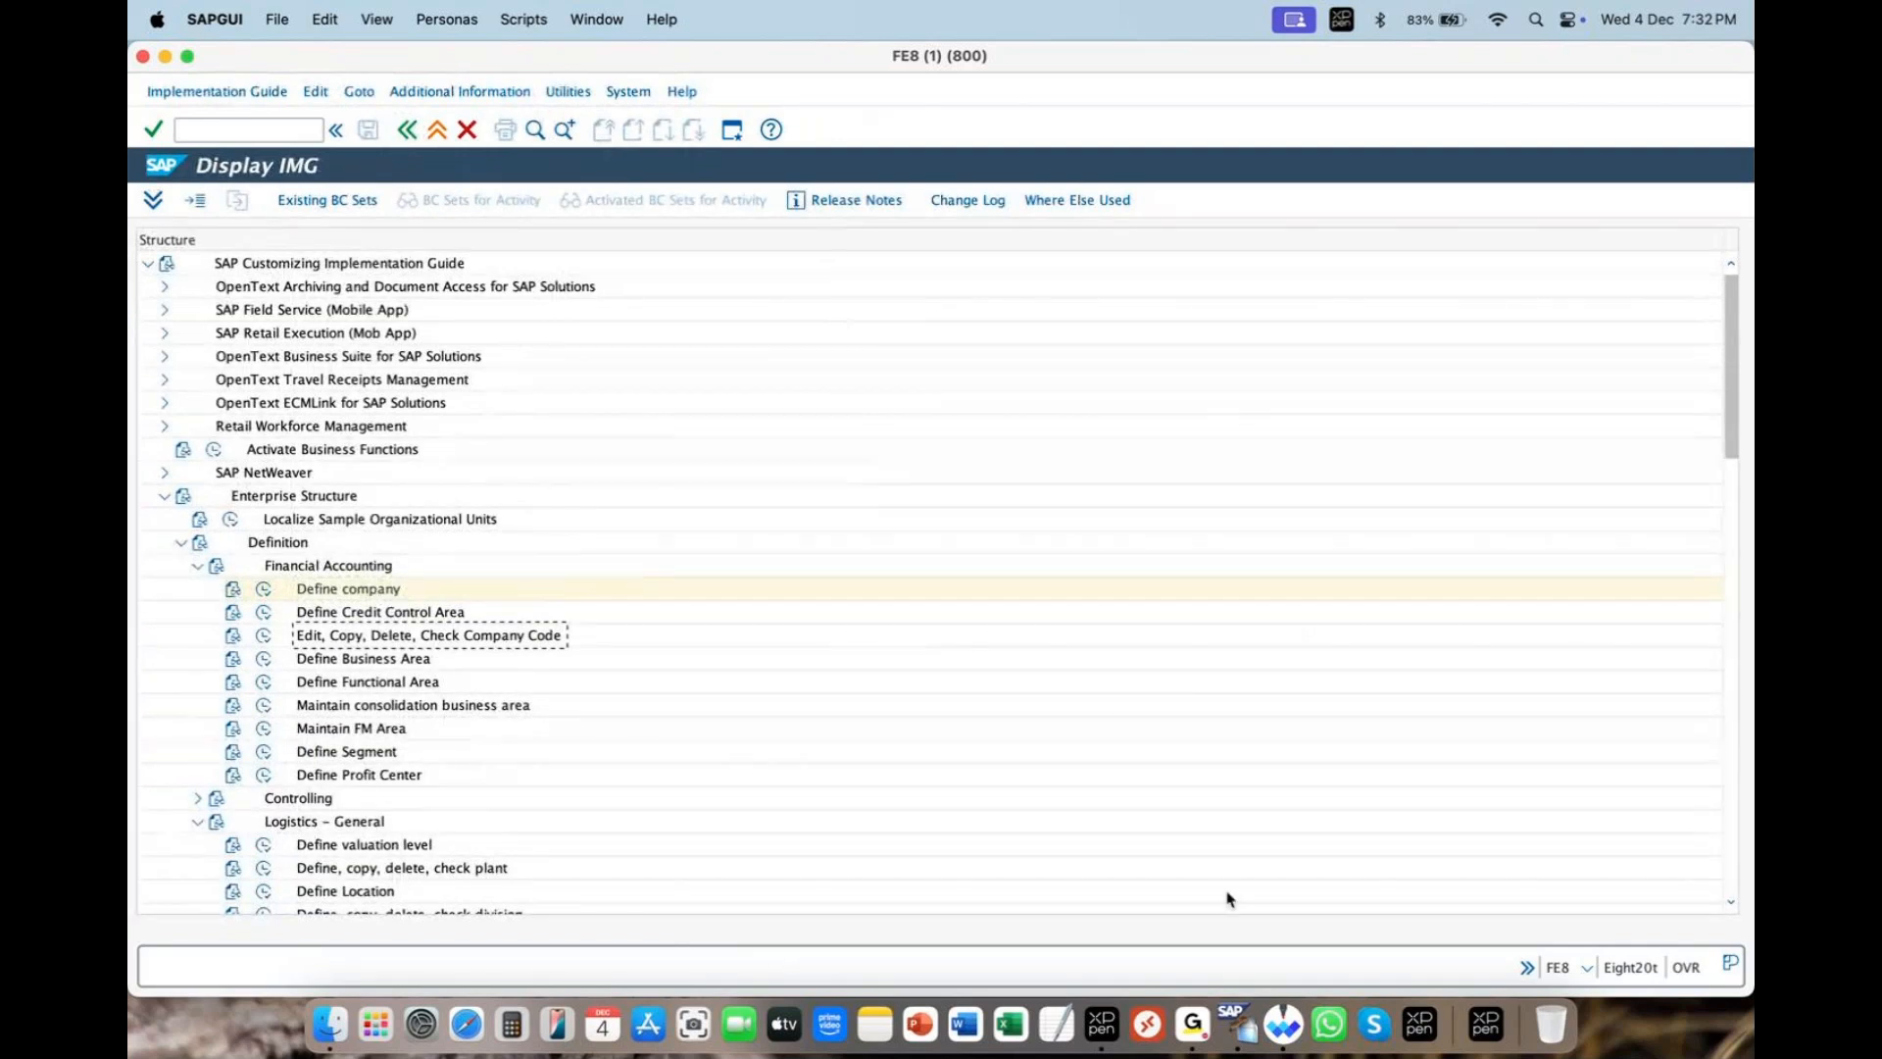
{"action": "left_click", "coordinate": [1286, 1031]}
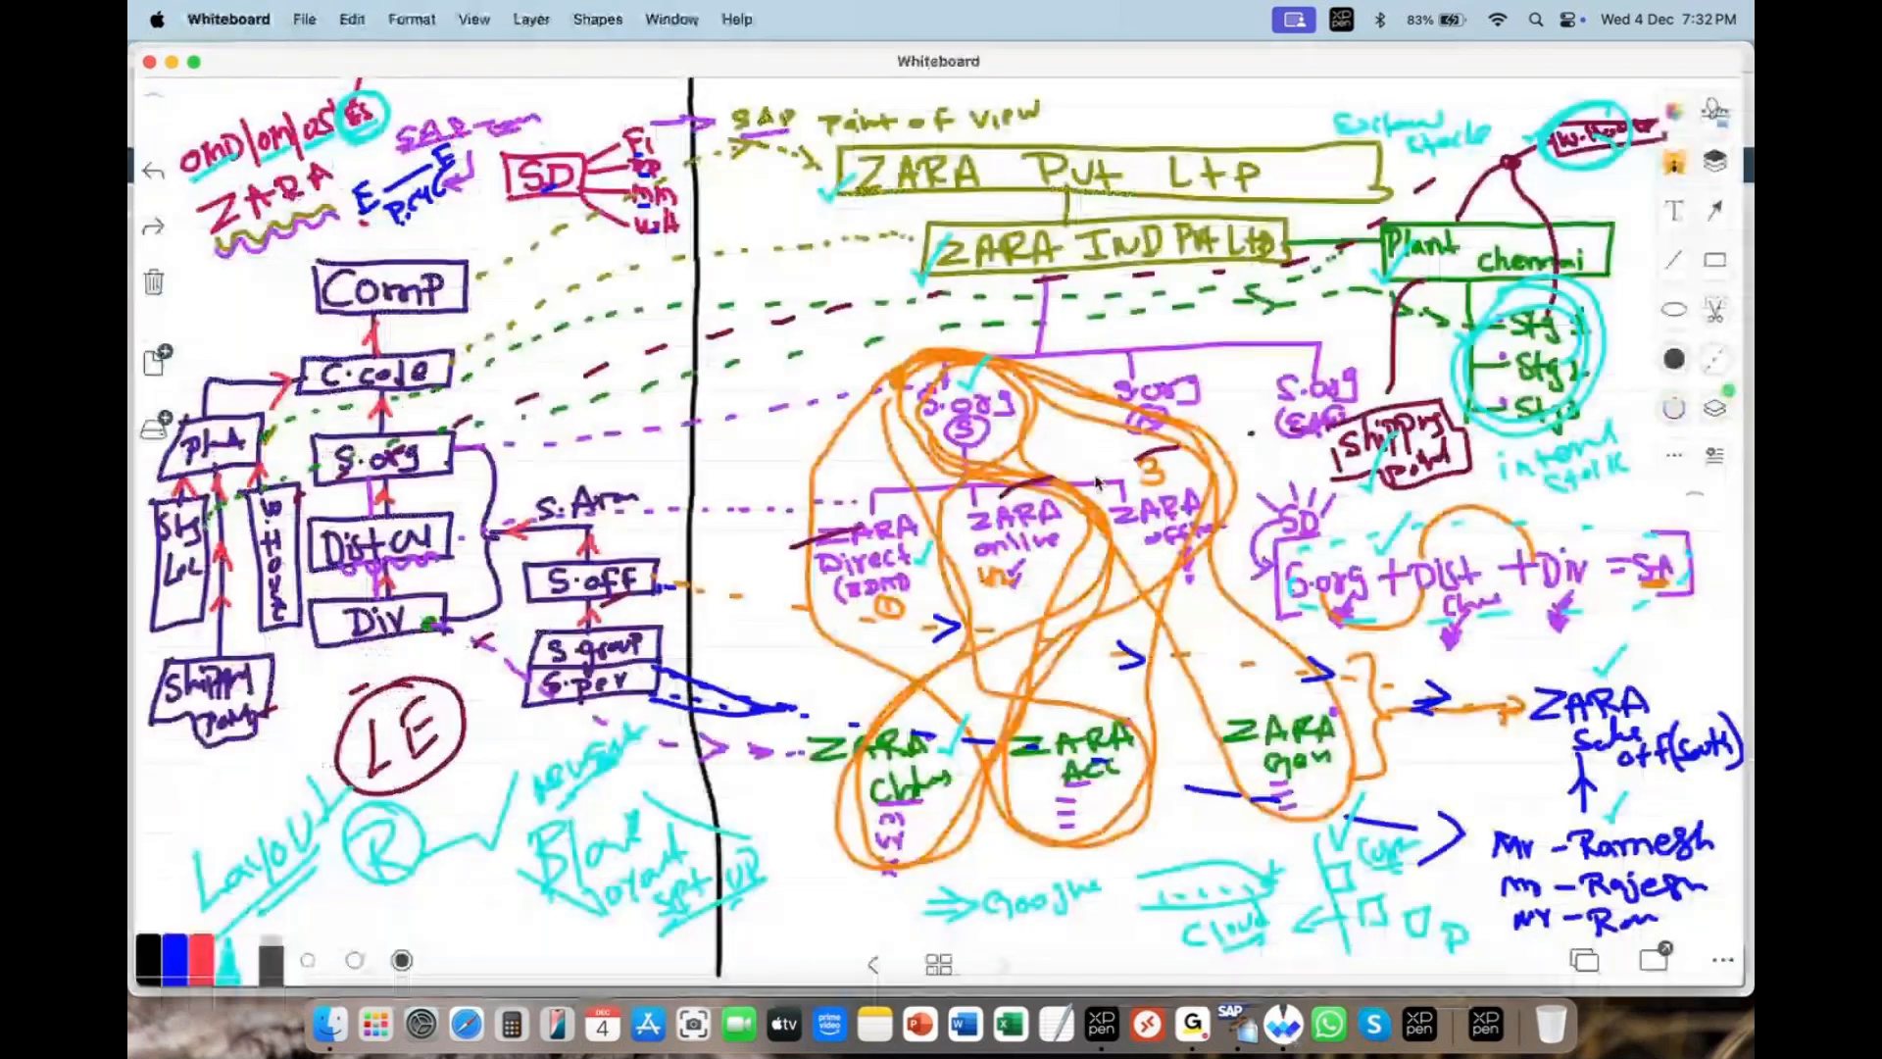
{"action": "mouse_move", "coordinate": [879, 140]}
{"action": "left_mouse_down"}
{"action": "mouse_move", "coordinate": [1387, 157]}
{"action": "mouse_move", "coordinate": [801, 201]}
{"action": "mouse_move", "coordinate": [876, 145]}
{"action": "left_mouse_up"}
{"action": "key", "text": "super+z"}
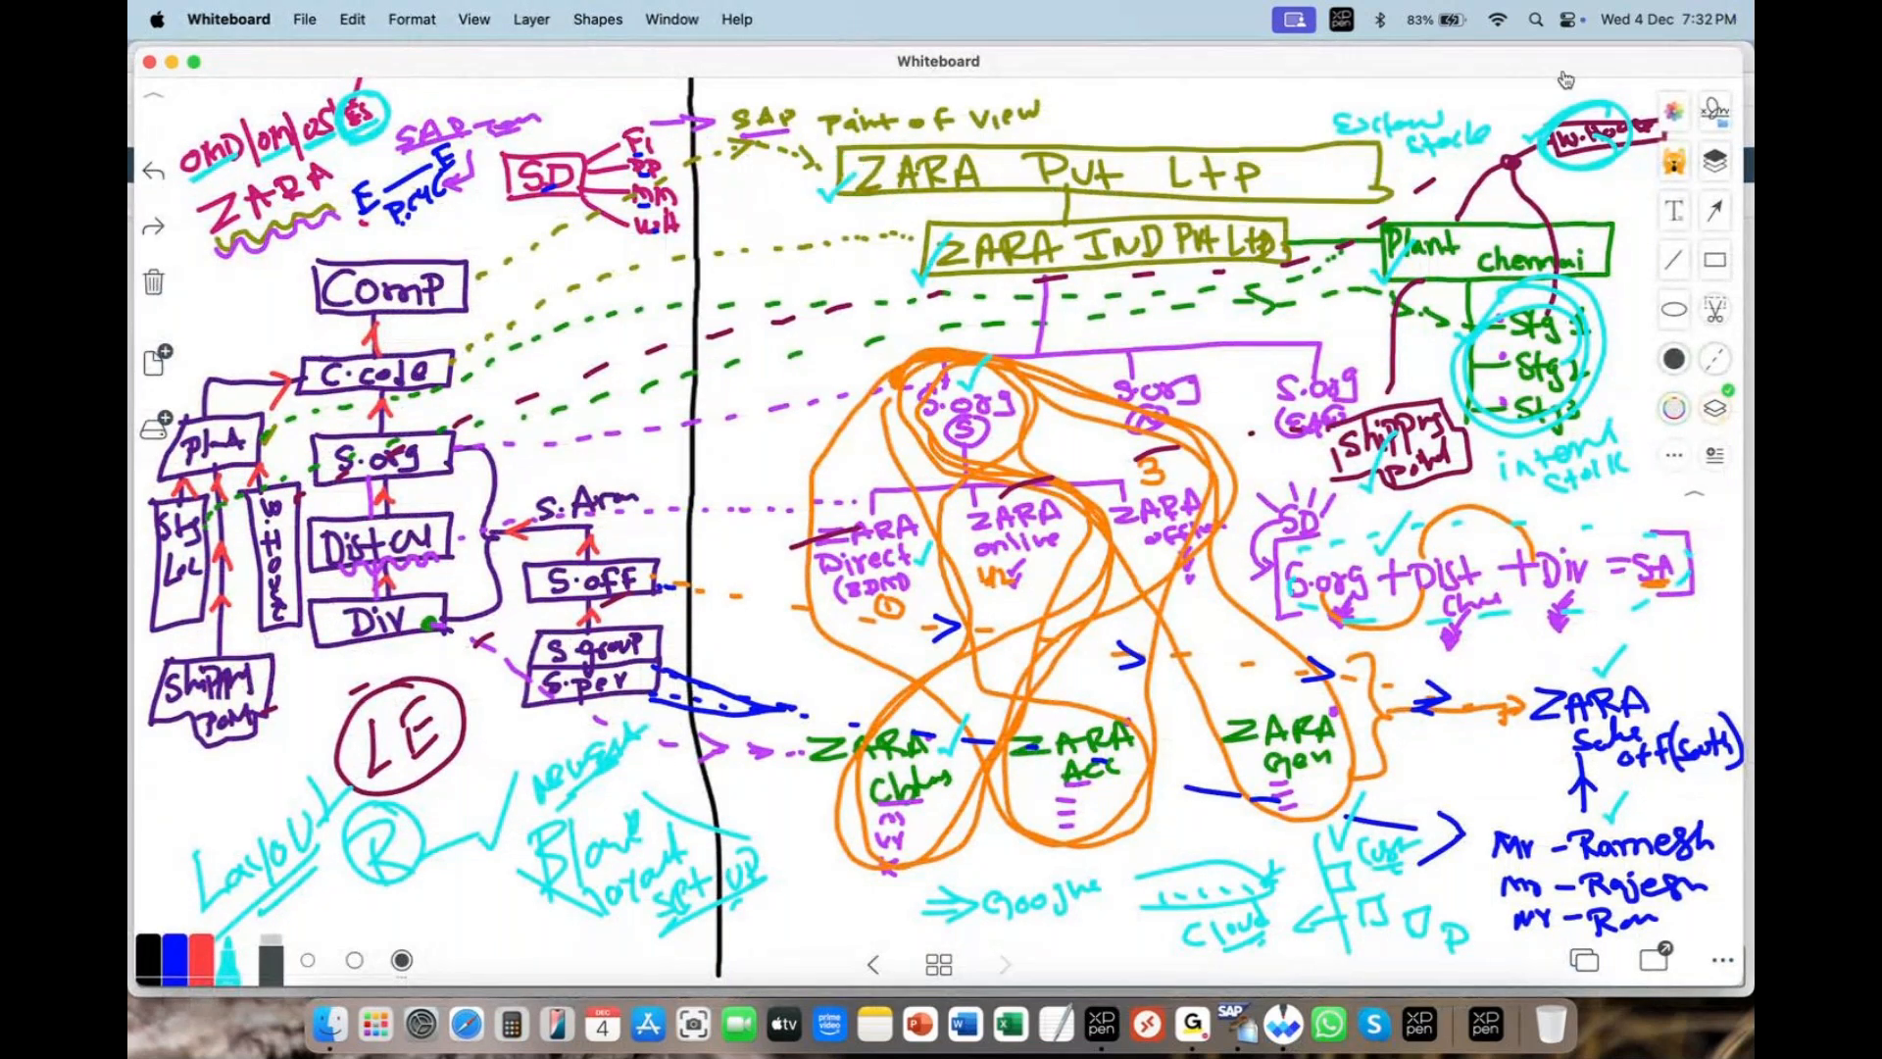
{"action": "left_click", "coordinate": [1565, 78]}
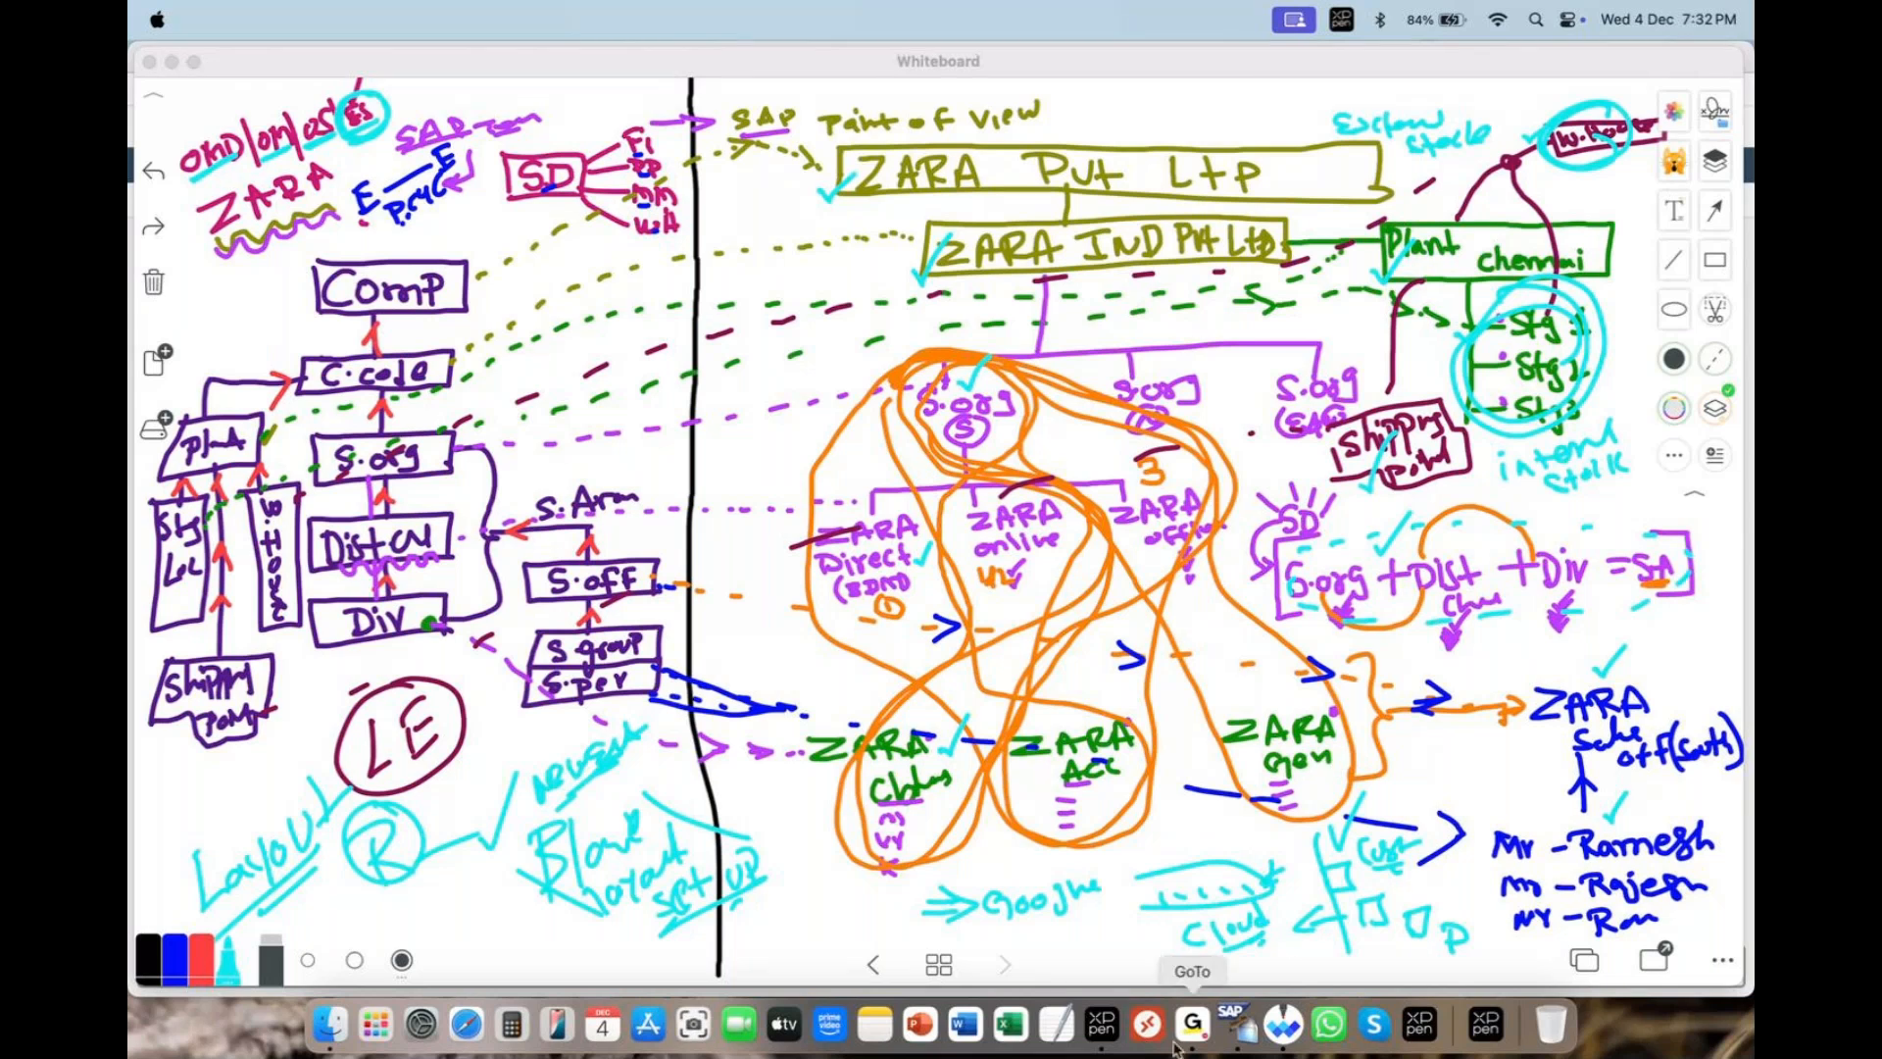
{"action": "right_click", "coordinate": [1237, 1024]}
{"action": "left_click", "coordinate": [1265, 811]}
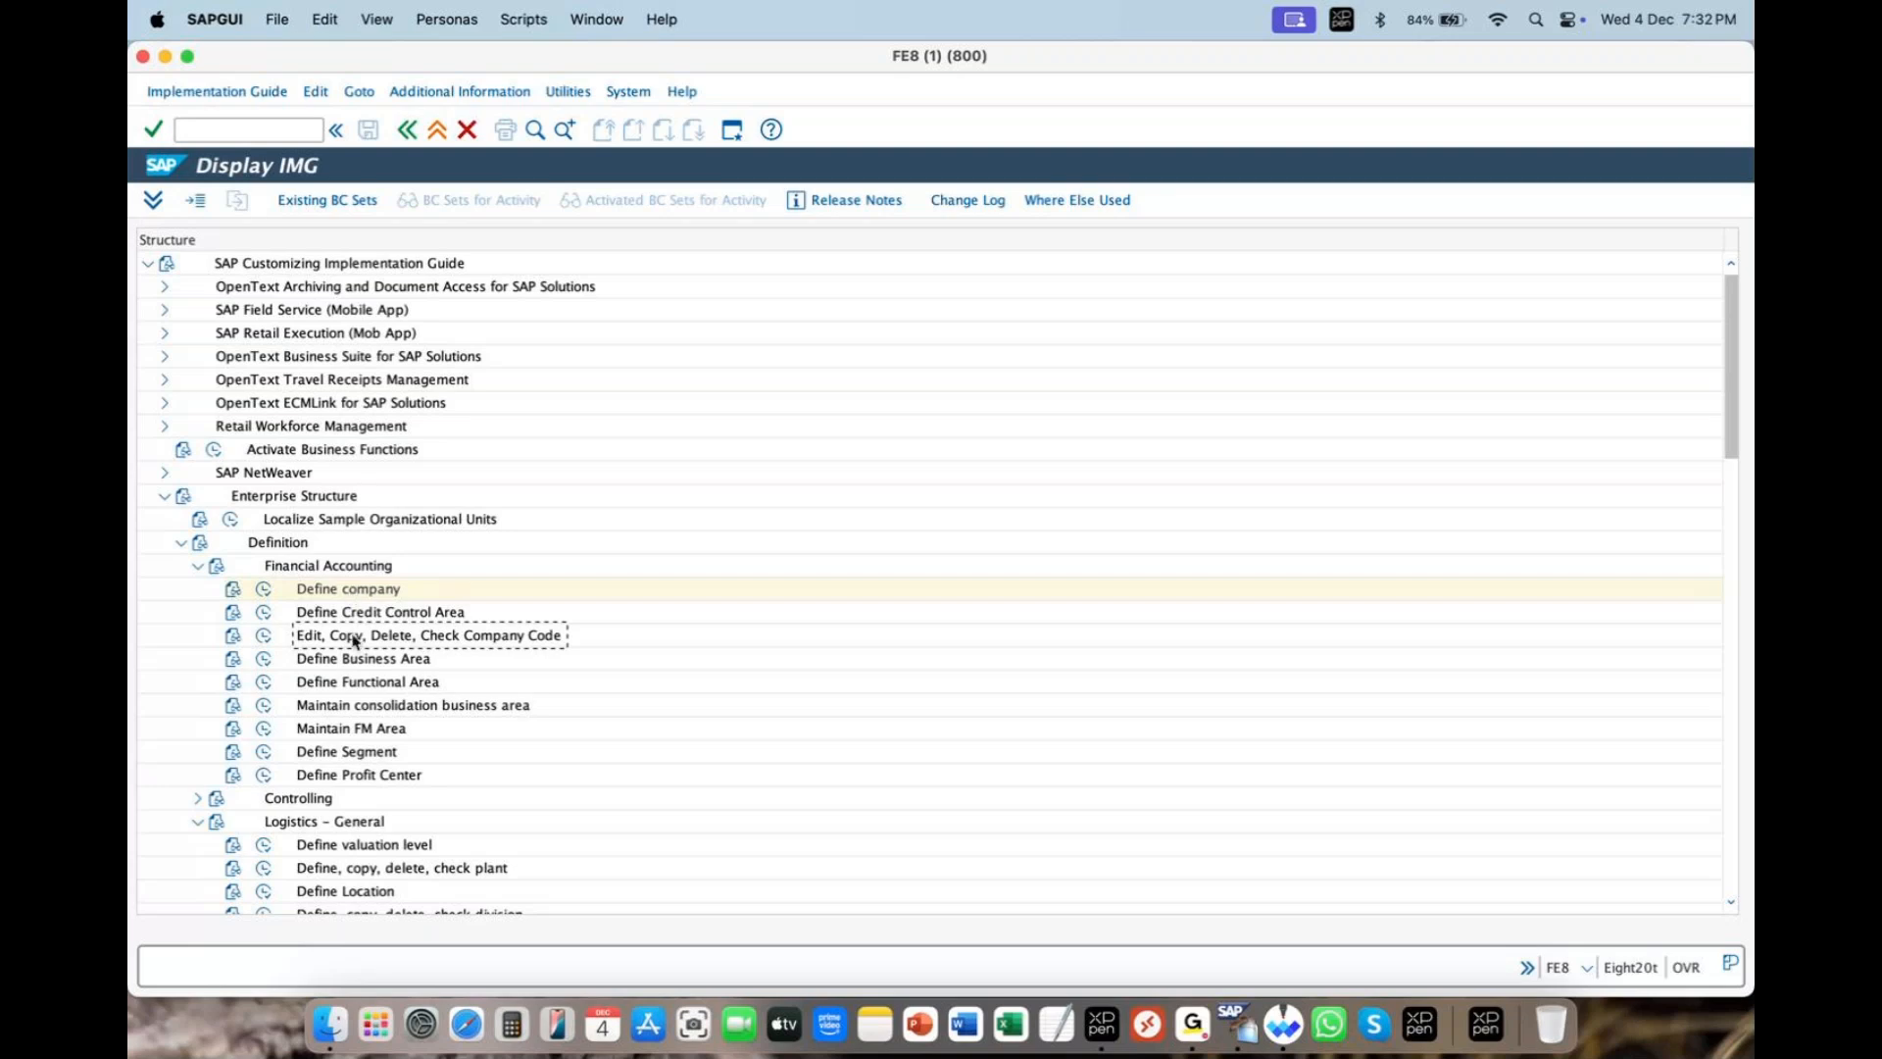
- Run Edit, Copy, Delete, Check Company Code and choose Edit Company Code Data
{"action": "left_click", "coordinate": [260, 637]}
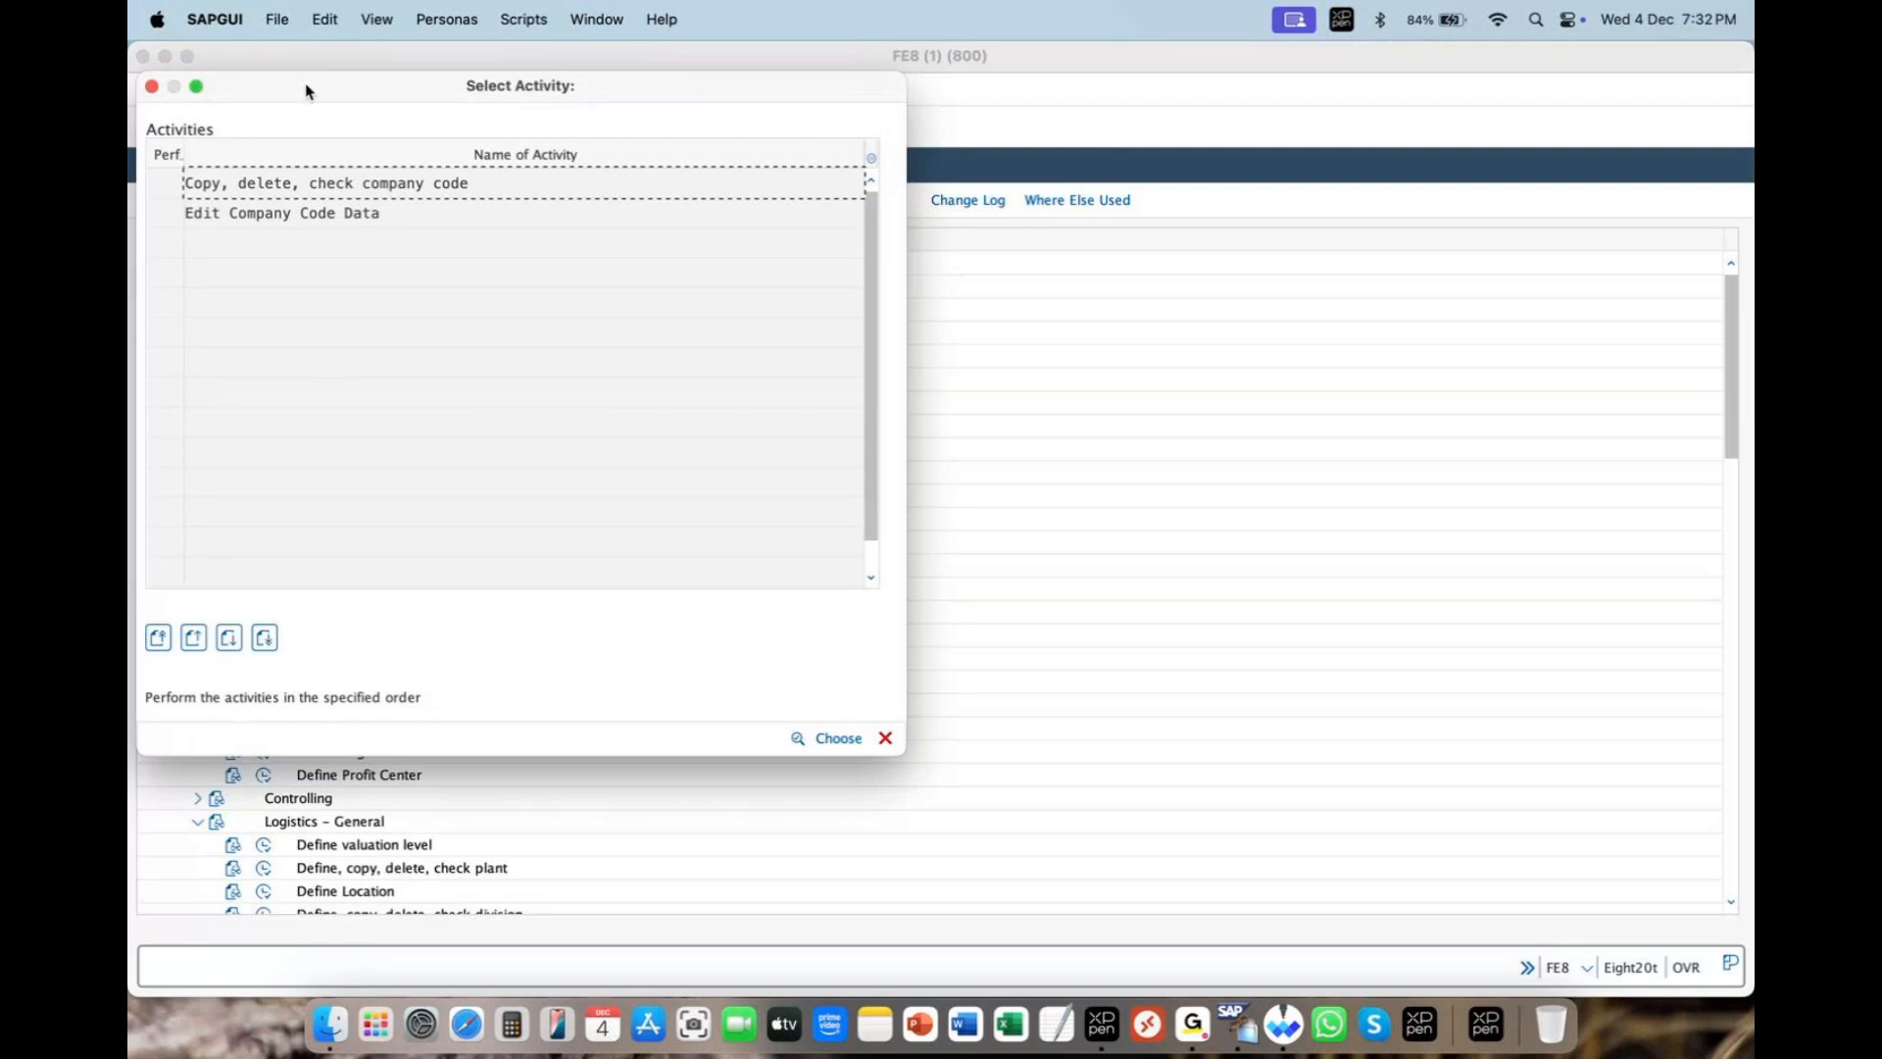
{"action": "left_click_drag", "start_coordinate": [305, 91], "coordinate": [787, 269]}
{"action": "left_click_drag", "start_coordinate": [890, 394], "coordinate": [657, 399]}
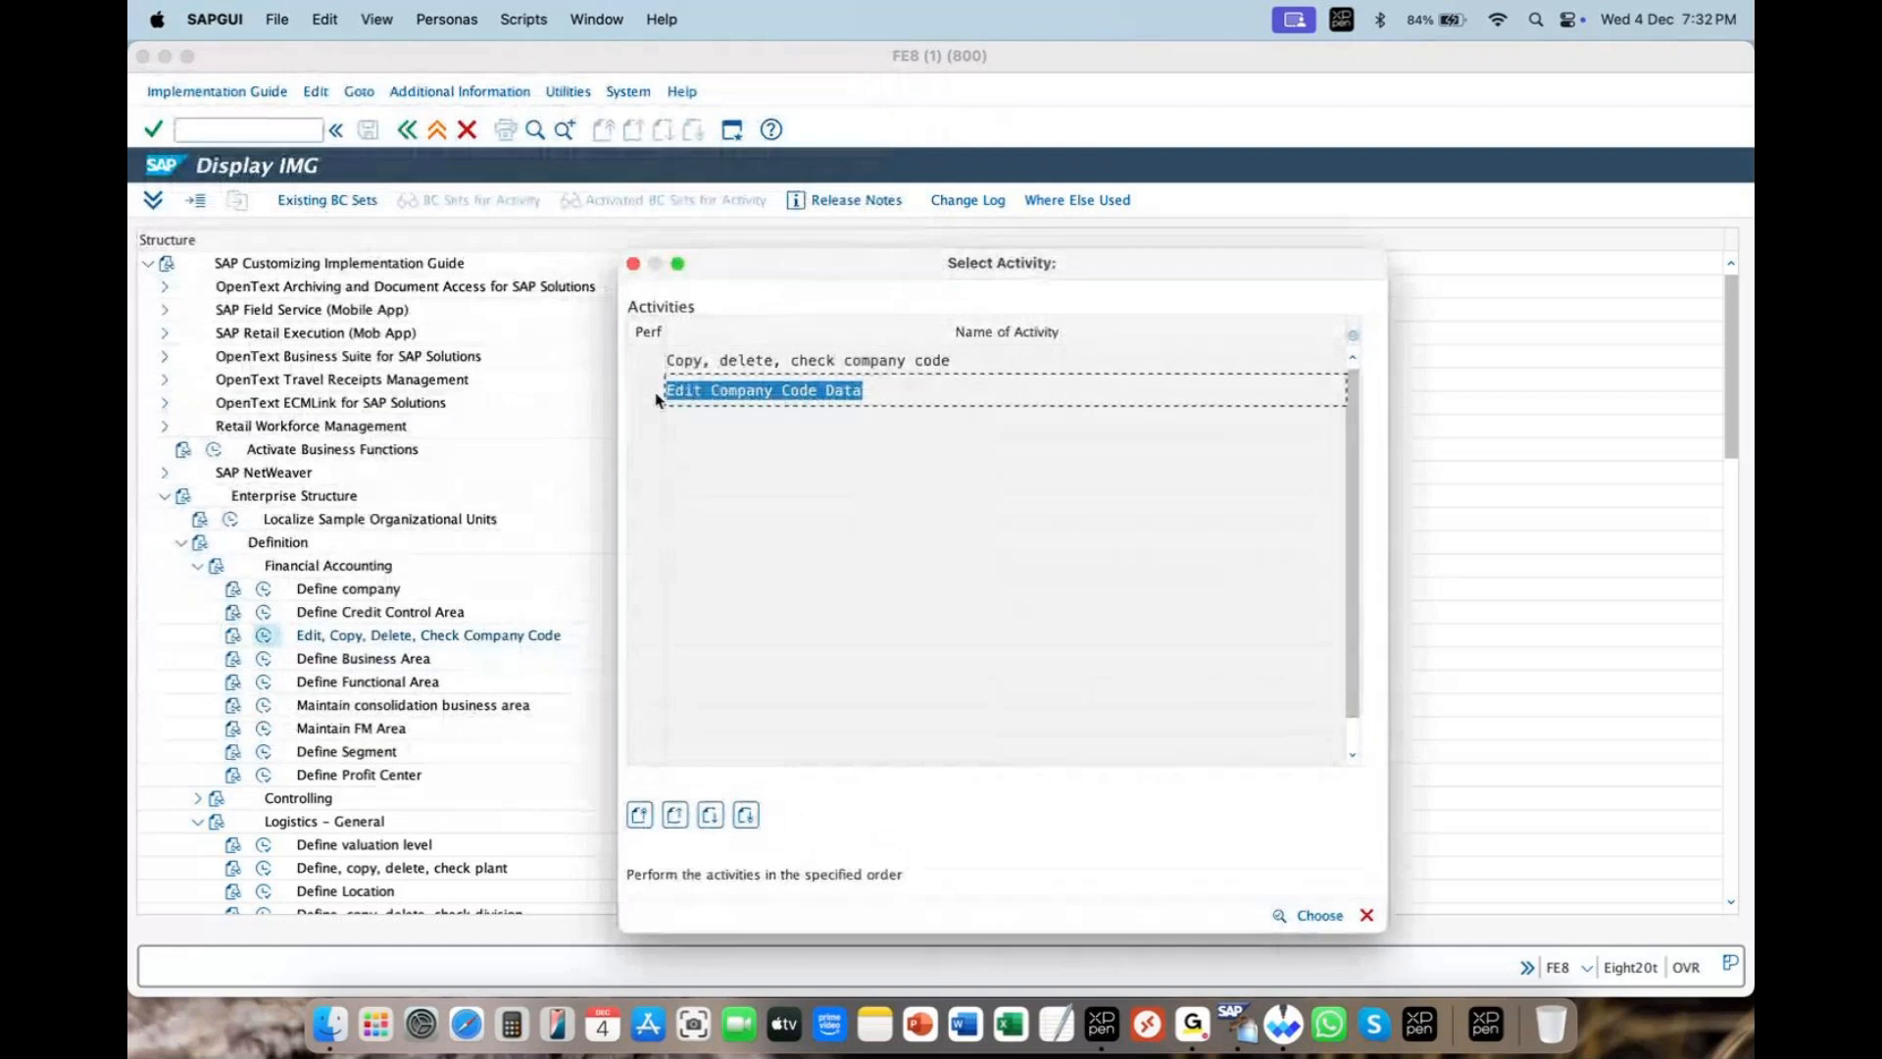
{"action": "left_click", "coordinate": [748, 391]}
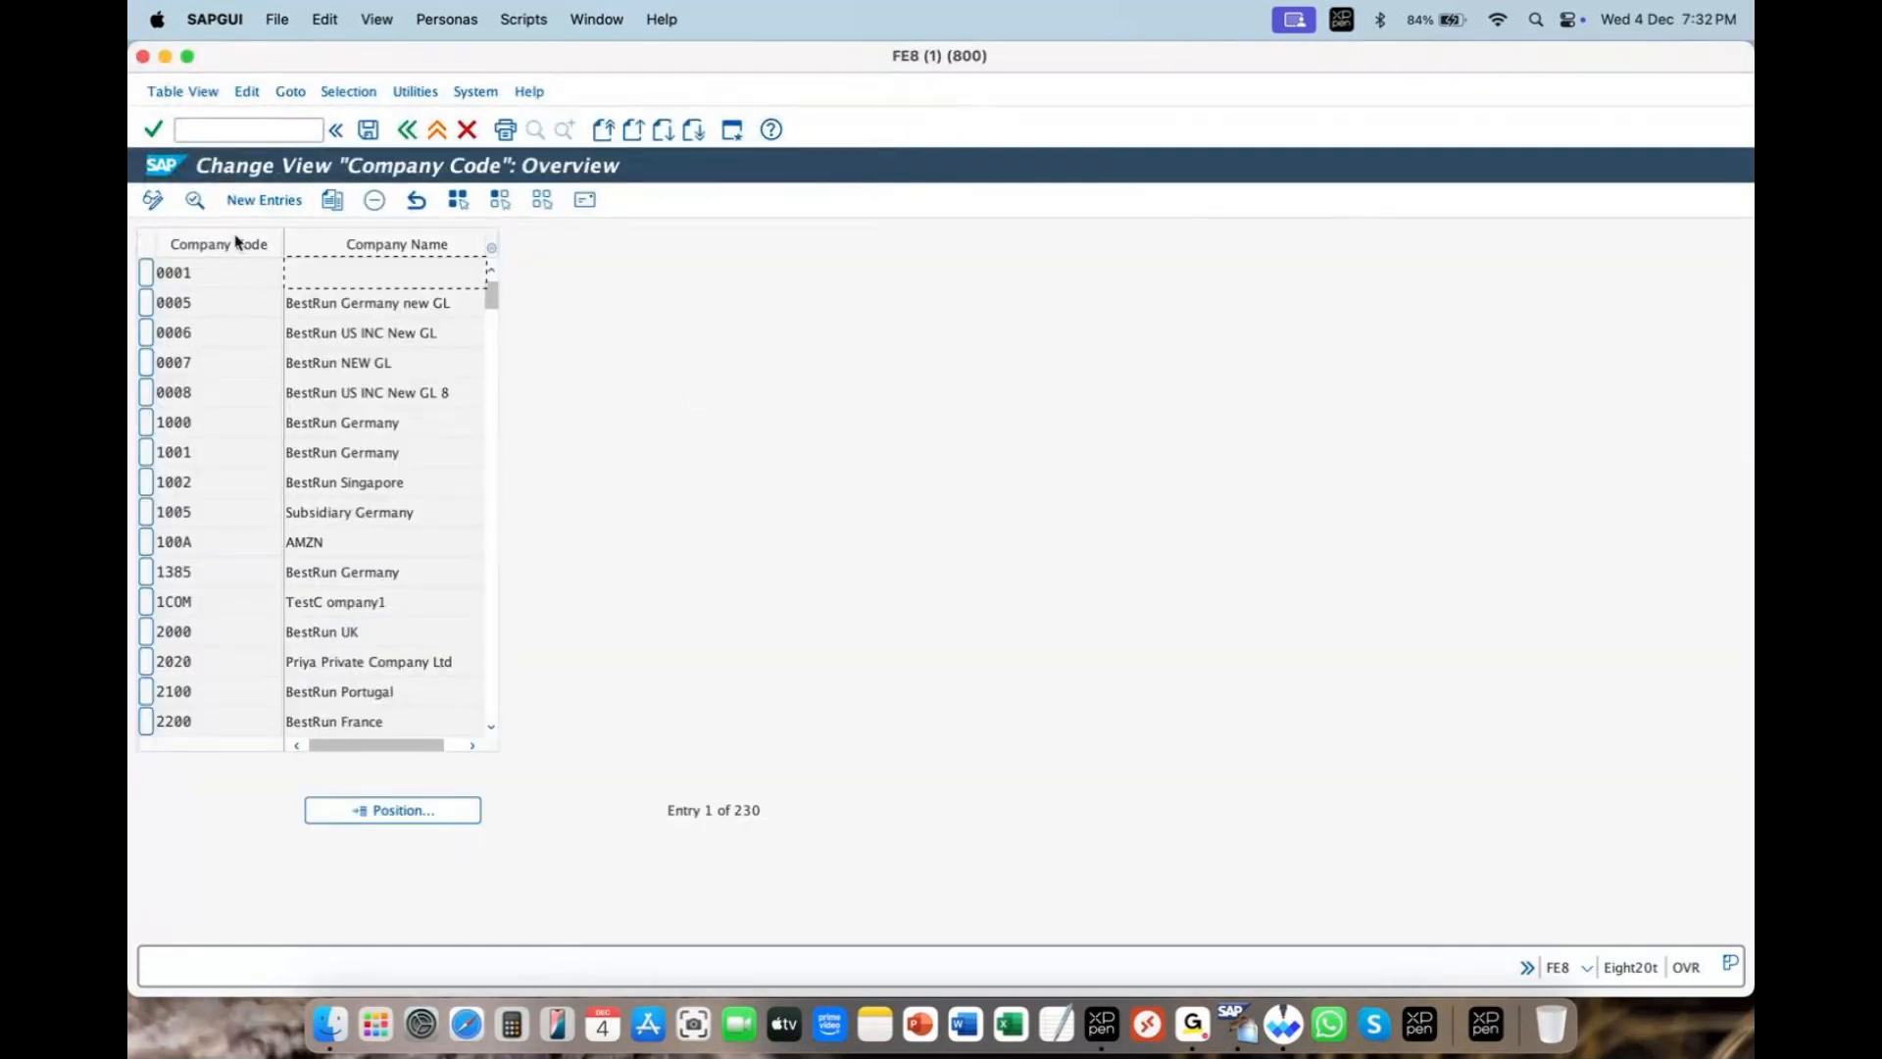
- Browse the overview of 230 existing company codes down to ZZ11
{"action": "left_click", "coordinate": [220, 307]}
{"action": "left_click", "coordinate": [215, 338]}
{"action": "left_click", "coordinate": [215, 366]}
{"action": "left_click", "coordinate": [208, 396]}
{"action": "left_click", "coordinate": [208, 425]}
{"action": "left_click", "coordinate": [196, 538]}
{"action": "left_click_drag", "start_coordinate": [491, 296], "coordinate": [550, 298]}
- Start a new entry with company code ZARI named 'zara india pvt ltd'
{"action": "left_click", "coordinate": [263, 202]}
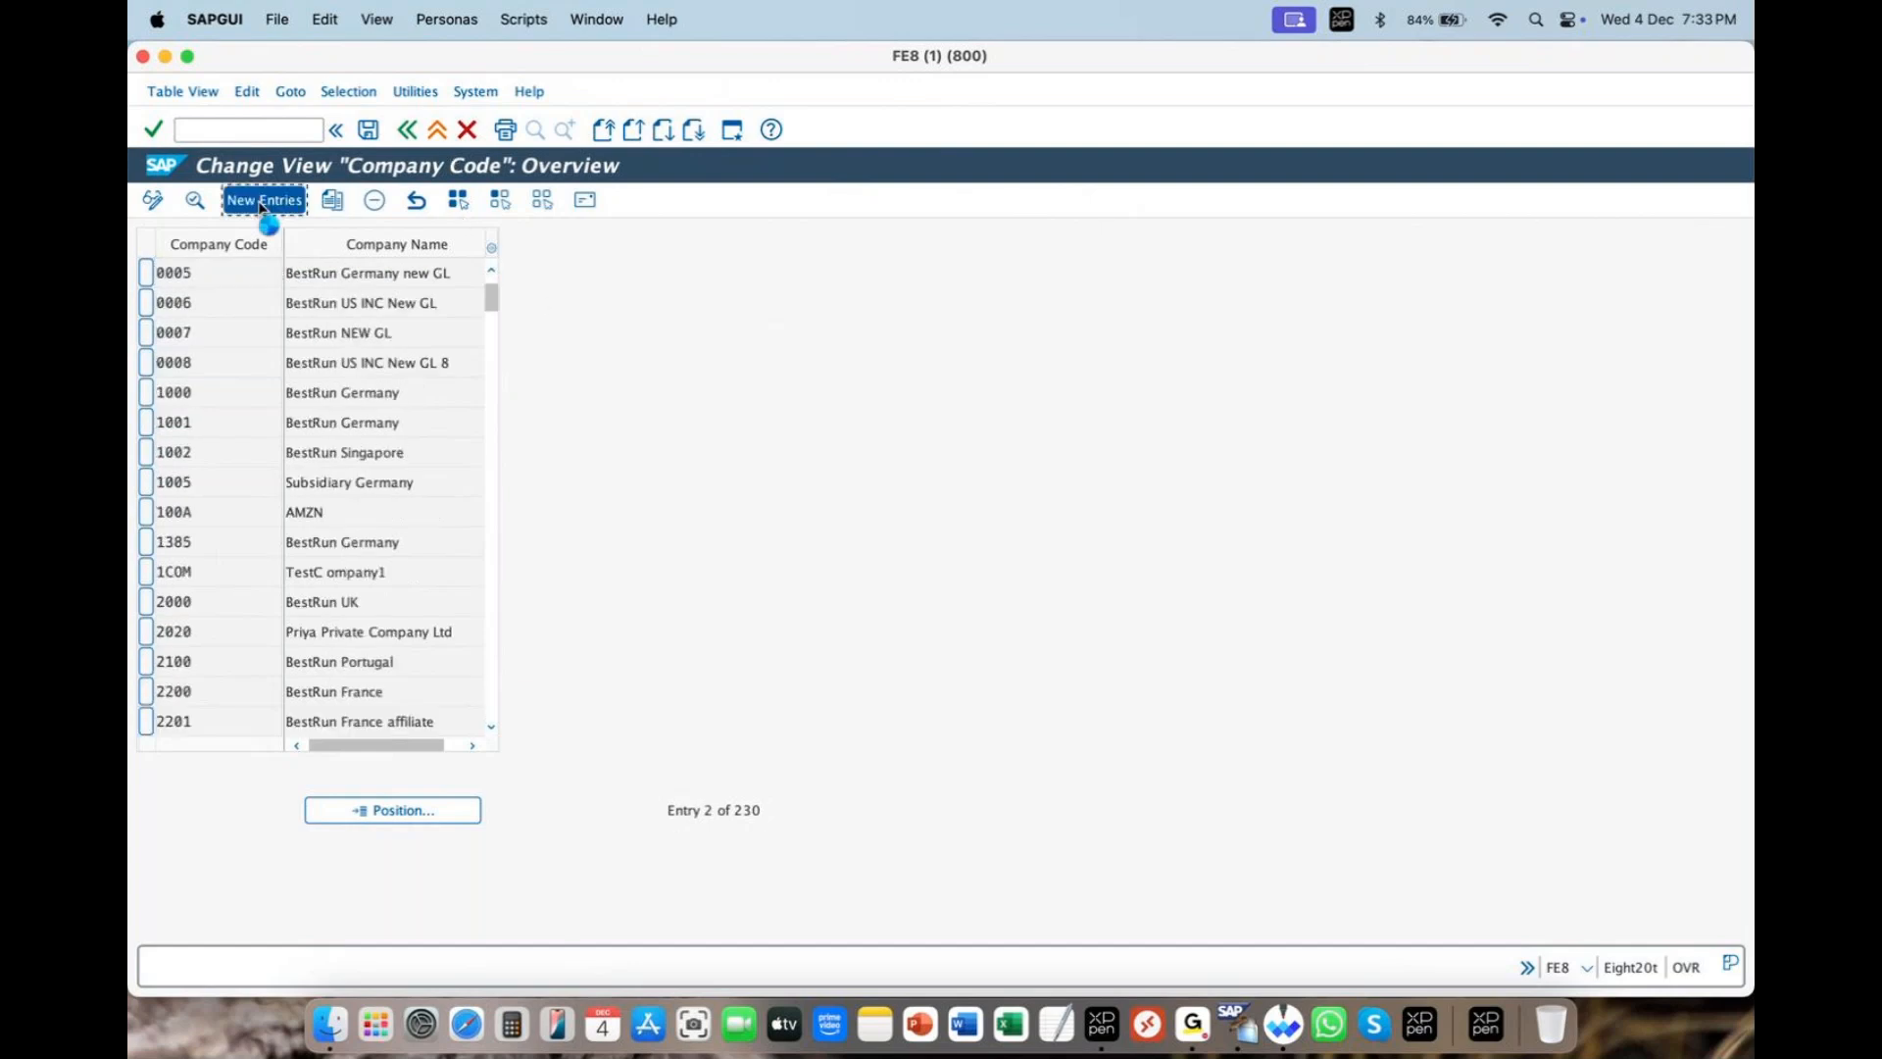
{"action": "type", "text": "zari"}
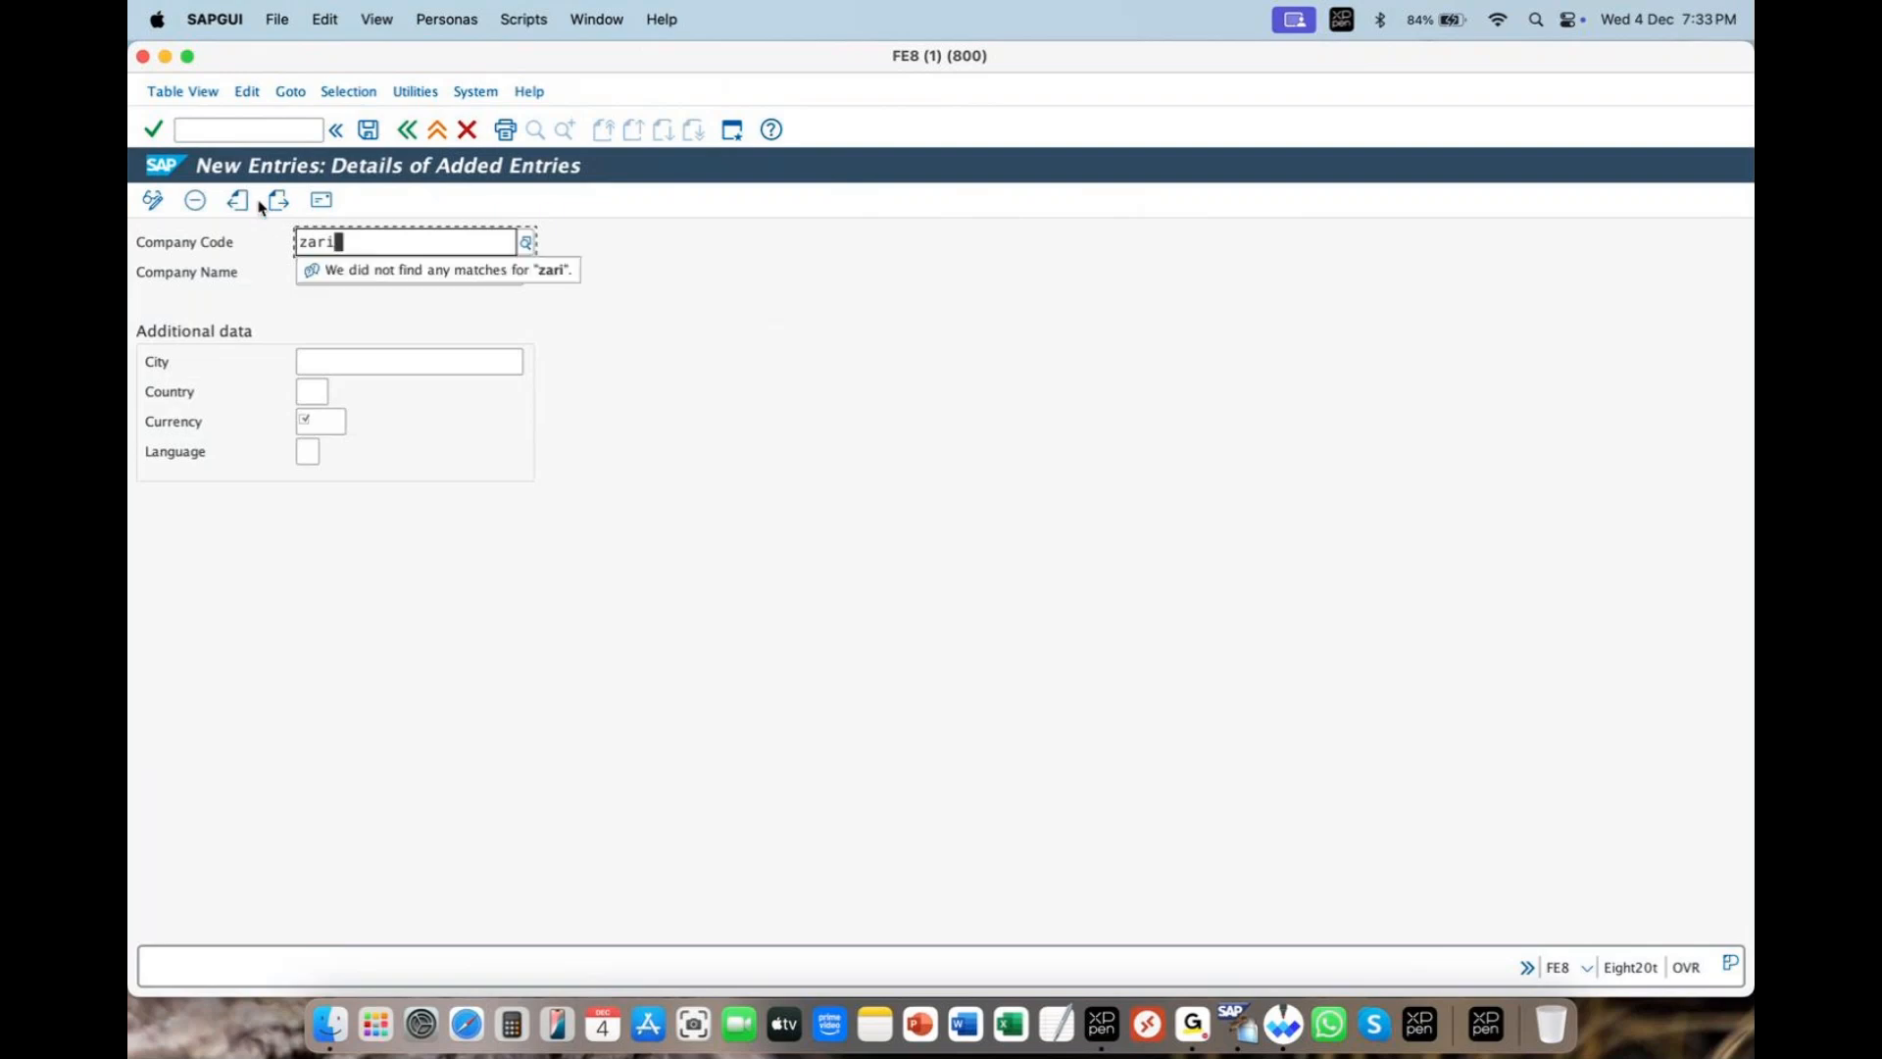
{"action": "left_click", "coordinate": [451, 273]}
{"action": "type", "text": "zara india"}
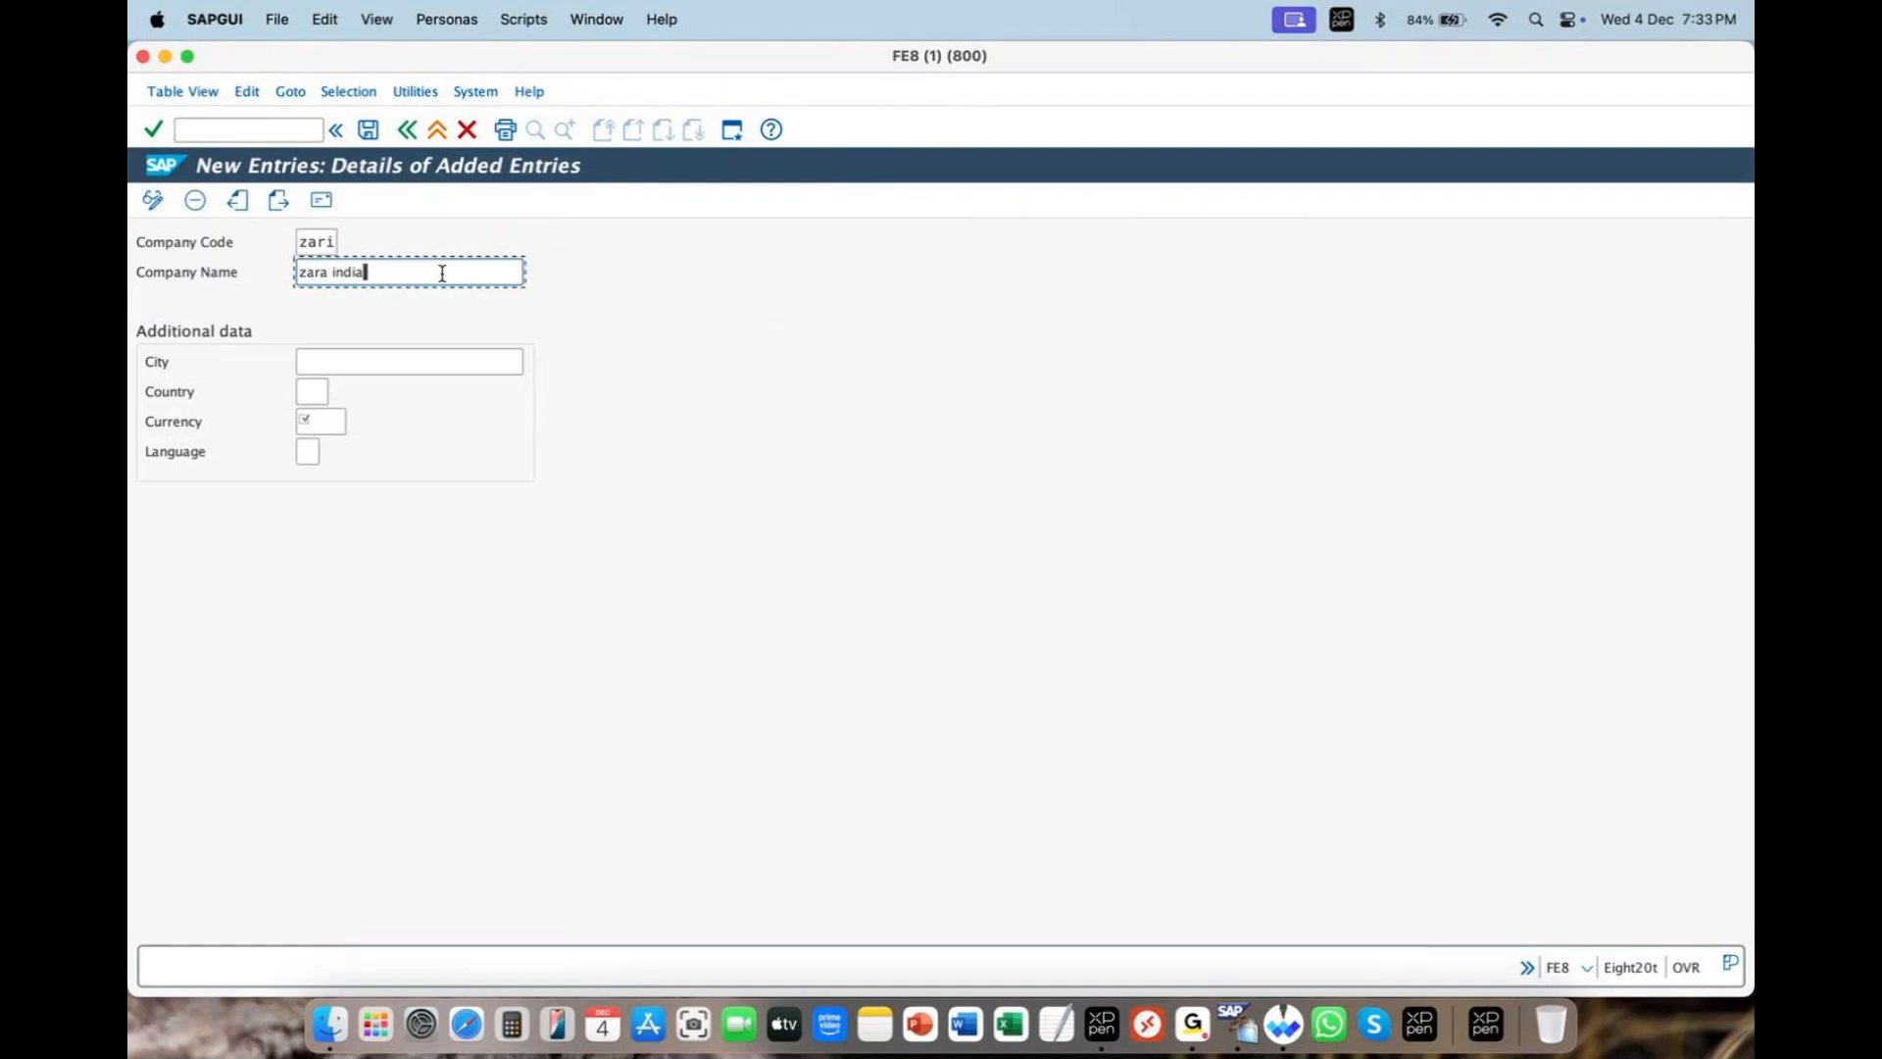
{"action": "type", "text": " pvt ltd"}
- Set city mumbai, country IN, currency INR and language EN for ZARI
{"action": "left_click", "coordinate": [409, 363]}
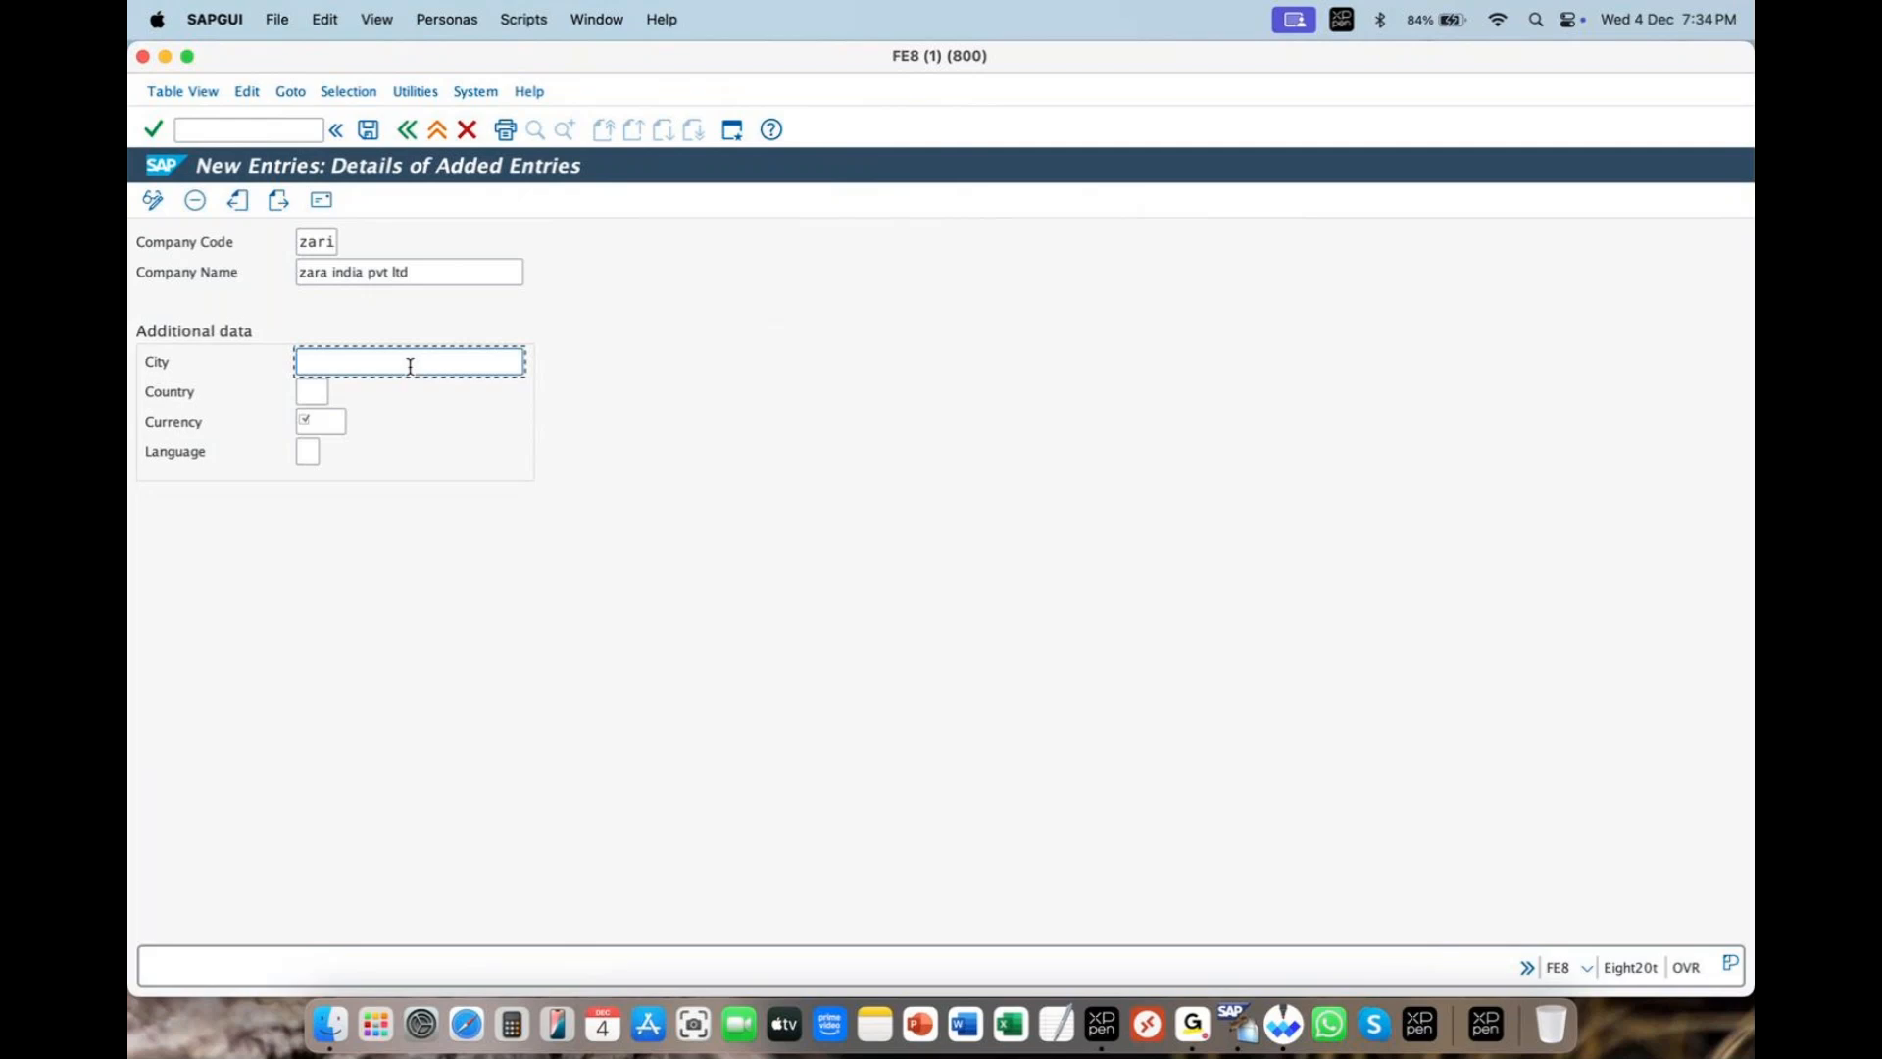
{"action": "type", "text": "mumbai"}
{"action": "key", "text": "Tab"}
{"action": "type", "text": "in"}
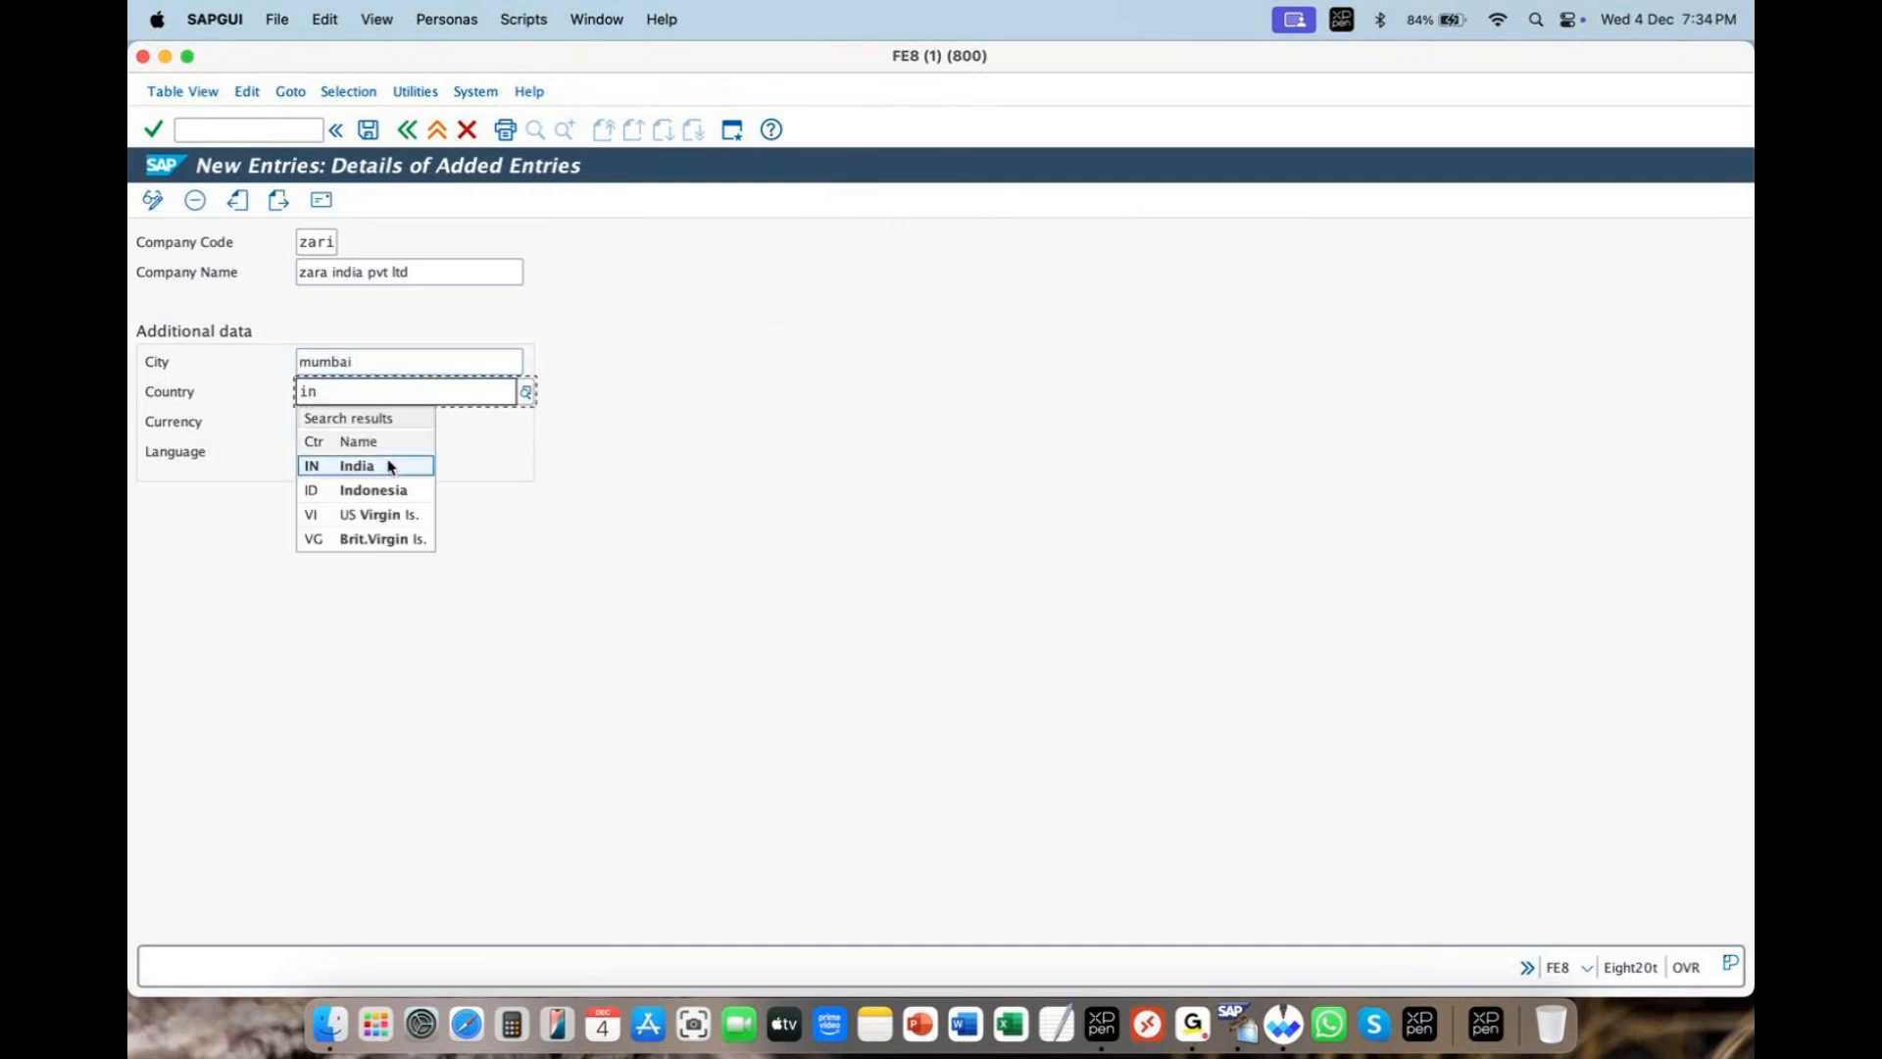
{"action": "left_click", "coordinate": [392, 465]}
{"action": "left_click", "coordinate": [306, 422]}
{"action": "type", "text": "inr"}
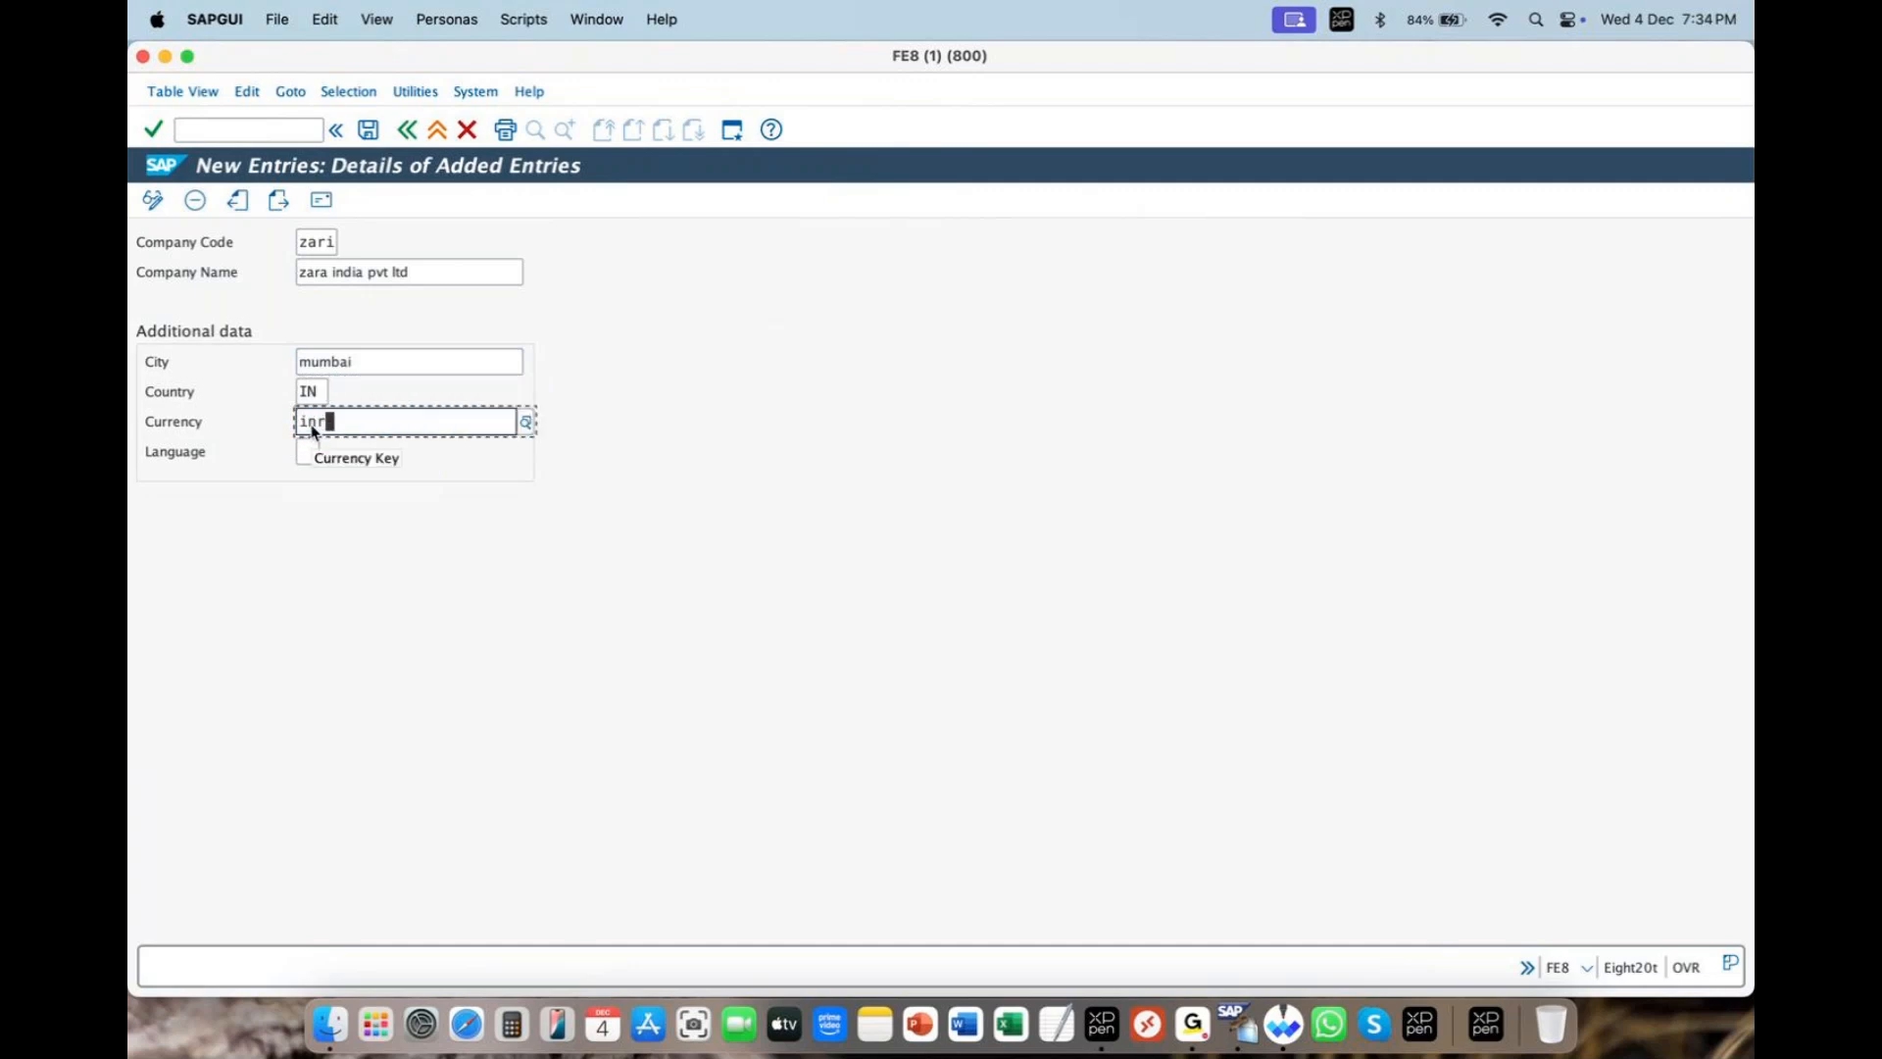
{"action": "left_click", "coordinate": [307, 496]}
{"action": "left_click", "coordinate": [306, 451]}
{"action": "type", "text": "en"}
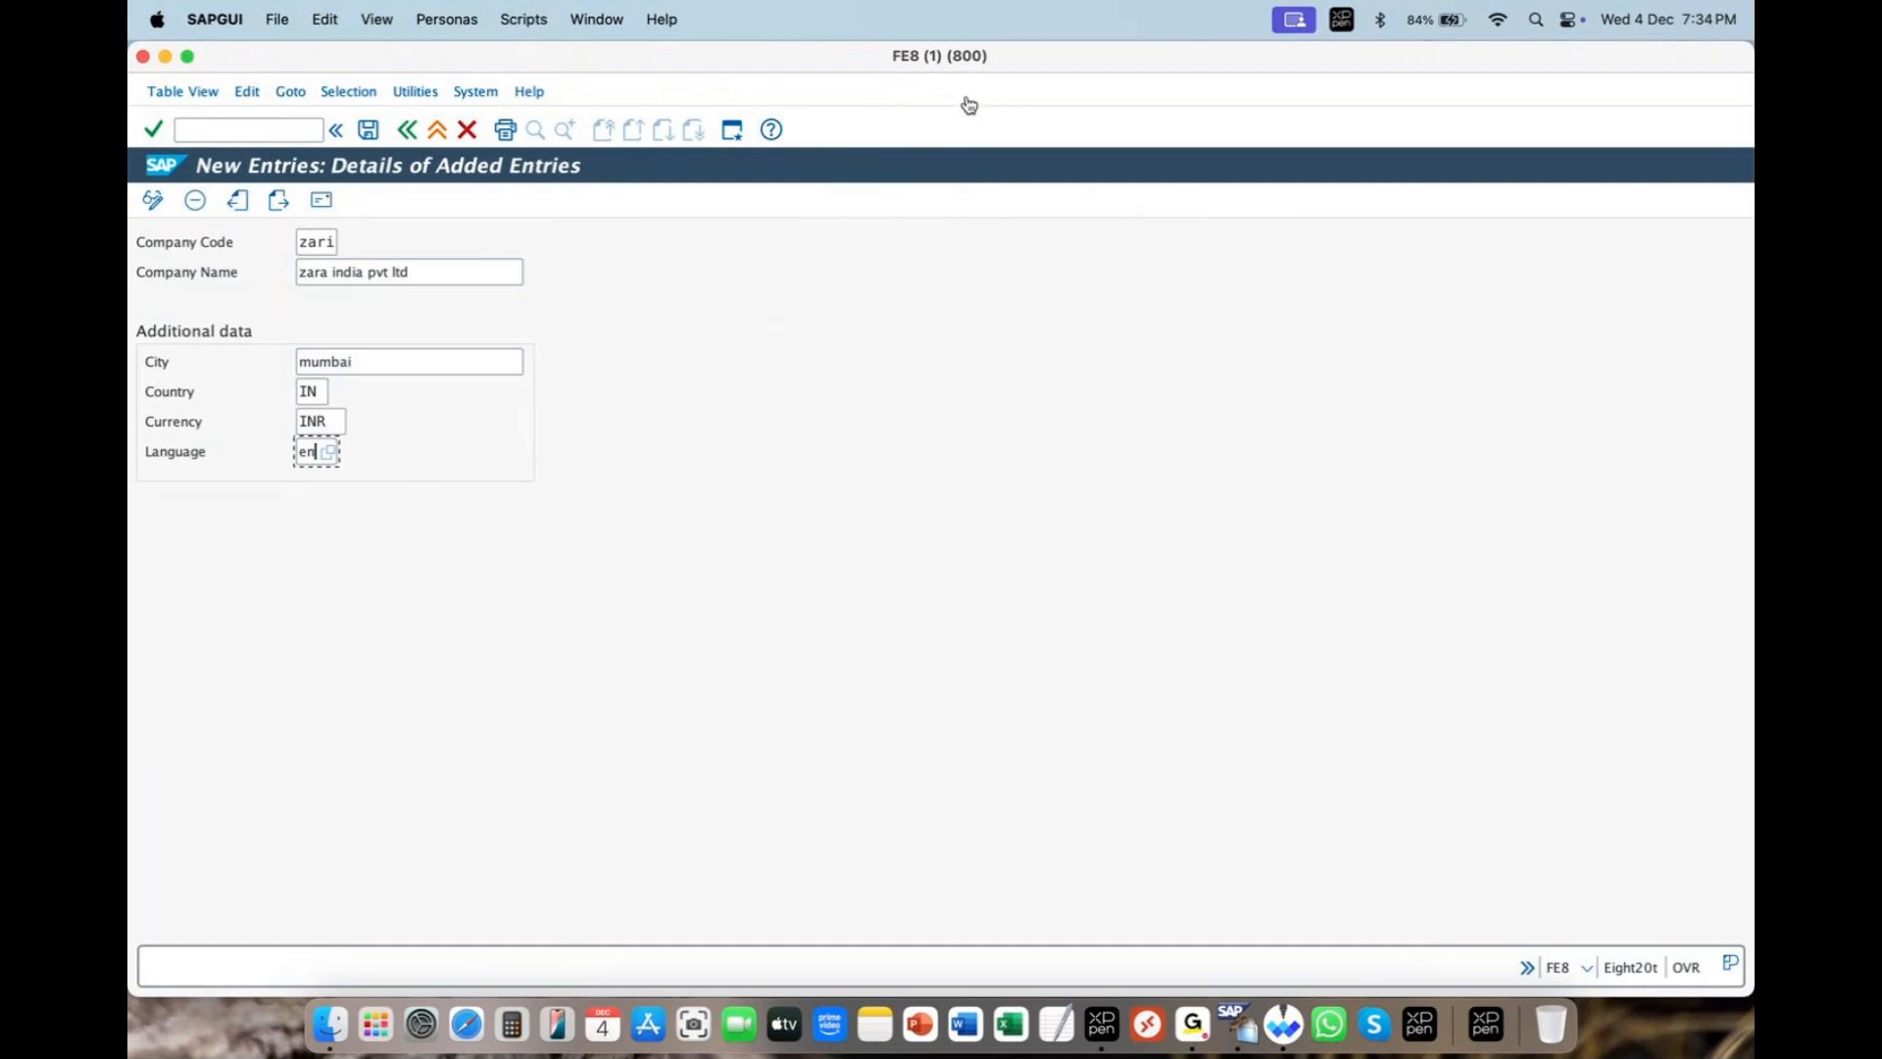
- Mark up the entries for viewers and save company code ZARI
{"action": "mouse_move", "coordinate": [308, 221]}
{"action": "left_mouse_down"}
{"action": "mouse_move", "coordinate": [370, 207]}
{"action": "mouse_move", "coordinate": [333, 147]}
{"action": "mouse_move", "coordinate": [308, 173]}
{"action": "left_mouse_up"}
{"action": "mouse_move", "coordinate": [477, 188]}
{"action": "left_mouse_down"}
{"action": "mouse_move", "coordinate": [387, 208]}
{"action": "mouse_move", "coordinate": [402, 196]}
{"action": "mouse_move", "coordinate": [390, 230]}
{"action": "left_mouse_up"}
{"action": "left_click", "coordinate": [370, 131]}
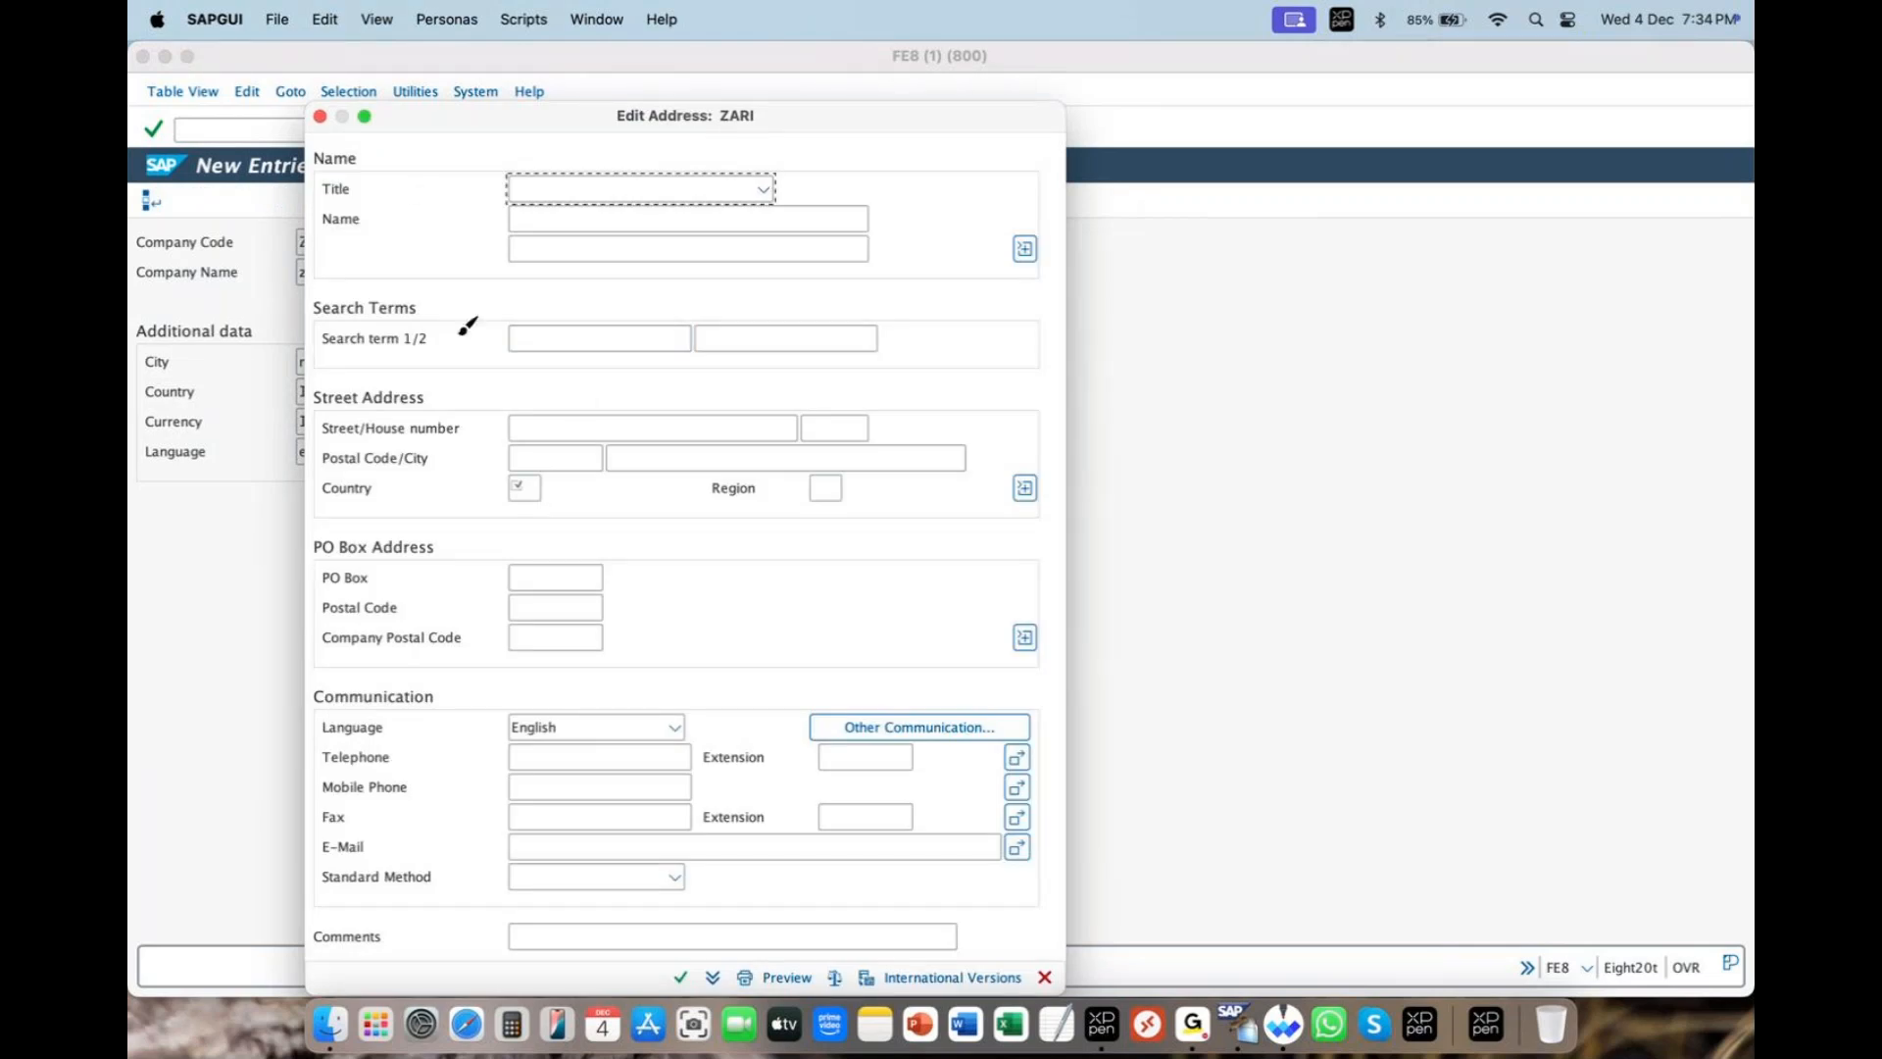
- Clear the annotations, move the ZARI Edit Address form aside, and open the Title list
{"action": "mouse_move", "coordinate": [469, 462]}
{"action": "left_mouse_down"}
{"action": "mouse_move", "coordinate": [549, 537]}
{"action": "mouse_move", "coordinate": [486, 524]}
{"action": "mouse_move", "coordinate": [472, 459]}
{"action": "left_mouse_up"}
{"action": "mouse_move", "coordinate": [630, 412]}
{"action": "left_mouse_down"}
{"action": "mouse_move", "coordinate": [556, 468]}
{"action": "mouse_move", "coordinate": [601, 472]}
{"action": "left_mouse_up"}
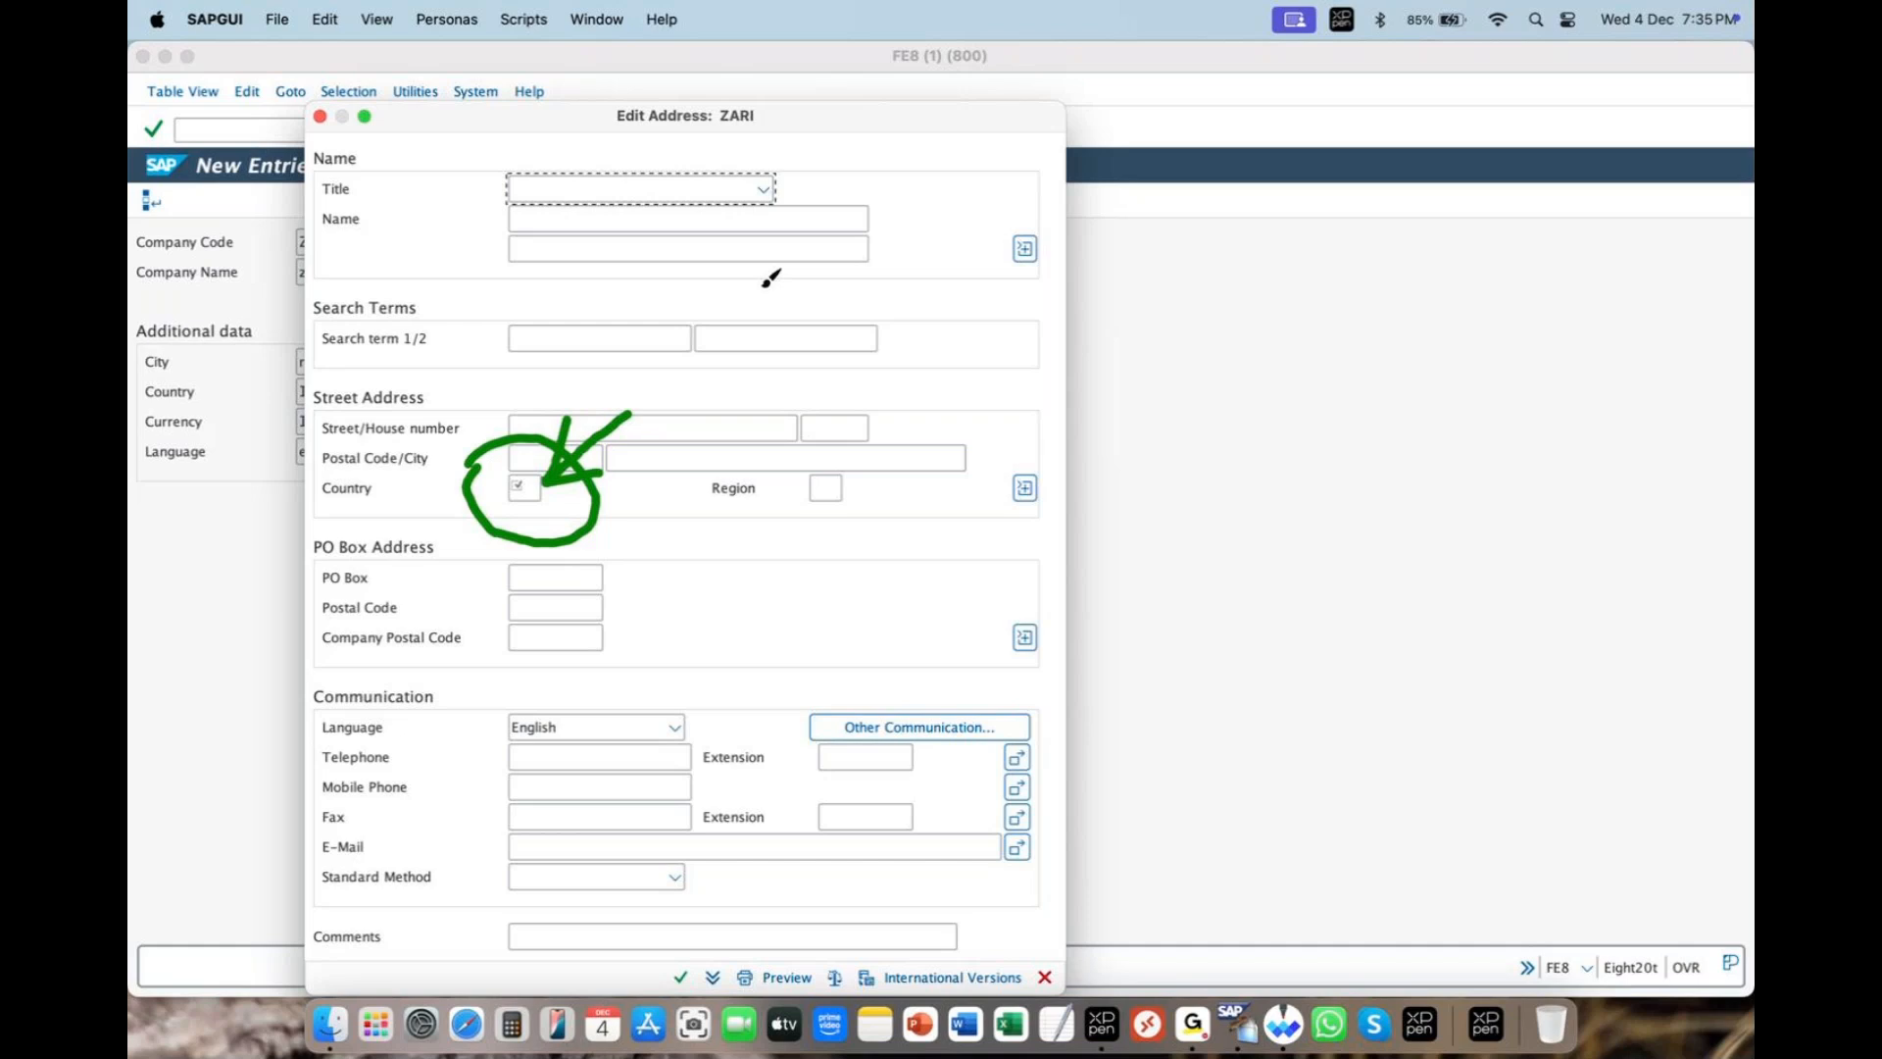
{"action": "left_click", "coordinate": [982, 83]}
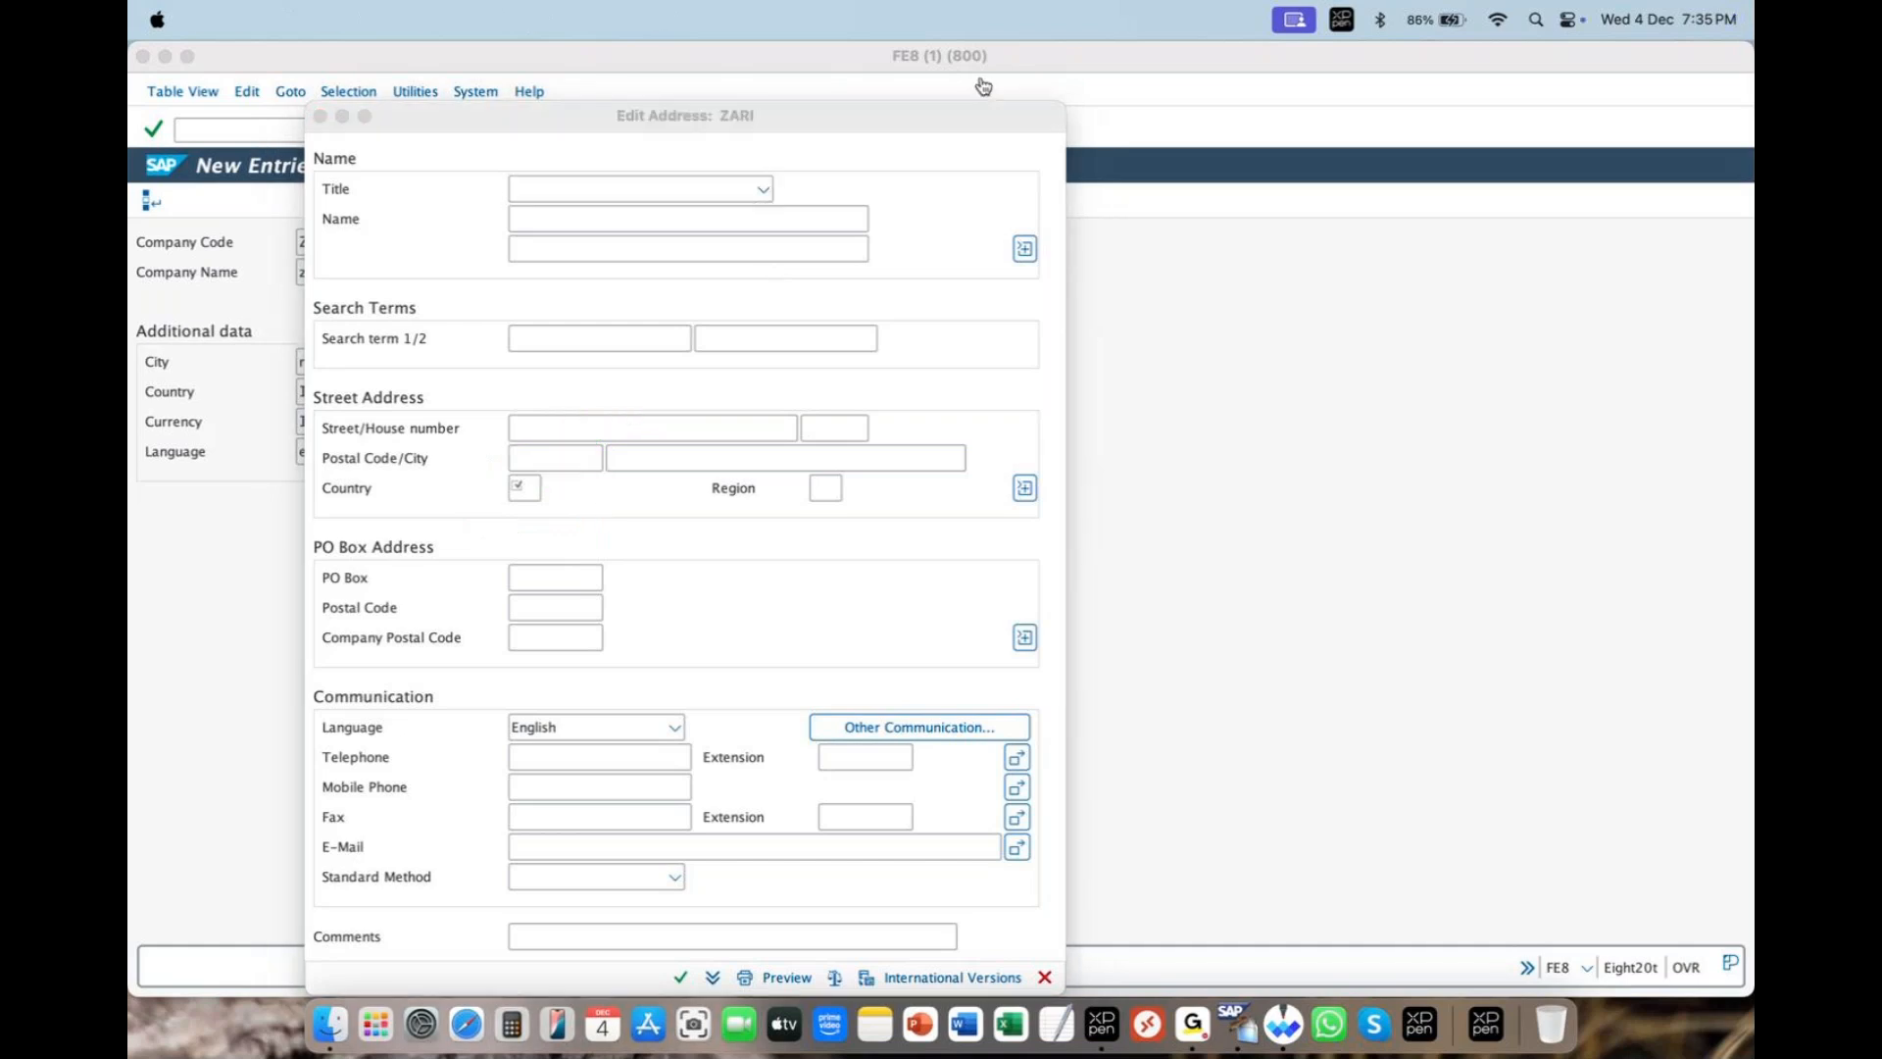
{"action": "left_click_drag", "start_coordinate": [450, 123], "coordinate": [707, 249]}
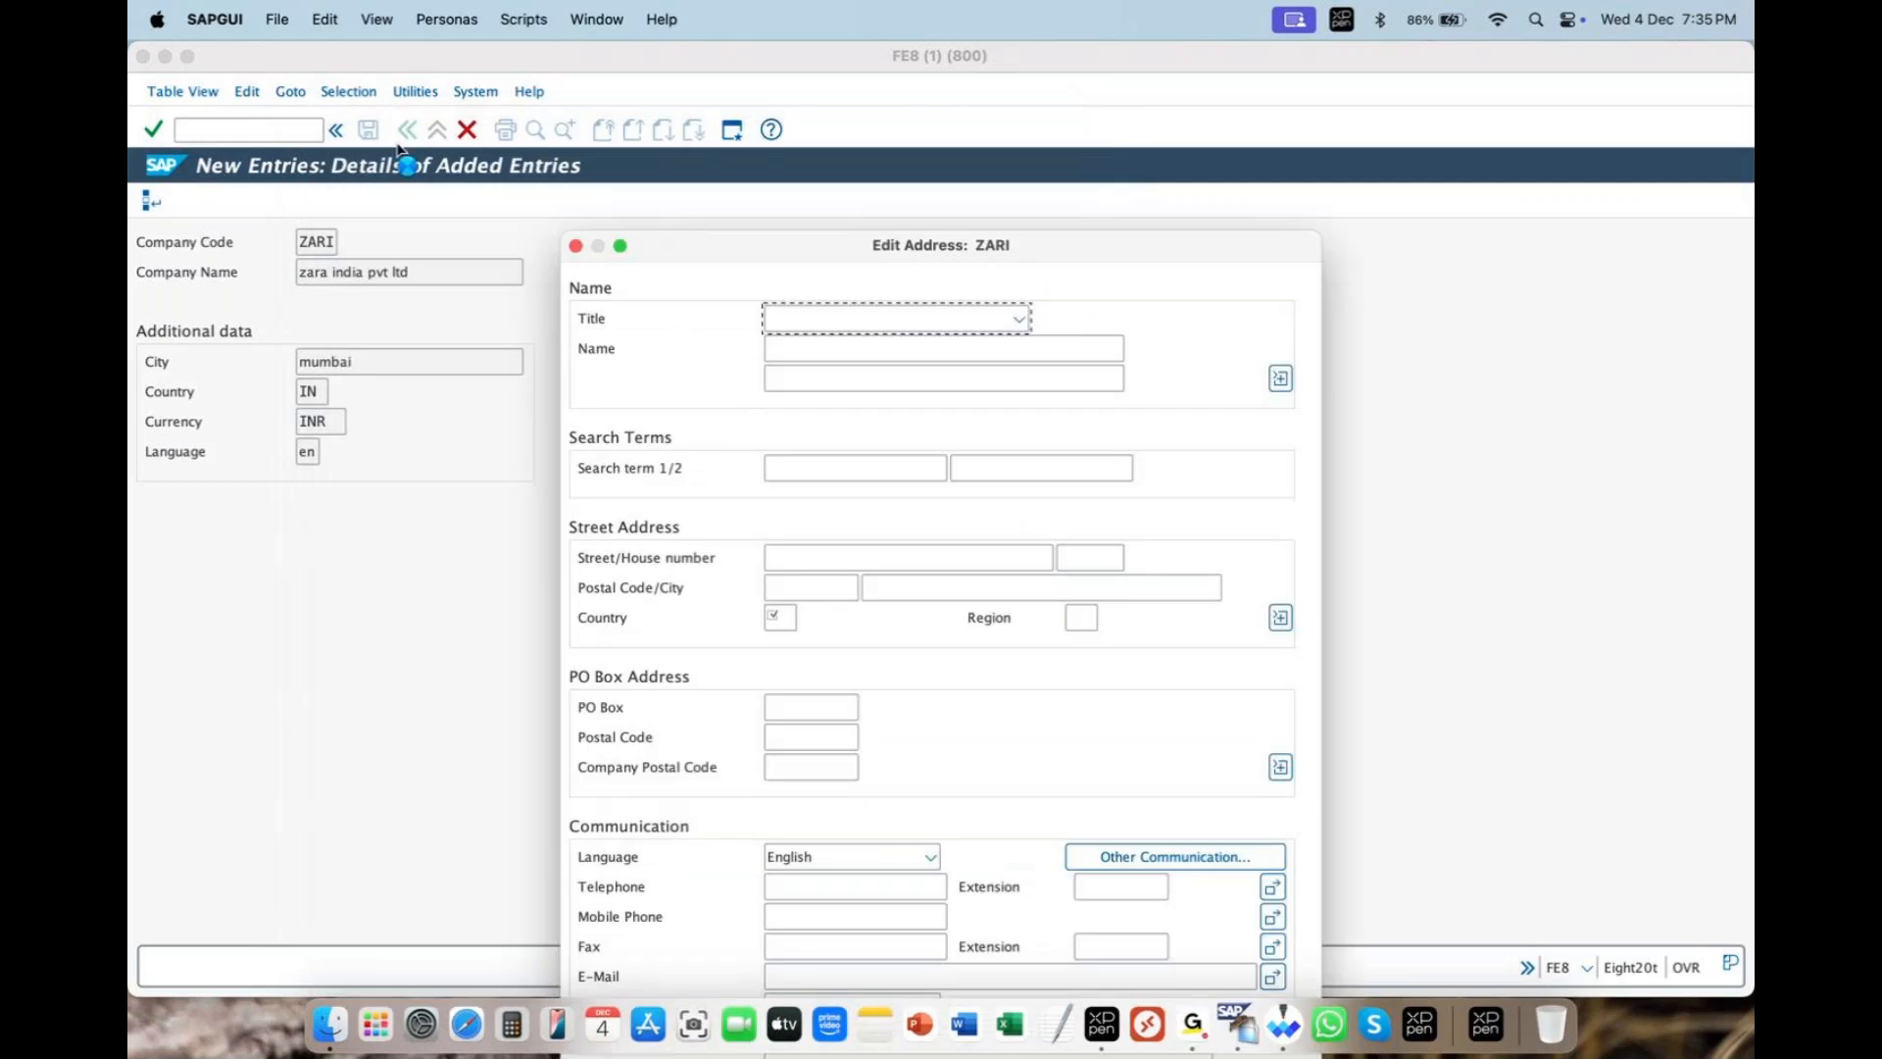
{"action": "left_click", "coordinate": [1019, 320]}
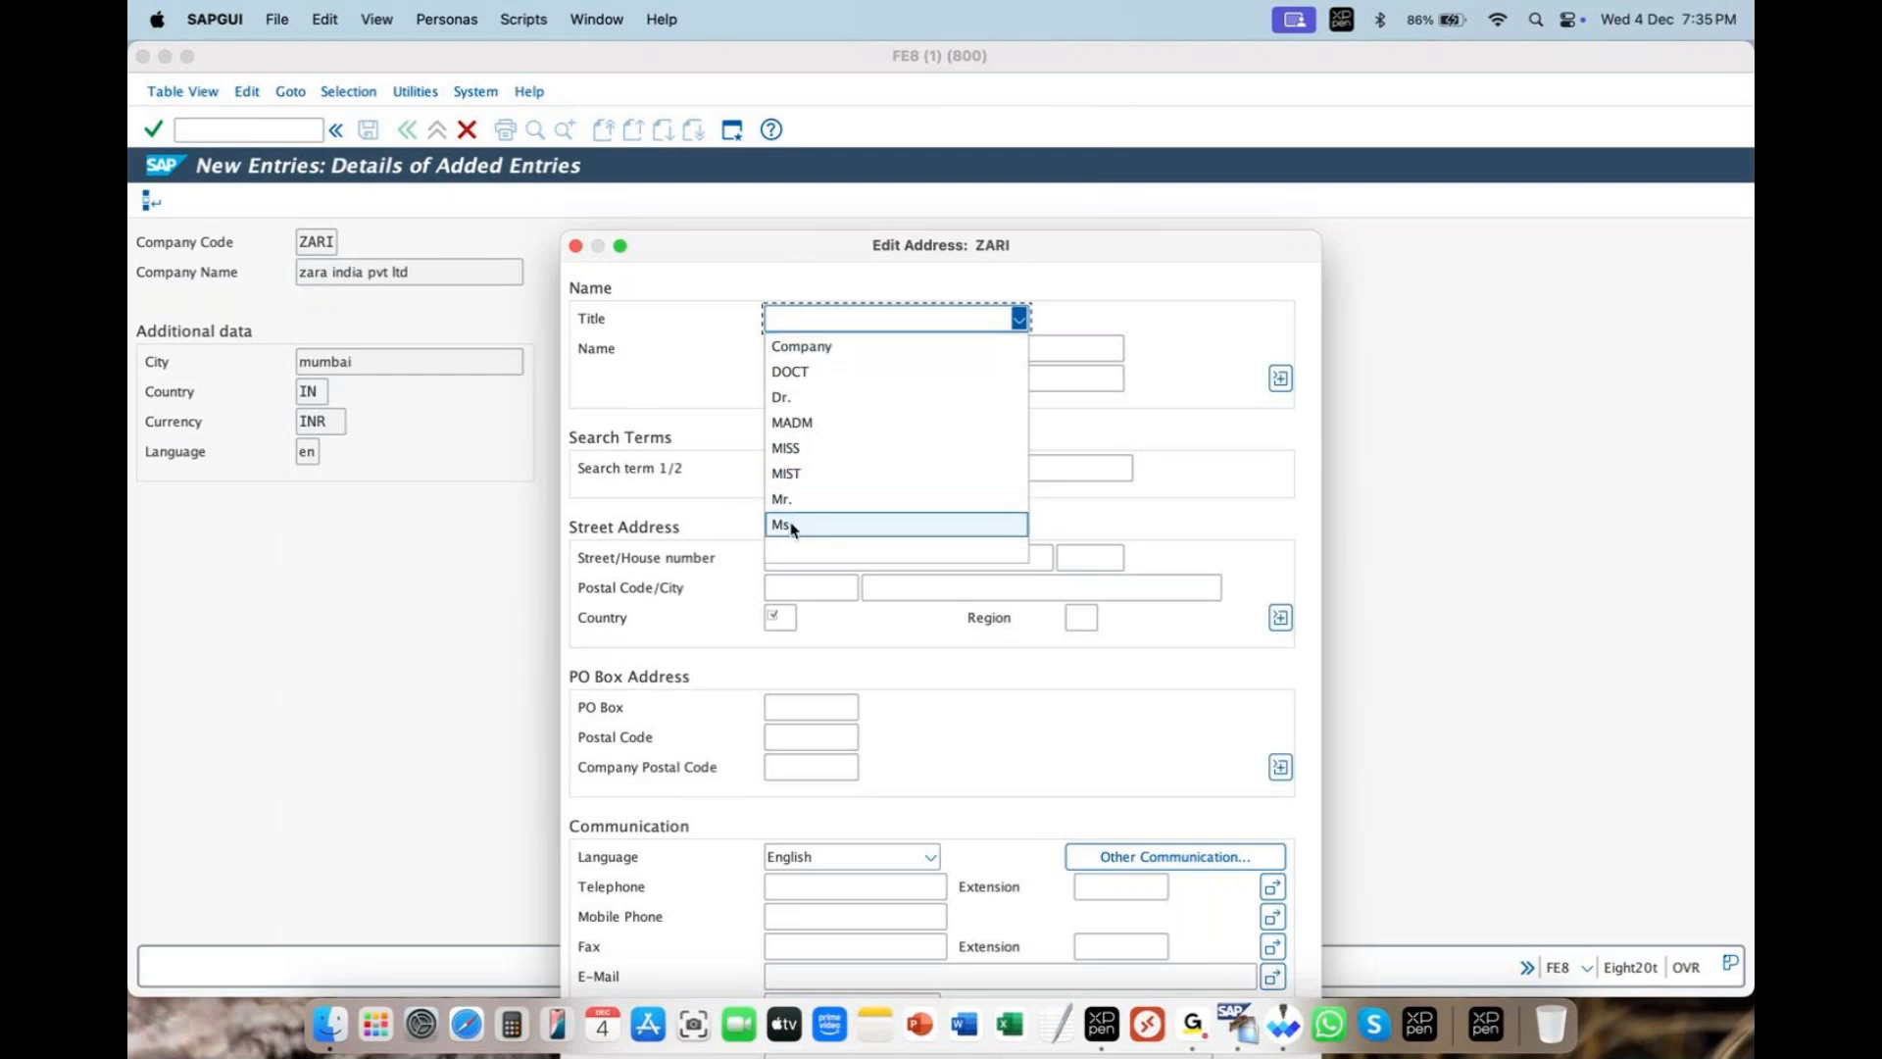
- Set the address title to Company and the name to 'zara india pvt ltd'
{"action": "left_click", "coordinate": [799, 345]}
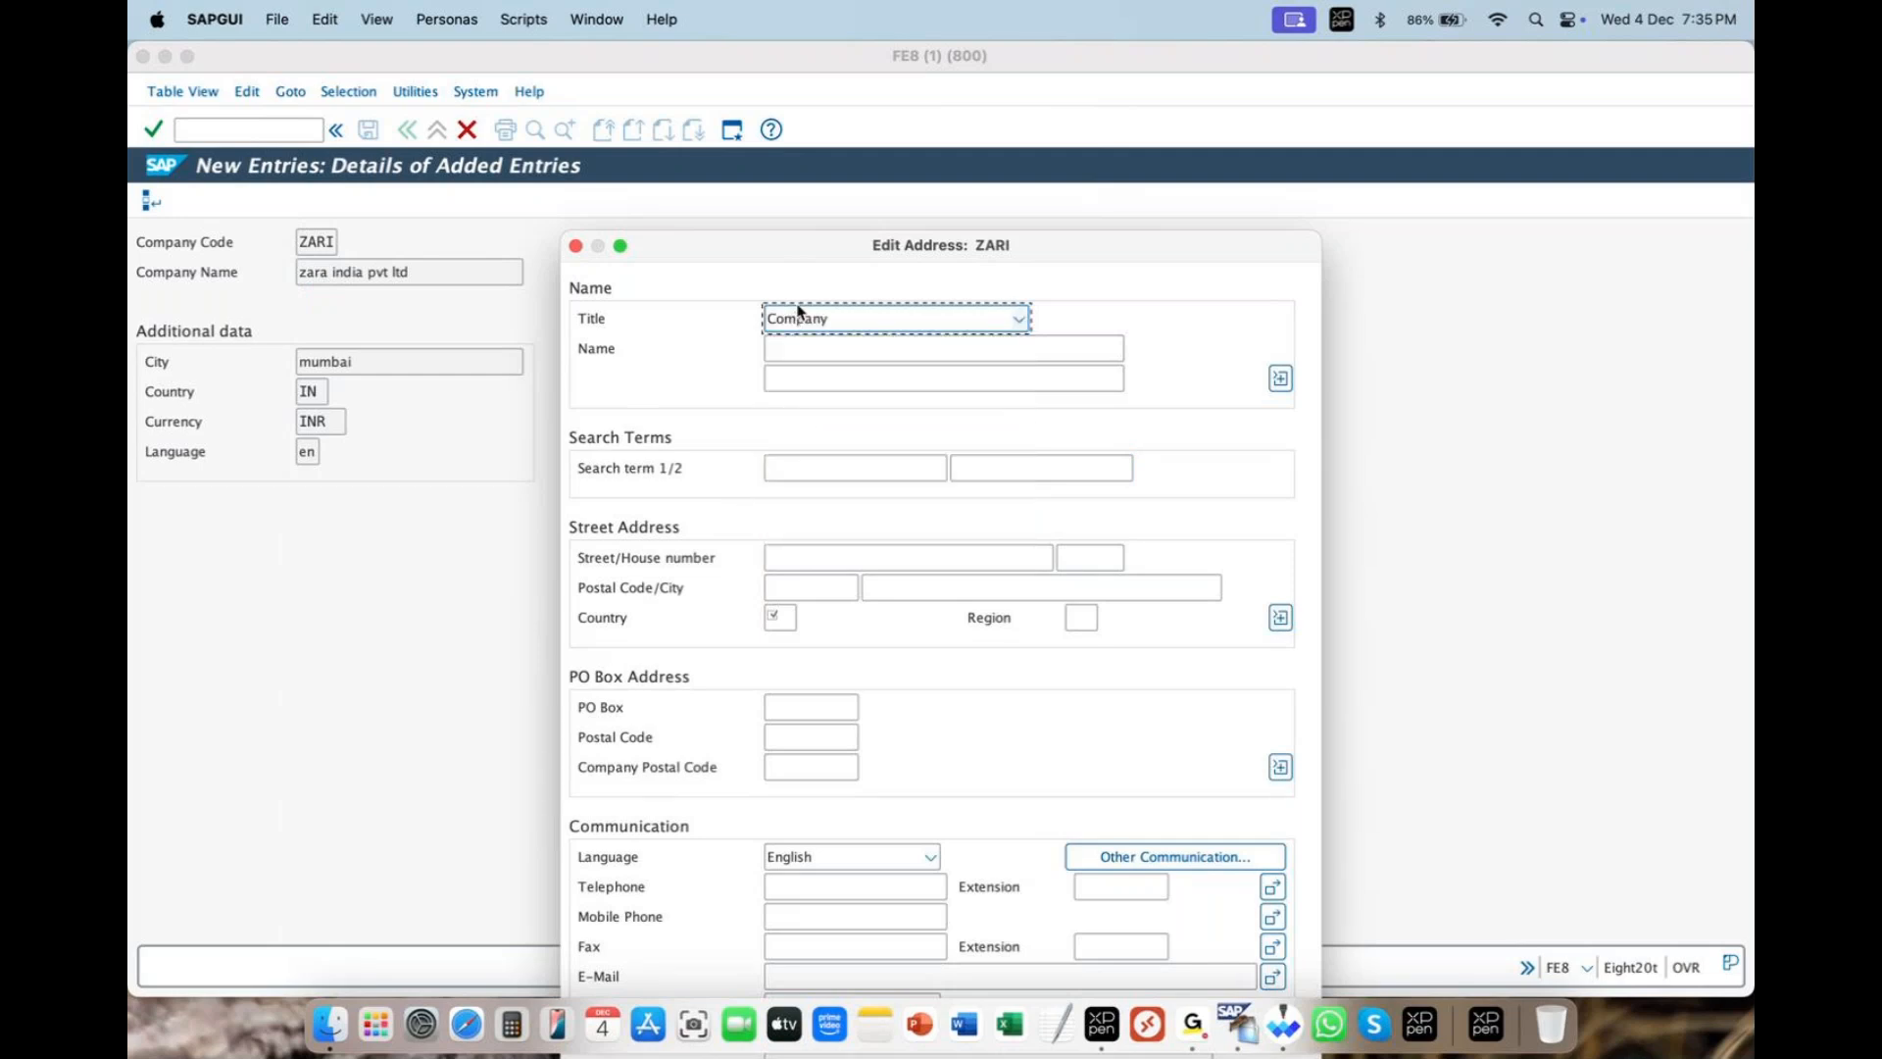
{"action": "left_click", "coordinate": [782, 349]}
{"action": "type", "text": "zara i"}
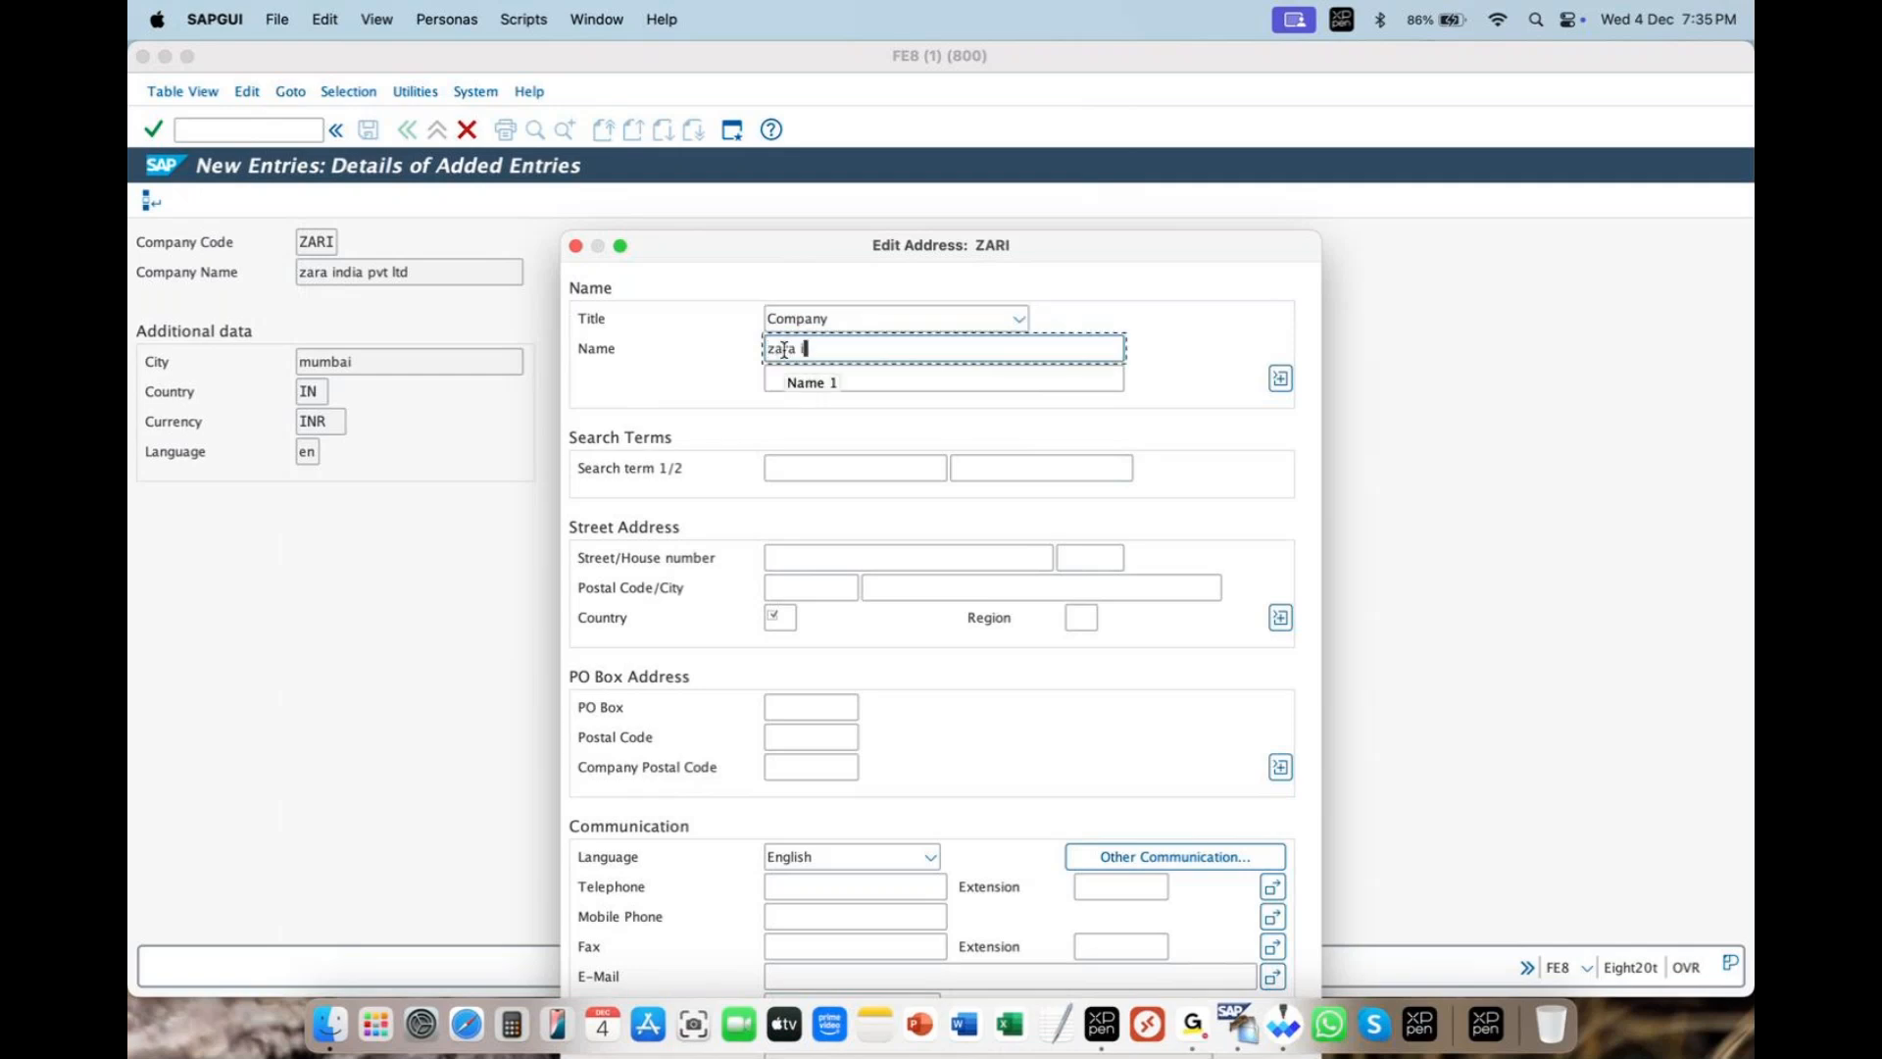
{"action": "type", "text": "ndia pvt ltd"}
- Fill search term 1 with za and search term 2 with zara
{"action": "left_click", "coordinate": [799, 464]}
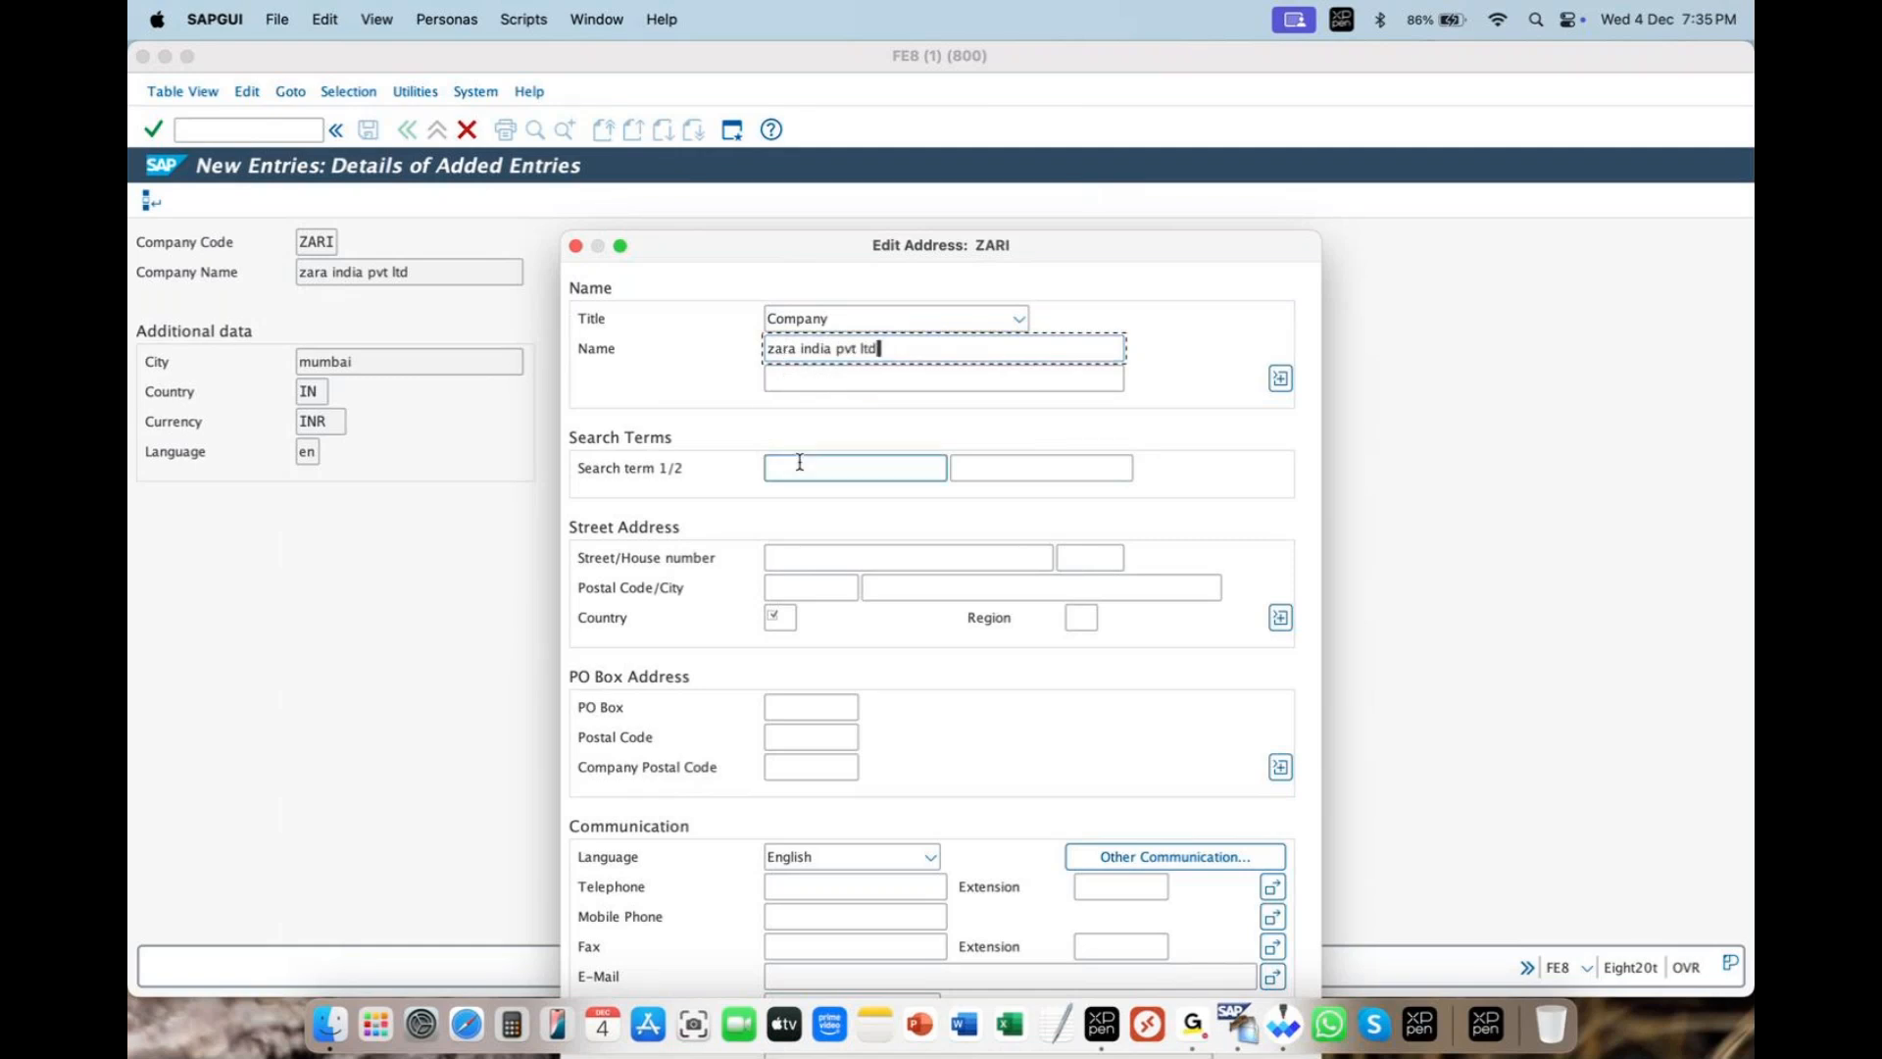
{"action": "type", "text": "zara"}
{"action": "left_click", "coordinate": [1021, 467]}
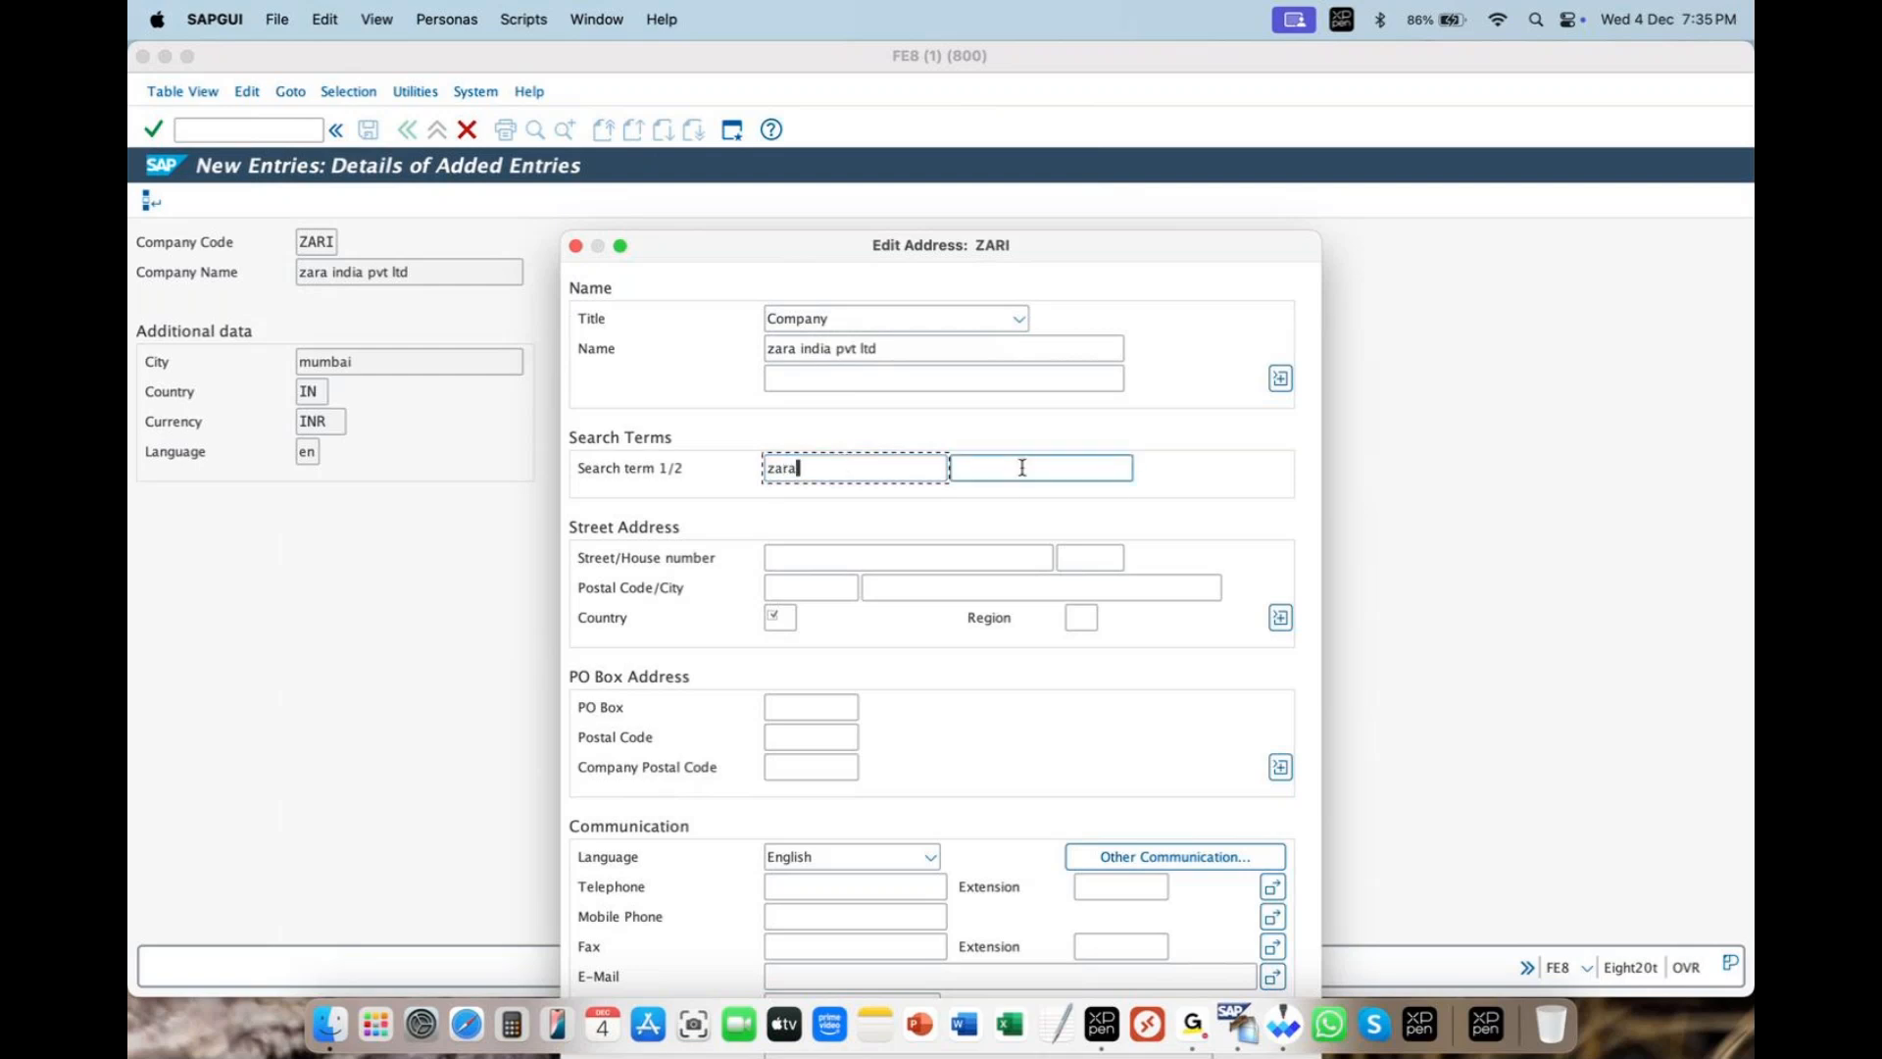
{"action": "left_click", "coordinate": [872, 467]}
{"action": "key", "text": "BackSpace"}
{"action": "key", "text": "BackSpace"}
{"action": "key", "text": "BackSpace"}
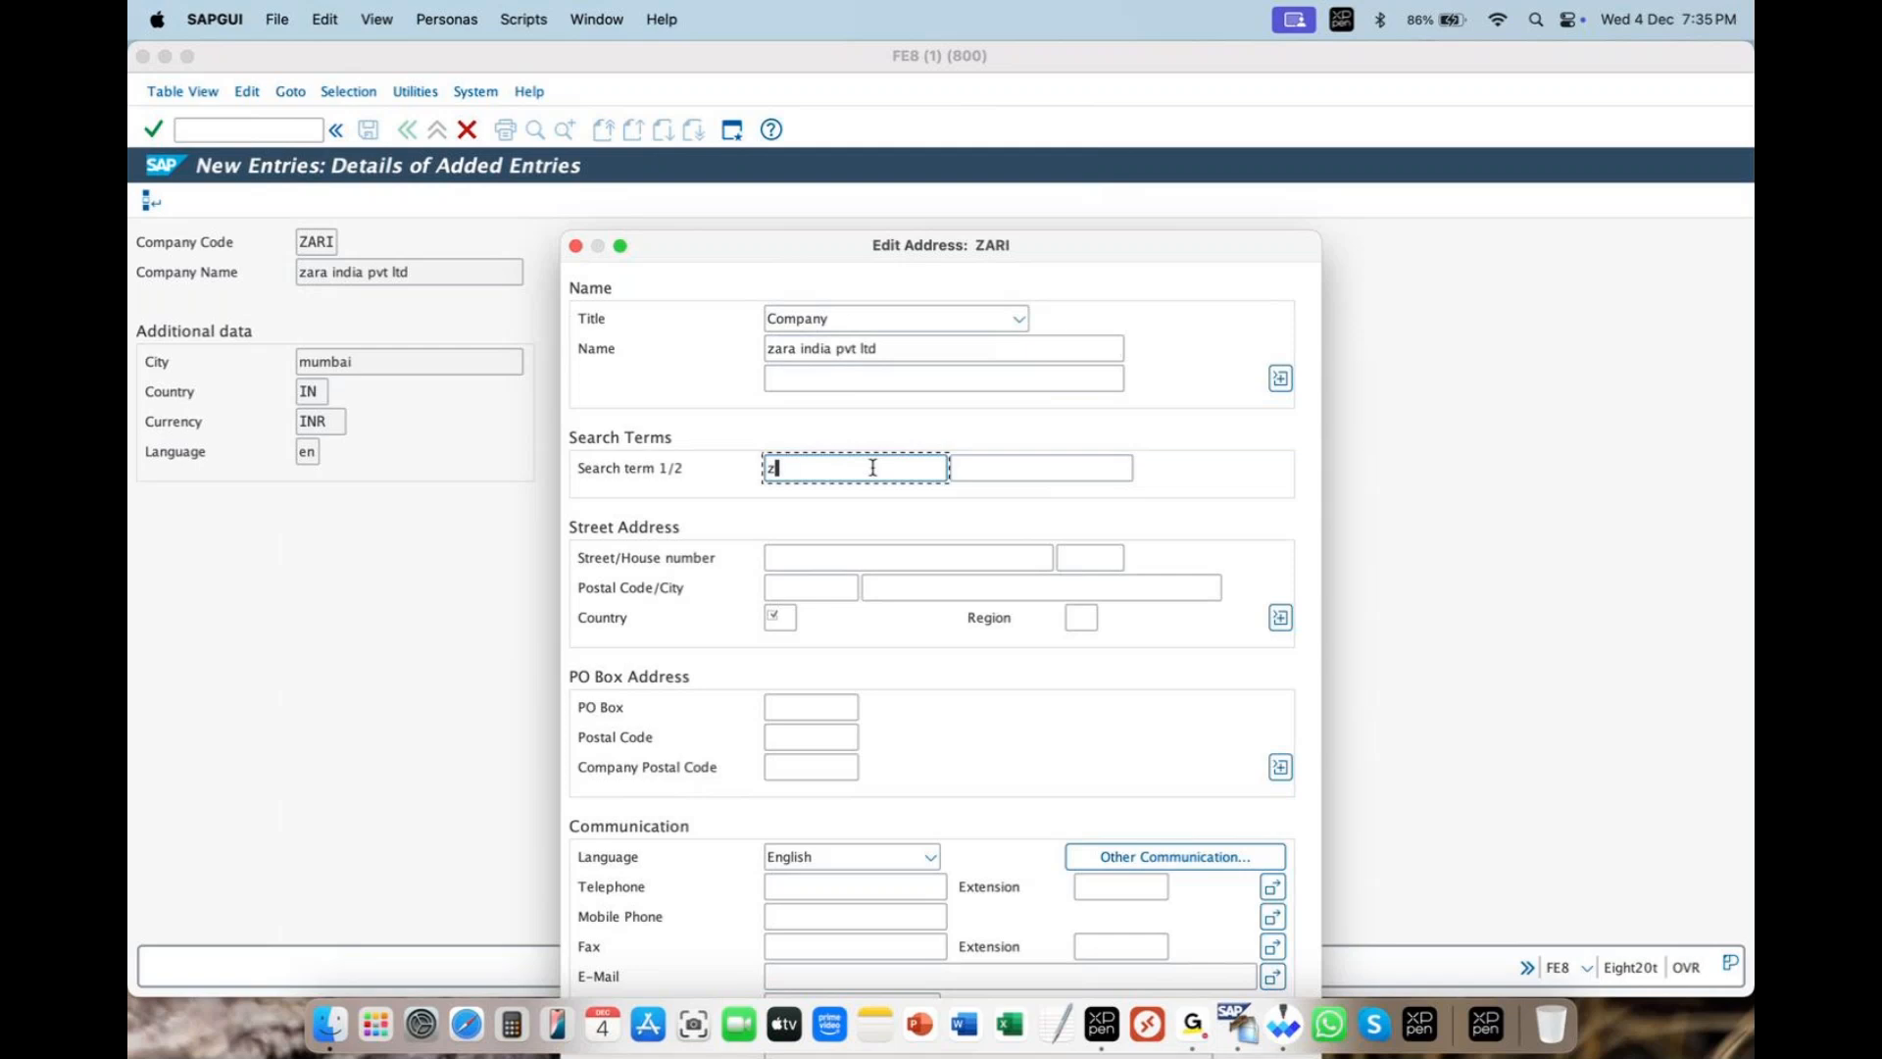
{"action": "type", "text": "z"}
{"action": "key", "text": "Tab"}
{"action": "left_click", "coordinate": [872, 468]}
{"action": "key", "text": "BackSpace"}
{"action": "type", "text": "a"}
{"action": "key", "text": "Tab"}
{"action": "type", "text": "zara"}
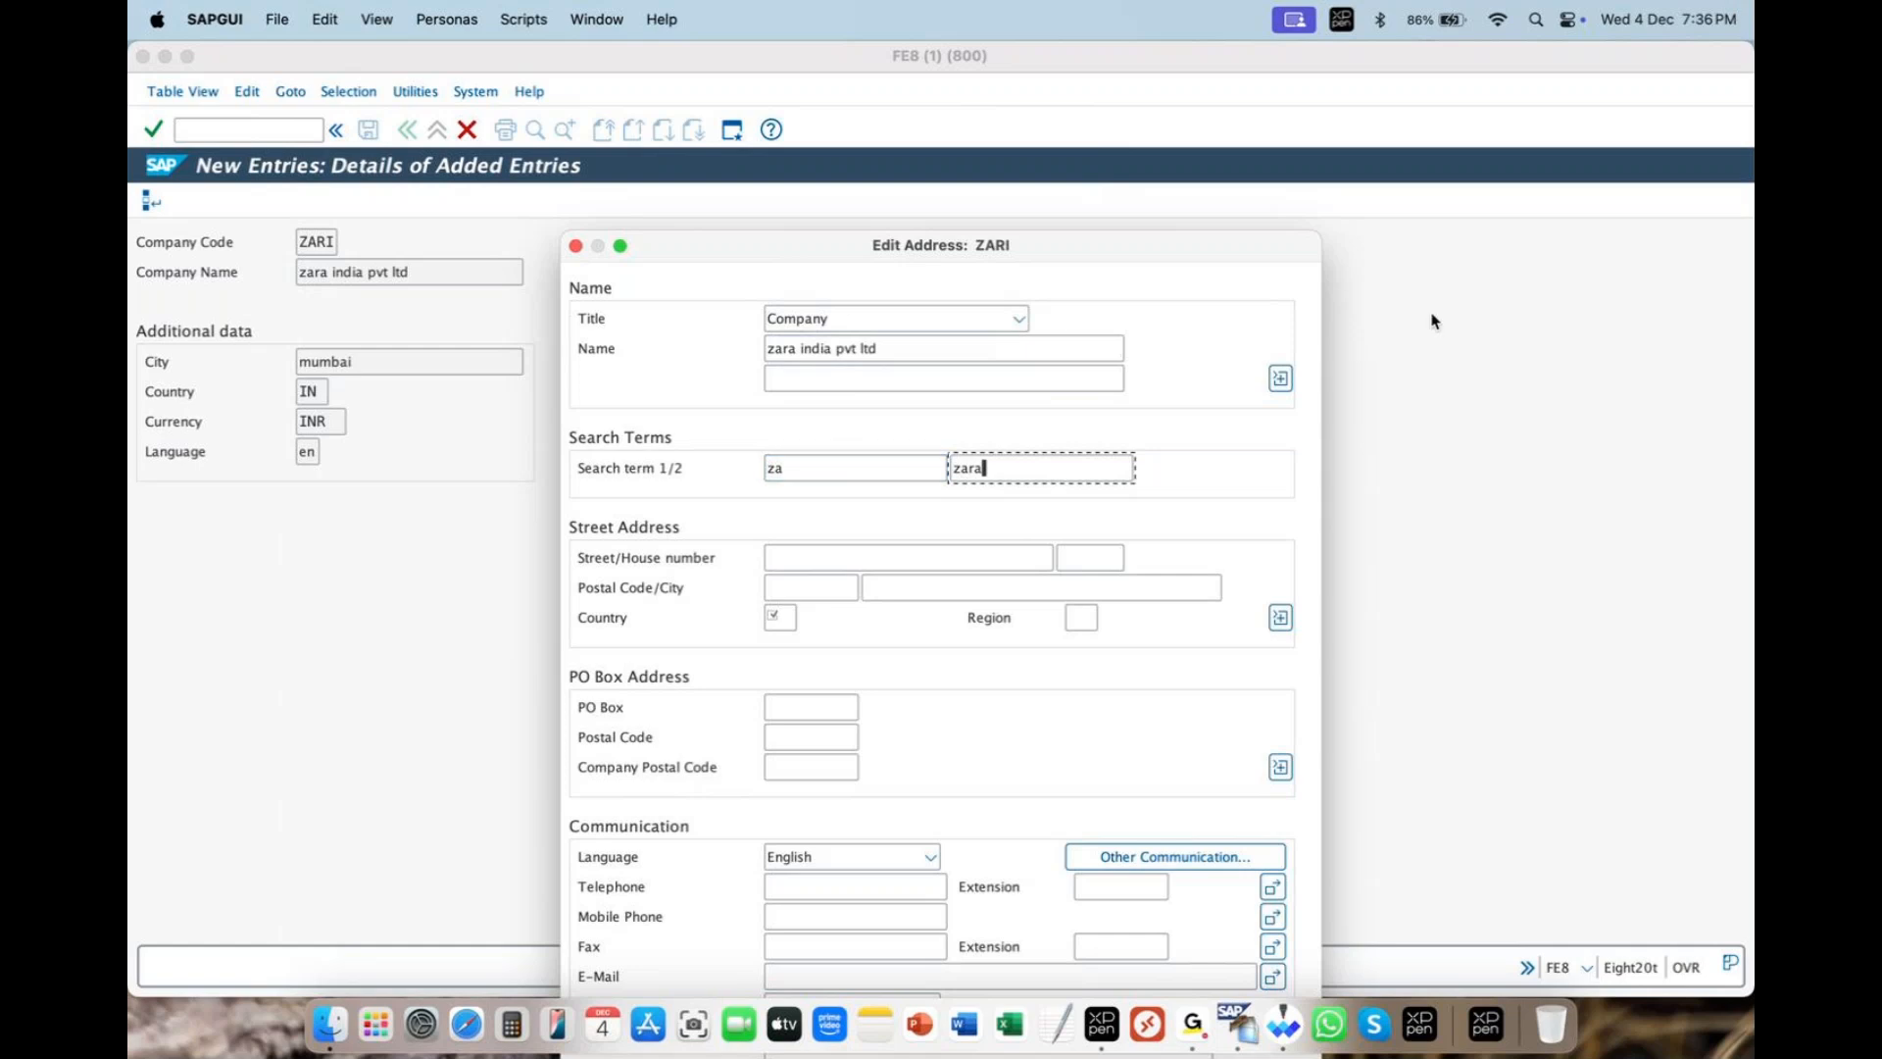
{"action": "left_click_drag", "start_coordinate": [799, 257], "coordinate": [827, 203]}
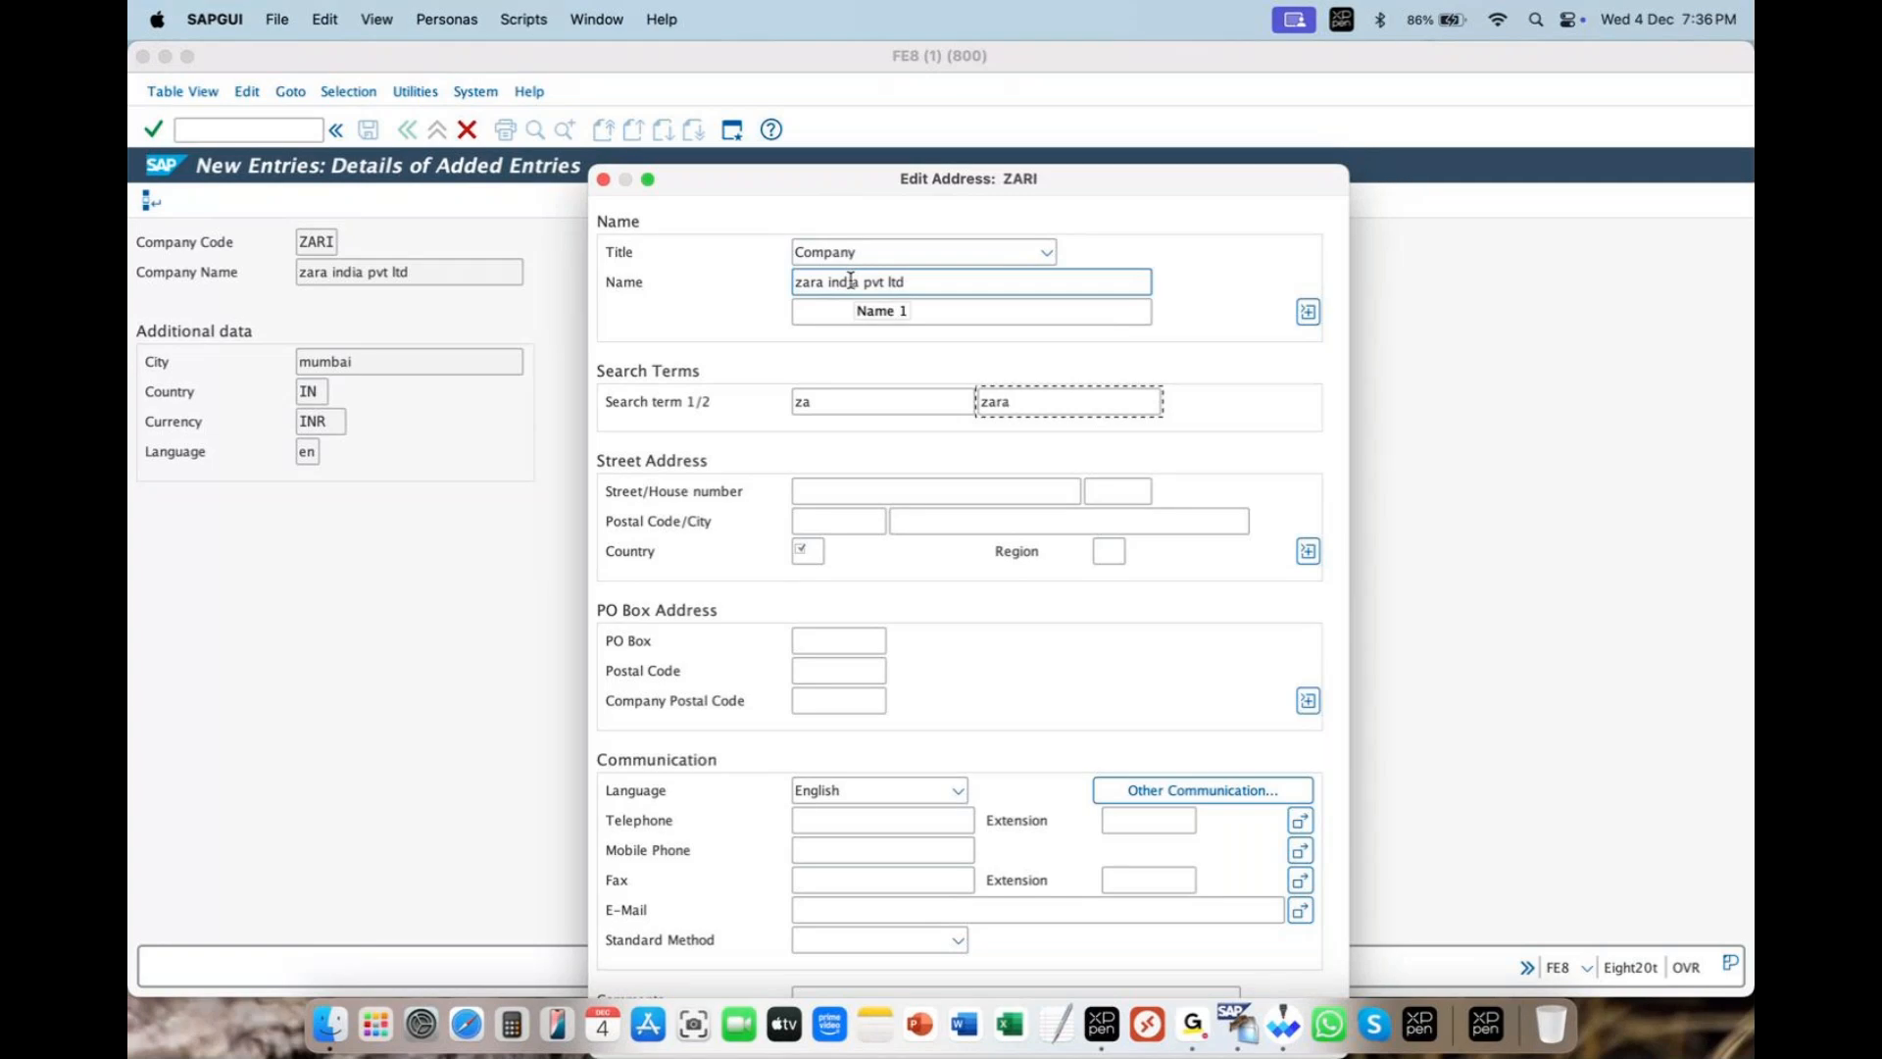
{"action": "left_click_drag", "start_coordinate": [1145, 406], "coordinate": [735, 400]}
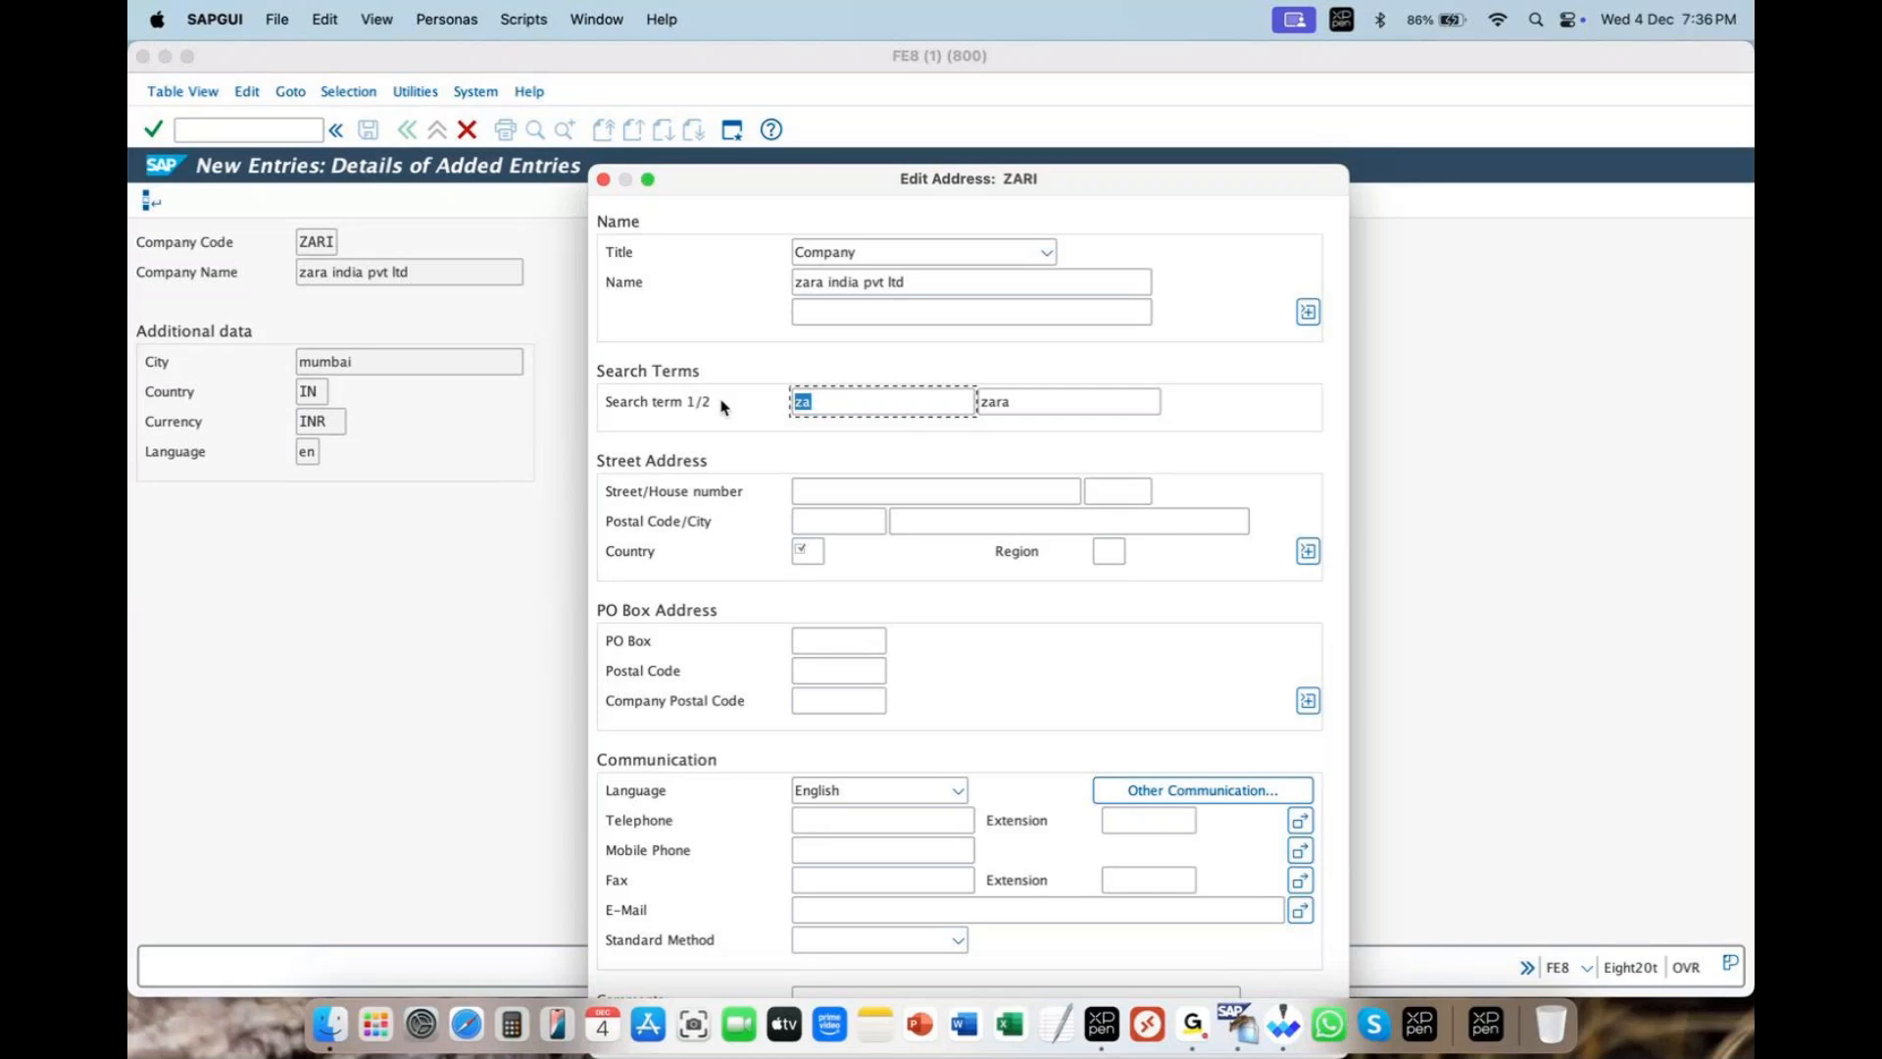
{"action": "left_click", "coordinate": [829, 402]}
{"action": "left_click", "coordinate": [1049, 405]}
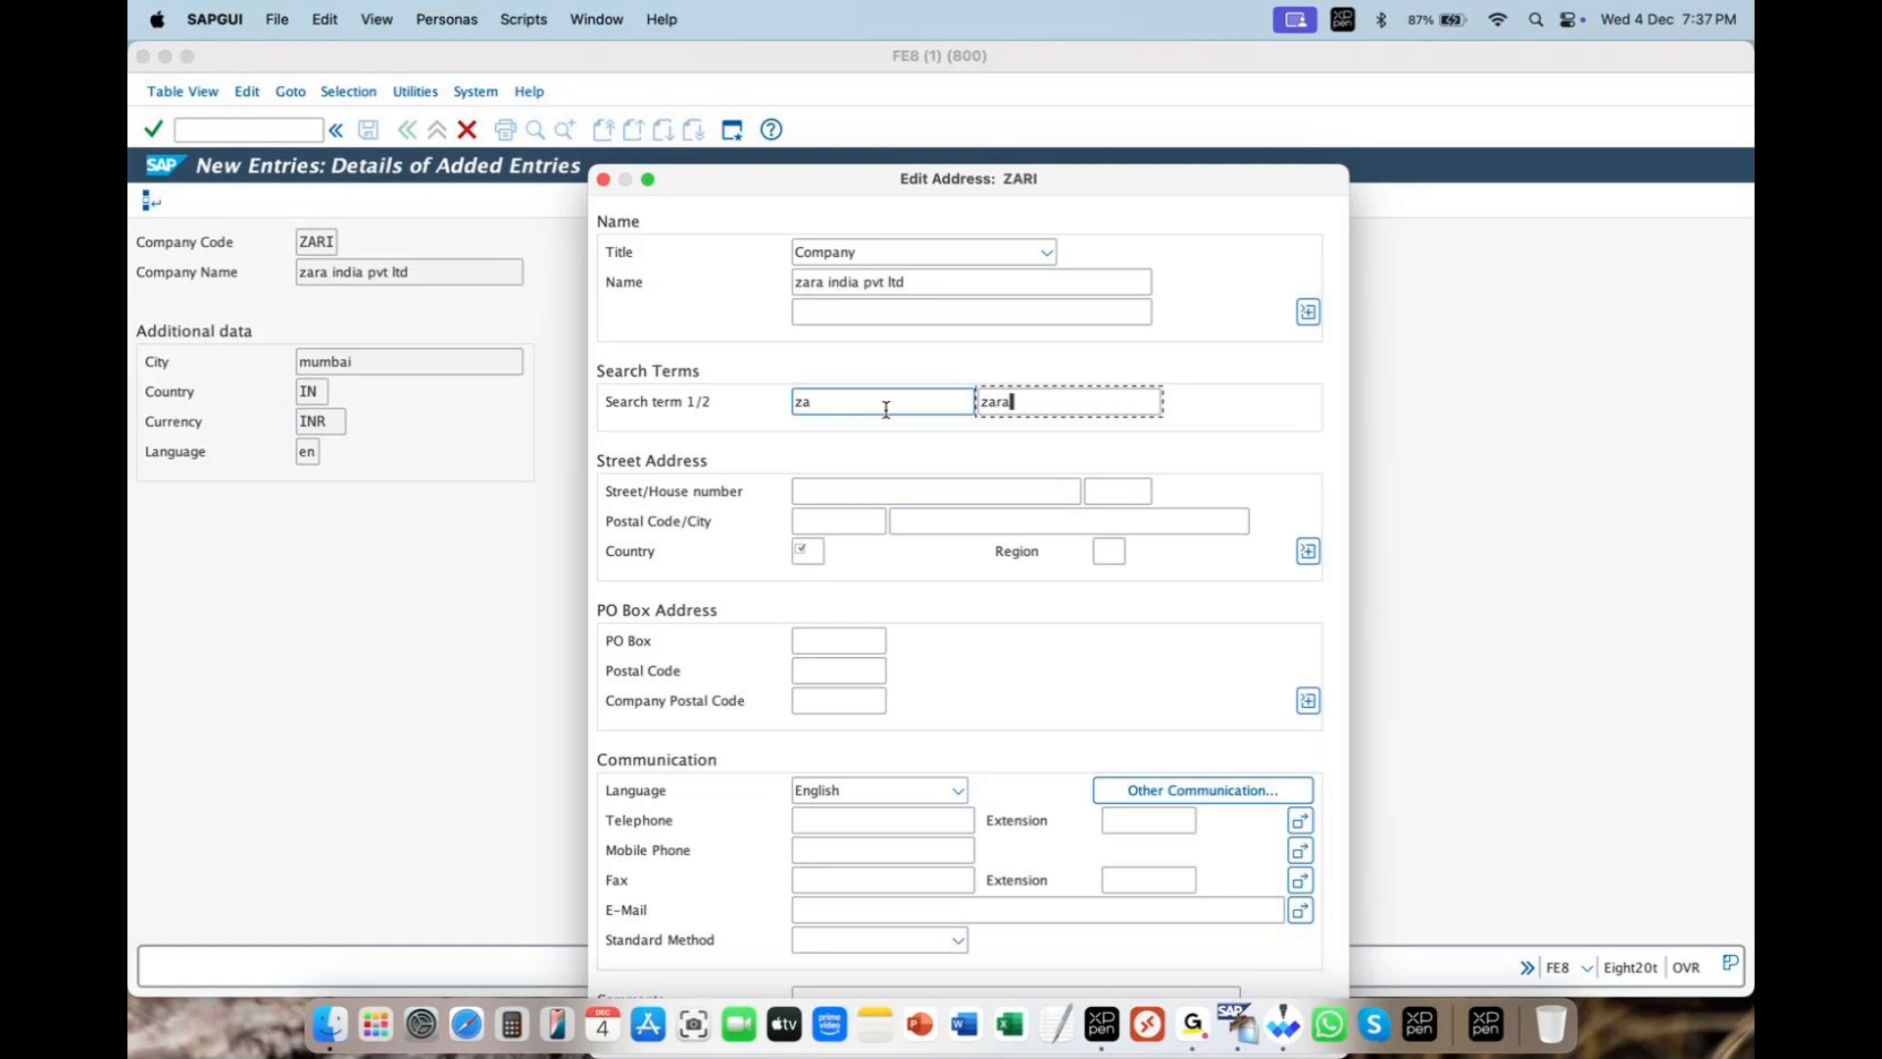
- Enter street 'street no 34' and postal code 404044
{"action": "left_click", "coordinate": [834, 493]}
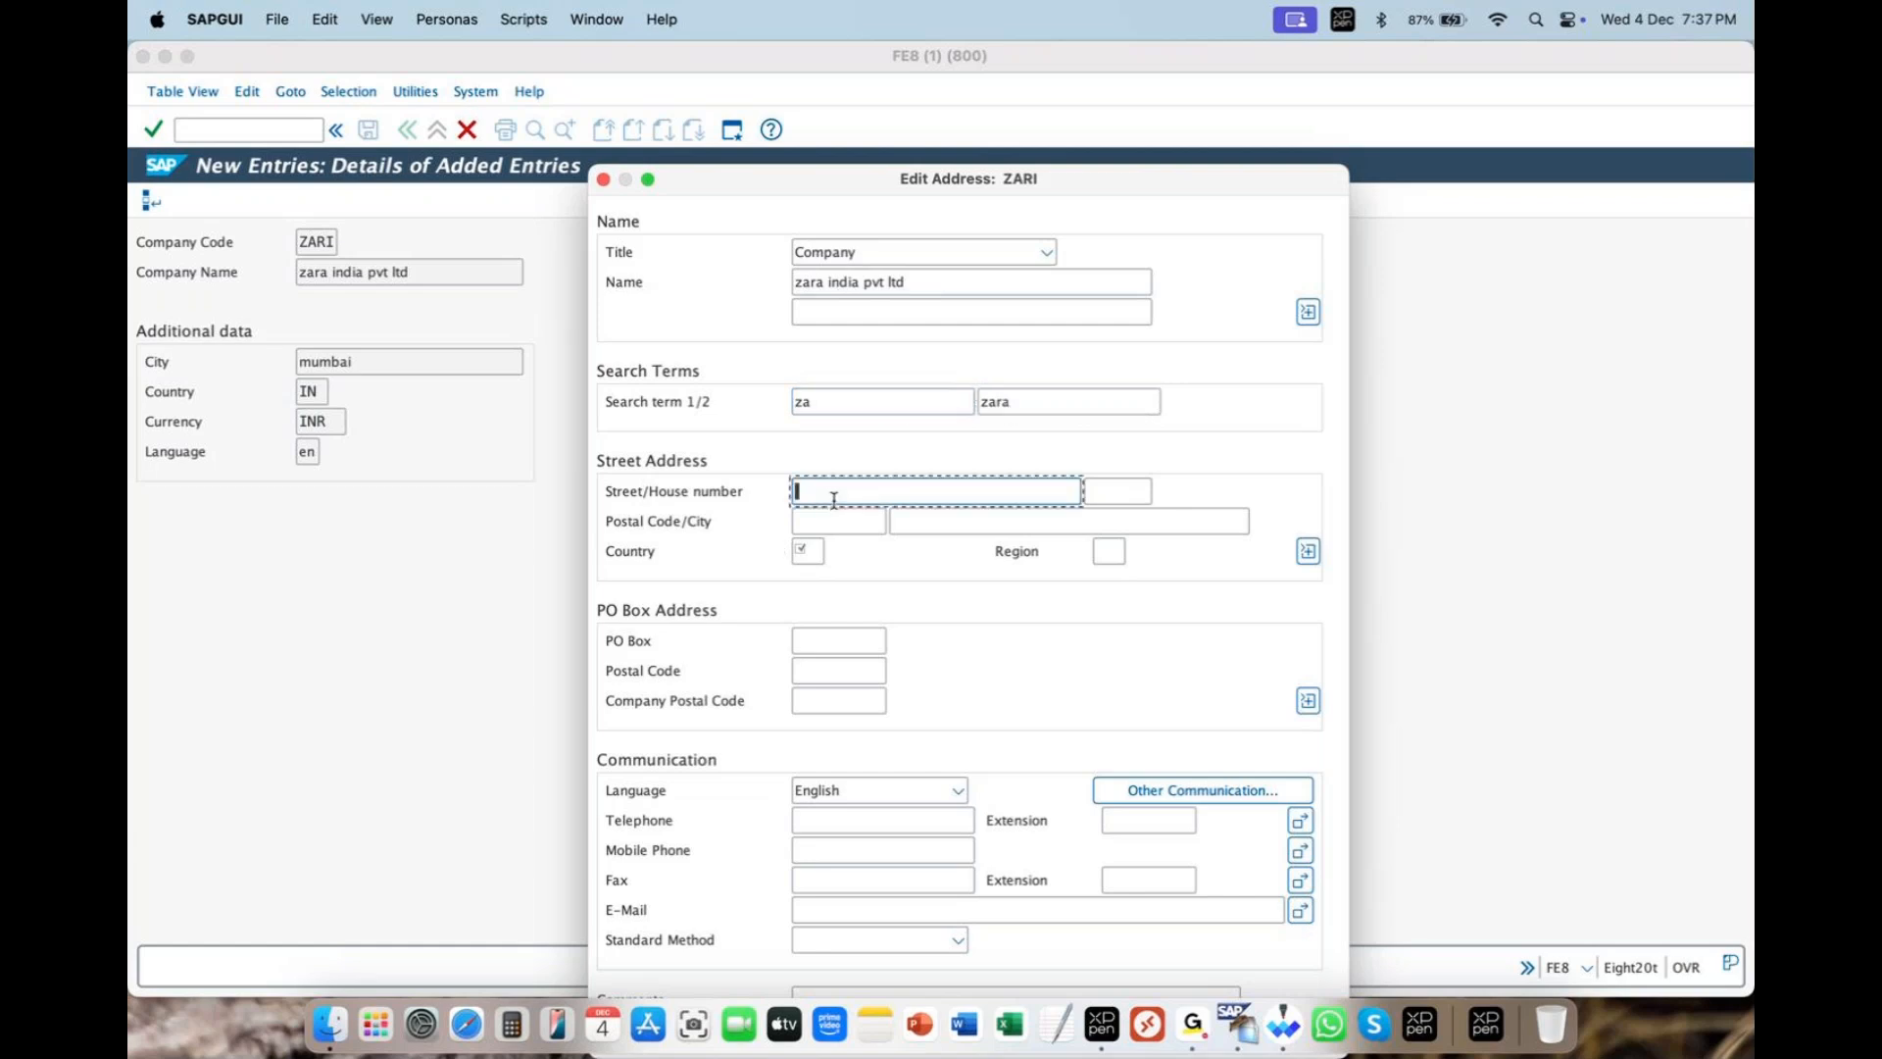
{"action": "type", "text": "street no 34"}
{"action": "key", "text": "Tab"}
{"action": "key", "text": "Down"}
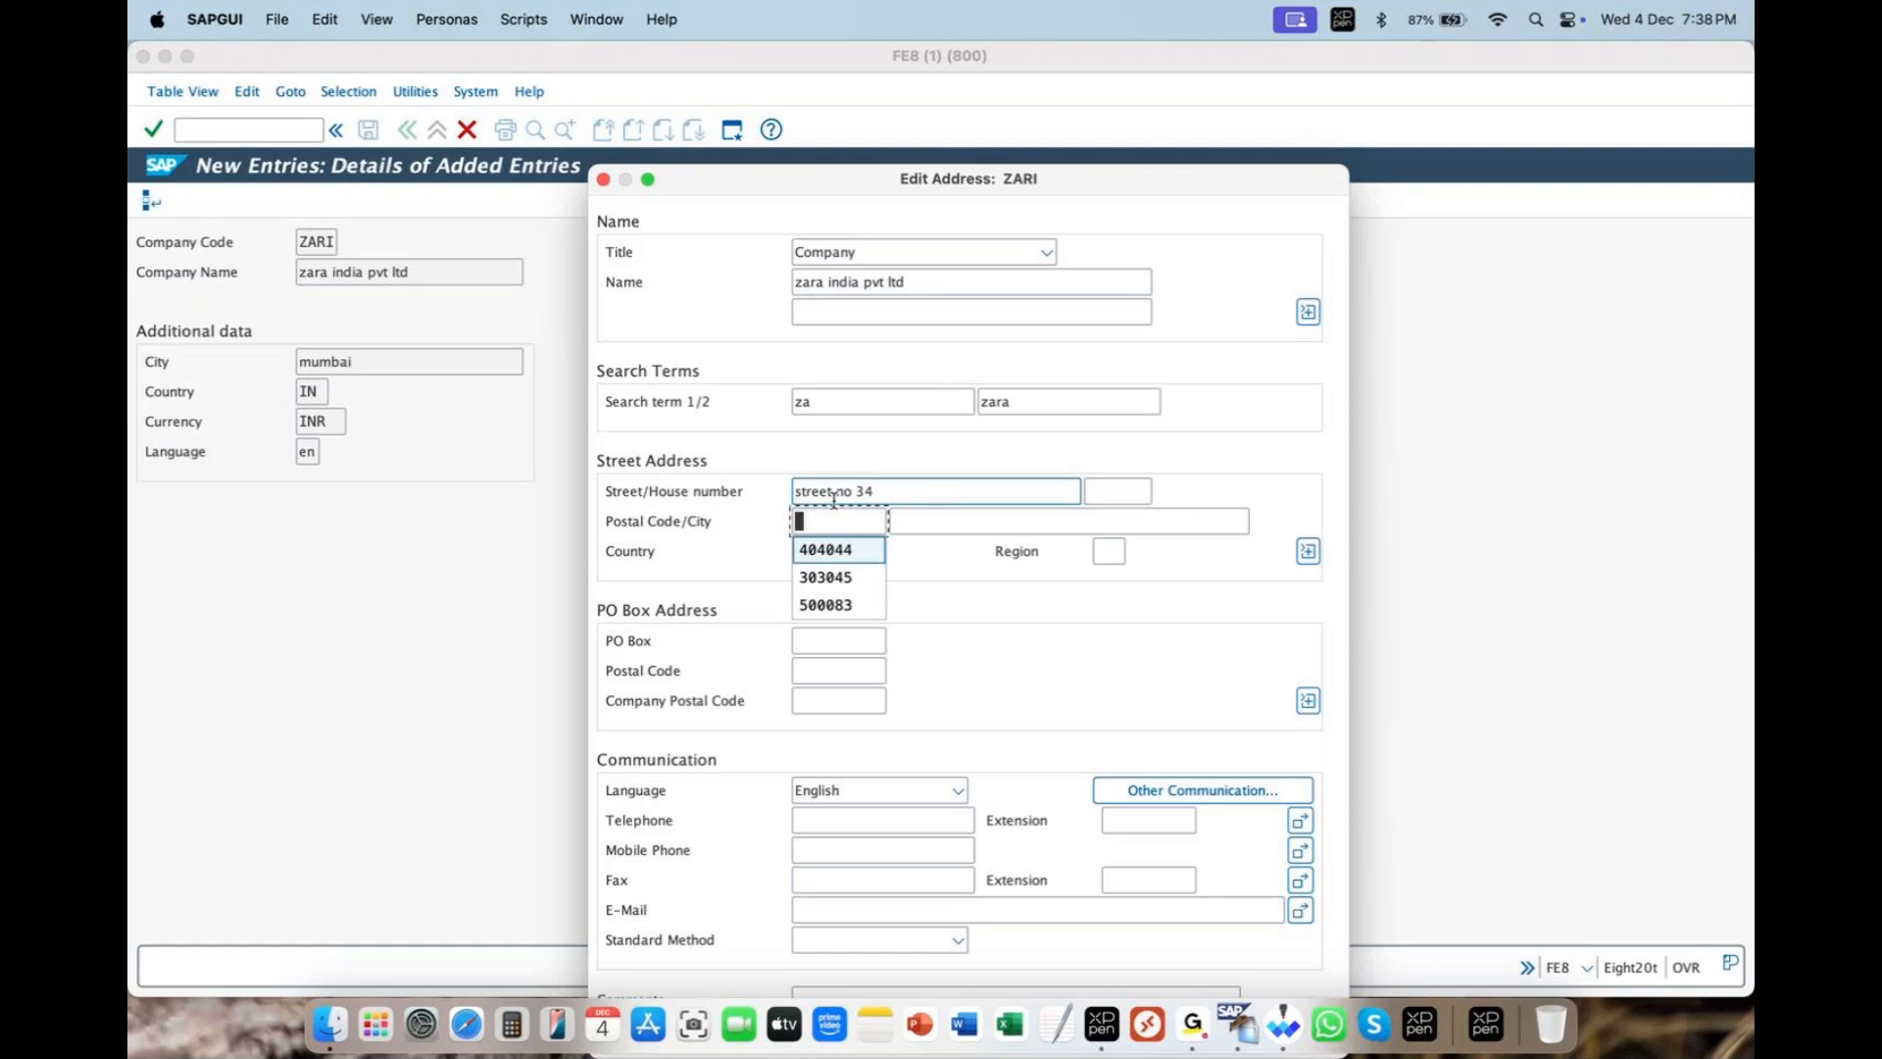
{"action": "key", "text": "Down"}
{"action": "key", "text": "Return"}
{"action": "key", "text": "BackSpace"}
{"action": "key", "text": "BackSpace"}
{"action": "key", "text": "BackSpace"}
{"action": "key", "text": "BackSpace"}
{"action": "key", "text": "BackSpace"}
{"action": "key", "text": "BackSpace"}
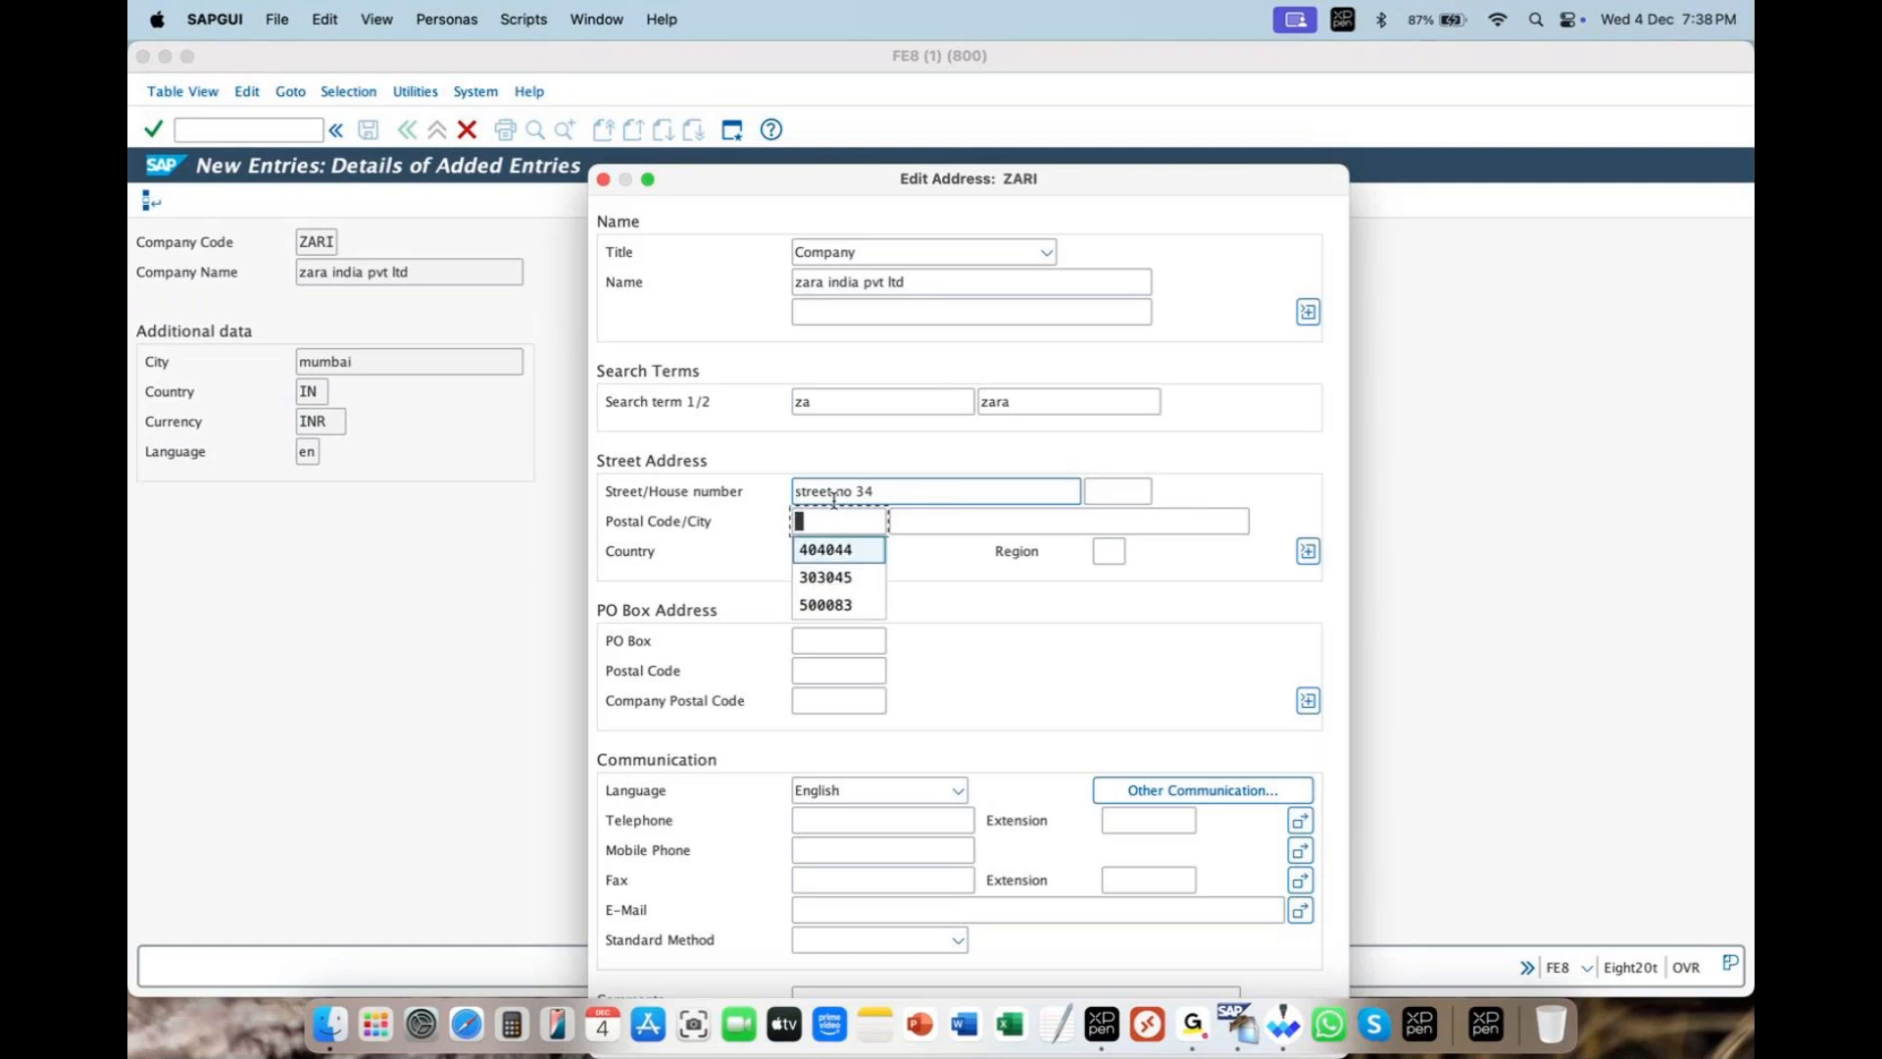
{"action": "left_click", "coordinate": [828, 551]}
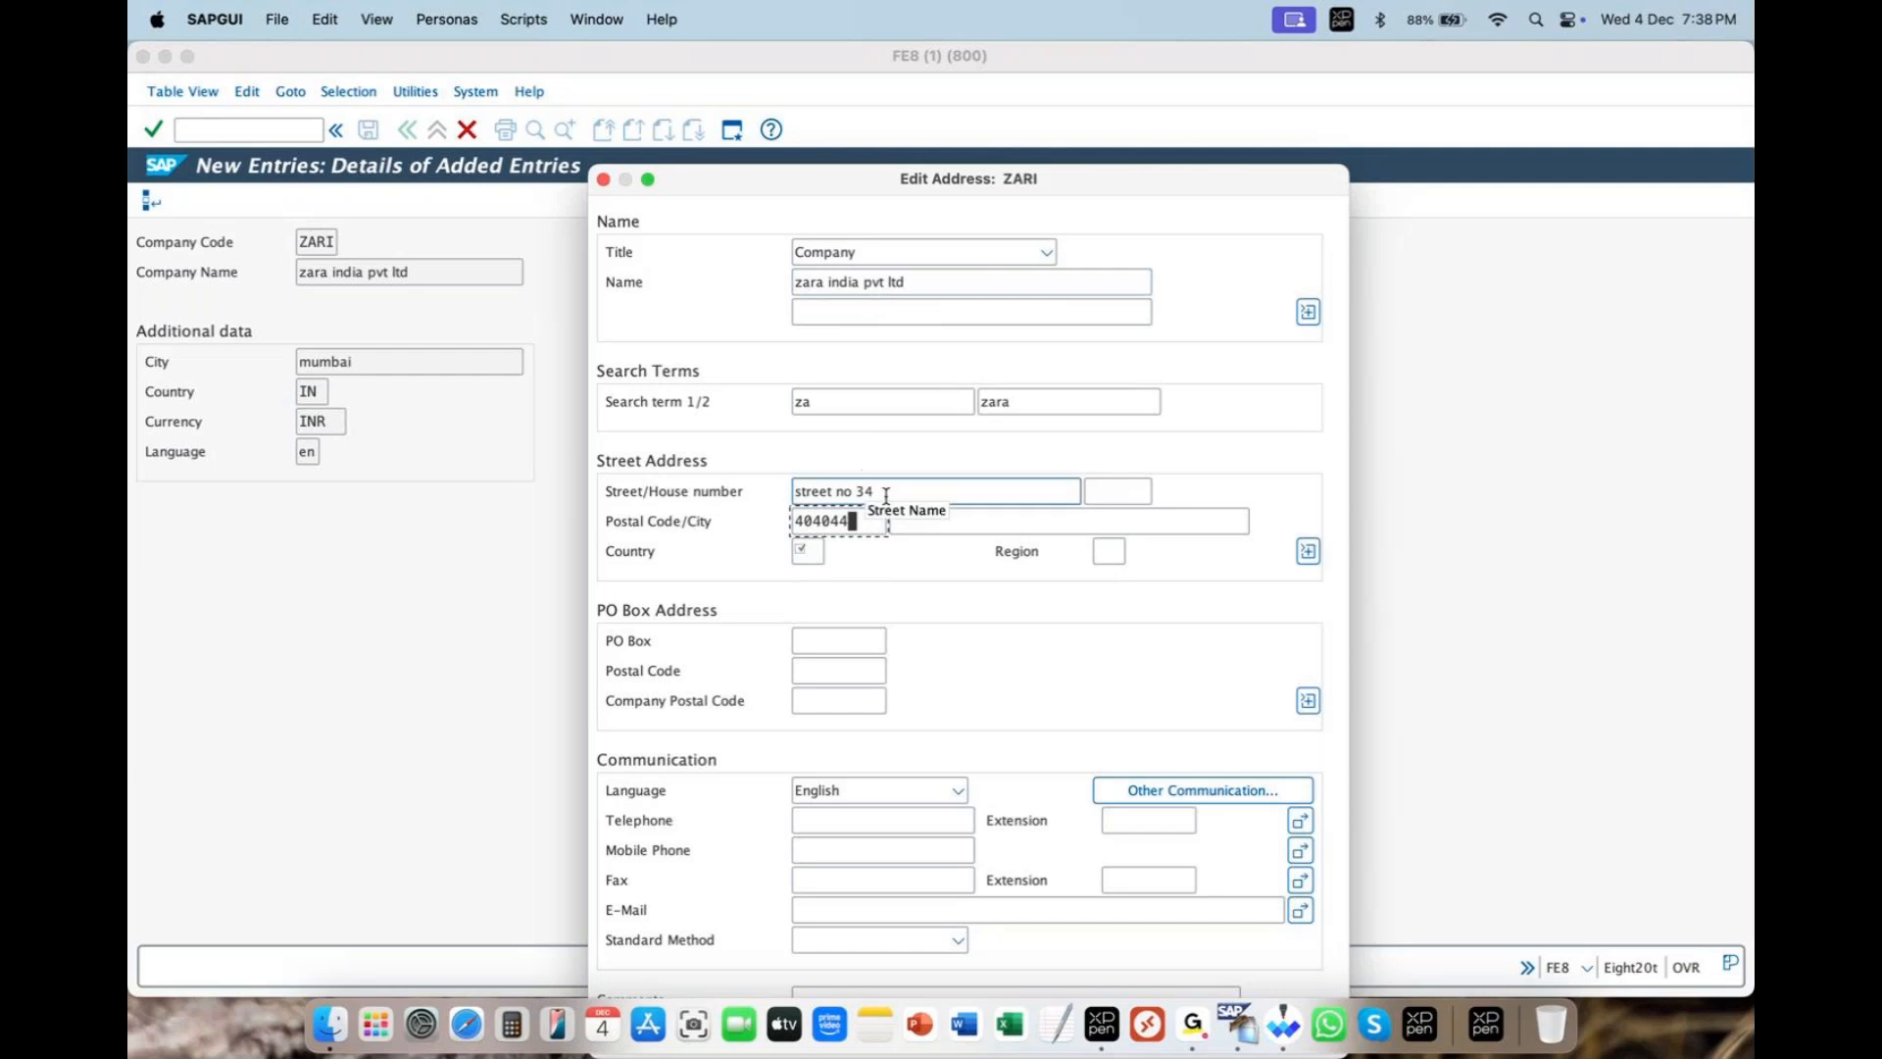
- Set city mumbai, country IN and region 13
{"action": "left_click", "coordinate": [944, 522]}
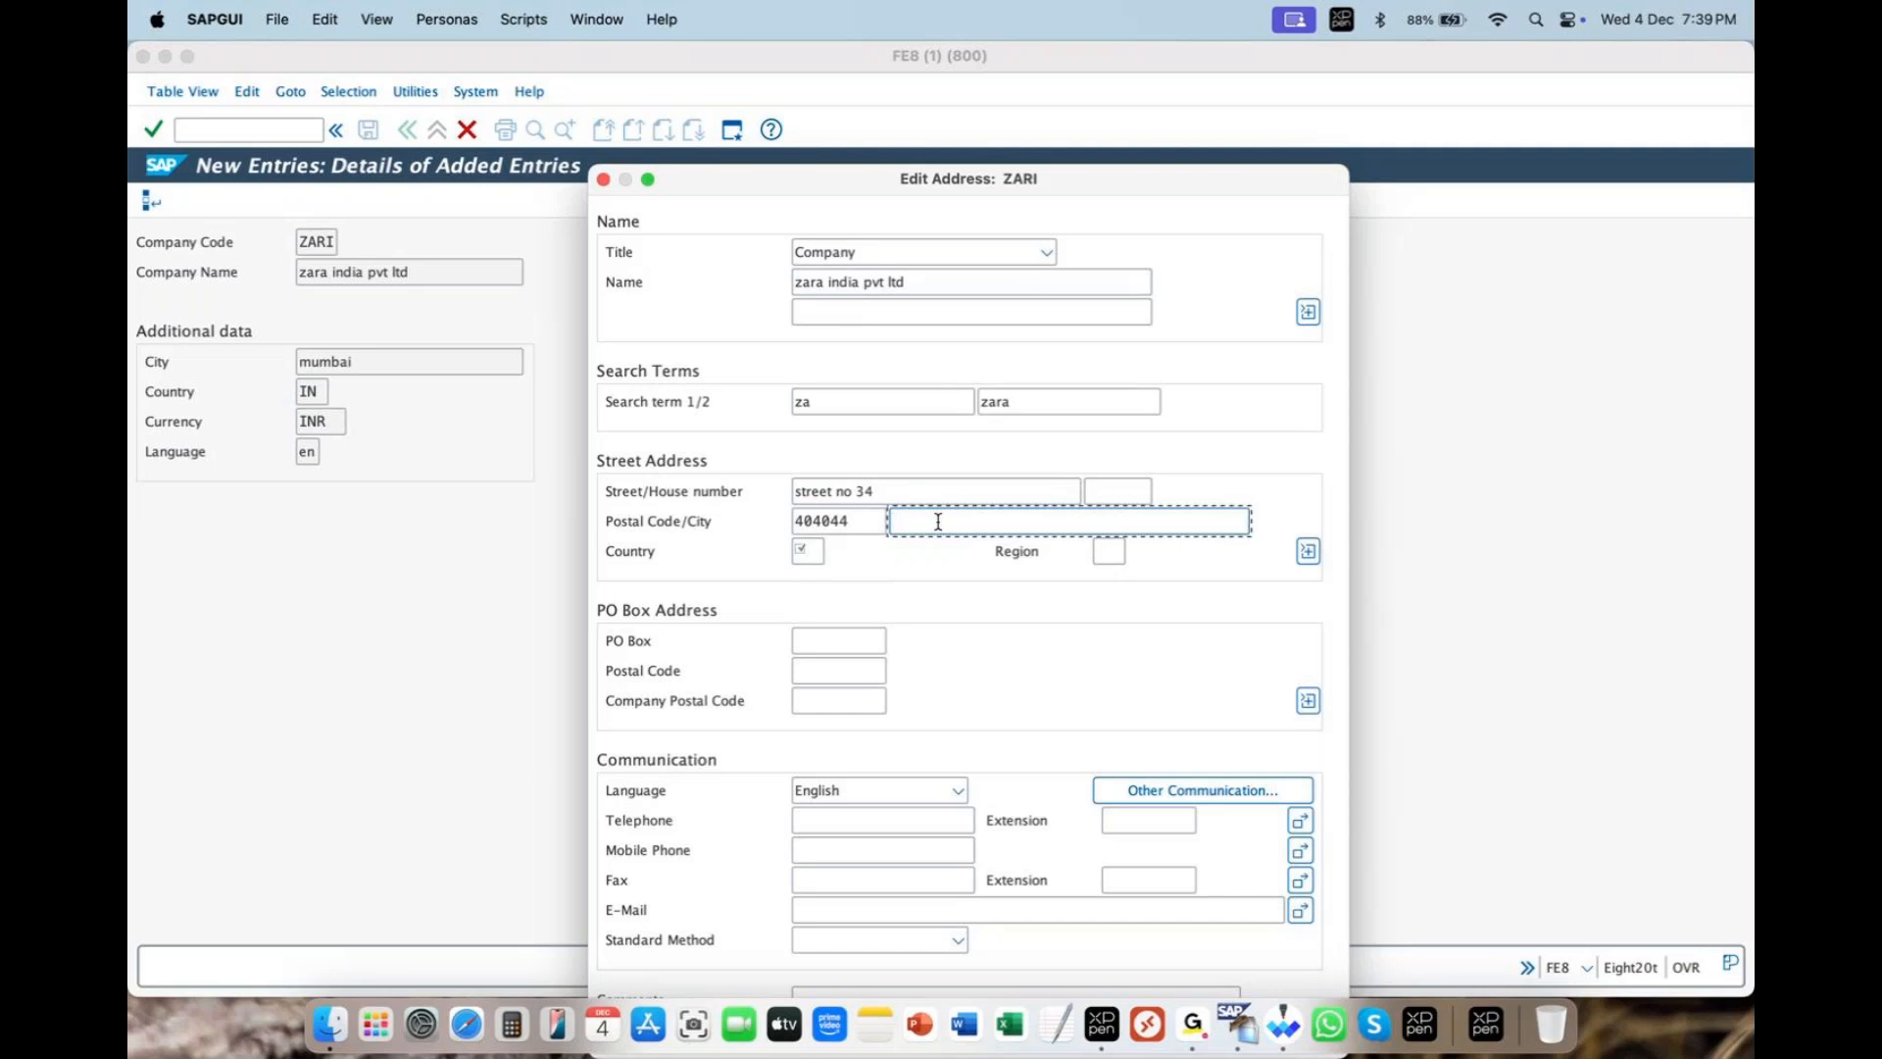
{"action": "type", "text": "m"}
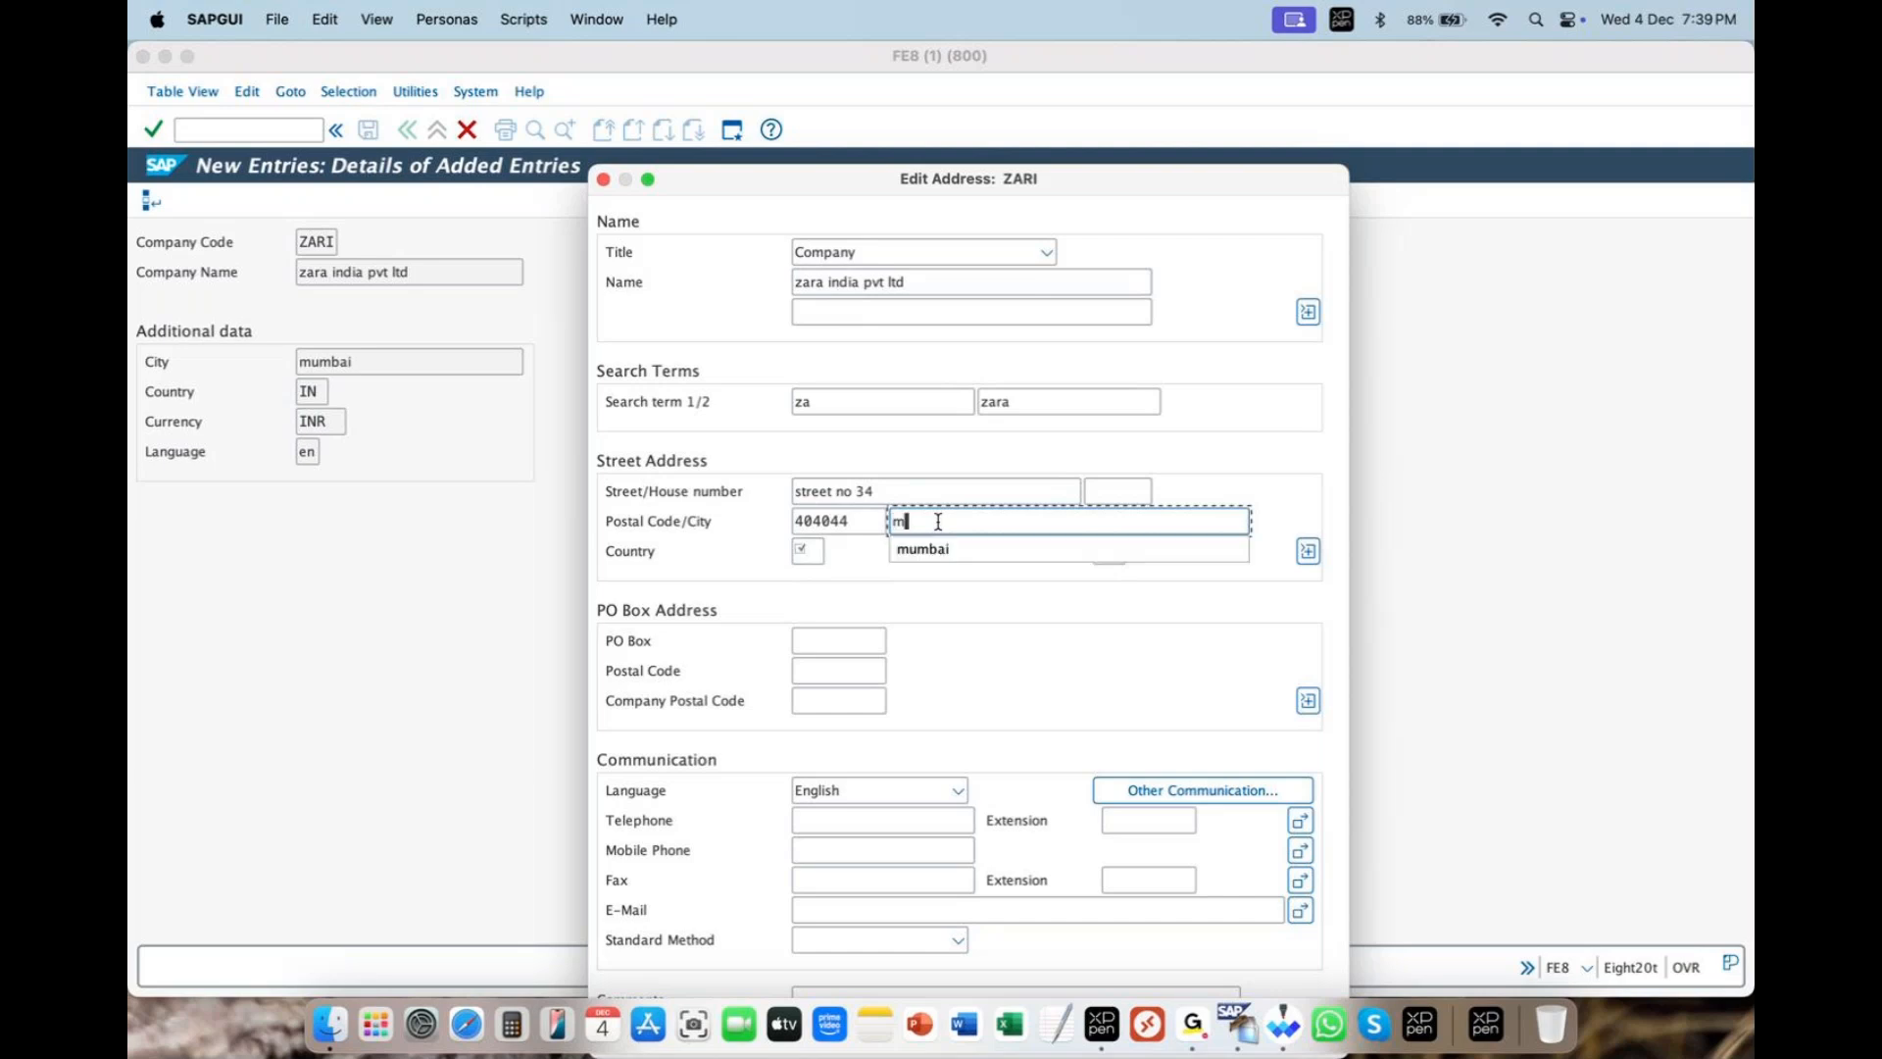
{"action": "key", "text": "Down"}
{"action": "key", "text": "Return"}
{"action": "key", "text": "Tab"}
{"action": "type", "text": "in"}
{"action": "key", "text": "Tab"}
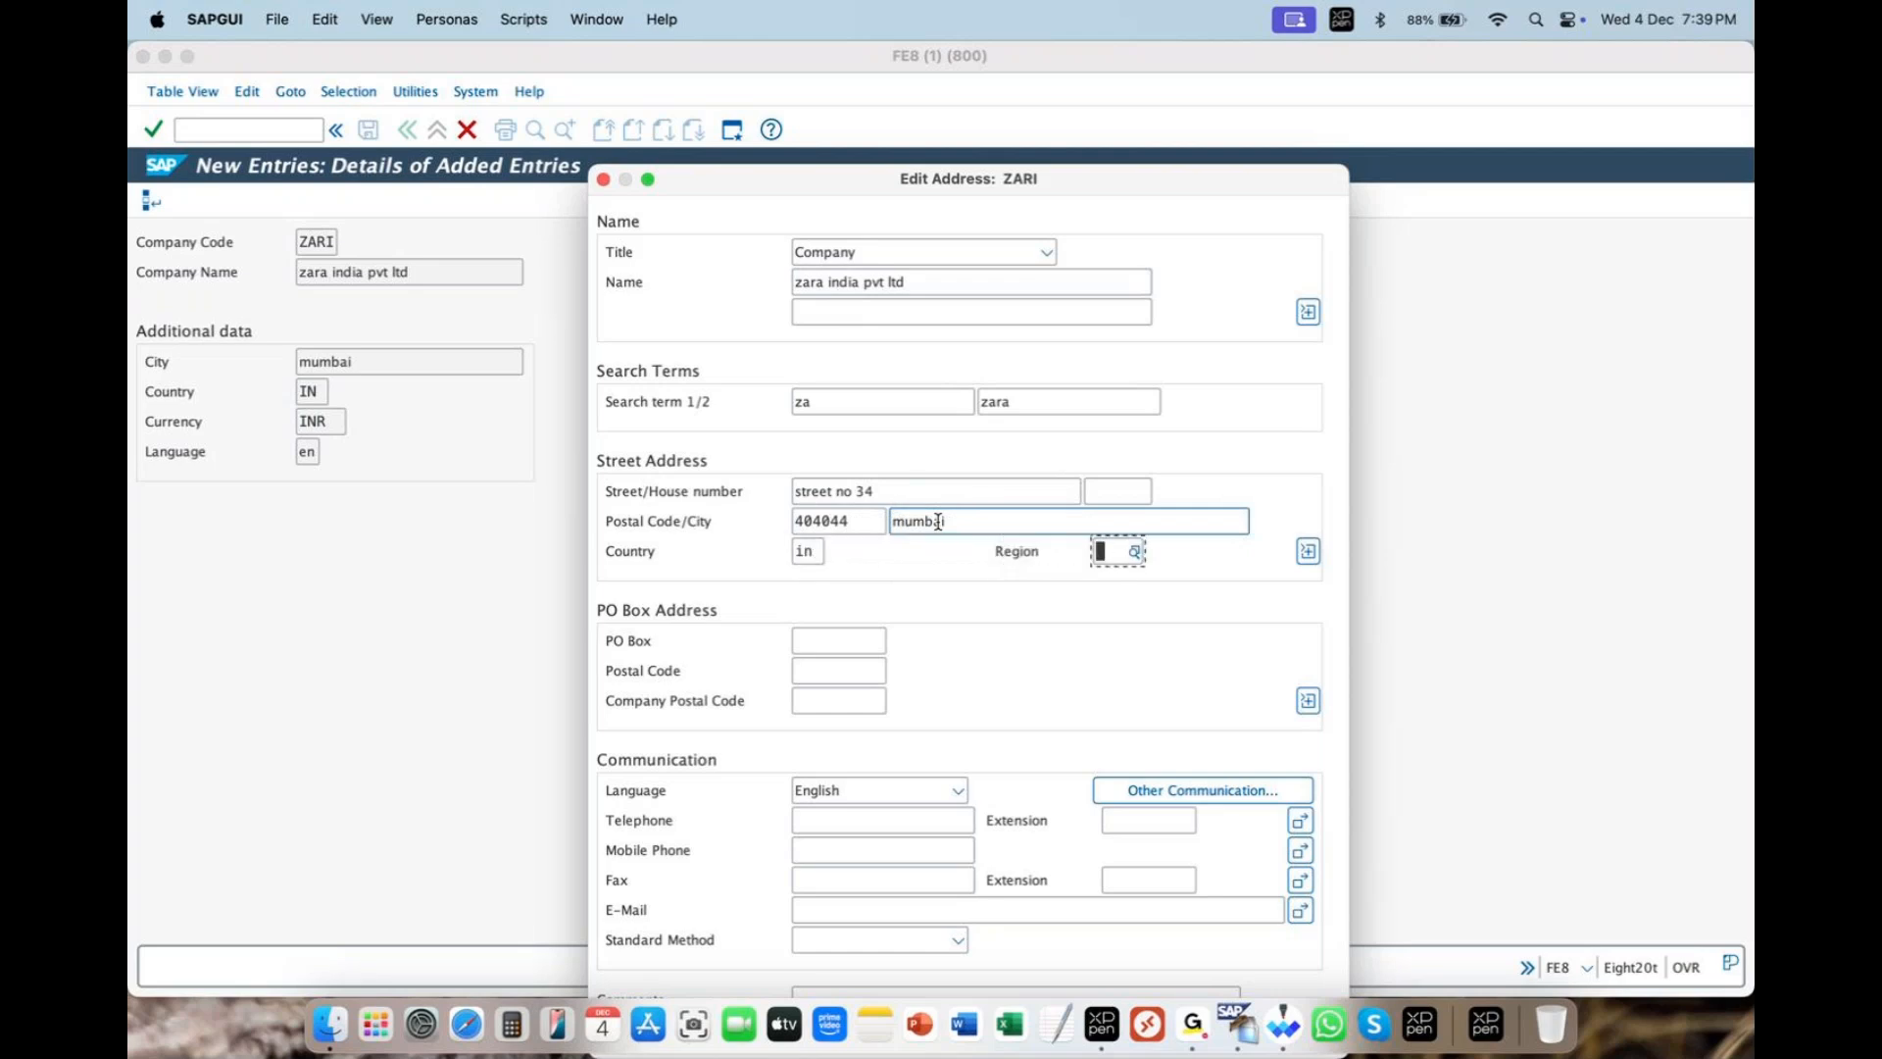
{"action": "type", "text": "13"}
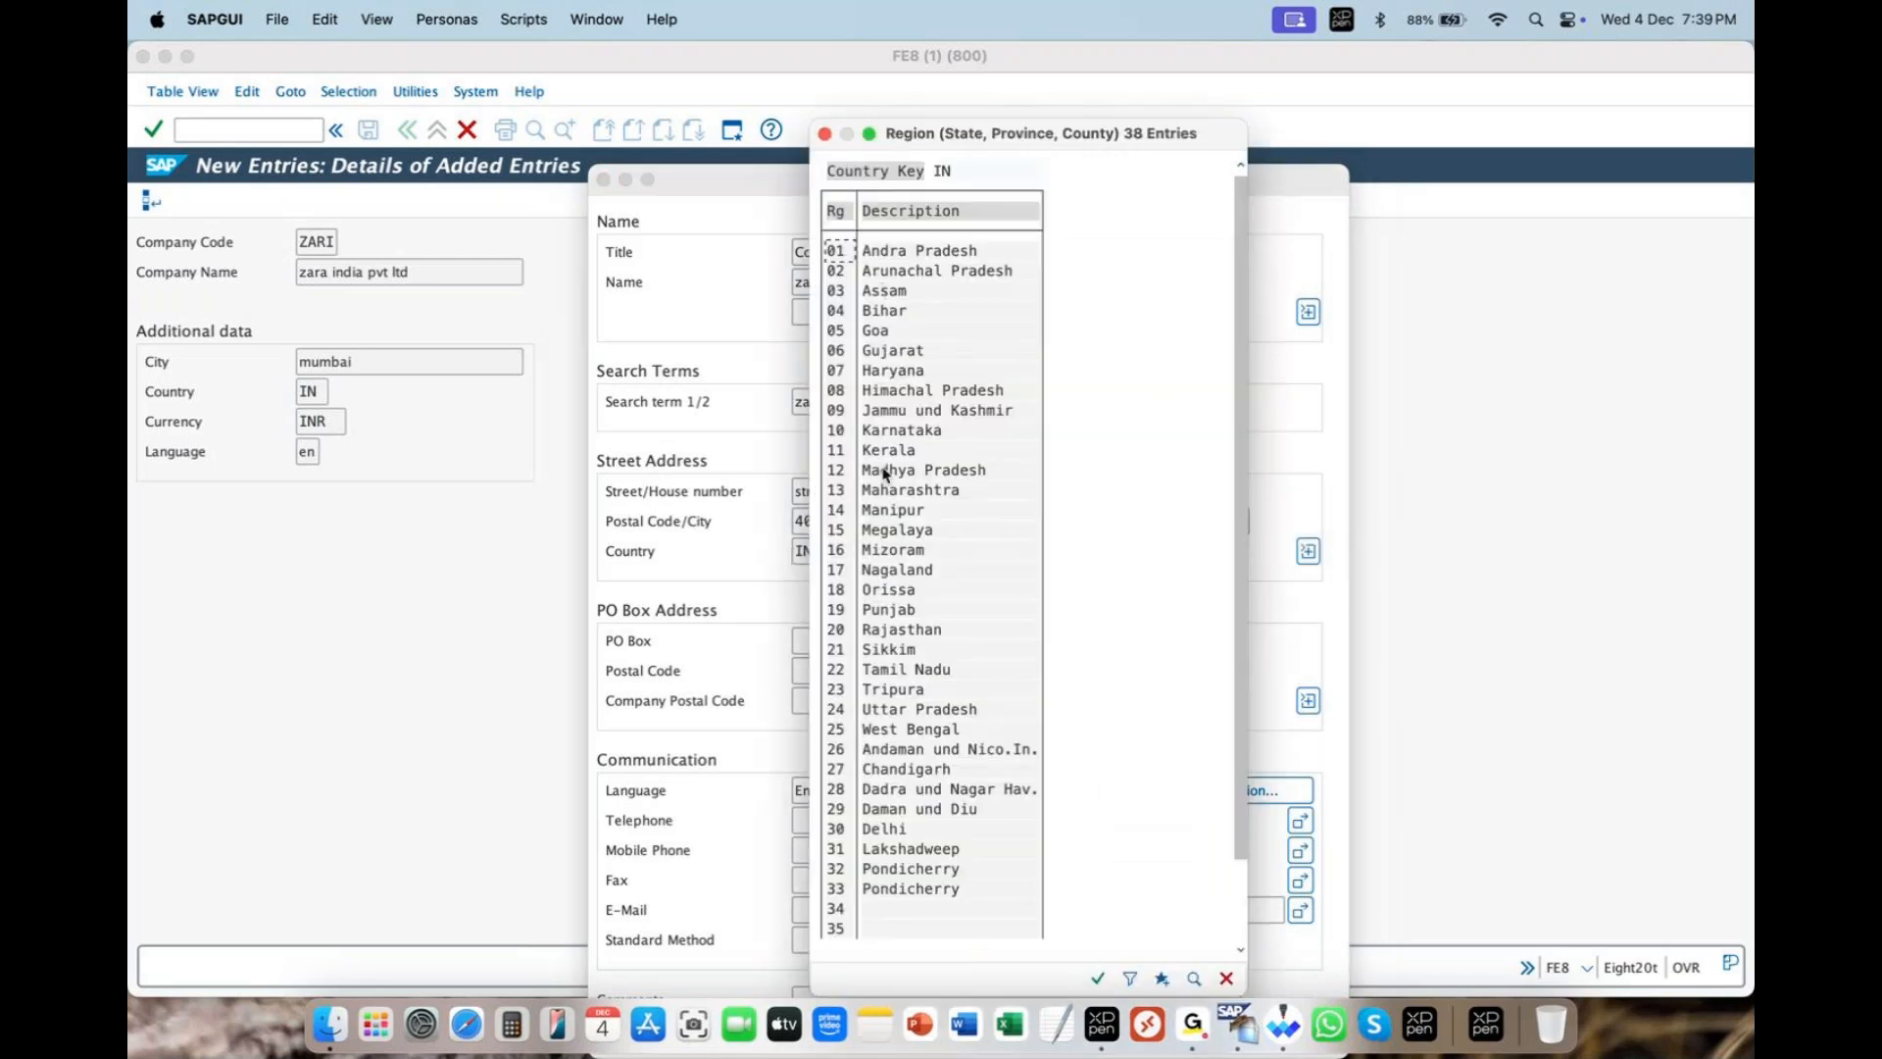
- Pick Maharashtra (13) from the list of Indian regions
{"action": "left_click_drag", "start_coordinate": [920, 134], "coordinate": [1322, 222]}
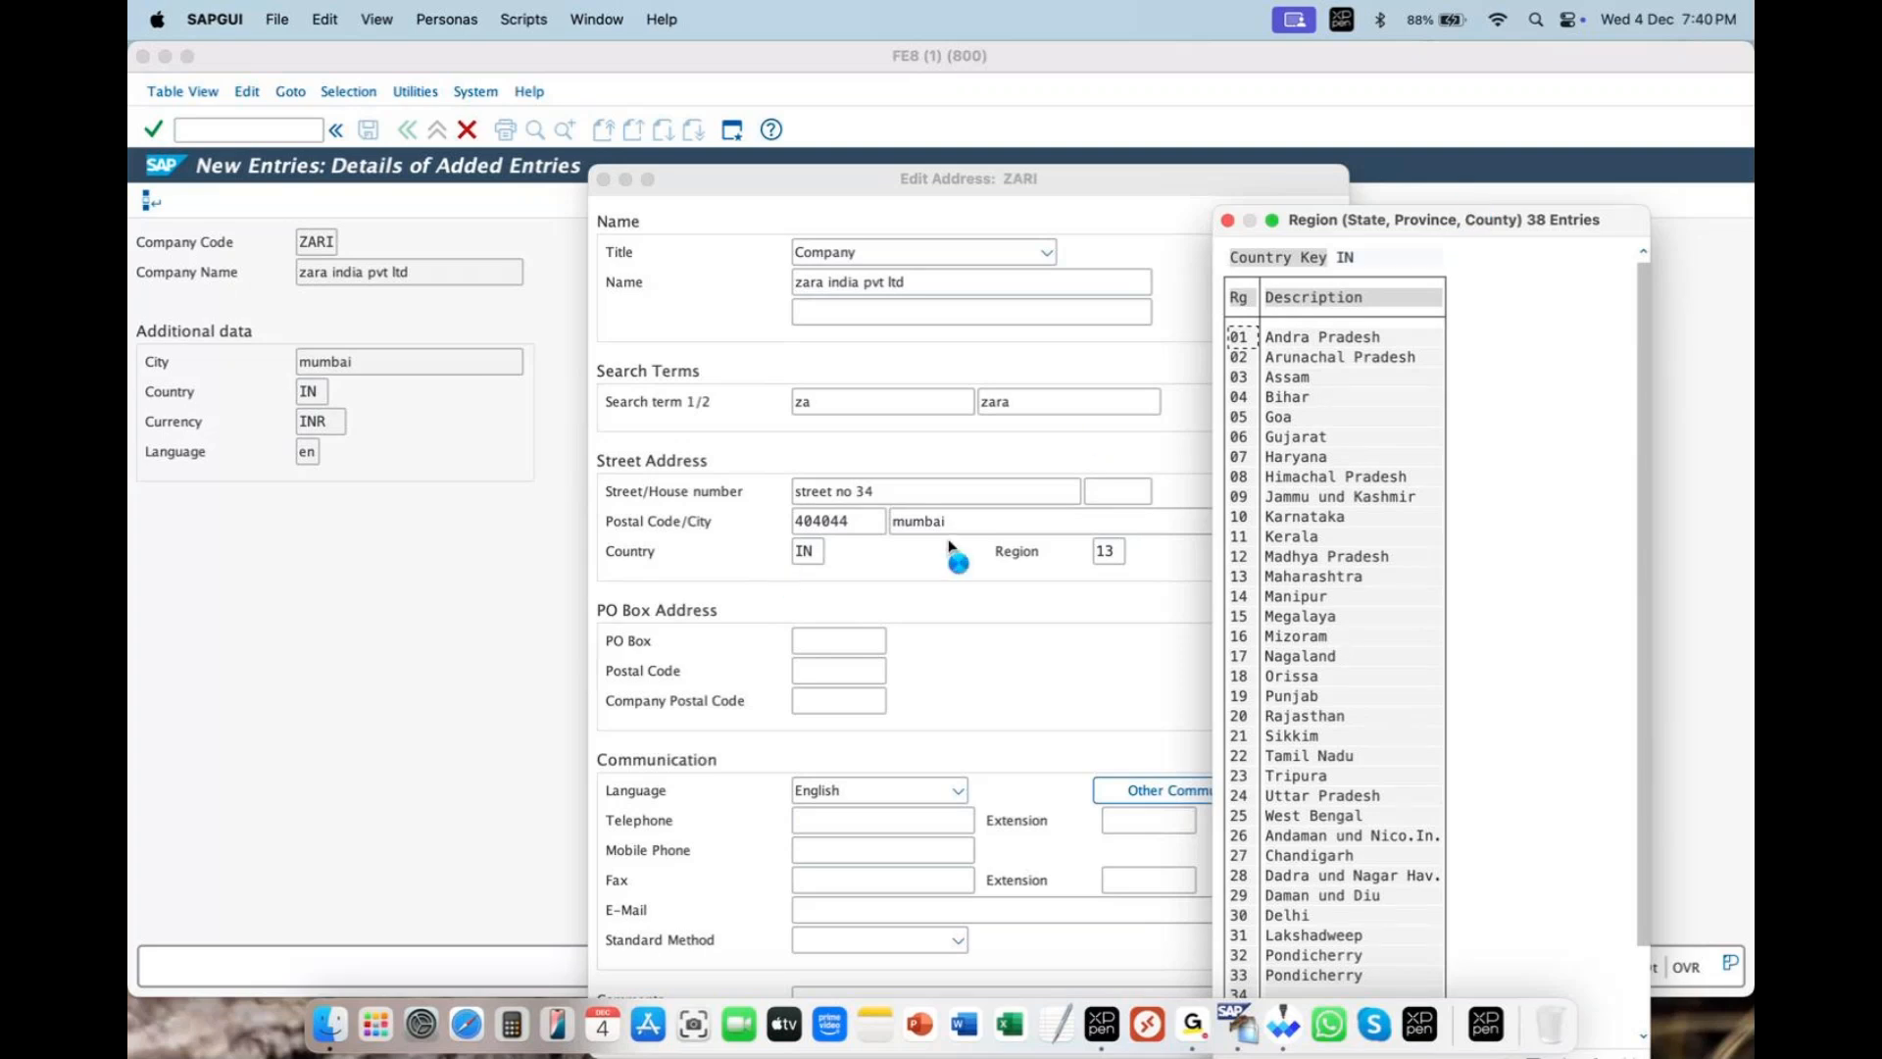
{"action": "double_click", "coordinate": [1312, 579]}
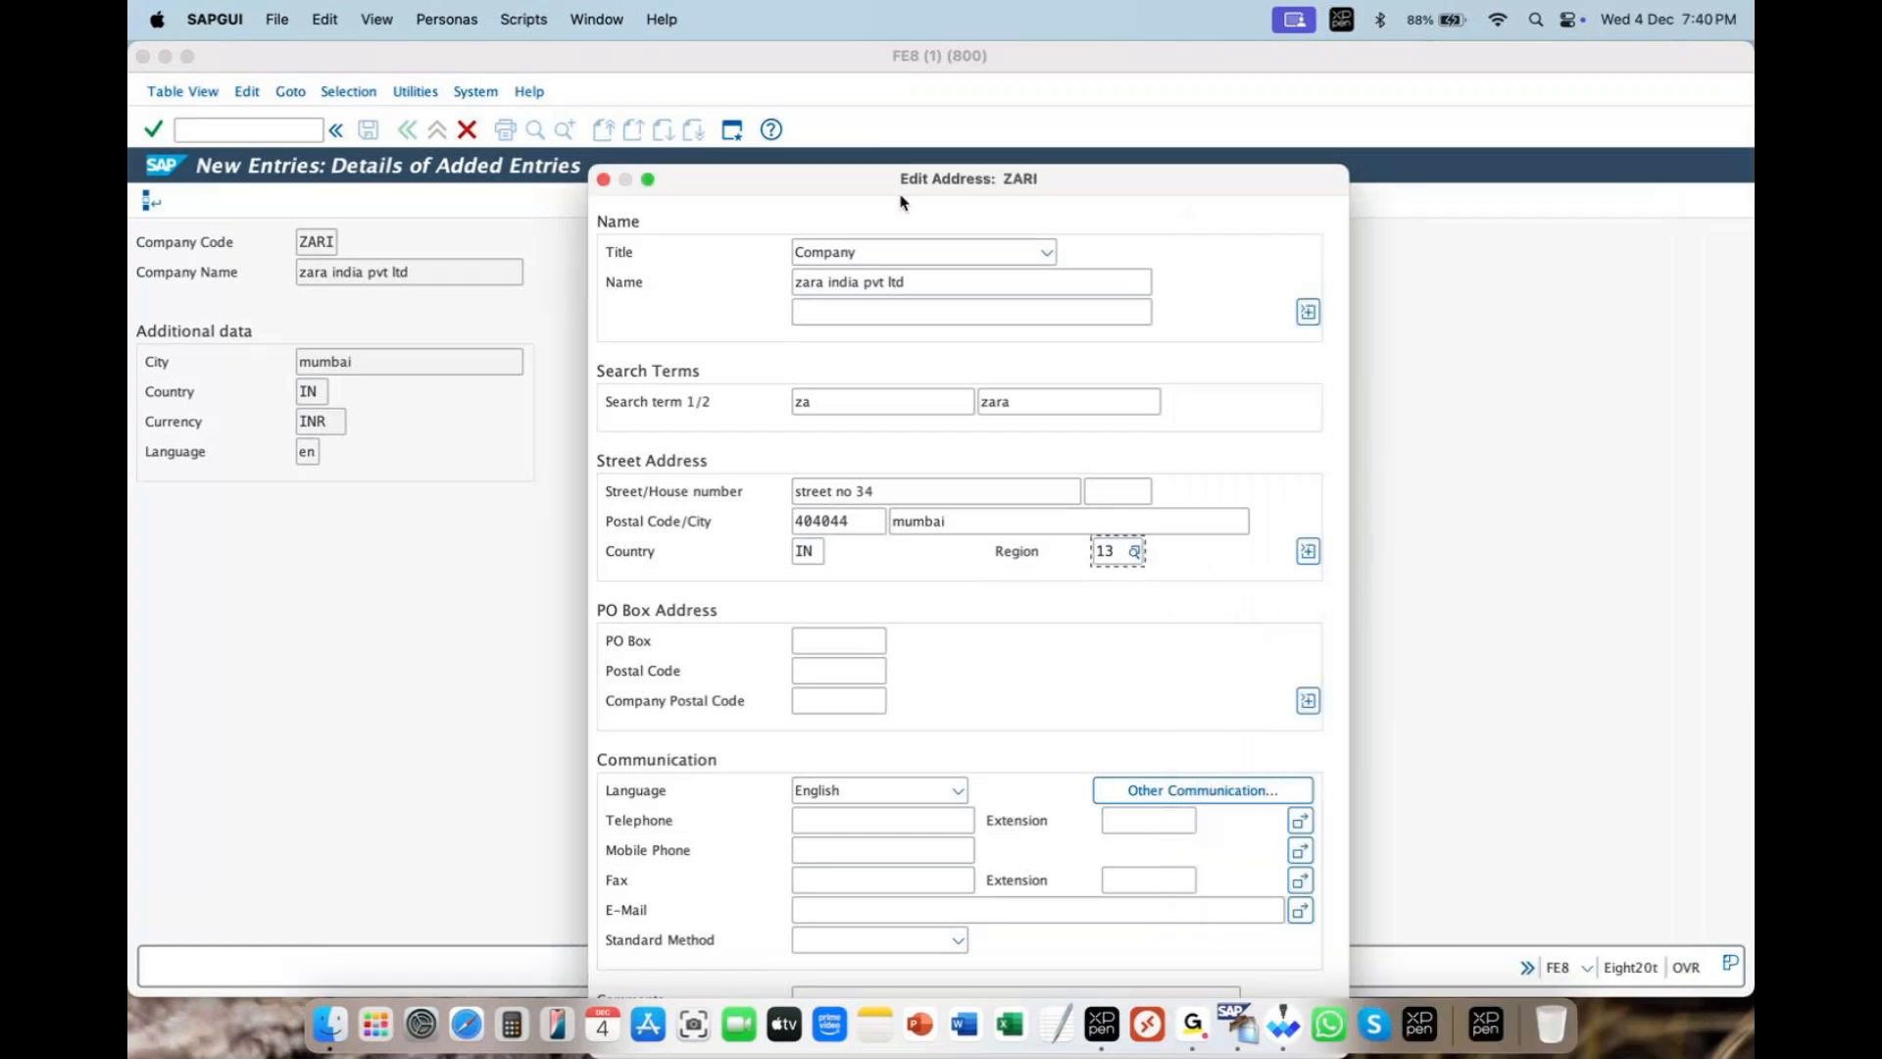
- Annotate the completed title, name, search term and street fields, then clear the annotations
{"action": "mouse_move", "coordinate": [713, 459]}
{"action": "left_mouse_down"}
{"action": "mouse_move", "coordinate": [849, 468]}
{"action": "mouse_move", "coordinate": [1030, 568]}
{"action": "mouse_move", "coordinate": [779, 593]}
{"action": "mouse_move", "coordinate": [755, 555]}
{"action": "left_mouse_up"}
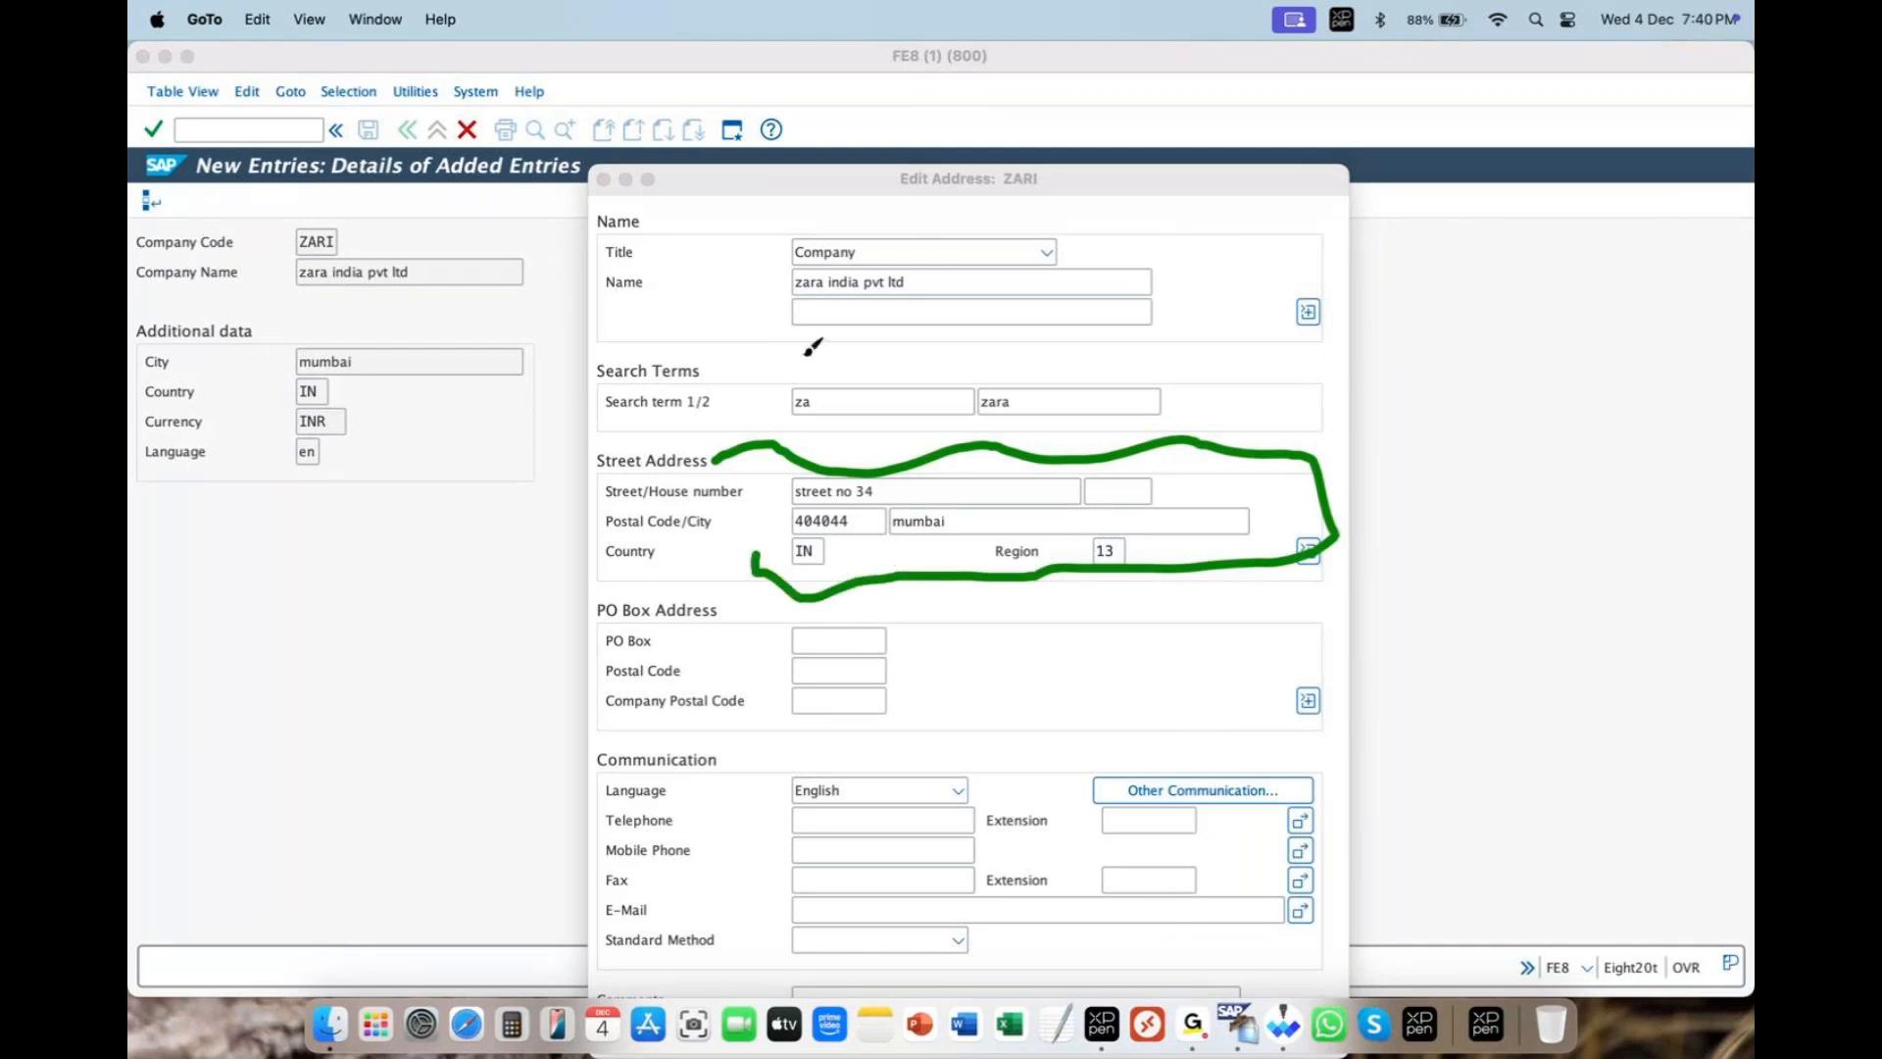
{"action": "left_click_drag", "start_coordinate": [726, 258], "coordinate": [813, 224]}
{"action": "left_click_drag", "start_coordinate": [758, 294], "coordinate": [814, 268]}
{"action": "left_click_drag", "start_coordinate": [773, 395], "coordinate": [829, 361]}
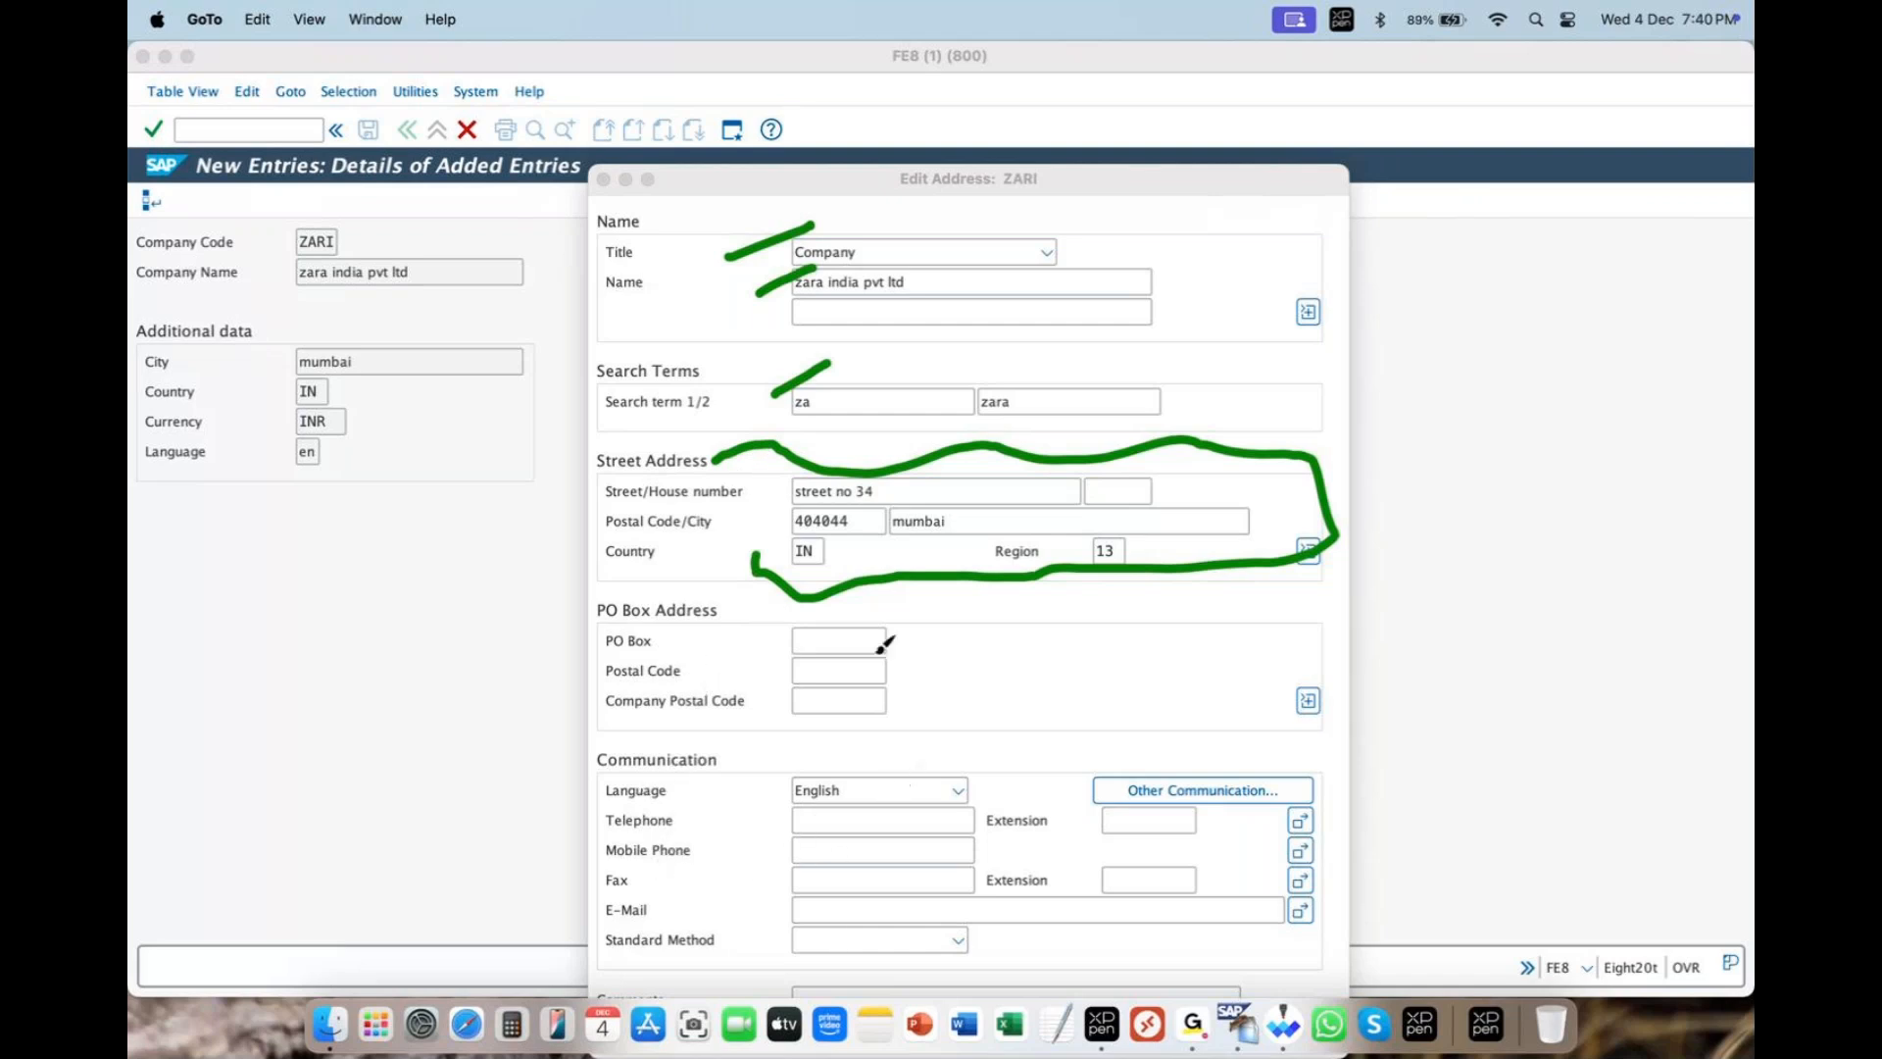
{"action": "mouse_move", "coordinate": [696, 227]}
{"action": "left_mouse_down"}
{"action": "mouse_move", "coordinate": [1319, 369]}
{"action": "mouse_move", "coordinate": [1459, 591]}
{"action": "mouse_move", "coordinate": [1132, 637]}
{"action": "left_mouse_up"}
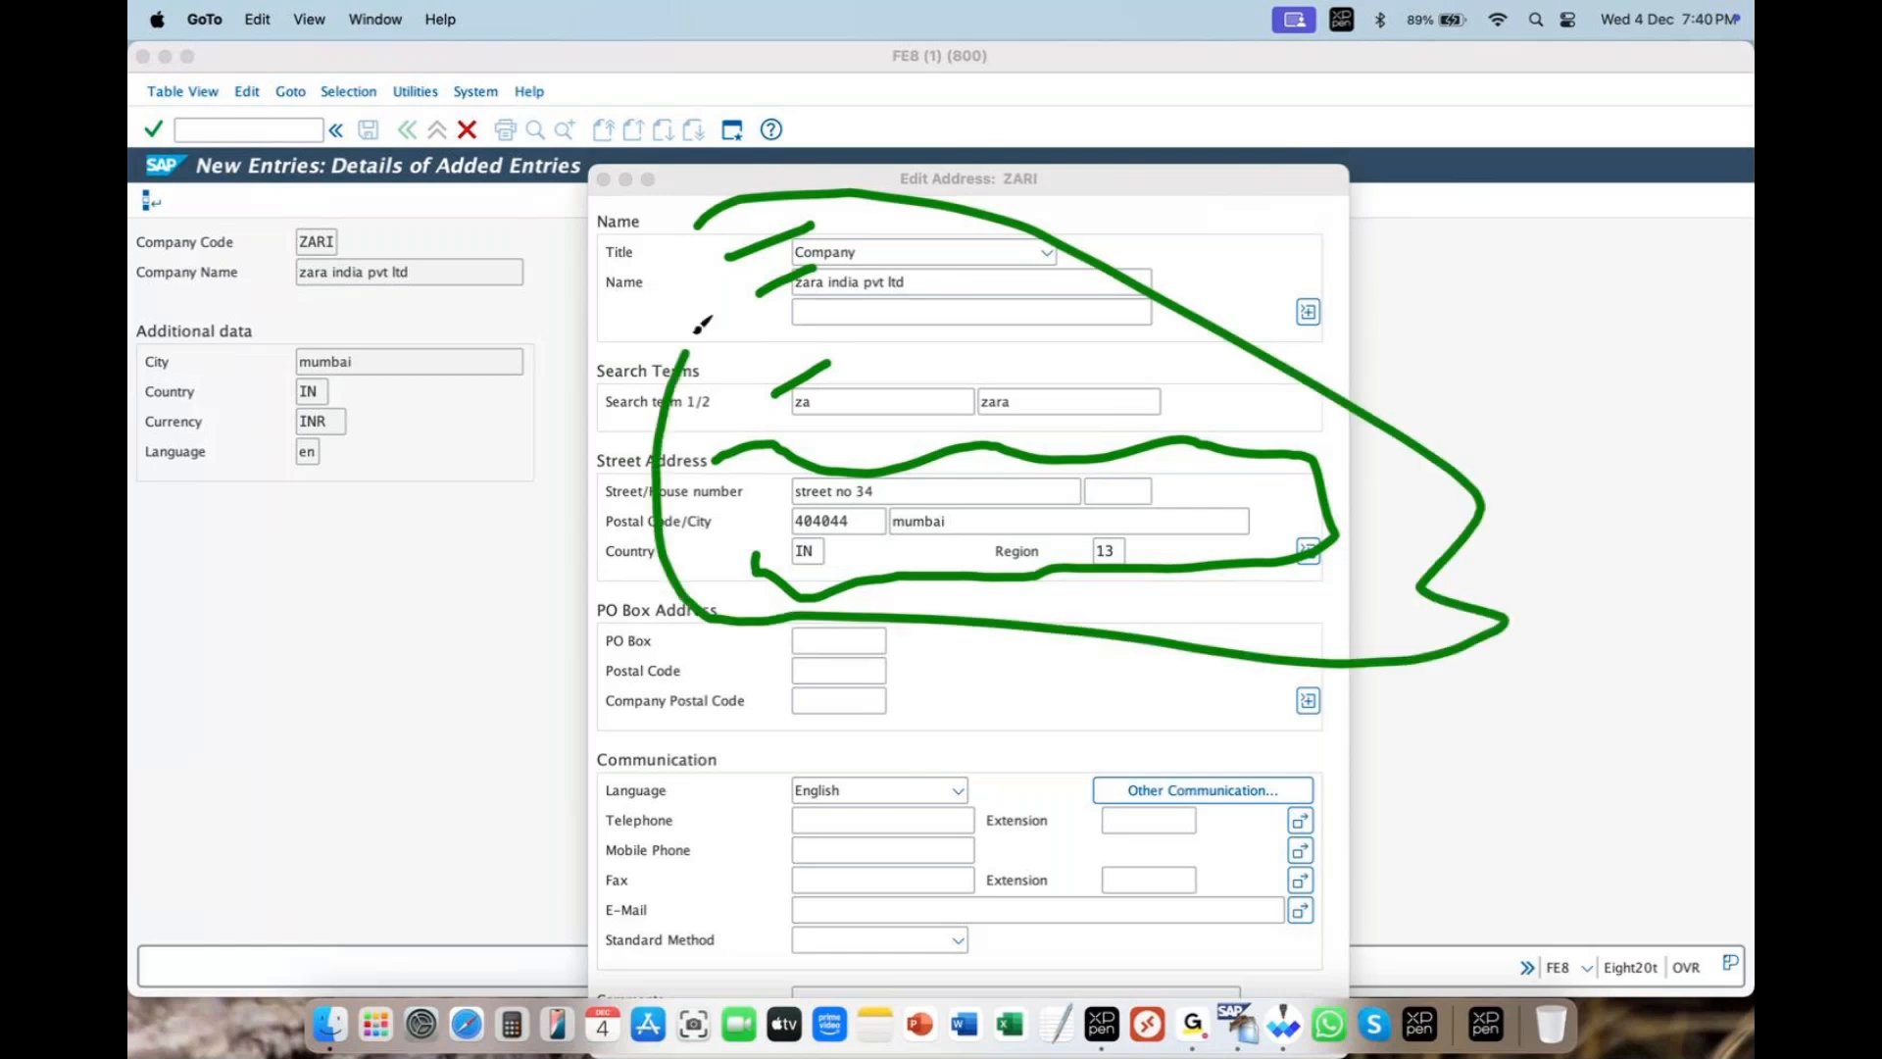
{"action": "left_click", "coordinate": [1011, 90]}
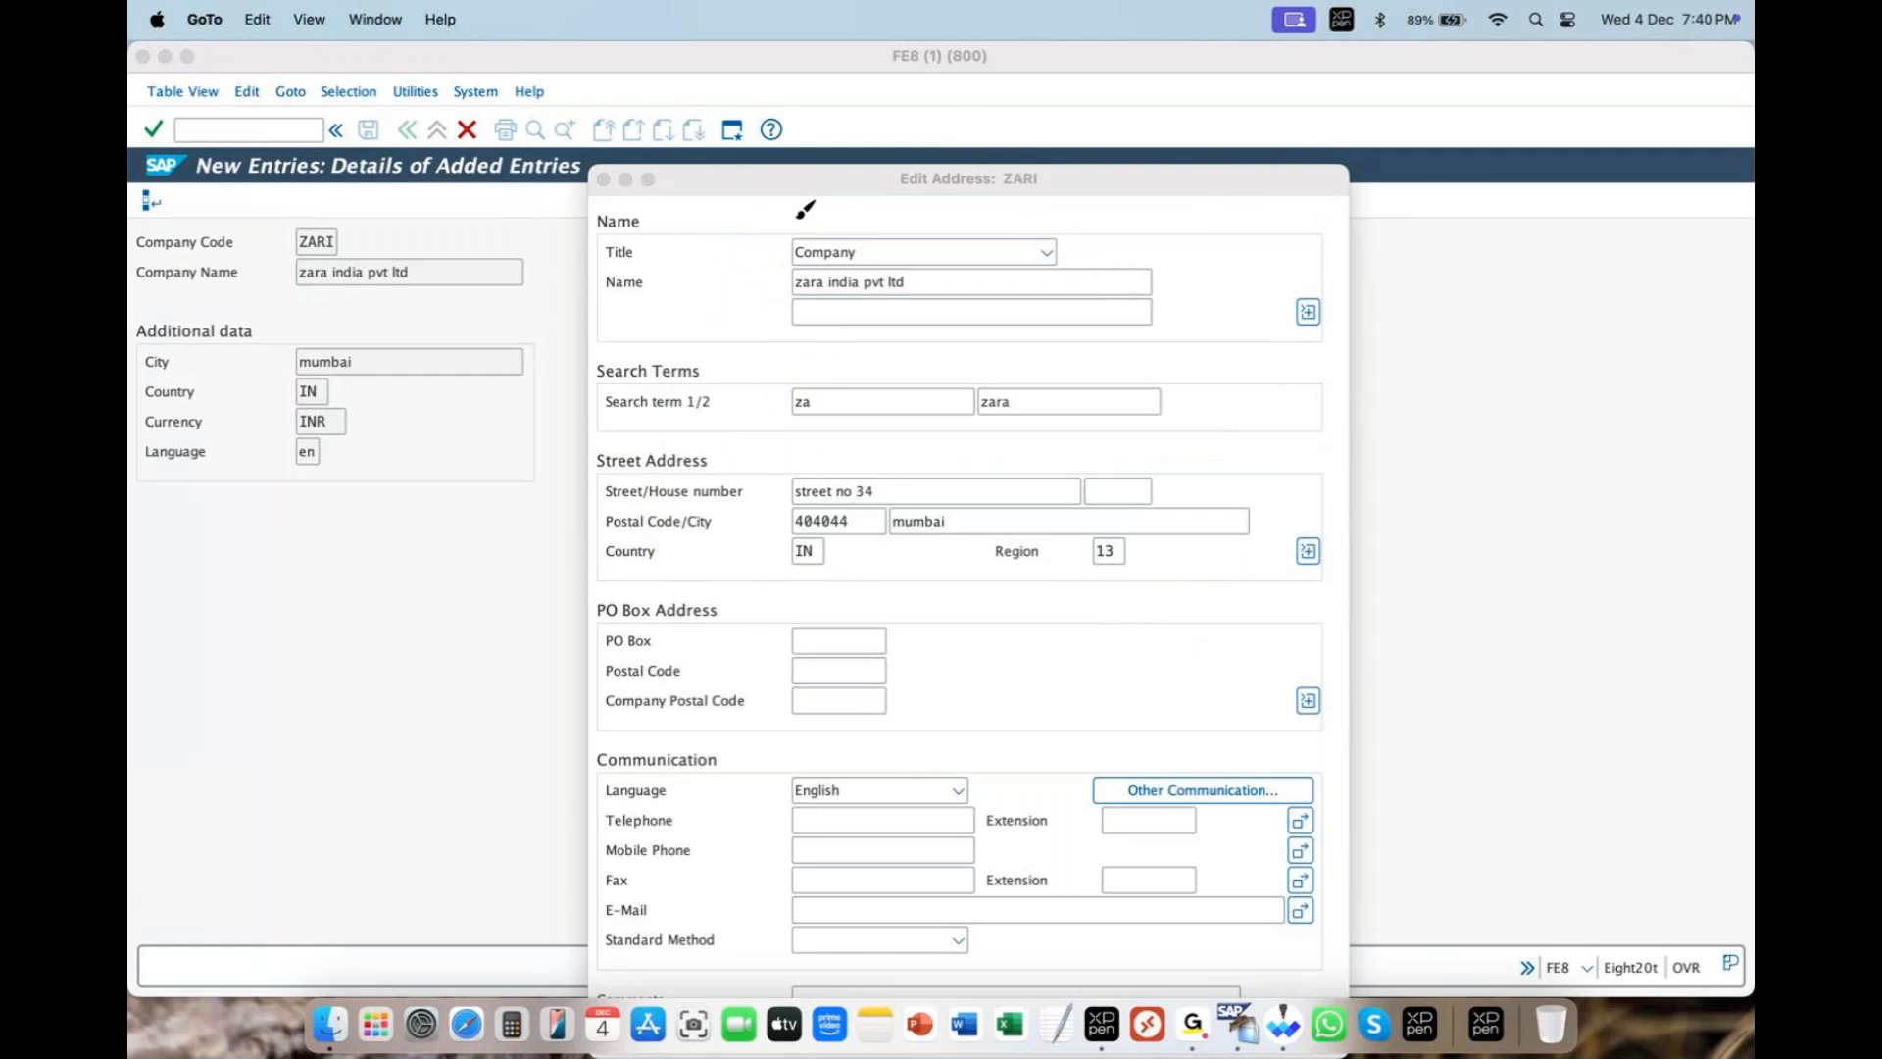
{"action": "left_click", "coordinate": [467, 396]}
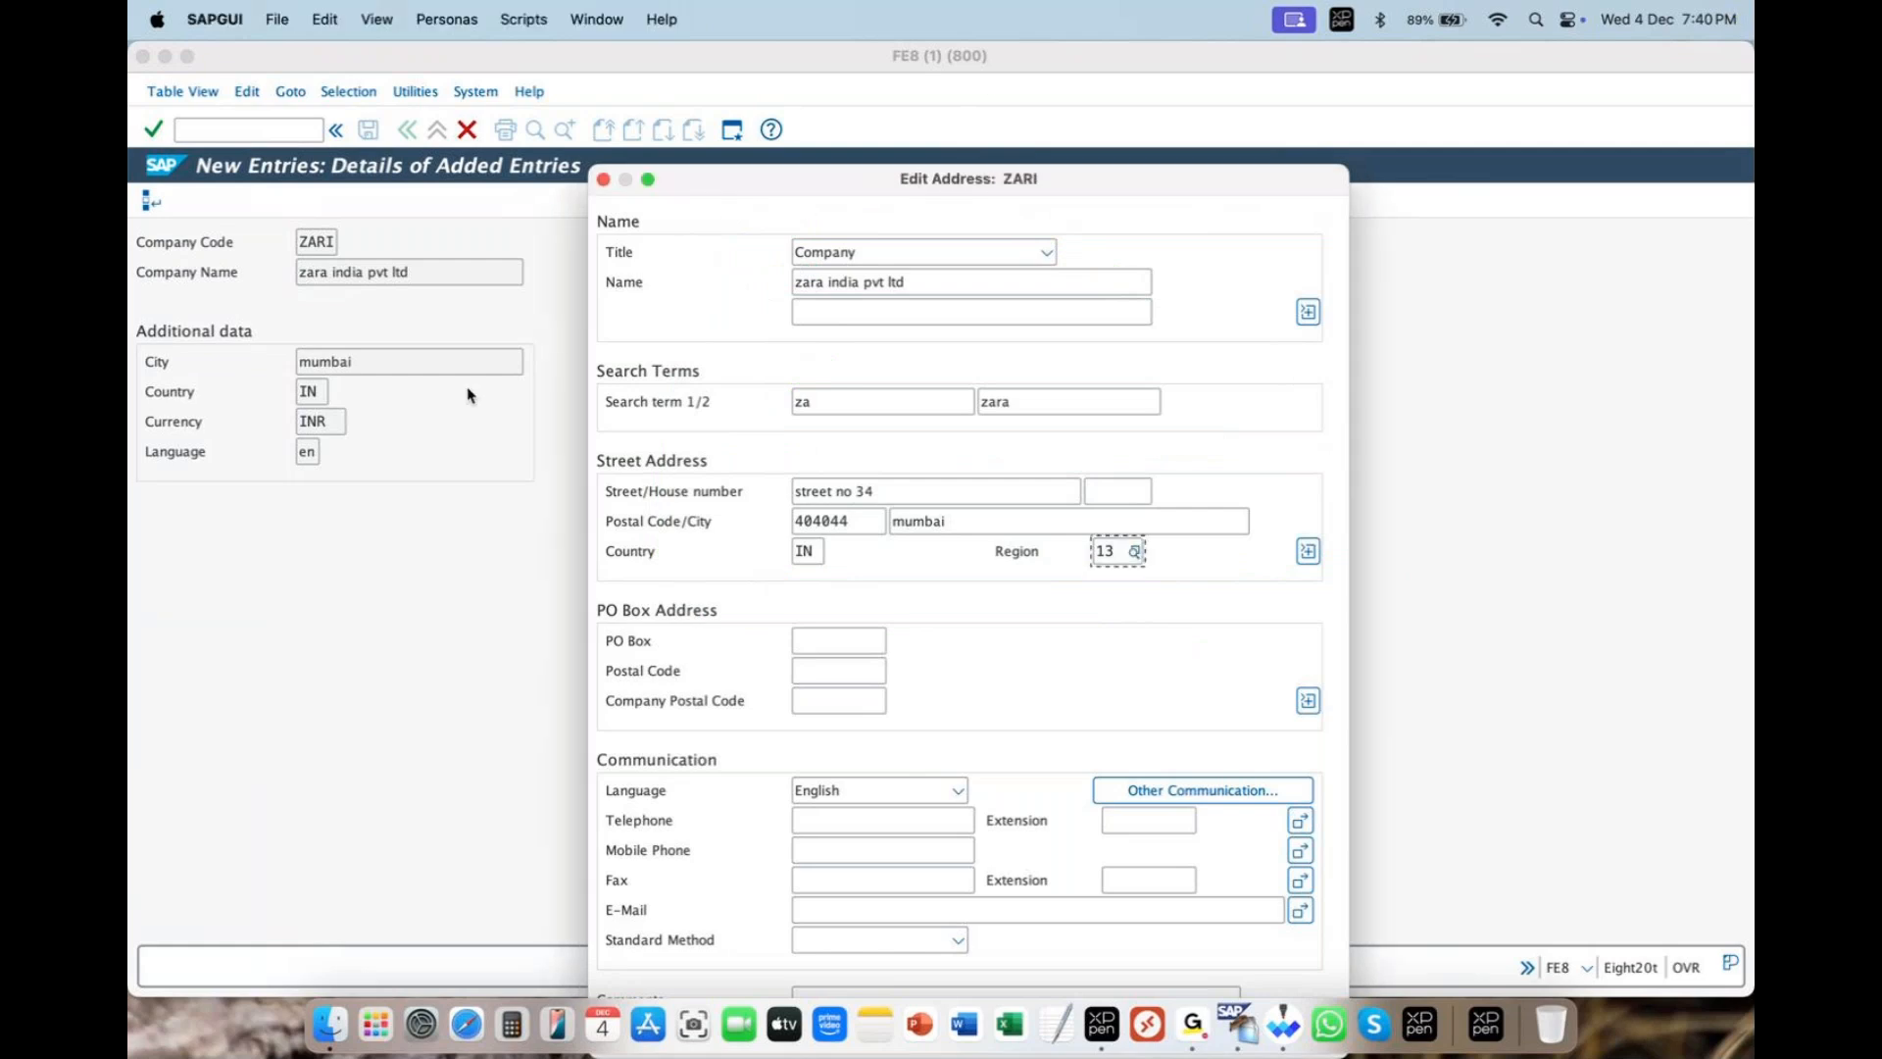
- Close Edit Address and confirm the zara customizing request to save ZARI
{"action": "key", "text": "Return"}
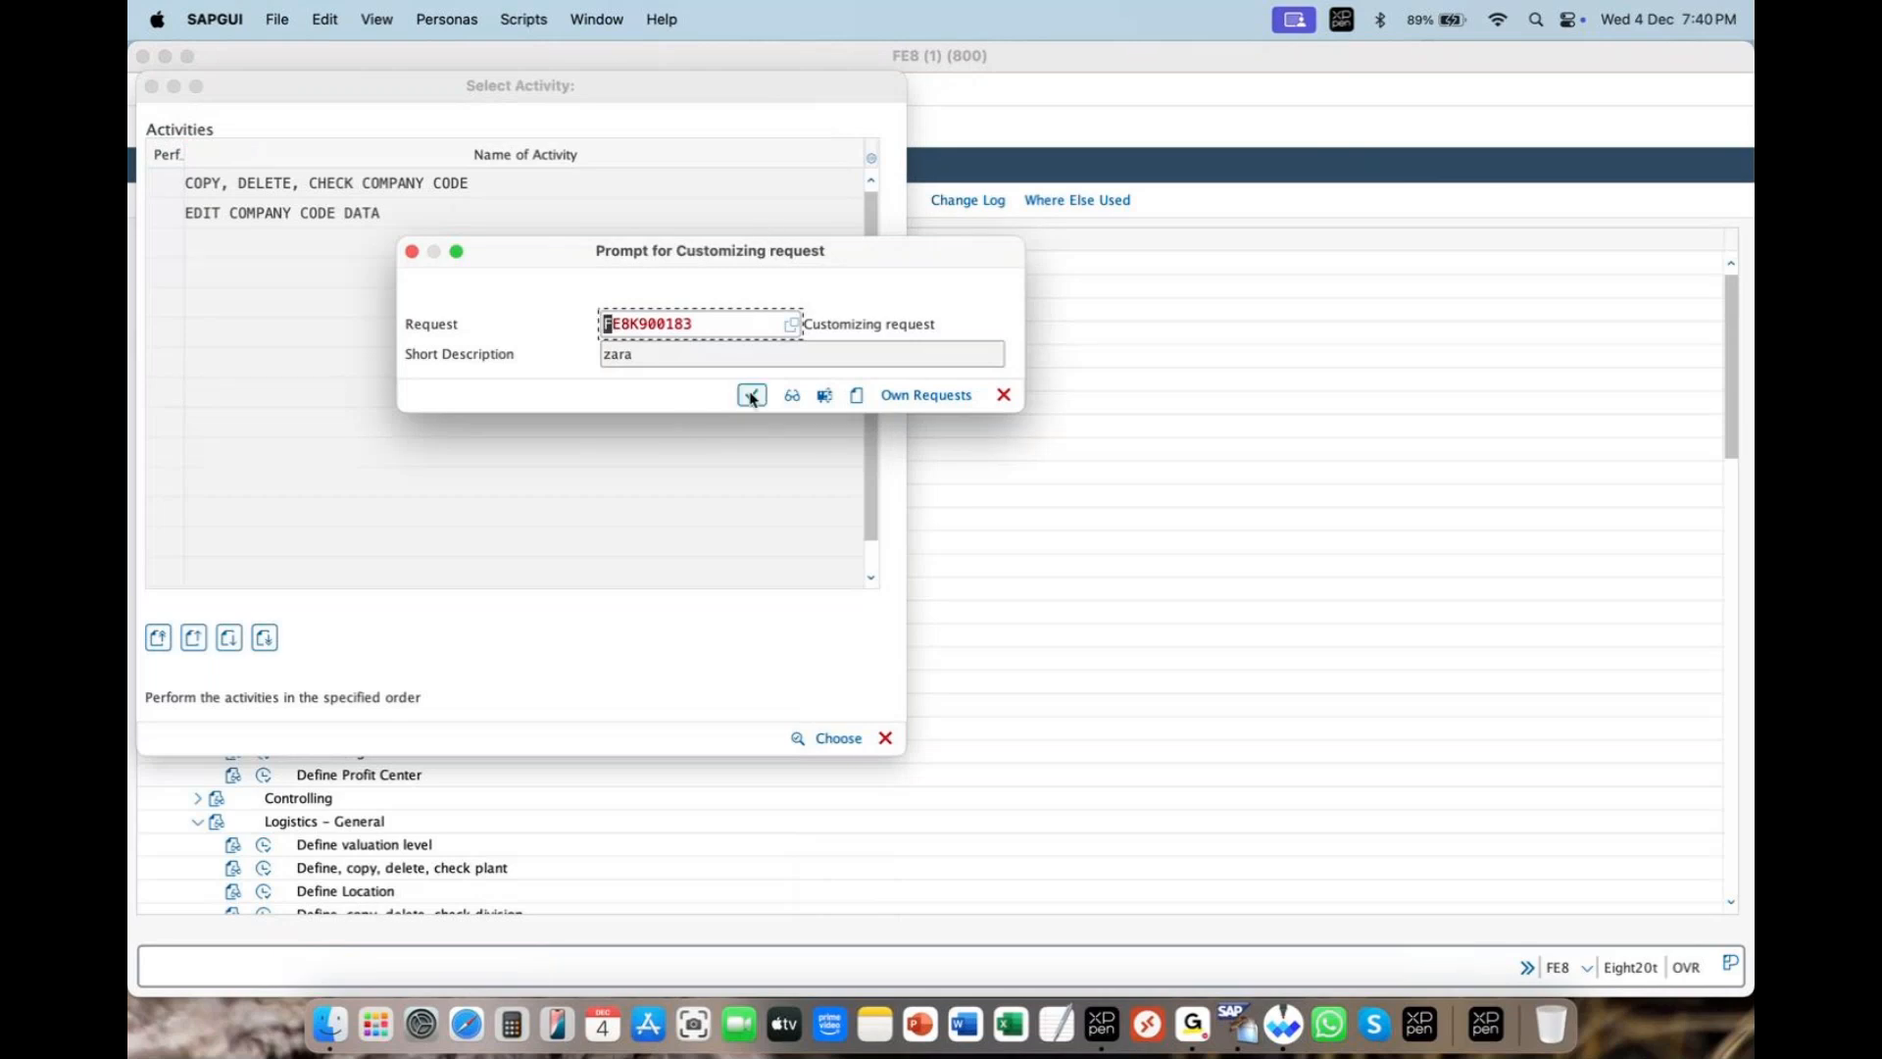
{"action": "left_click", "coordinate": [751, 395]}
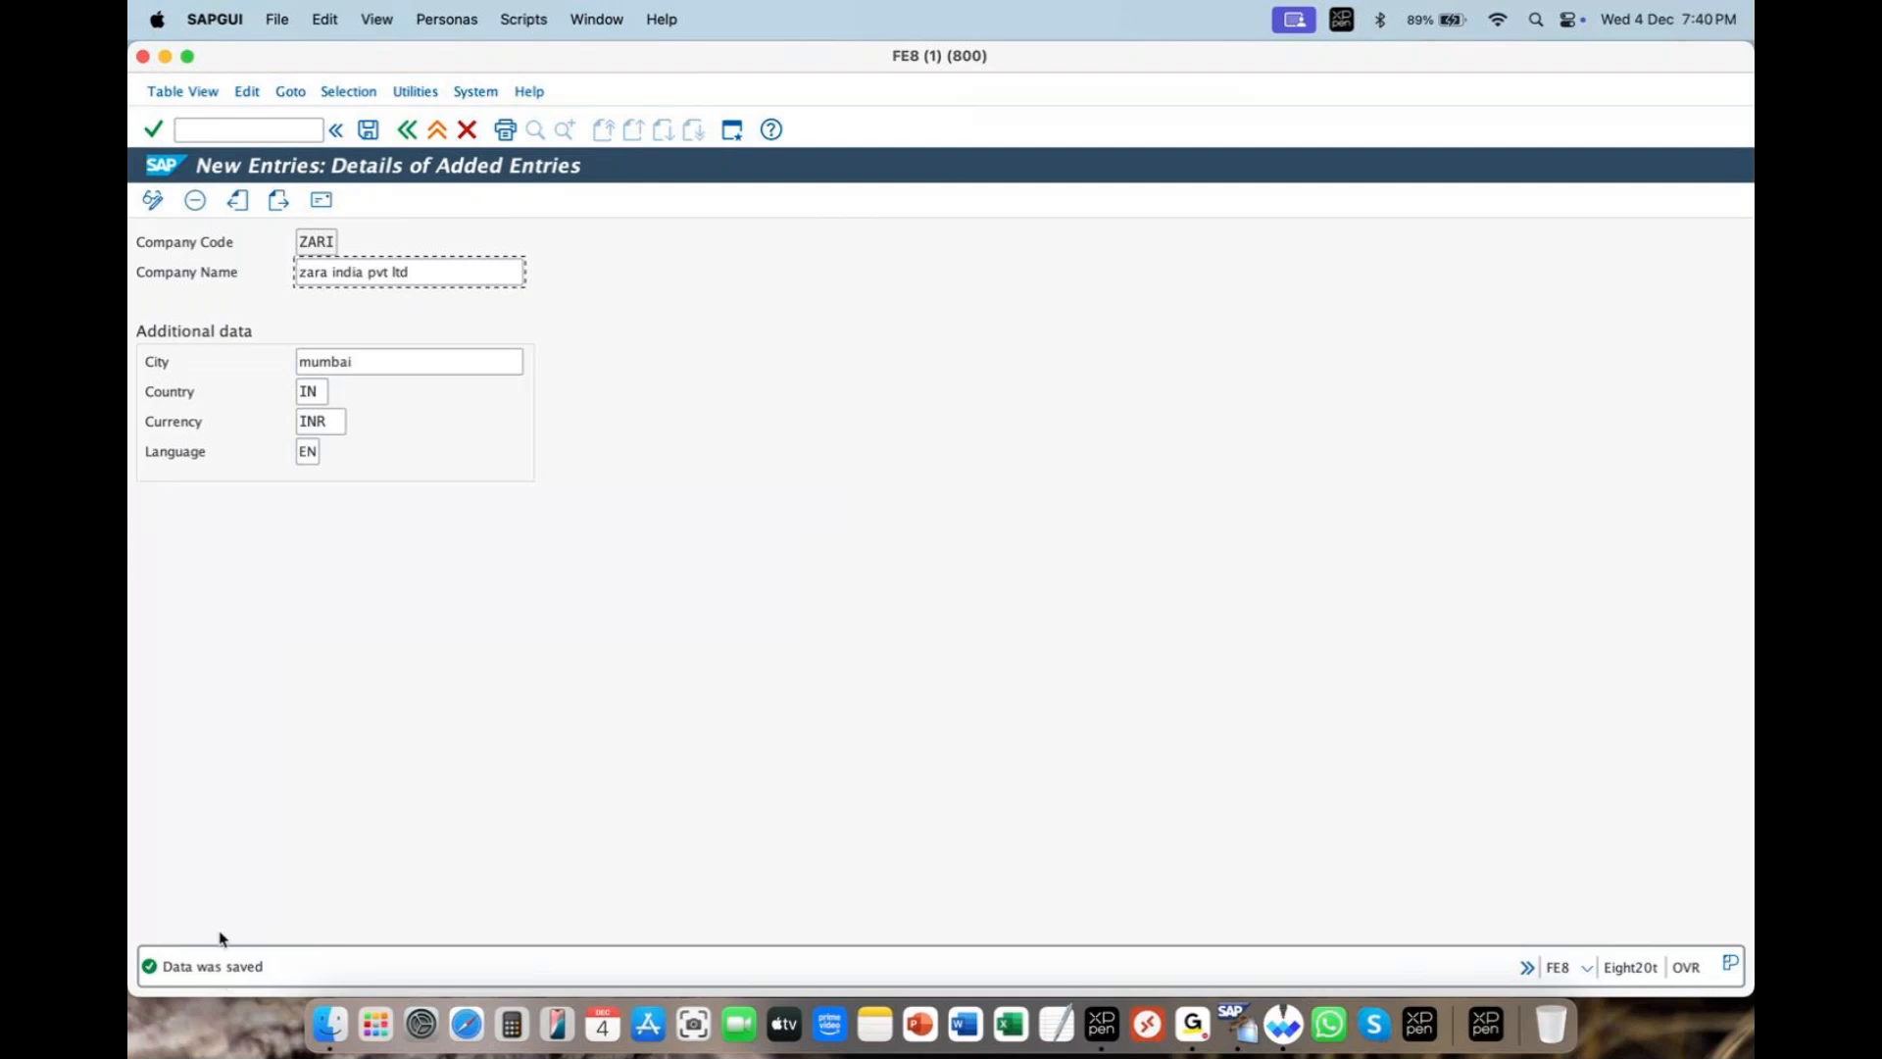
- Go back twice and cancel the Select Activity dialog to reach Display IMG
{"action": "left_click", "coordinate": [407, 129]}
{"action": "left_click", "coordinate": [406, 131]}
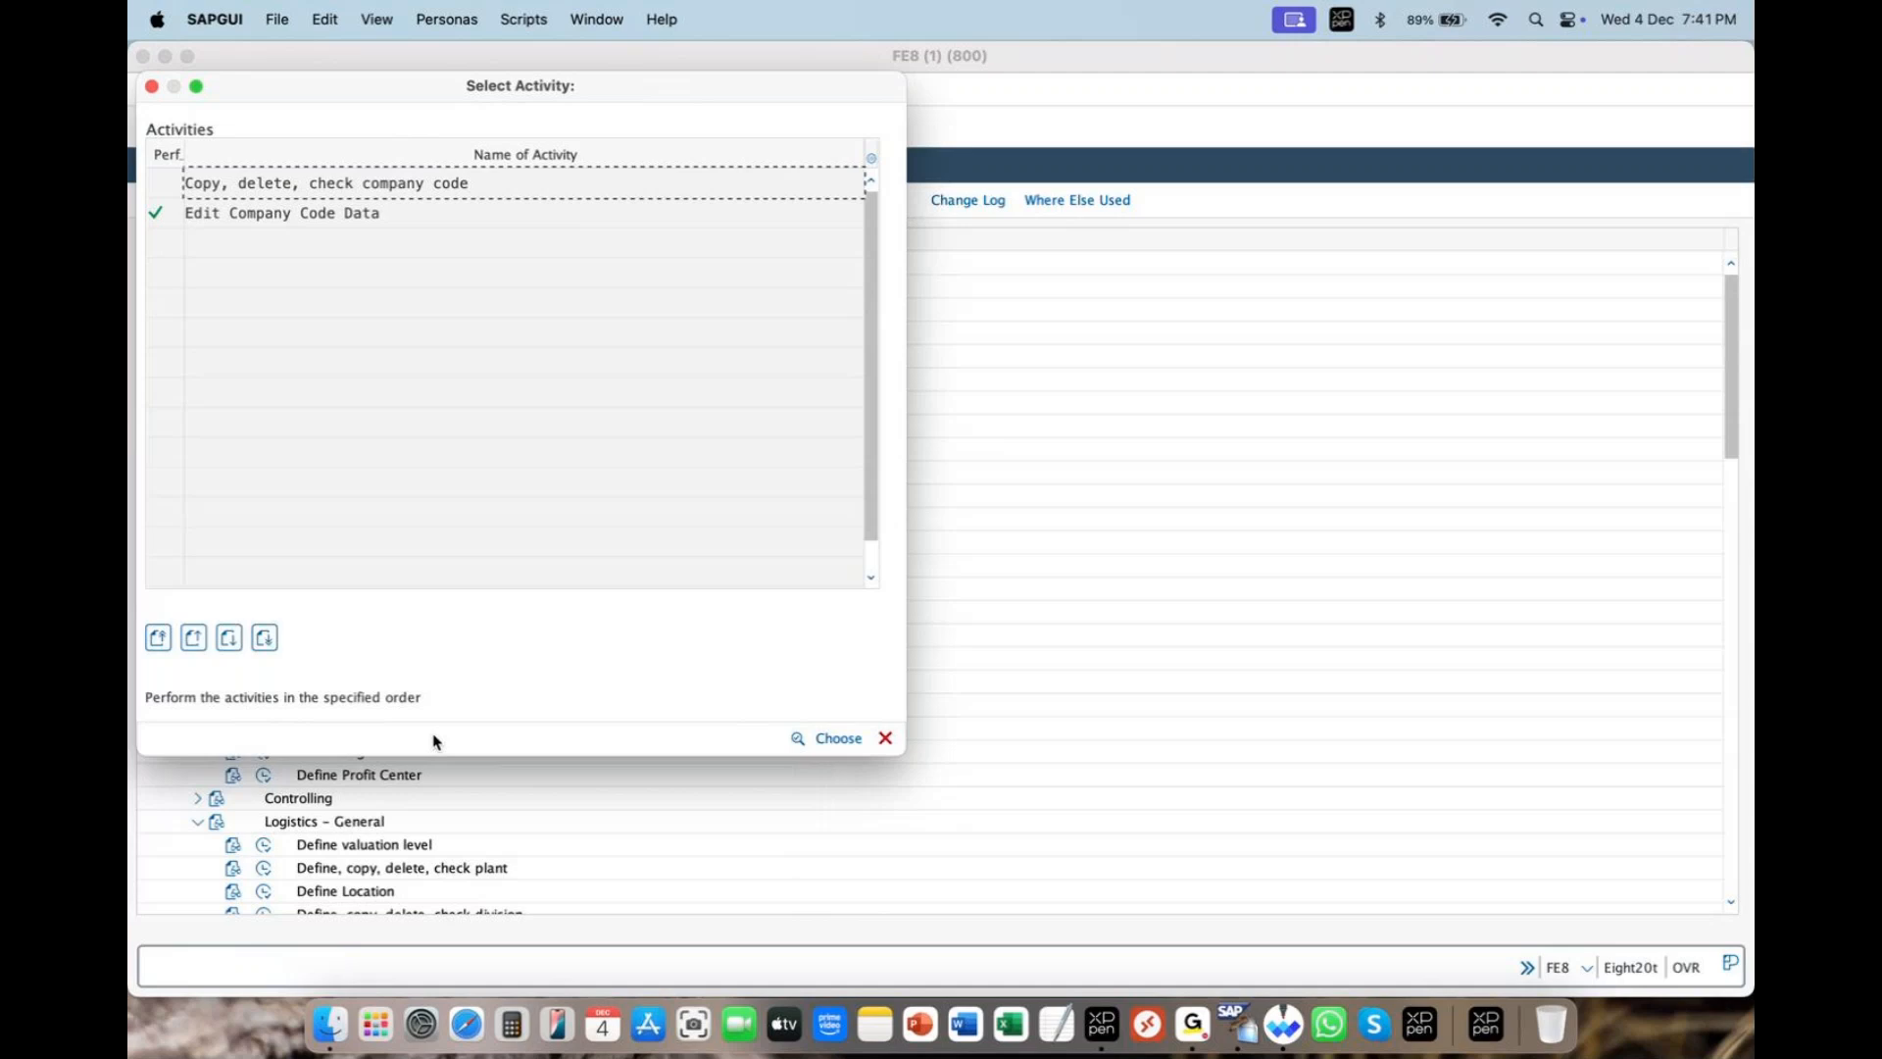
{"action": "left_click", "coordinate": [884, 739]}
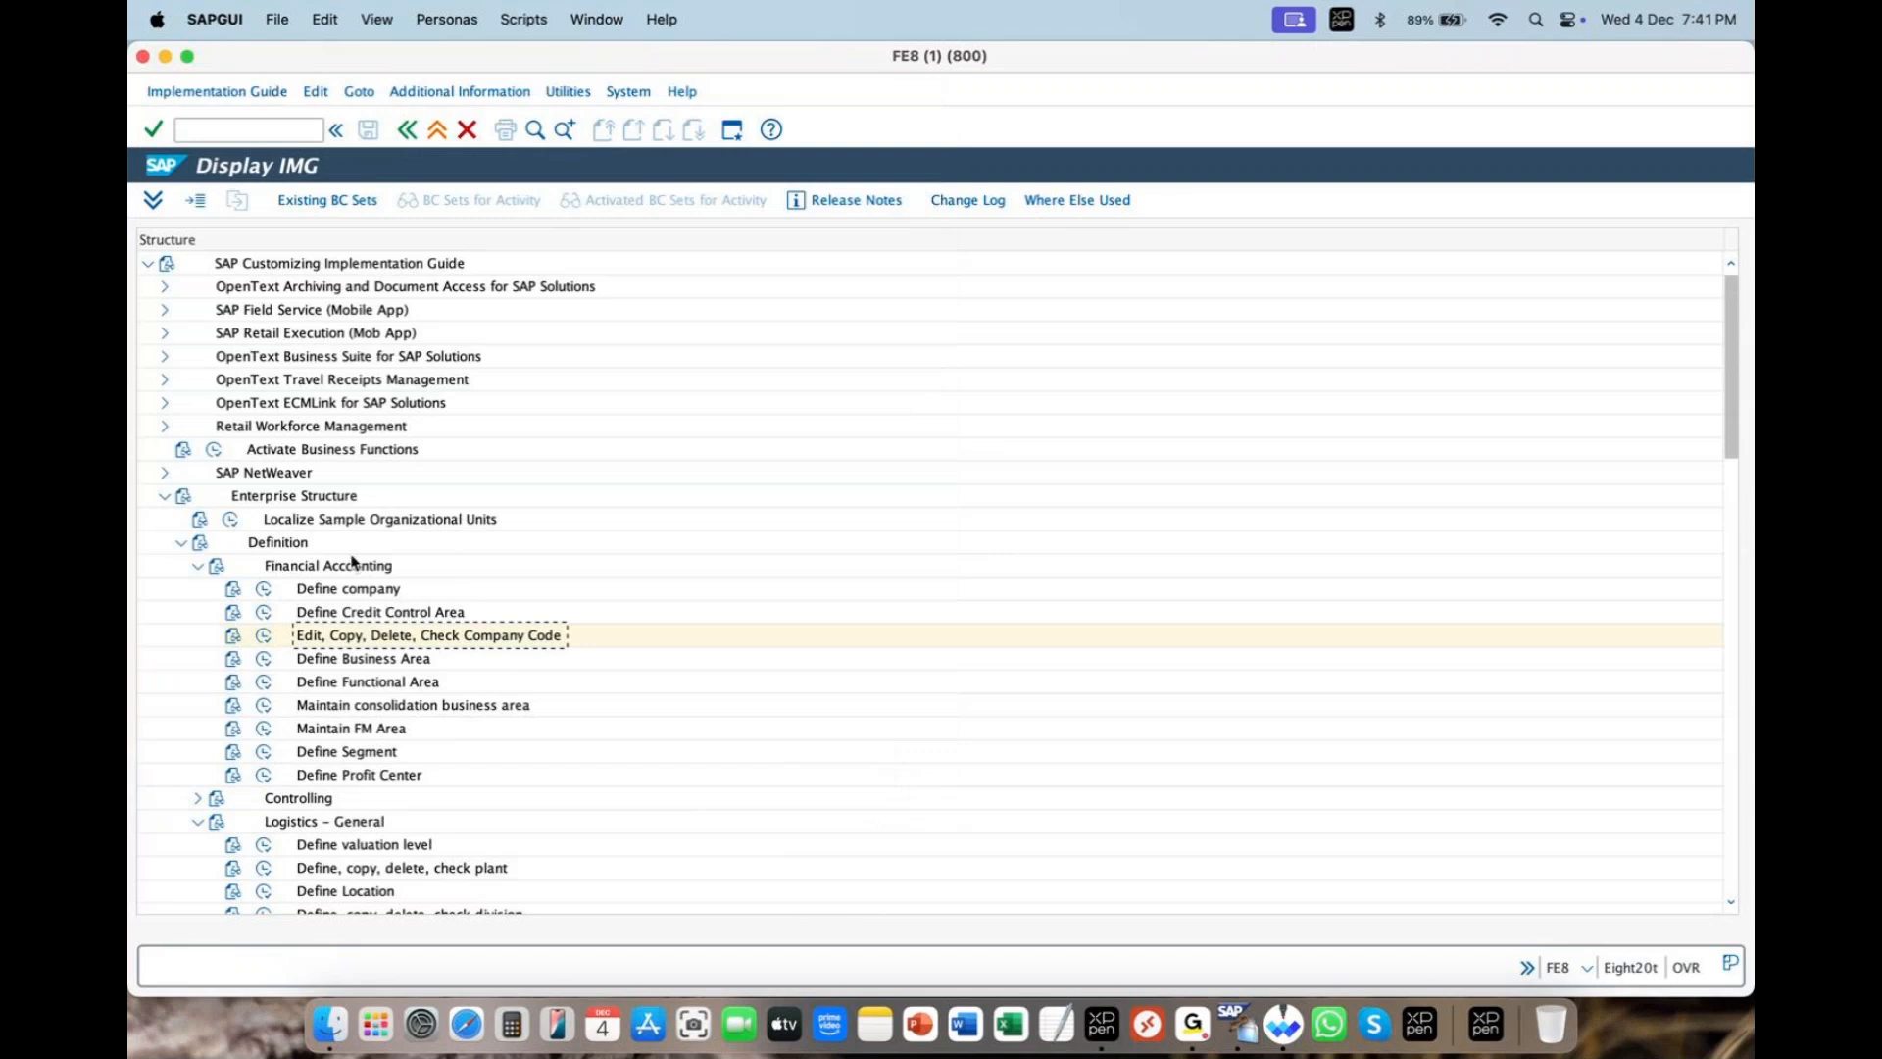
- Collapse Financial Accounting and point out division, sales organization, distribution channel, sales office and sales group activities
{"action": "left_click", "coordinate": [197, 568]}
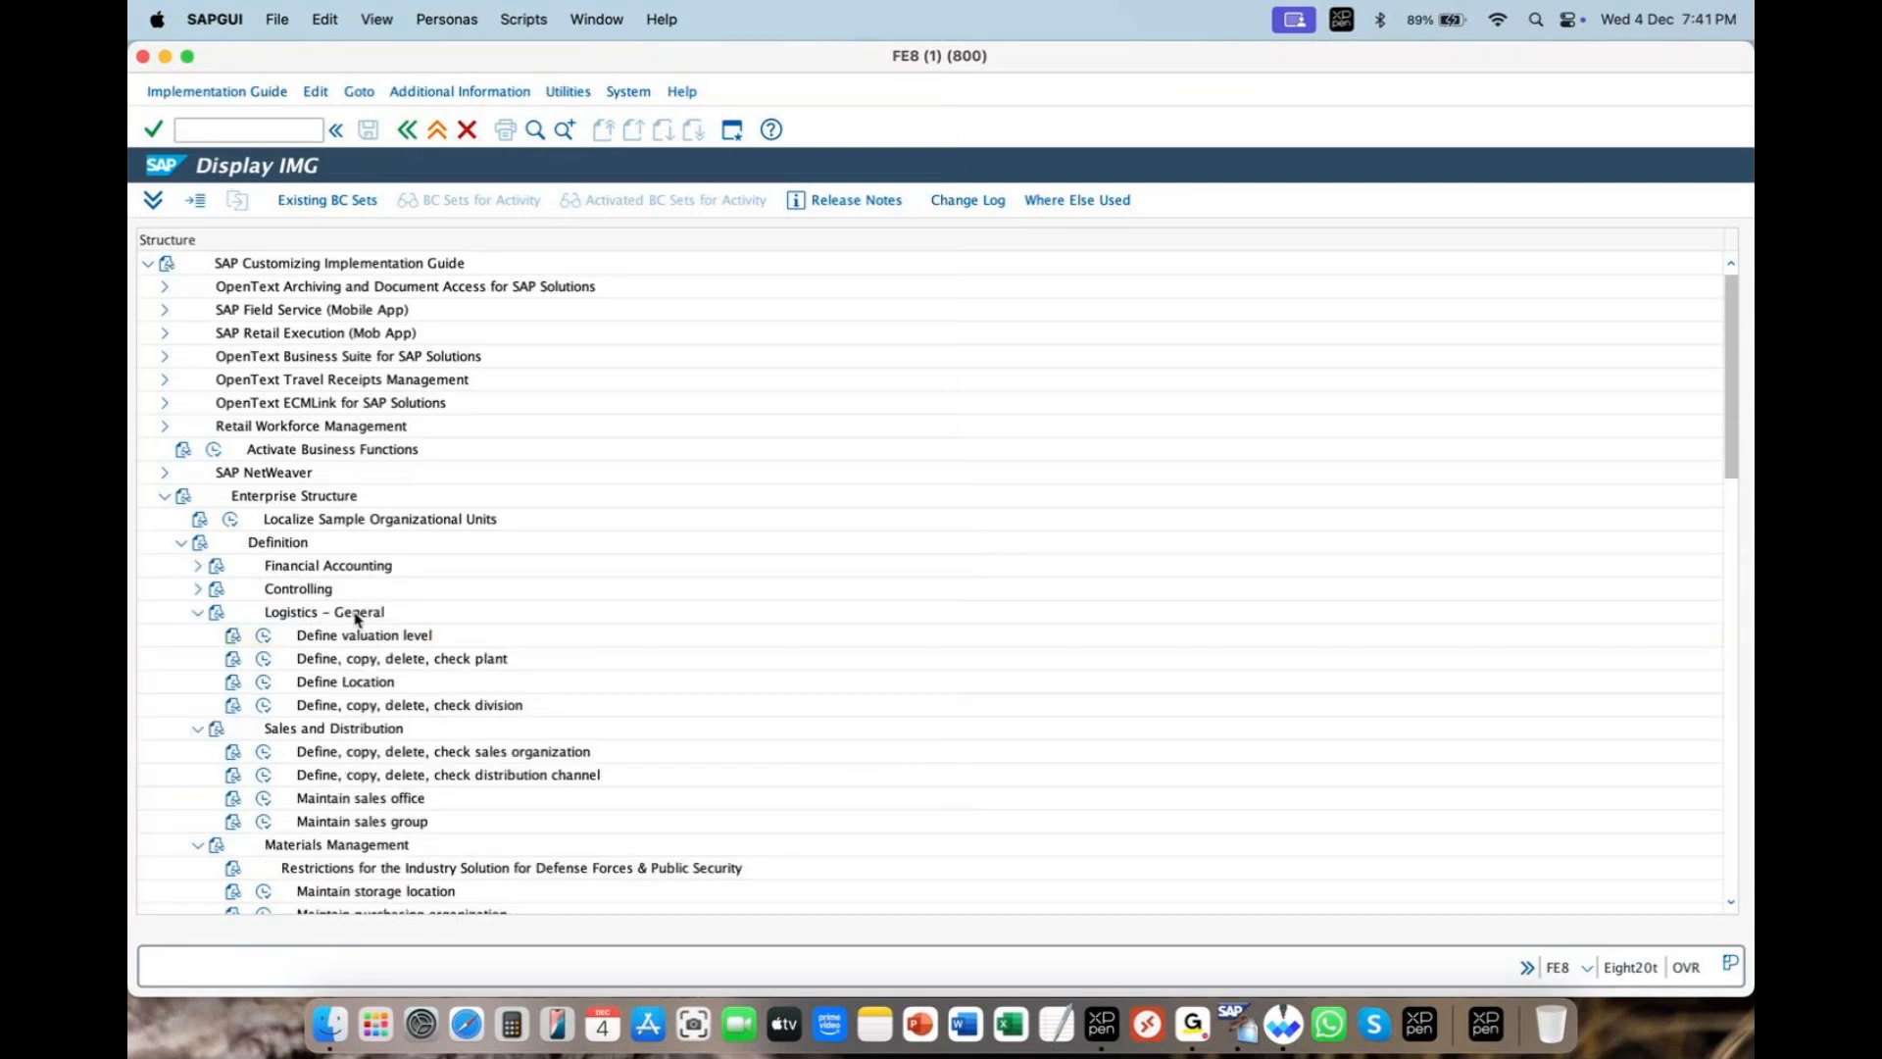
{"action": "left_click", "coordinate": [408, 706]}
{"action": "left_click", "coordinate": [457, 753]}
{"action": "left_click", "coordinate": [457, 776]}
{"action": "left_click", "coordinate": [423, 799]}
{"action": "left_click", "coordinate": [411, 823]}
{"action": "left_click_drag", "start_coordinate": [1730, 332], "coordinate": [1728, 419]}
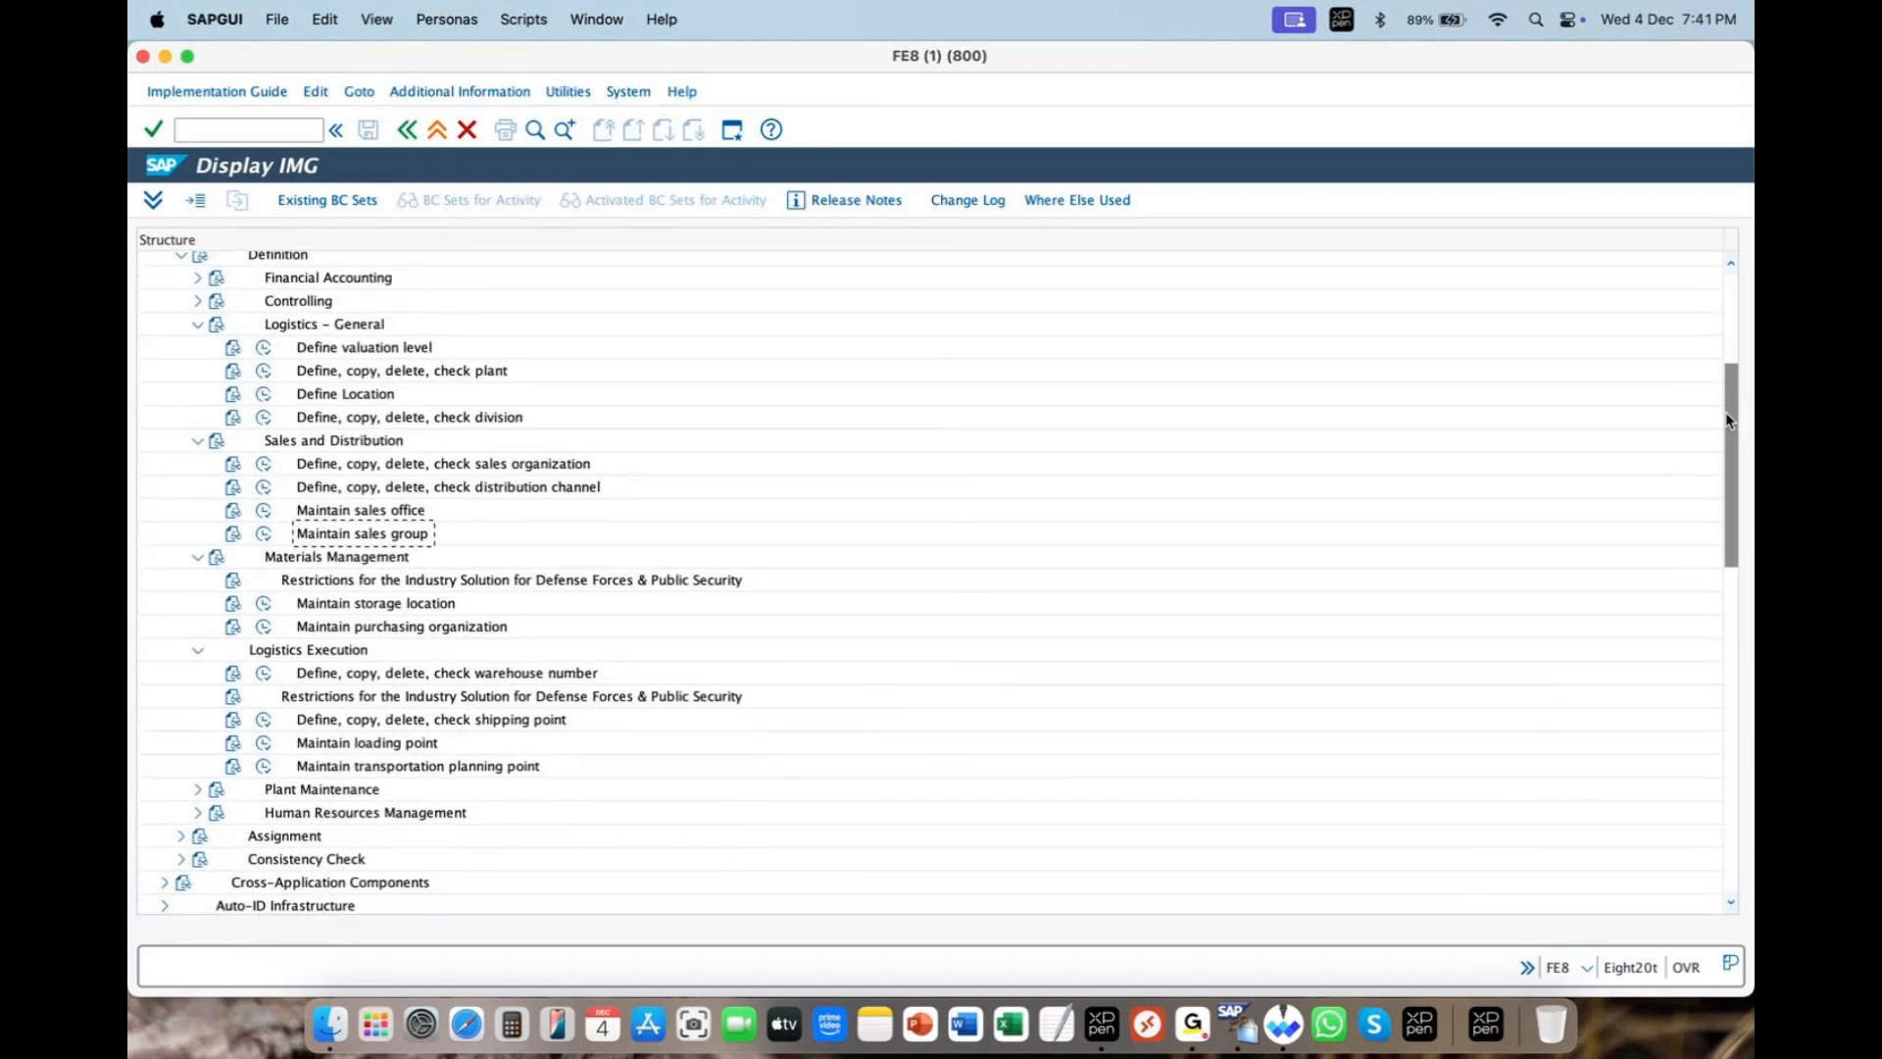
{"action": "left_click", "coordinate": [503, 679]}
{"action": "left_click", "coordinate": [501, 722]}
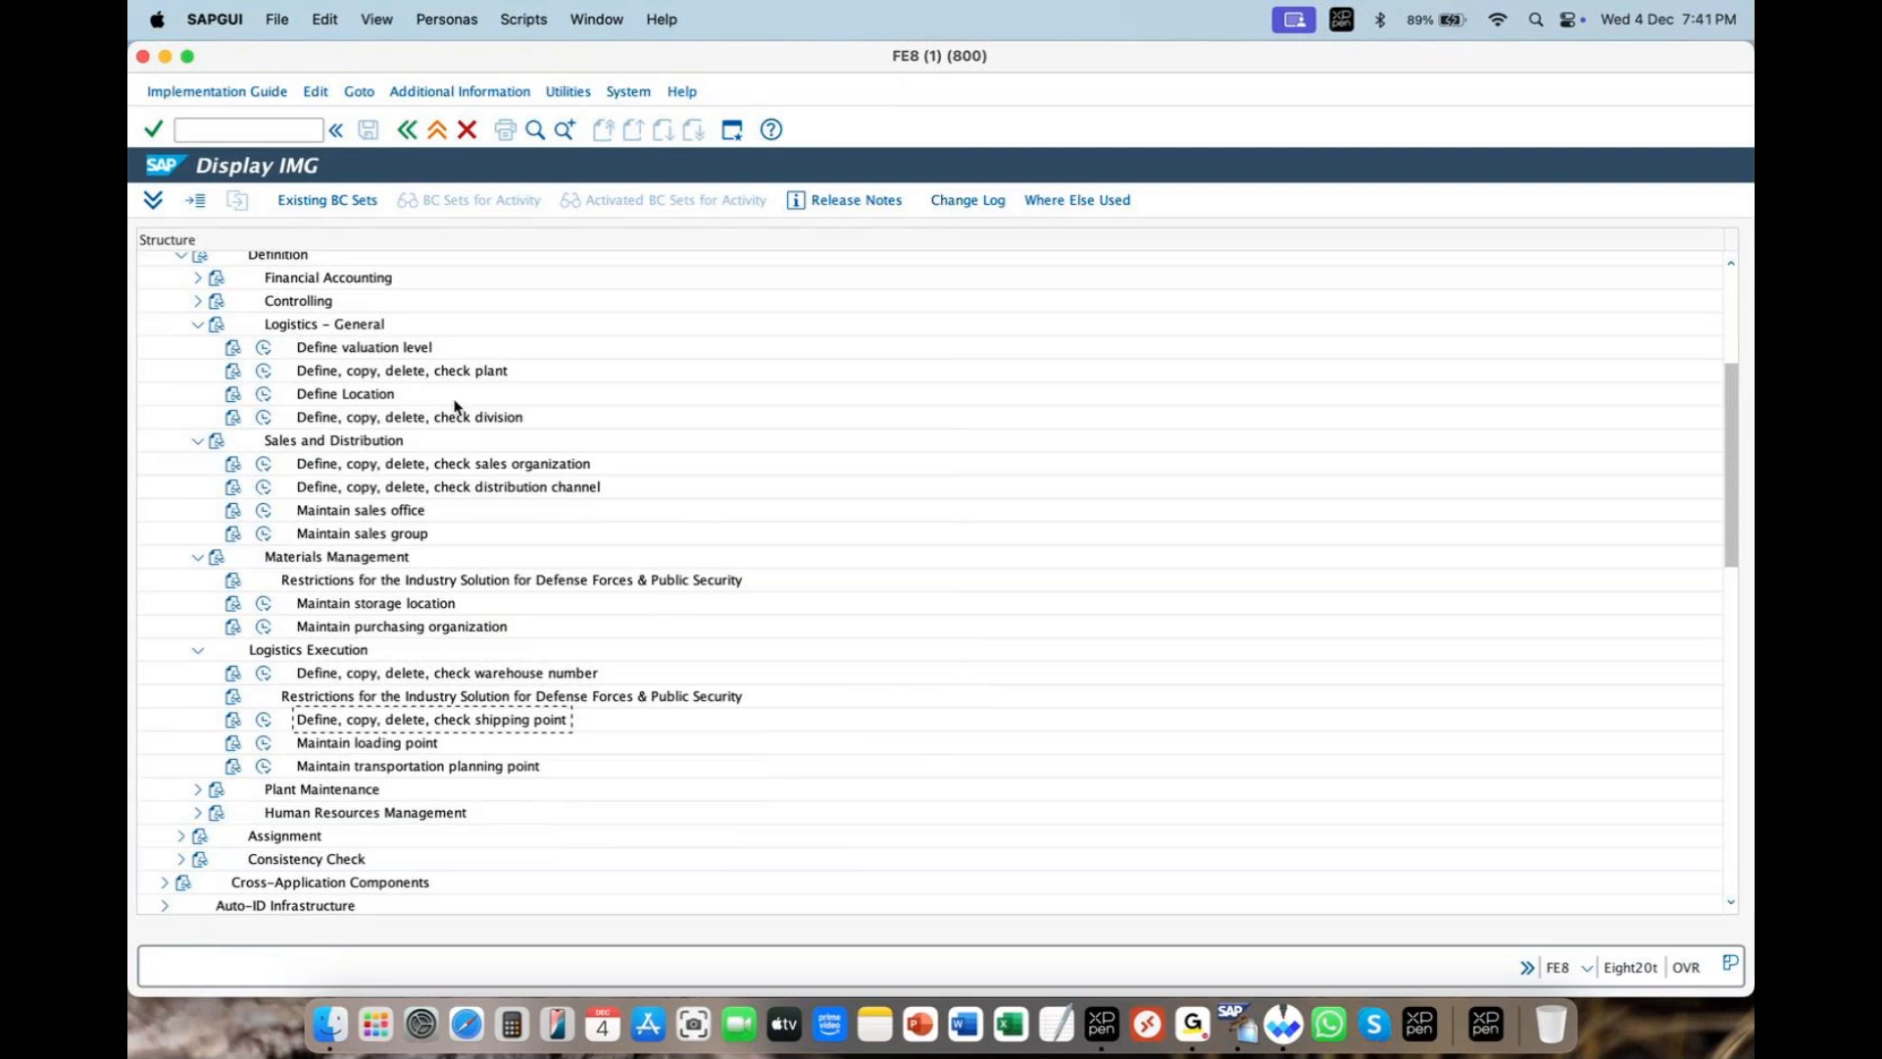
{"action": "left_click", "coordinate": [468, 377]}
{"action": "left_click", "coordinate": [1646, 86]}
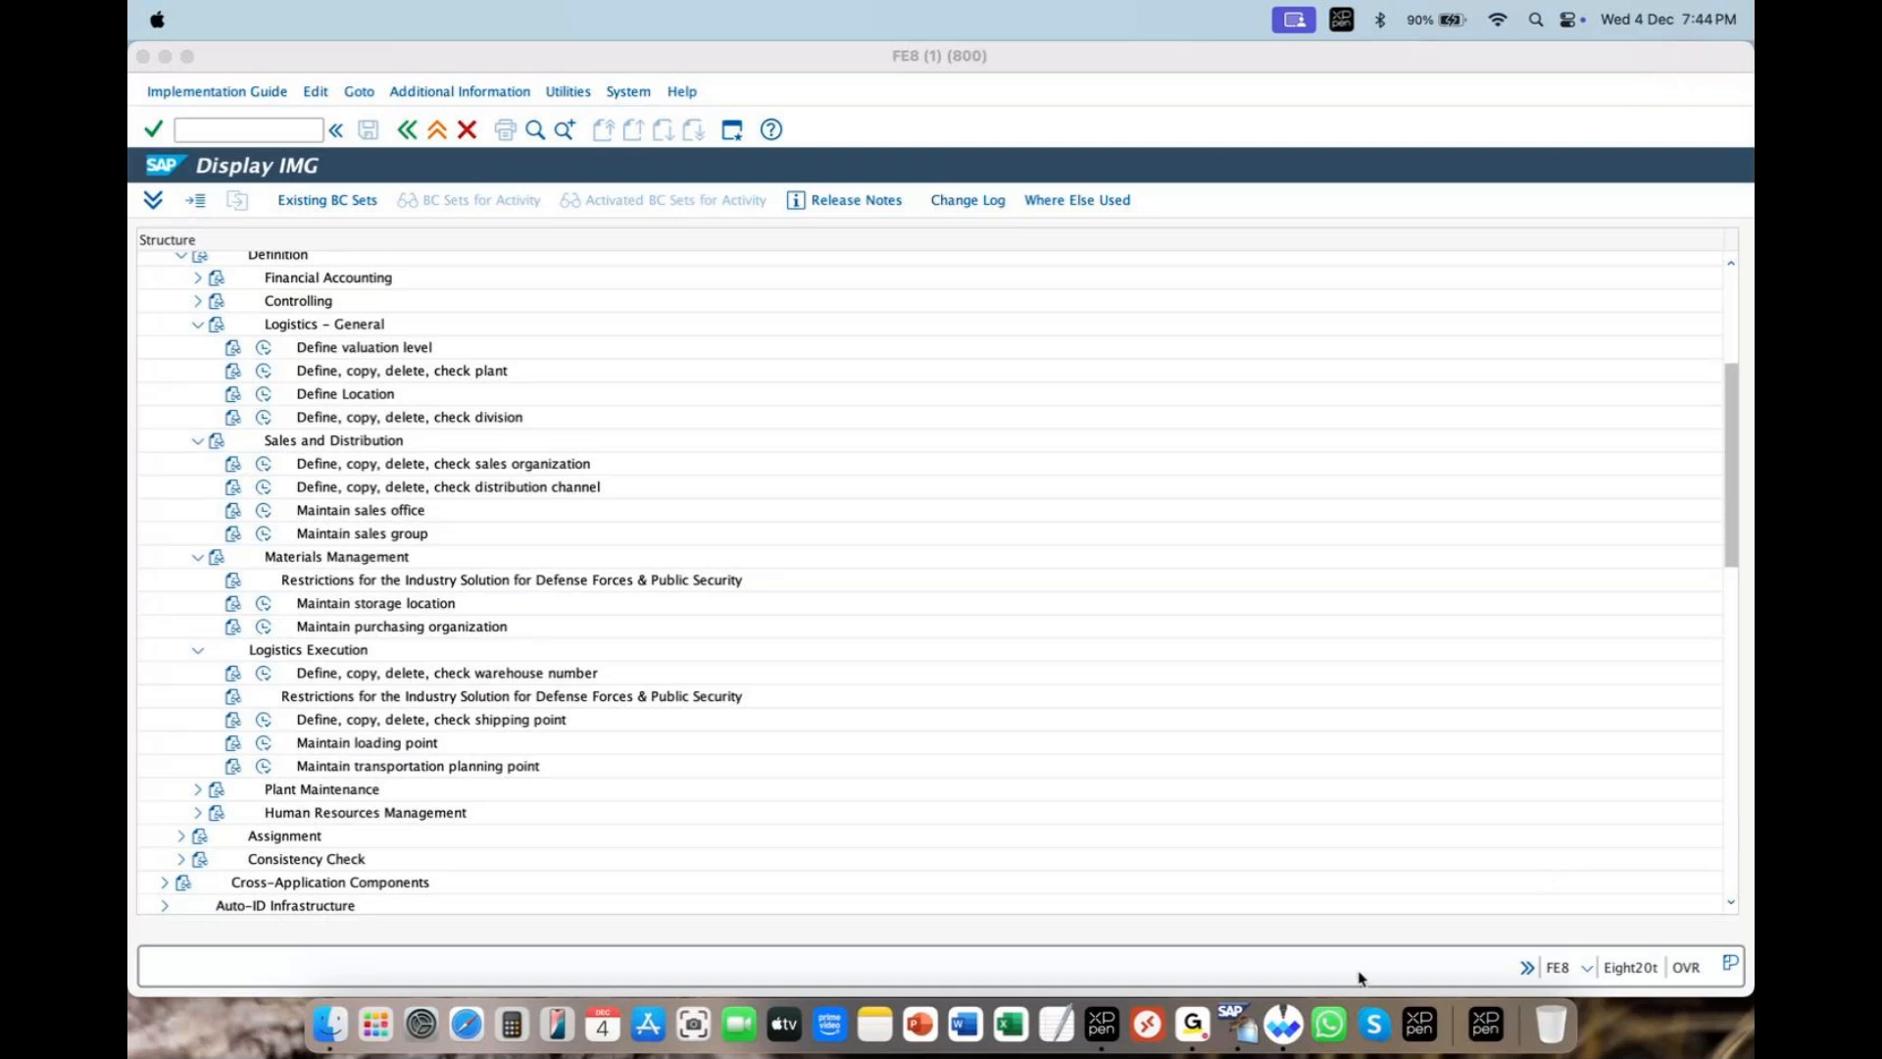
- Bring the ZARA enterprise-structure diagram in Whiteboard to the front
{"action": "left_click", "coordinate": [1291, 1025]}
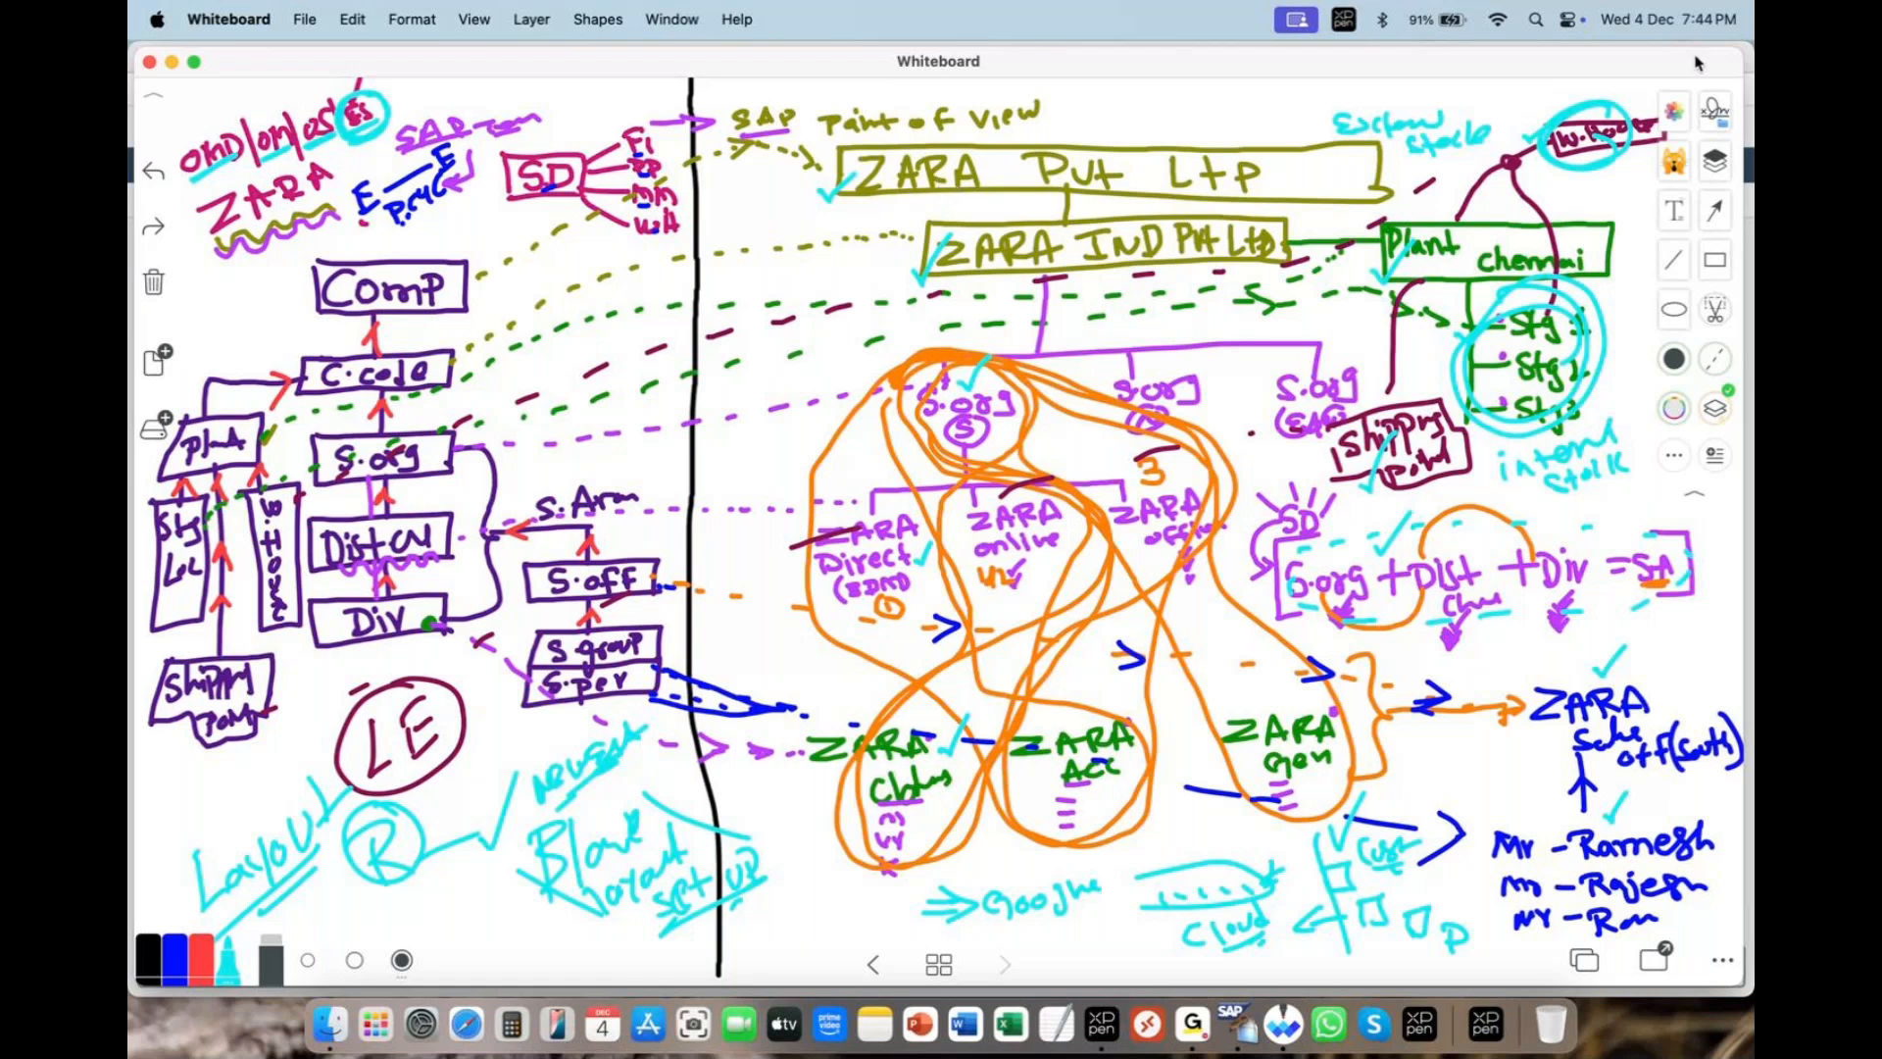
{"action": "left_click", "coordinate": [1497, 140]}
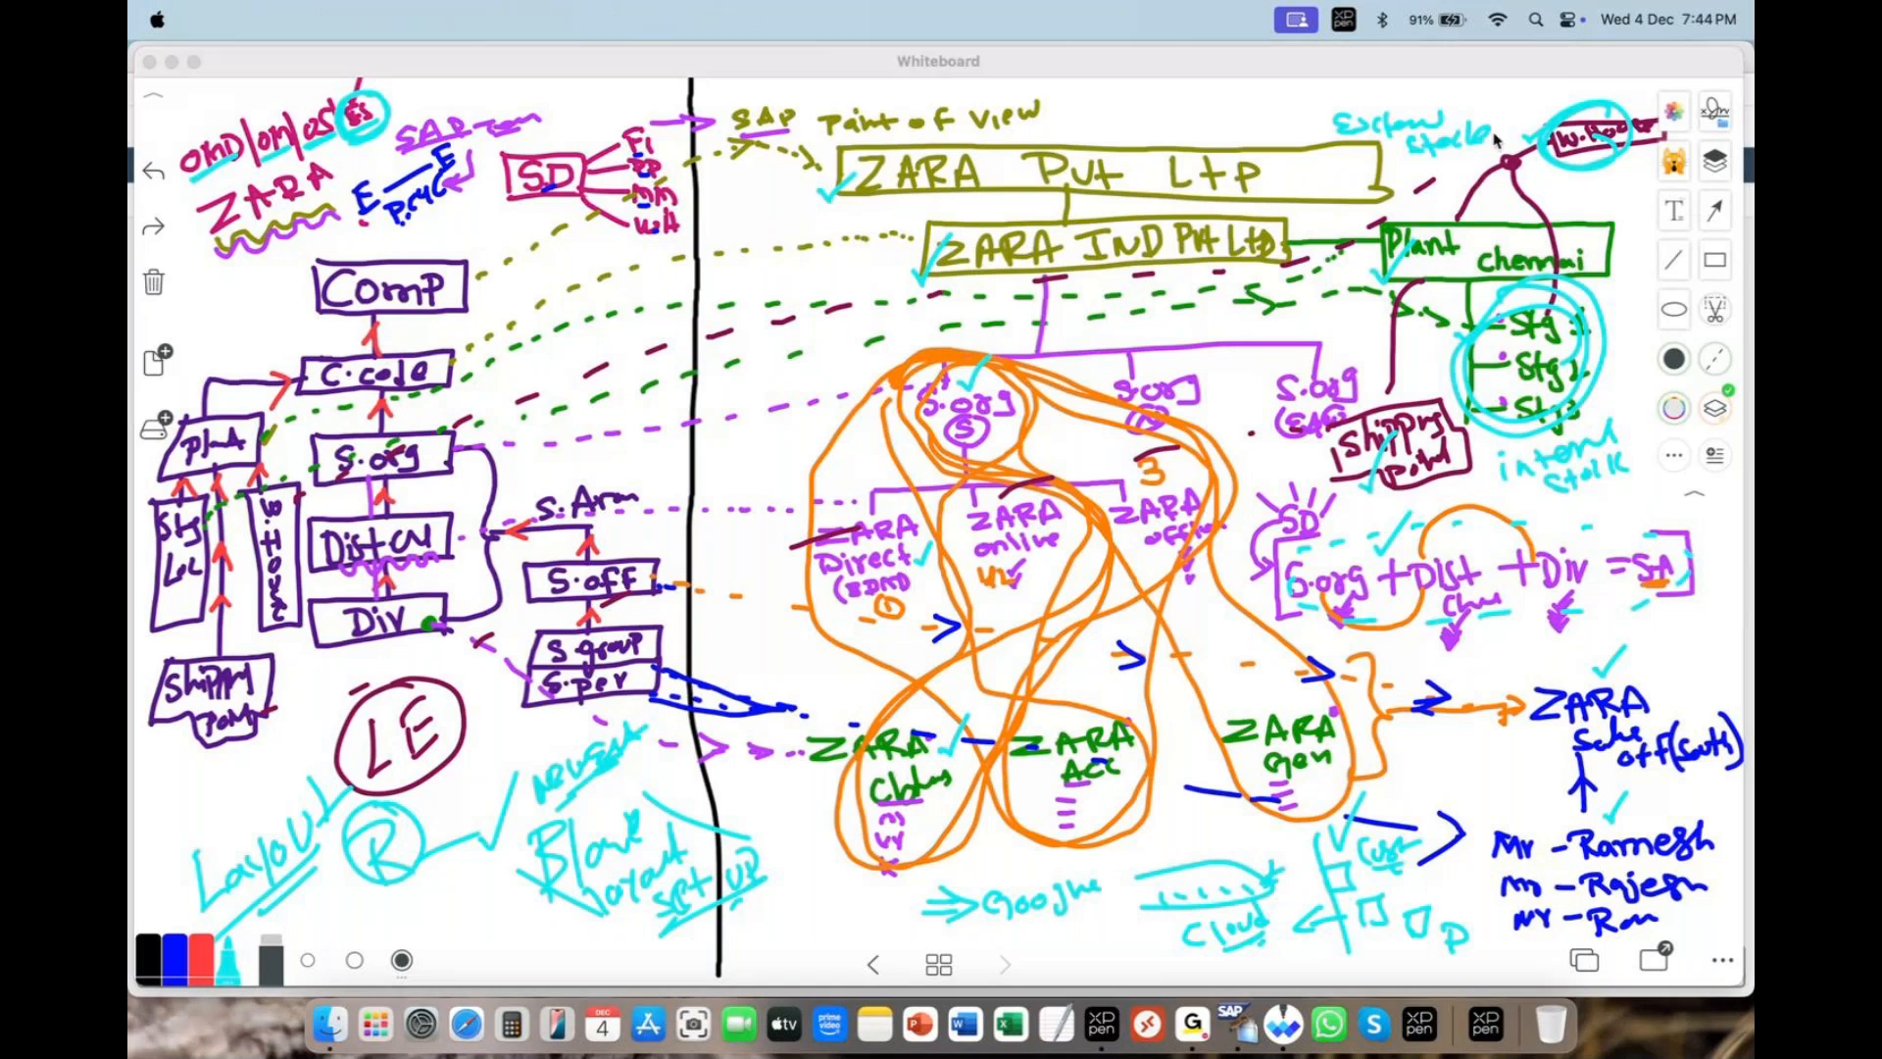